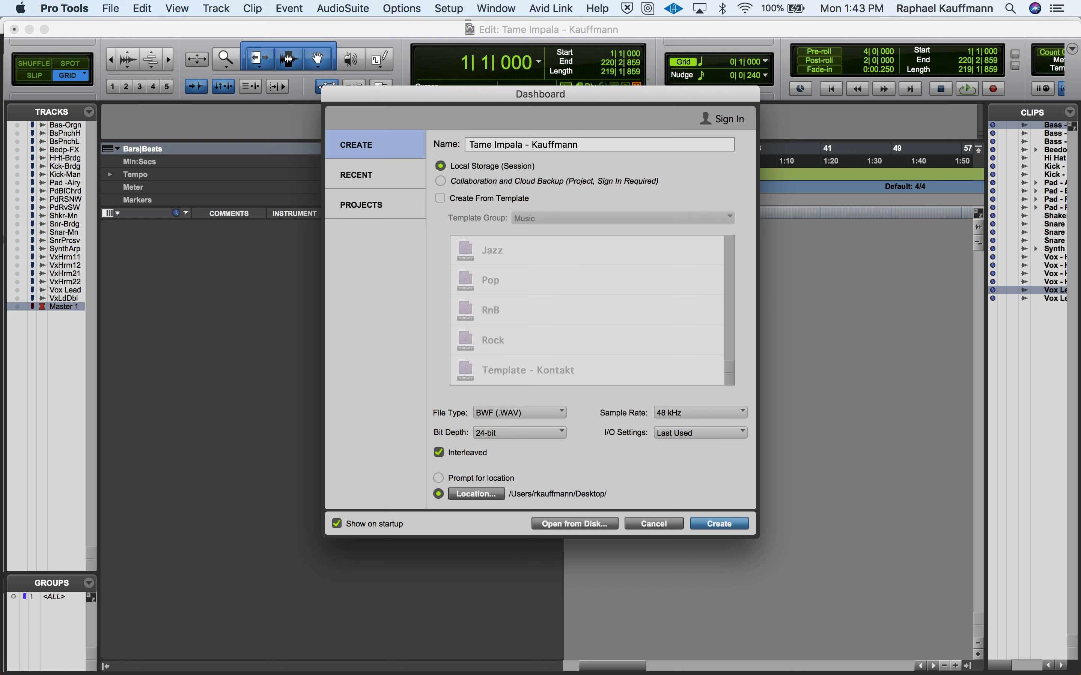
- Create a new local session with 1 appended to the suggested Tame Impala name, saving the open session's changes
{"action": "type", "text": "1"}
{"action": "left_click", "coordinate": [717, 526]}
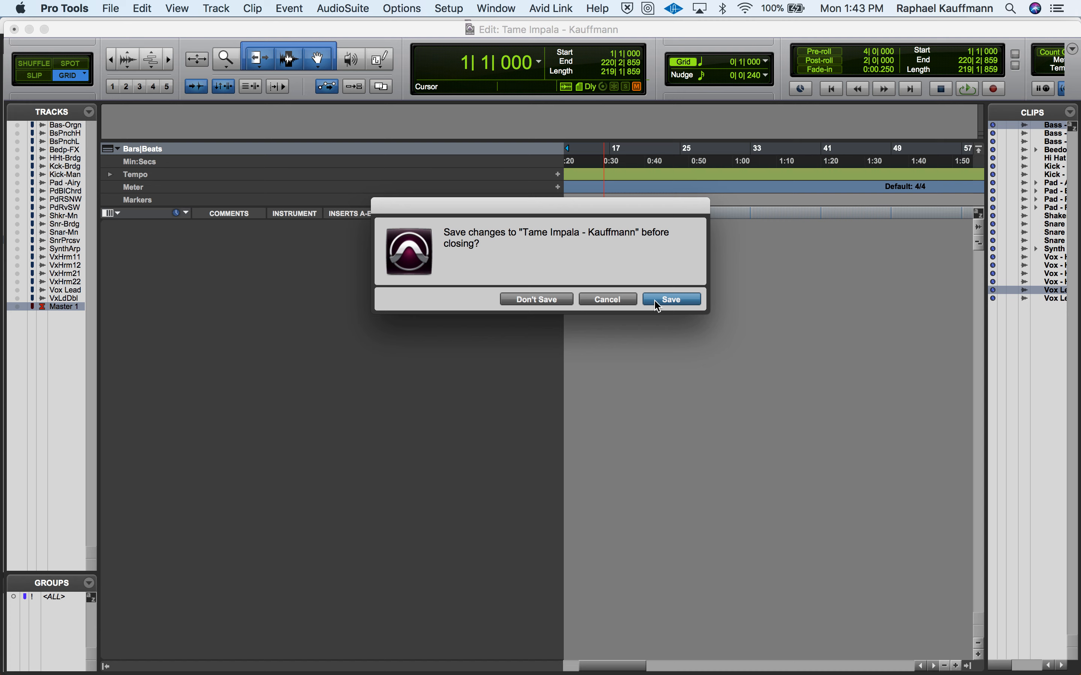
{"action": "left_click", "coordinate": [672, 300]}
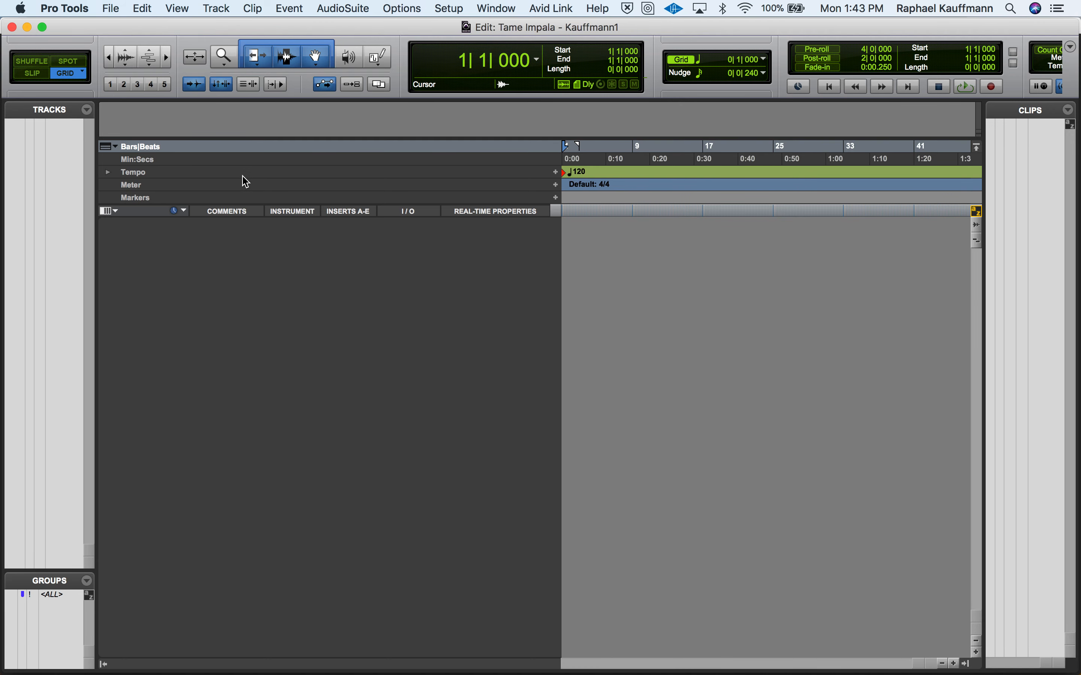
{"action": "left_click", "coordinate": [102, 6]}
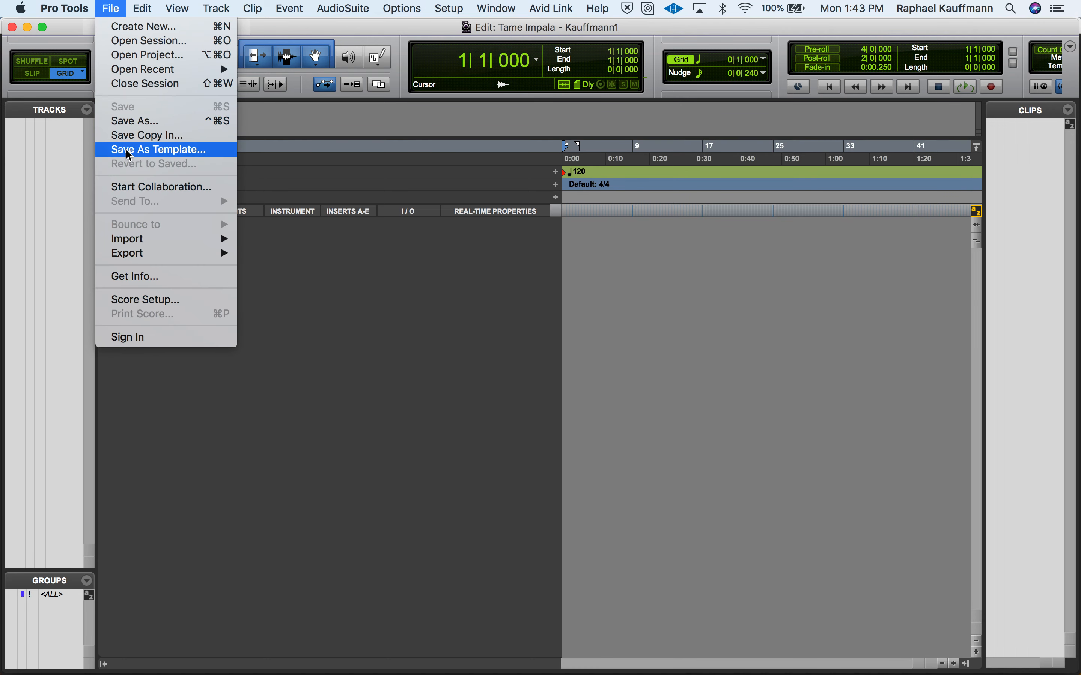
{"action": "mouse_move", "coordinate": [136, 239]}
{"action": "left_click", "coordinate": [271, 262]}
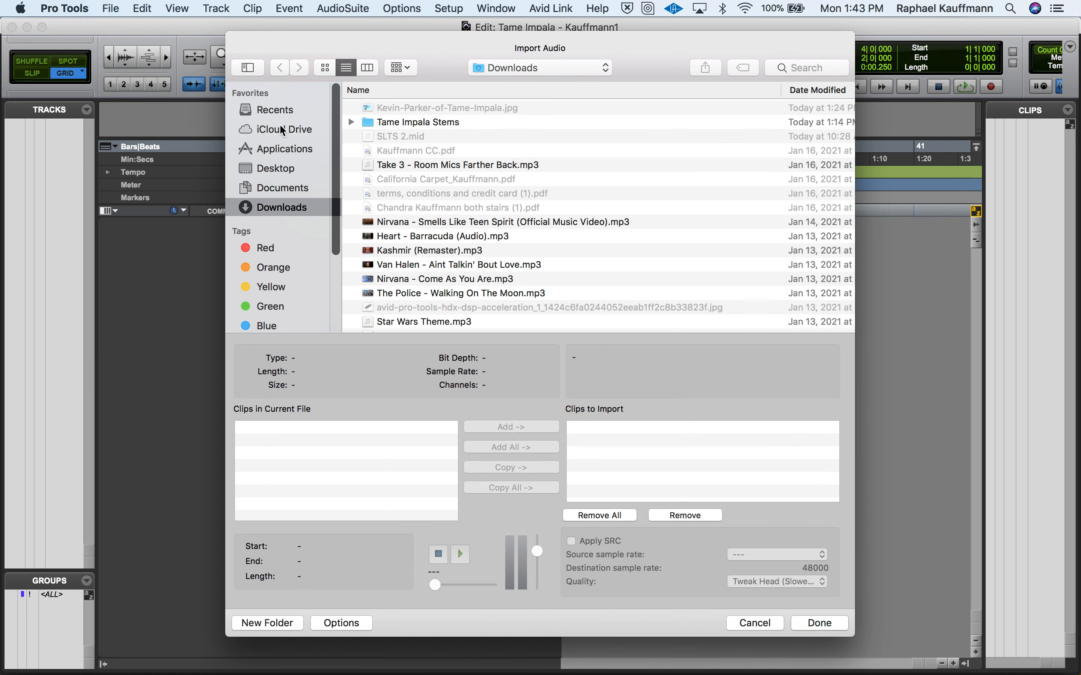
{"action": "left_click", "coordinate": [395, 125]}
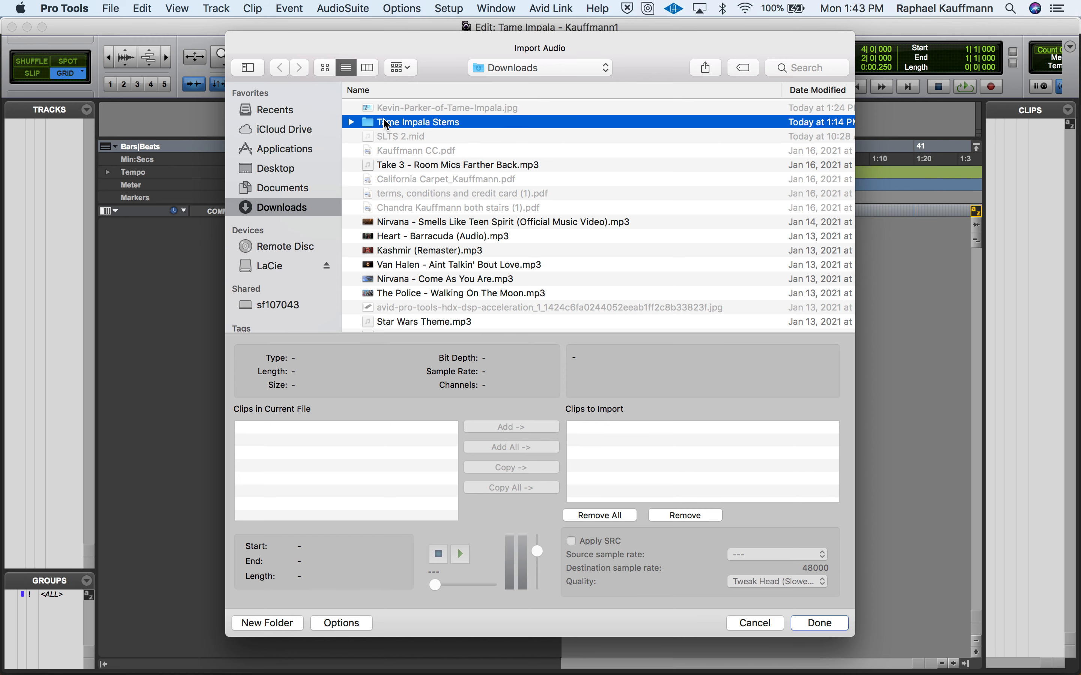
{"action": "double_click", "coordinate": [387, 124]}
{"action": "left_click", "coordinate": [387, 106]}
{"action": "scroll", "coordinate": [411, 210], "scroll_direction": "down", "scroll_amount": 1}
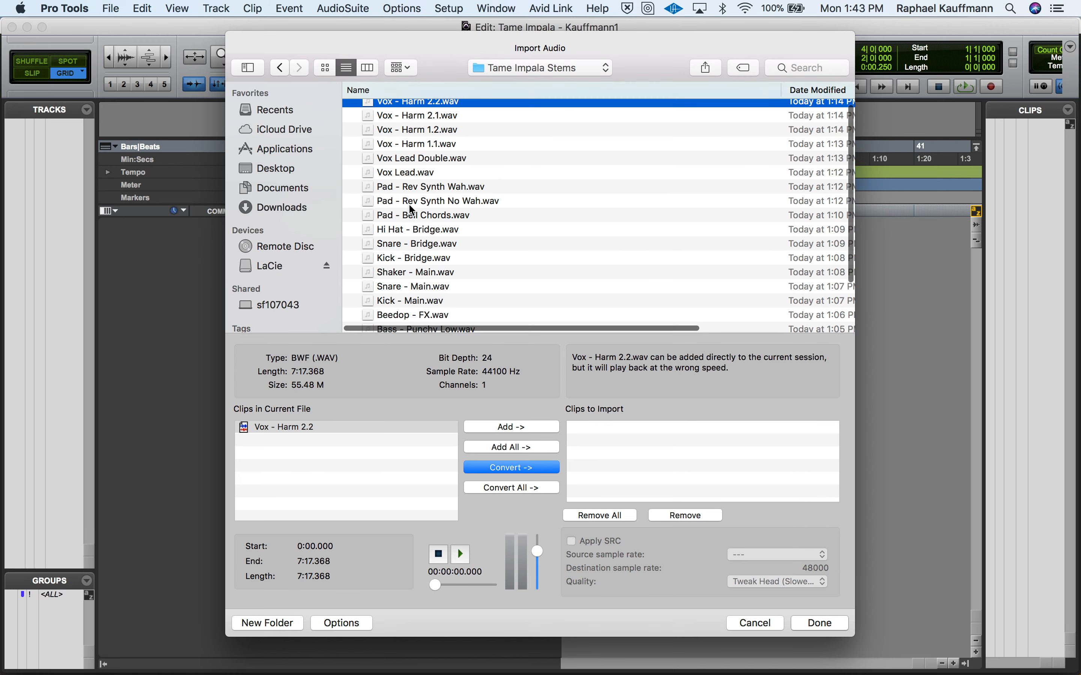
{"action": "scroll", "coordinate": [411, 210], "scroll_direction": "down", "scroll_amount": 3}
{"action": "scroll", "coordinate": [447, 174], "scroll_direction": "up", "scroll_amount": 4}
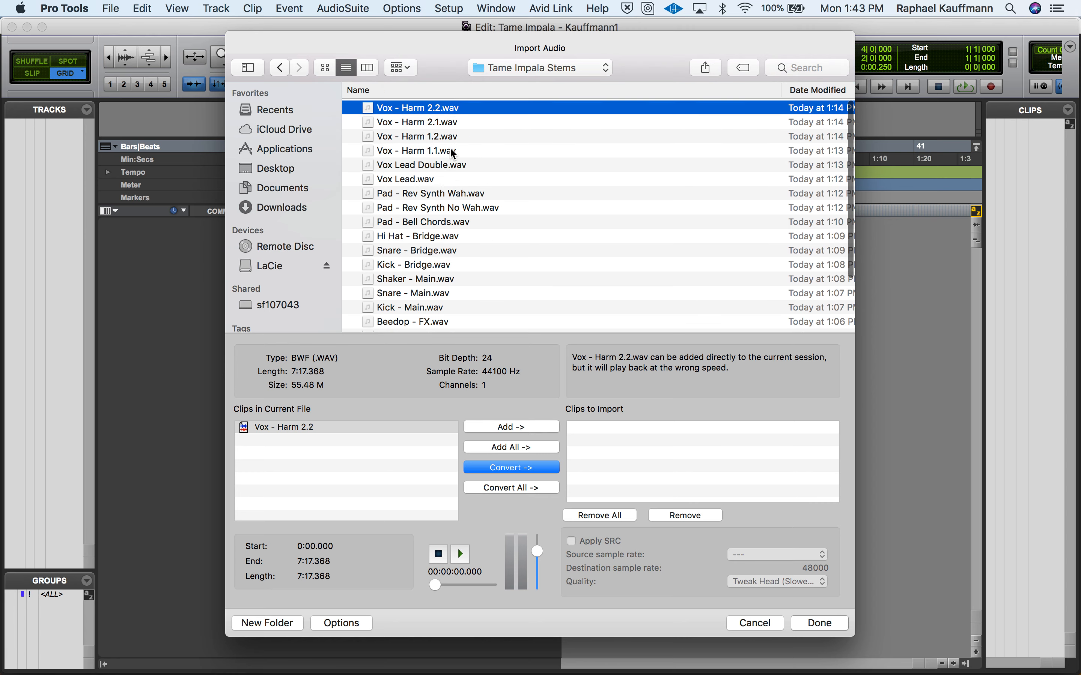
{"action": "scroll", "coordinate": [442, 214], "scroll_direction": "down", "scroll_amount": 5}
{"action": "scroll", "coordinate": [442, 217], "scroll_direction": "up", "scroll_amount": 1}
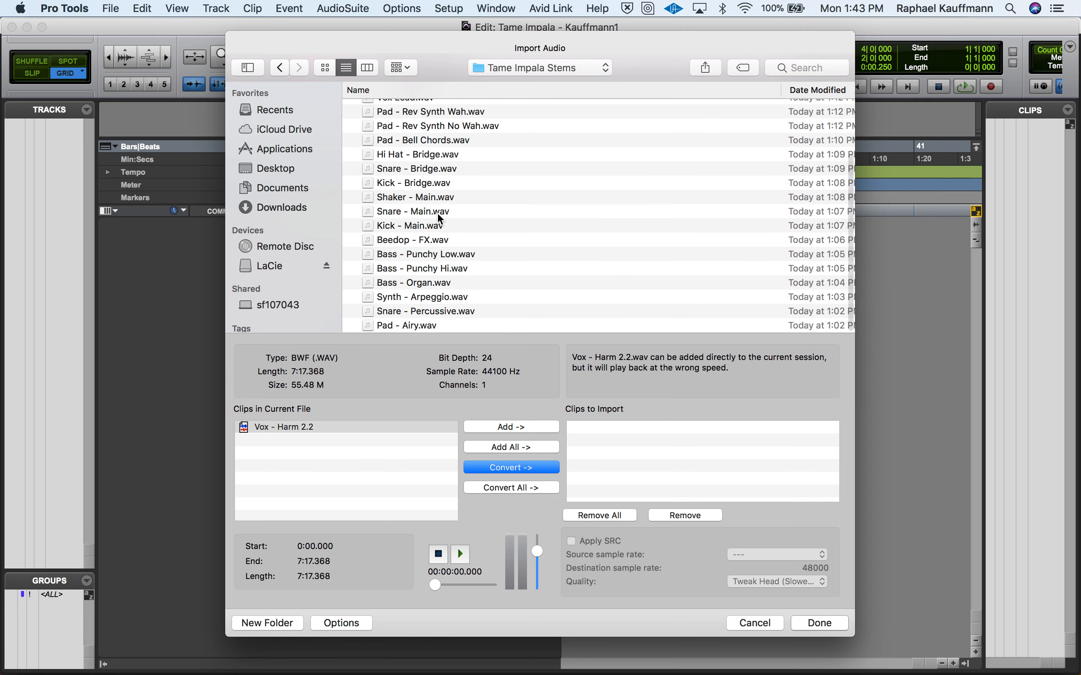
{"action": "left_click", "coordinate": [421, 325], "text": "shift"}
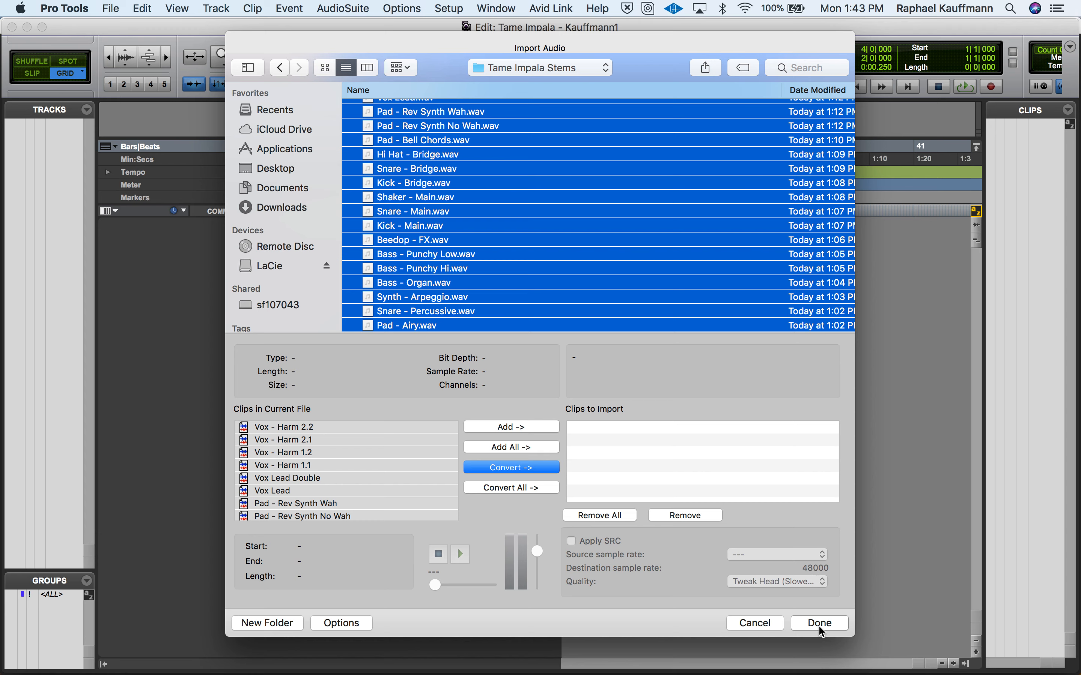
{"action": "left_click", "coordinate": [763, 622]}
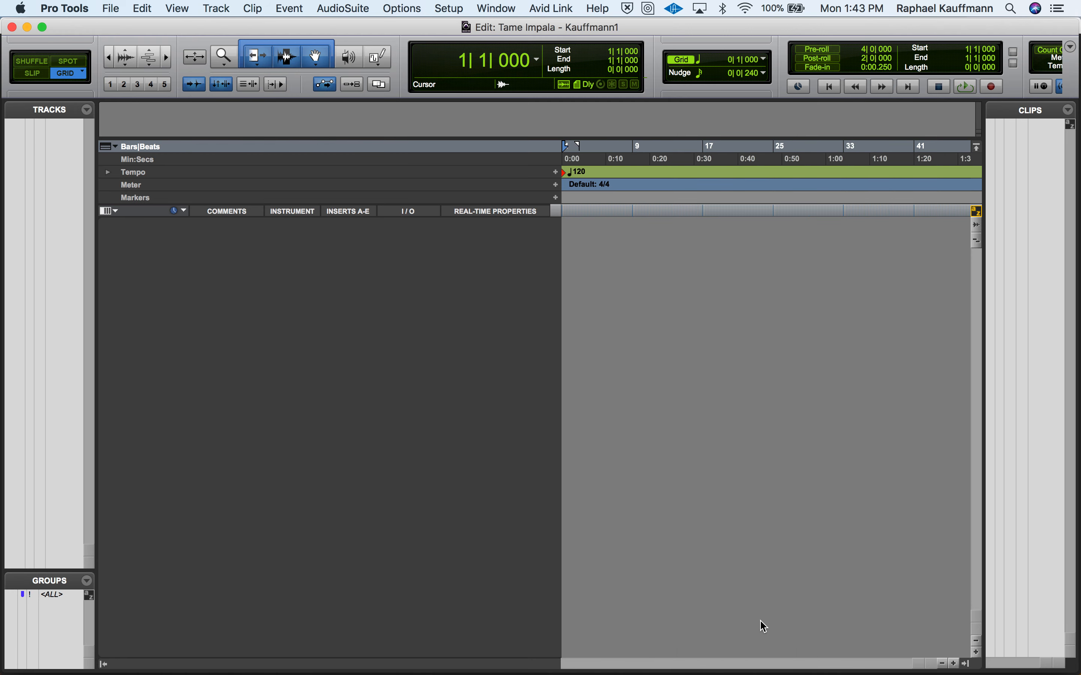
- Reopen the original Tame Impala session from the recent sessions and show all of its hidden tracks
{"action": "left_click", "coordinate": [112, 8]}
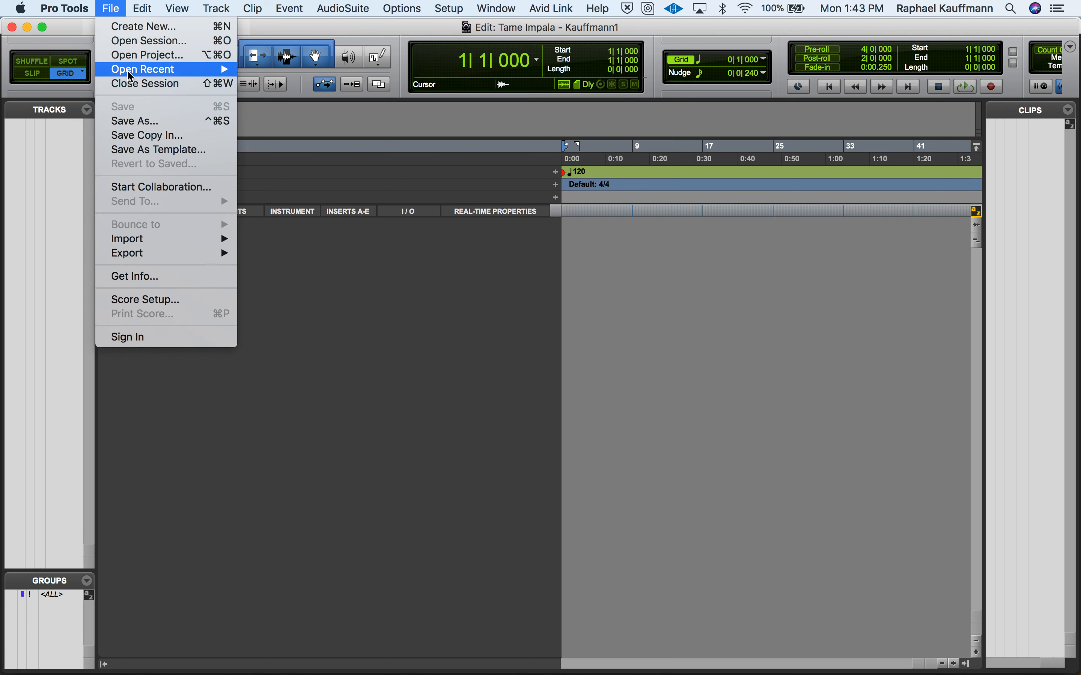
{"action": "mouse_move", "coordinate": [214, 70]}
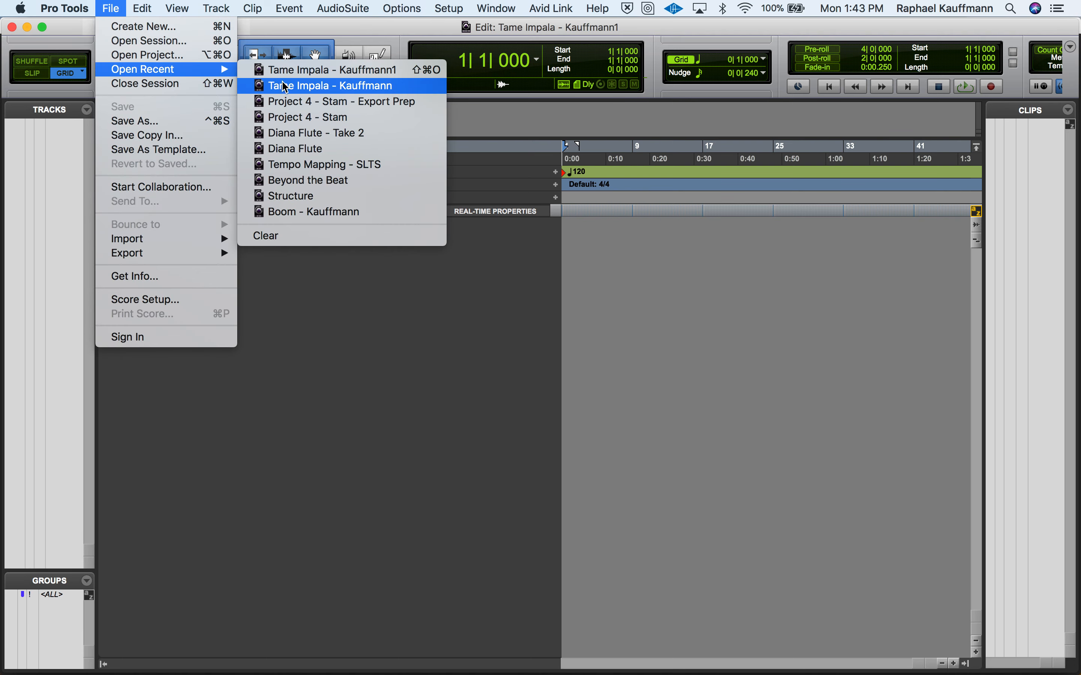
{"action": "left_click", "coordinate": [288, 91]}
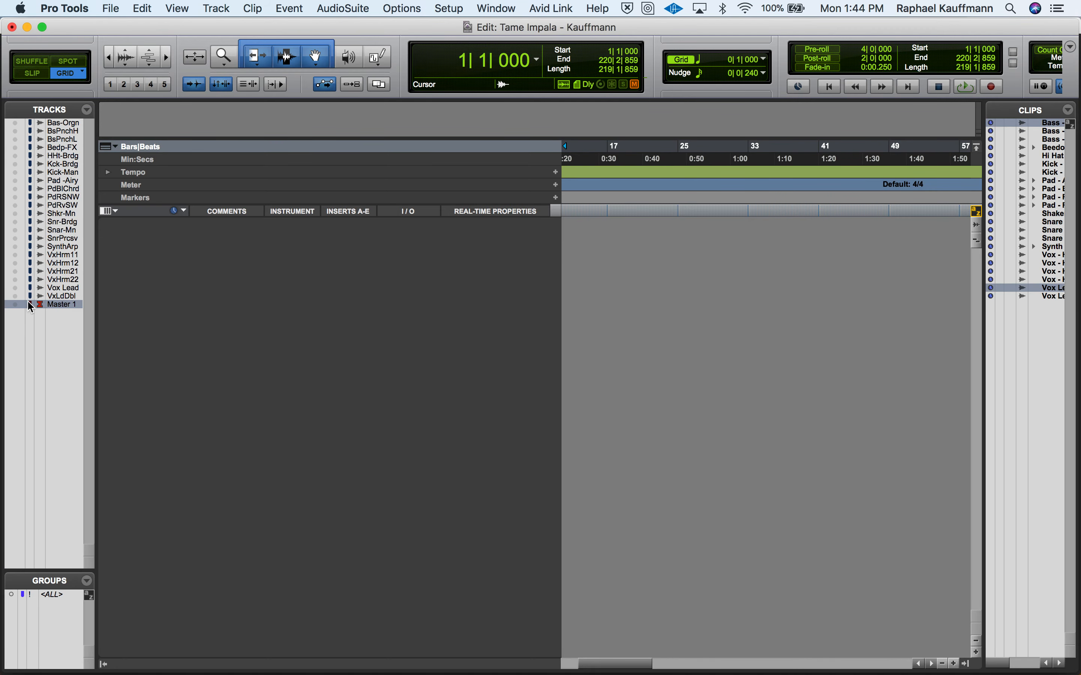
{"action": "left_click", "coordinate": [15, 123], "text": "alt"}
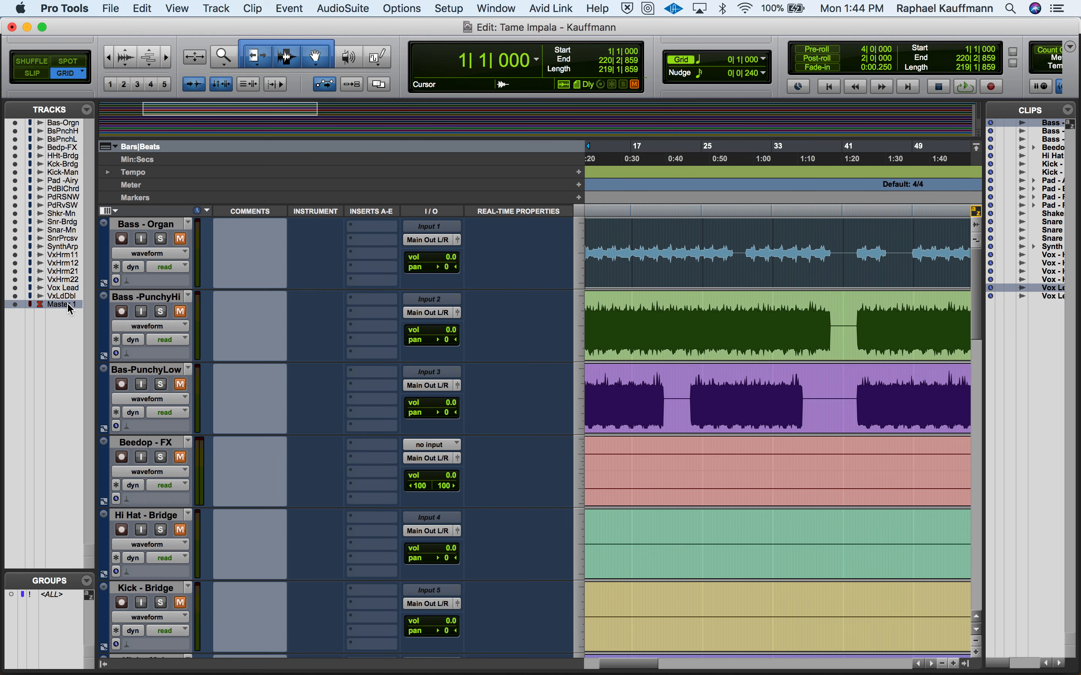
{"action": "left_click", "coordinate": [214, 8]}
{"action": "left_click", "coordinate": [225, 26]}
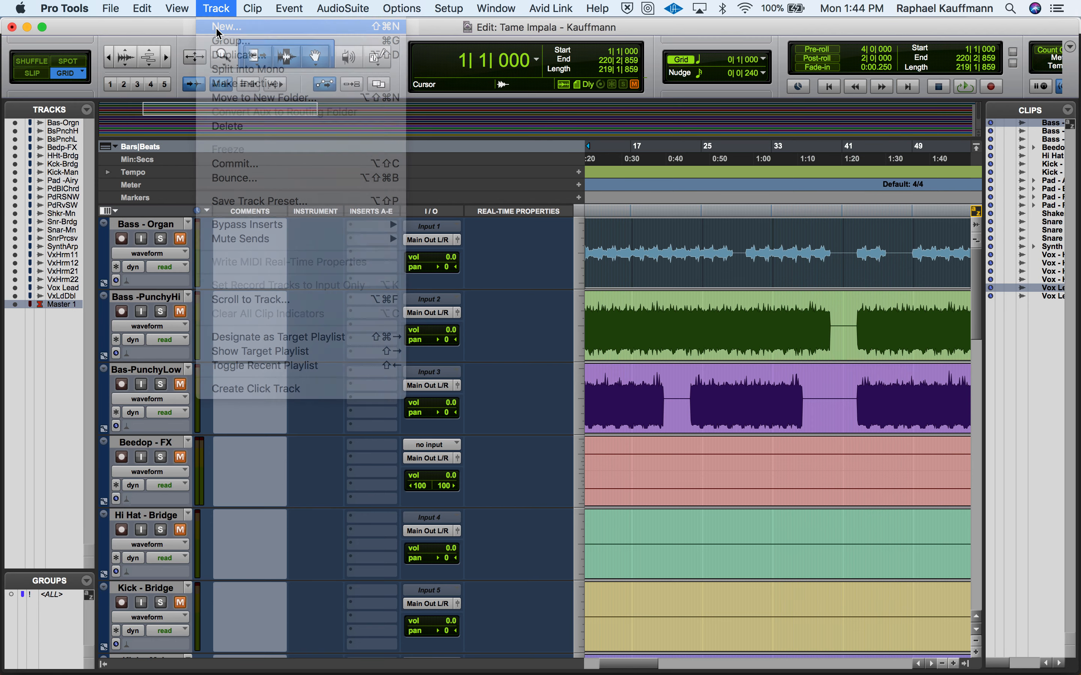
{"action": "left_click", "coordinate": [393, 247]}
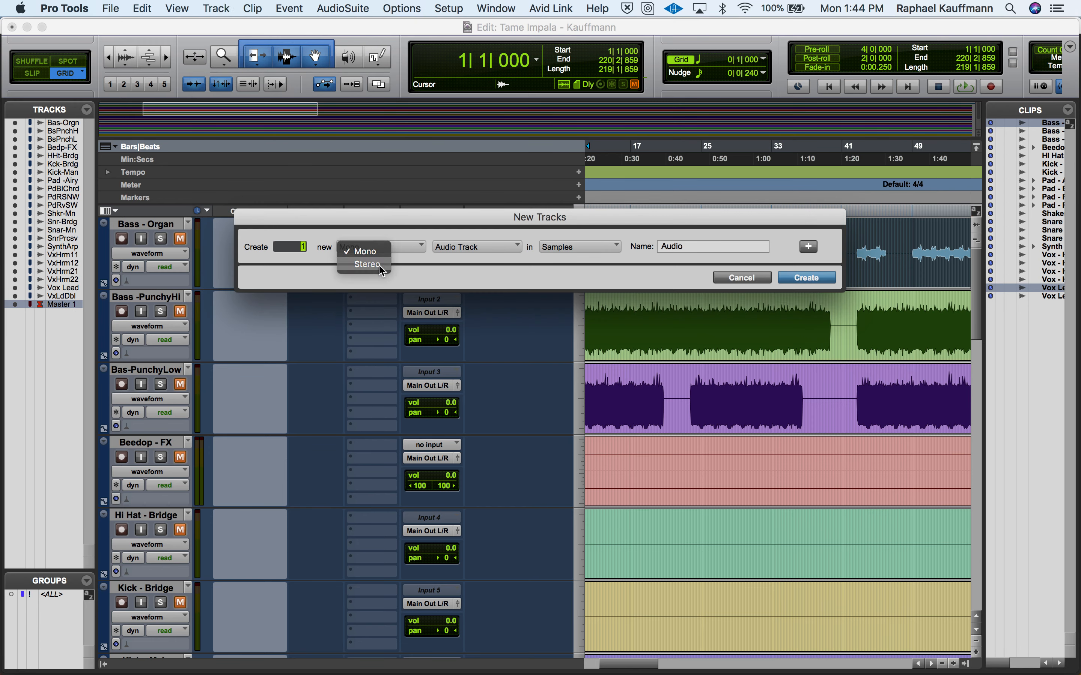
{"action": "left_click", "coordinate": [355, 267]}
{"action": "left_click", "coordinate": [496, 247]}
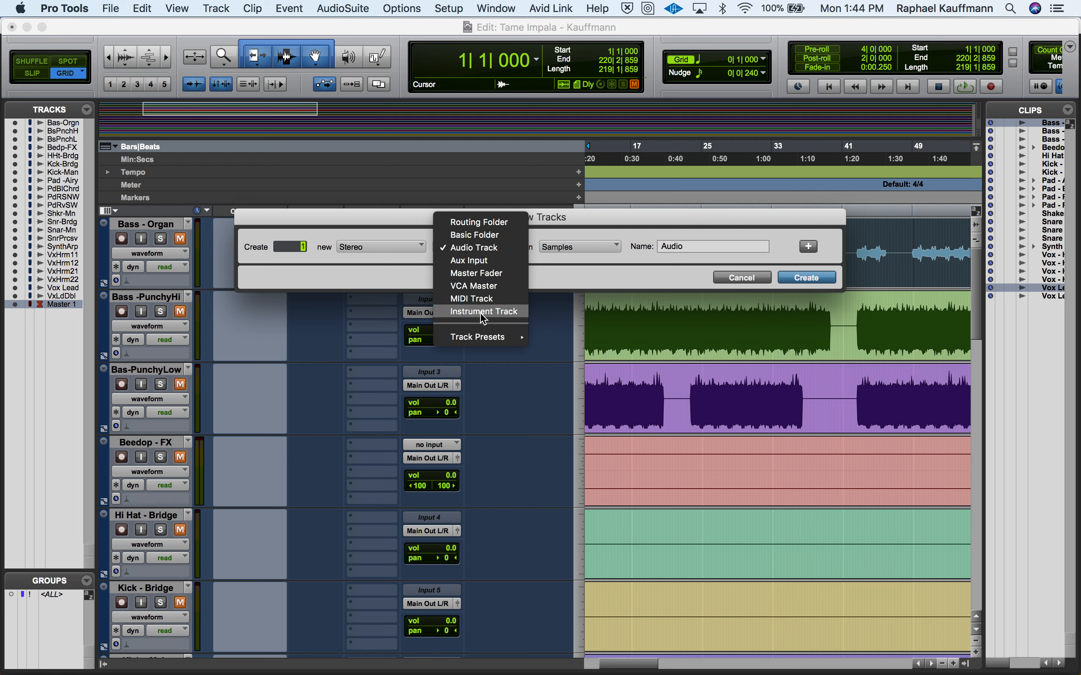
{"action": "left_click", "coordinate": [482, 274]}
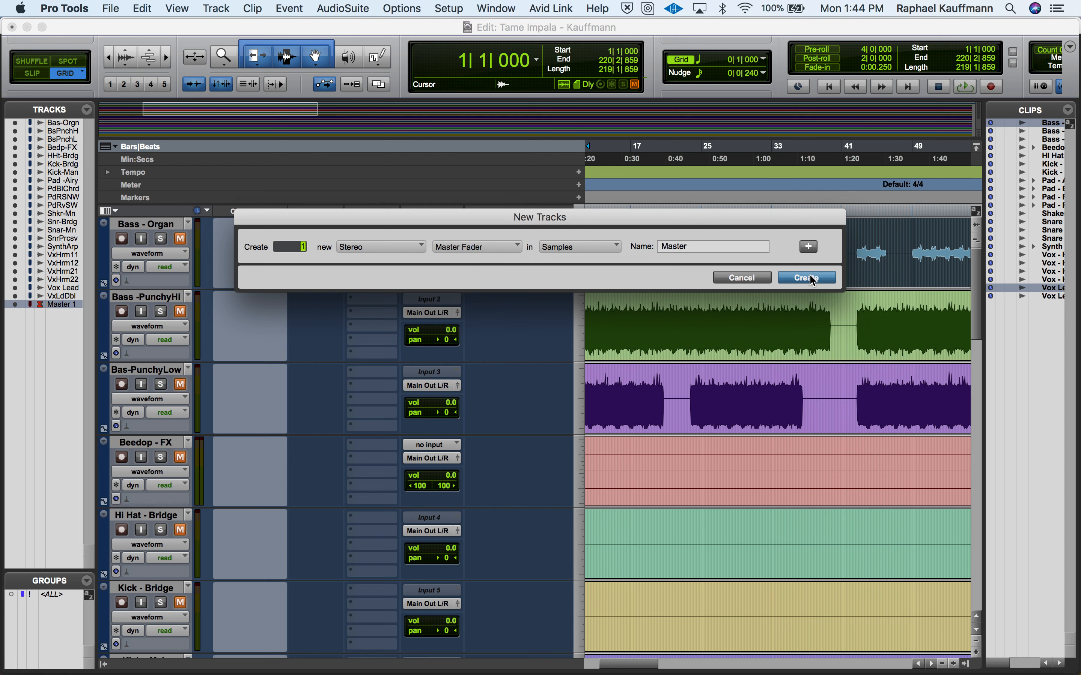
{"action": "left_click", "coordinate": [752, 278]}
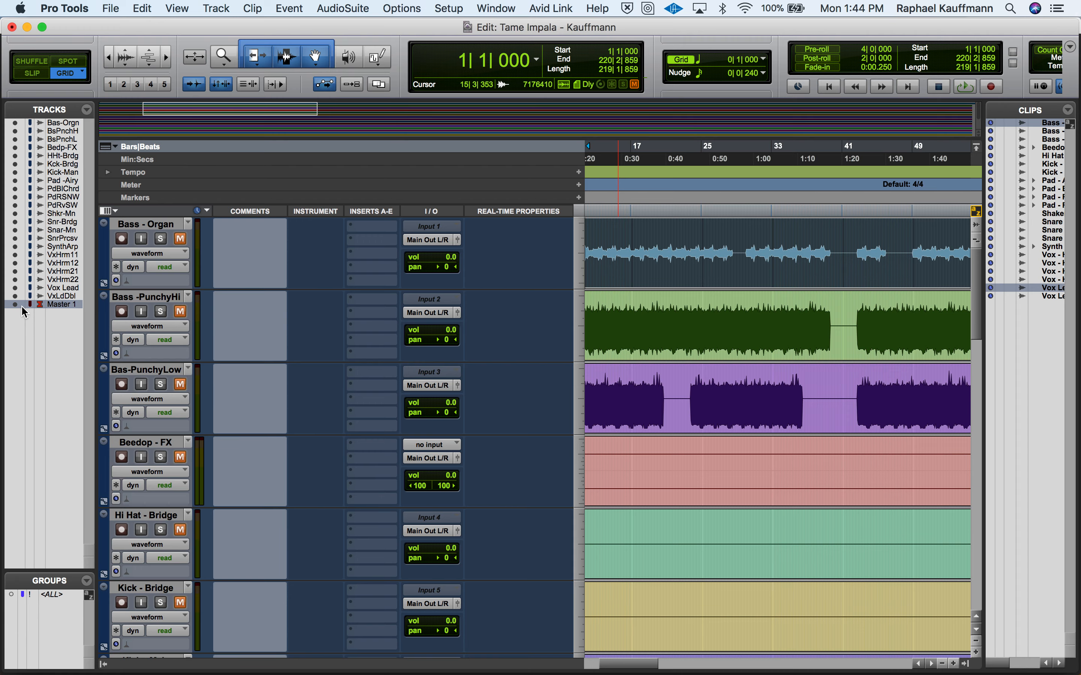
- Switch to Chrome to review the Goals of this Video slide, and return to Pro Tools
{"action": "key", "text": "super+Tab"}
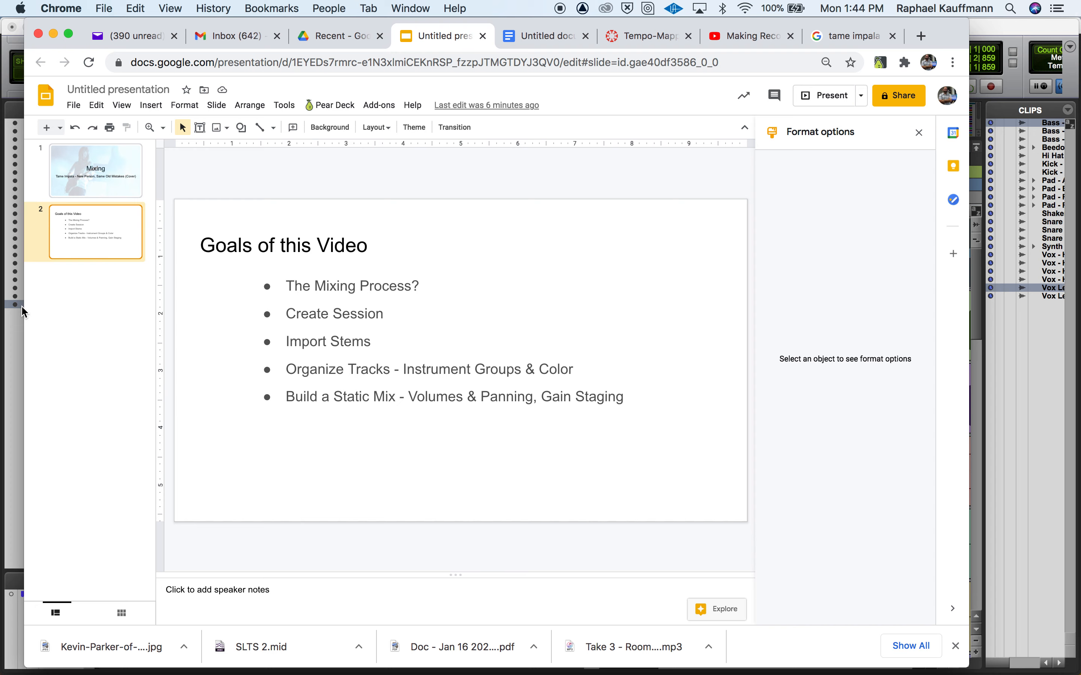
{"action": "key", "text": "super+Tab"}
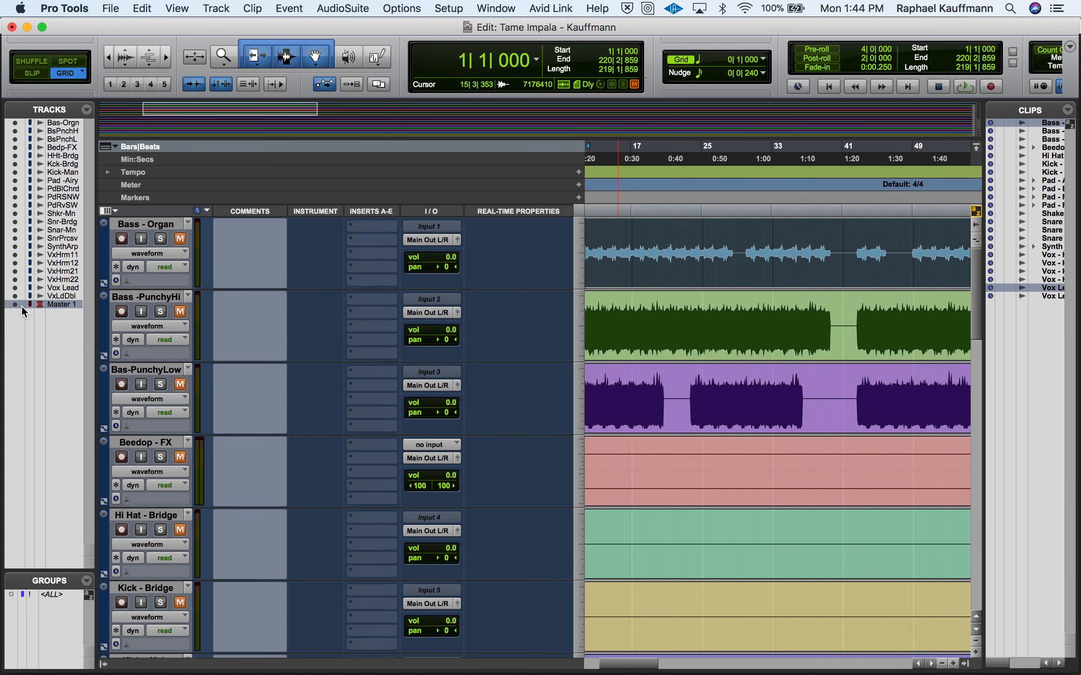
- Unmute all tracks in the Mix window and lower the Master 1 fader to -14.0 dB
{"action": "key", "text": "super+equal"}
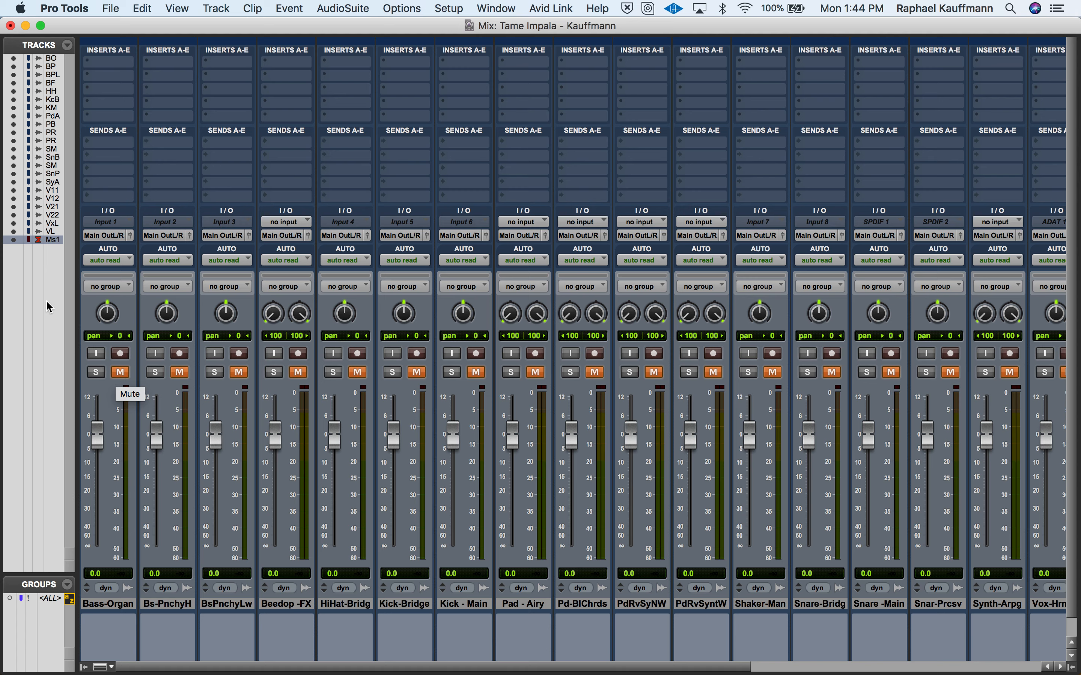
{"action": "left_click", "coordinate": [122, 377], "text": "alt"}
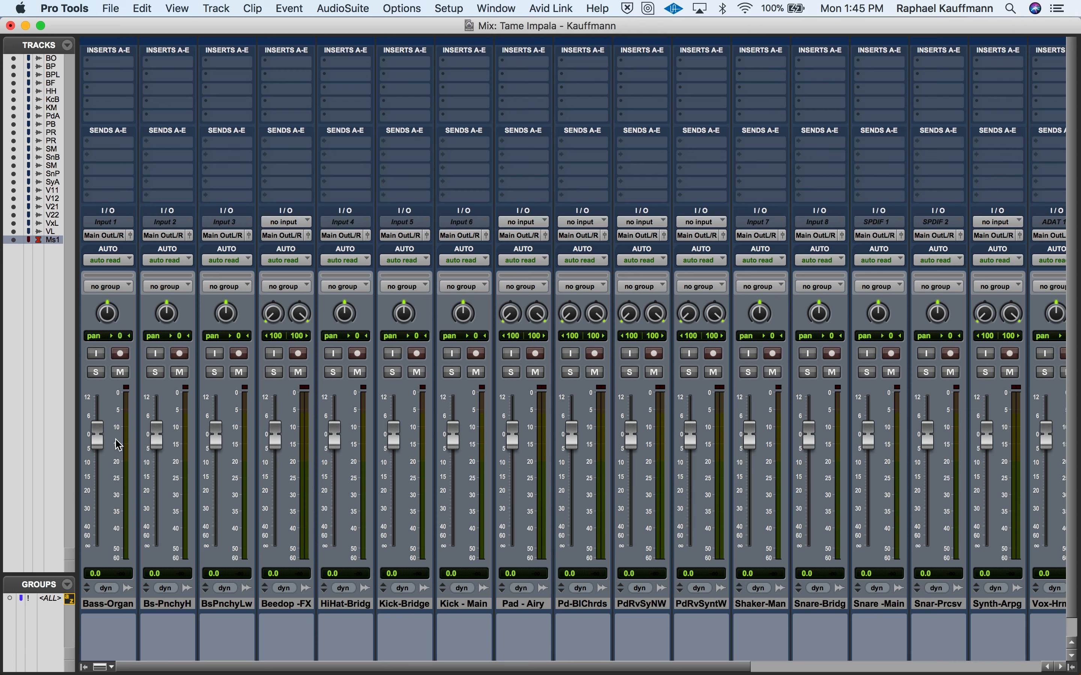
{"action": "scroll", "coordinate": [118, 445], "scroll_direction": "right", "scroll_amount": 10}
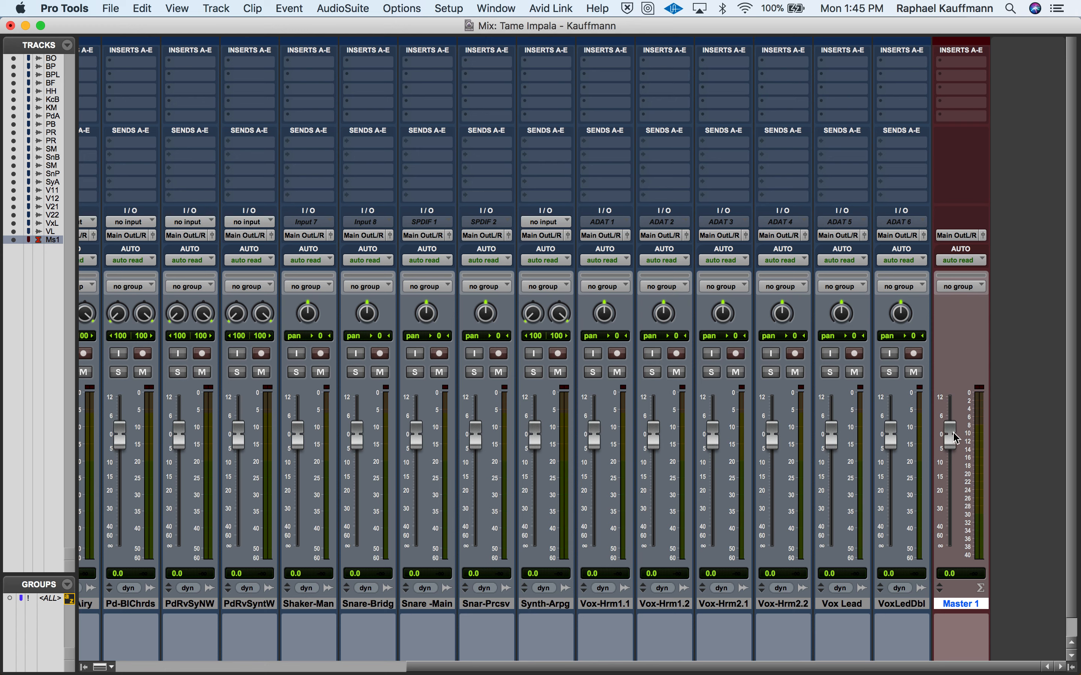
{"action": "left_click_drag", "start_coordinate": [954, 438], "coordinate": [954, 476]}
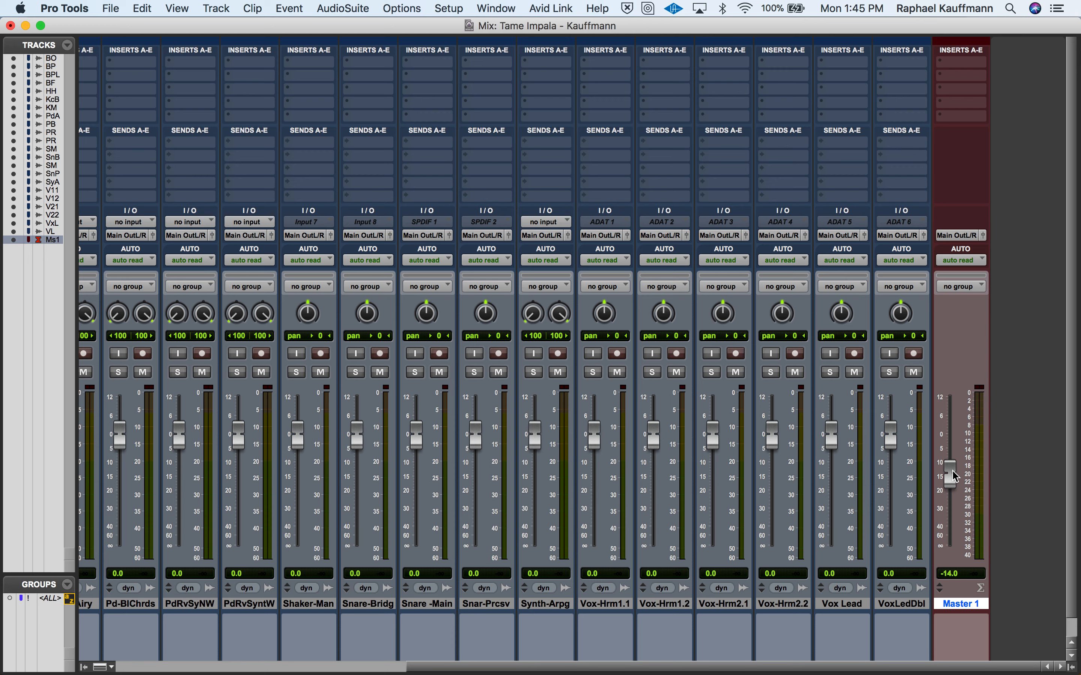
- Look over the tracks in the Edit window, then play the session in the Mix window and set the Master 1 fader to -8.9 dB
{"action": "key", "text": "super+equal"}
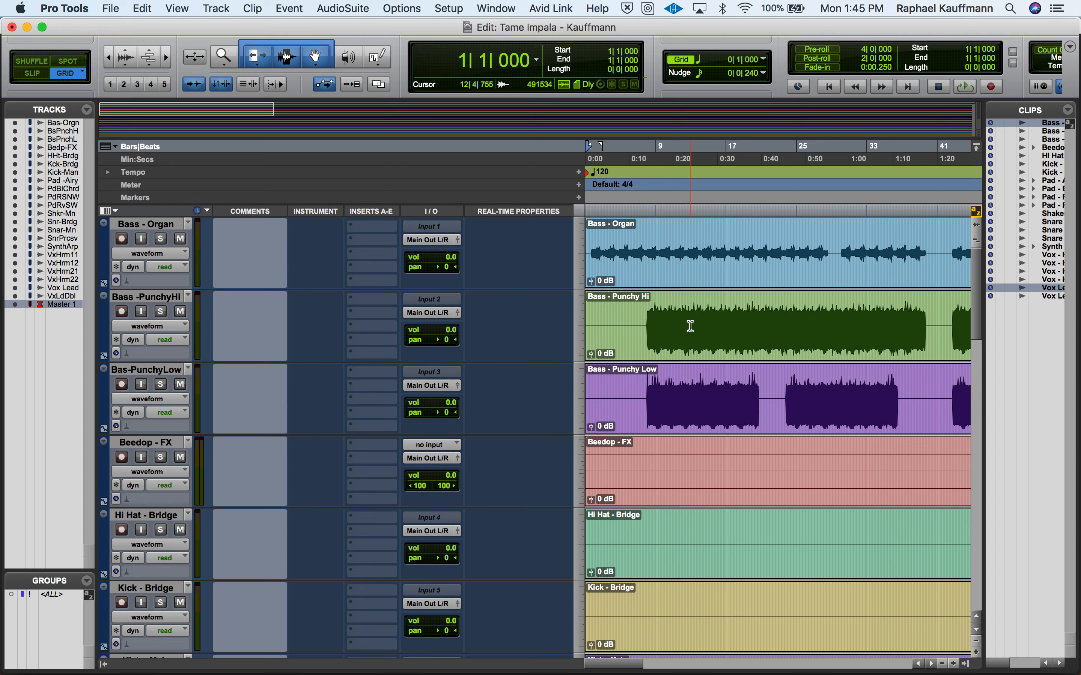
{"action": "scroll", "coordinate": [690, 326], "scroll_direction": "down", "scroll_amount": 5}
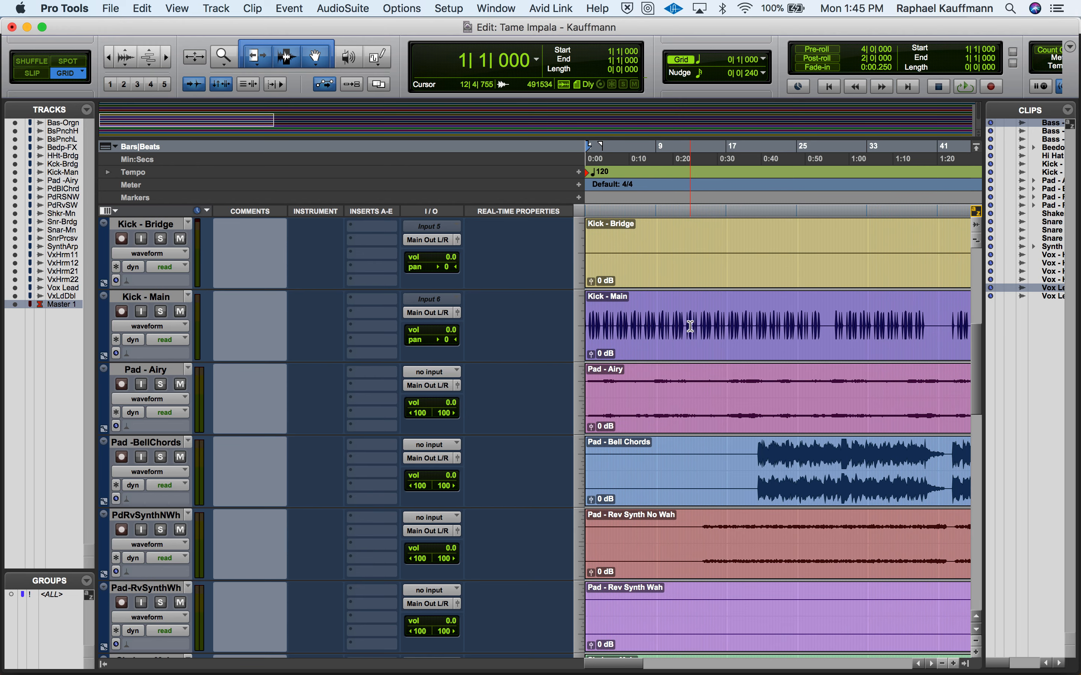
{"action": "scroll", "coordinate": [690, 326], "scroll_direction": "up", "scroll_amount": 5}
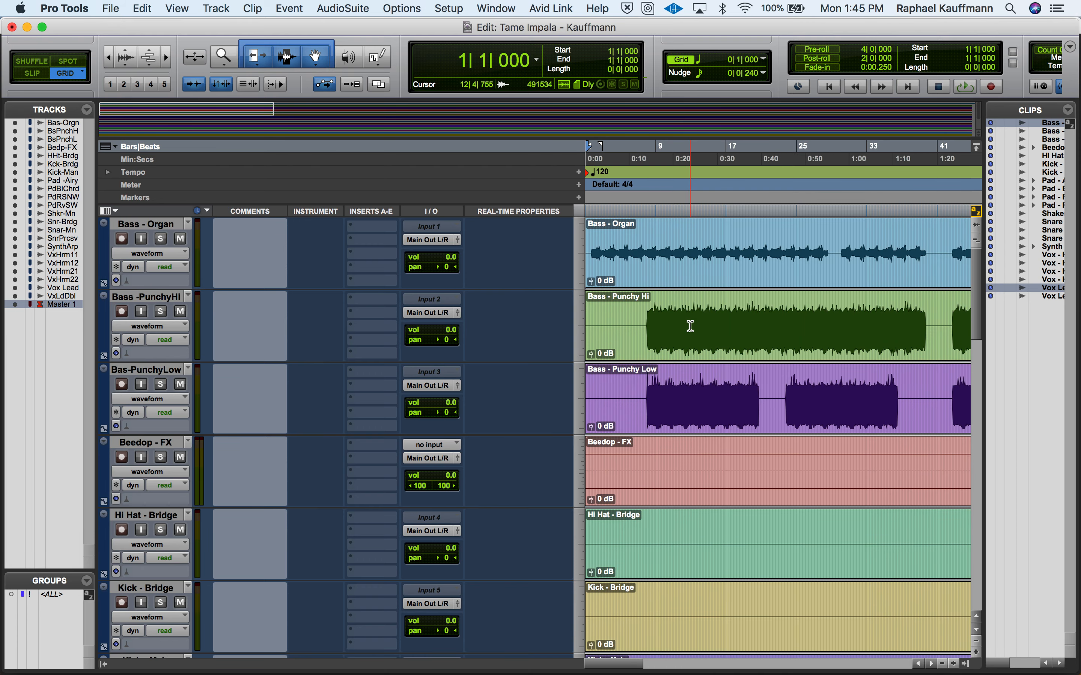
{"action": "key", "text": "super+equal"}
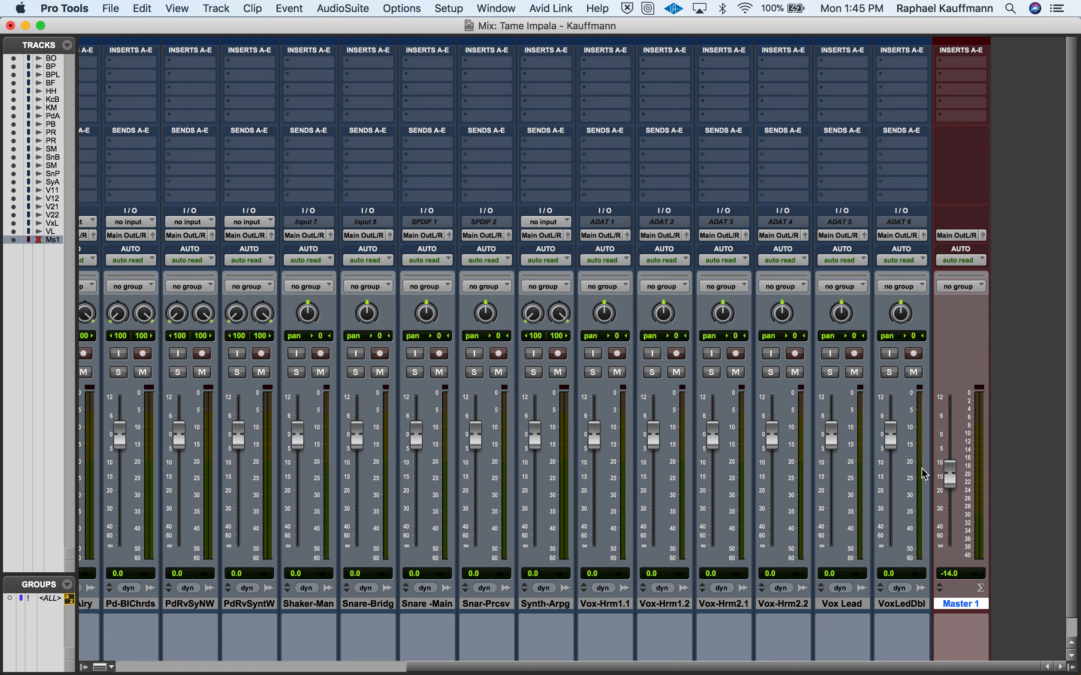
{"action": "key", "text": "space"}
{"action": "mouse_move", "coordinate": [954, 477]}
{"action": "left_mouse_down"}
{"action": "mouse_move", "coordinate": [957, 442]}
{"action": "mouse_move", "coordinate": [953, 462]}
{"action": "left_mouse_up"}
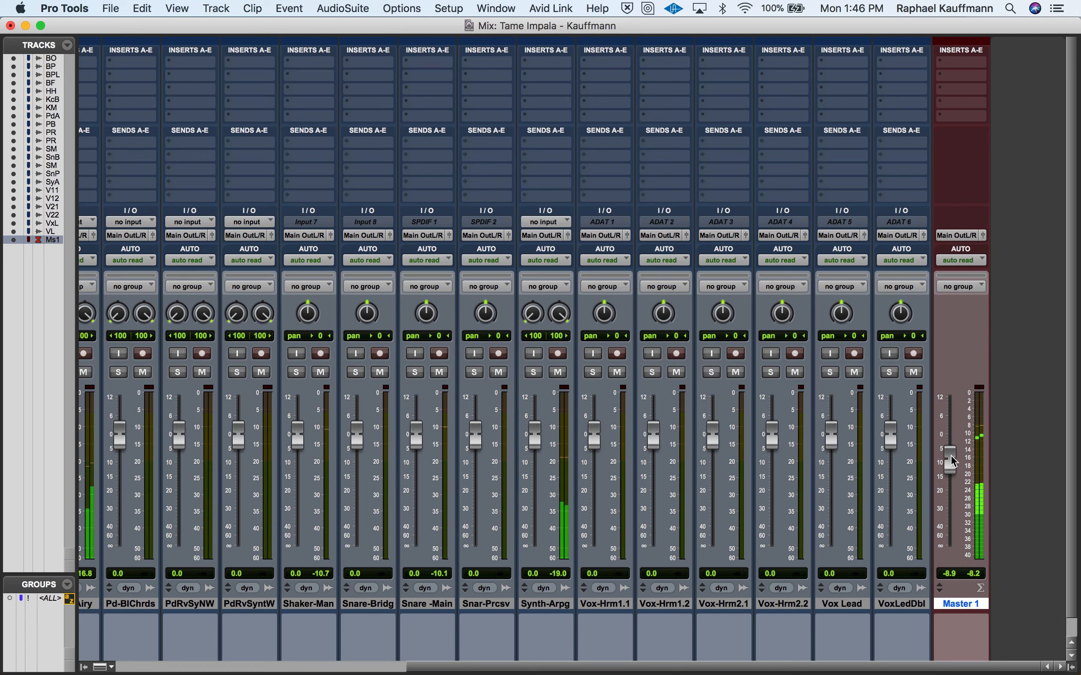
{"action": "key", "text": "space"}
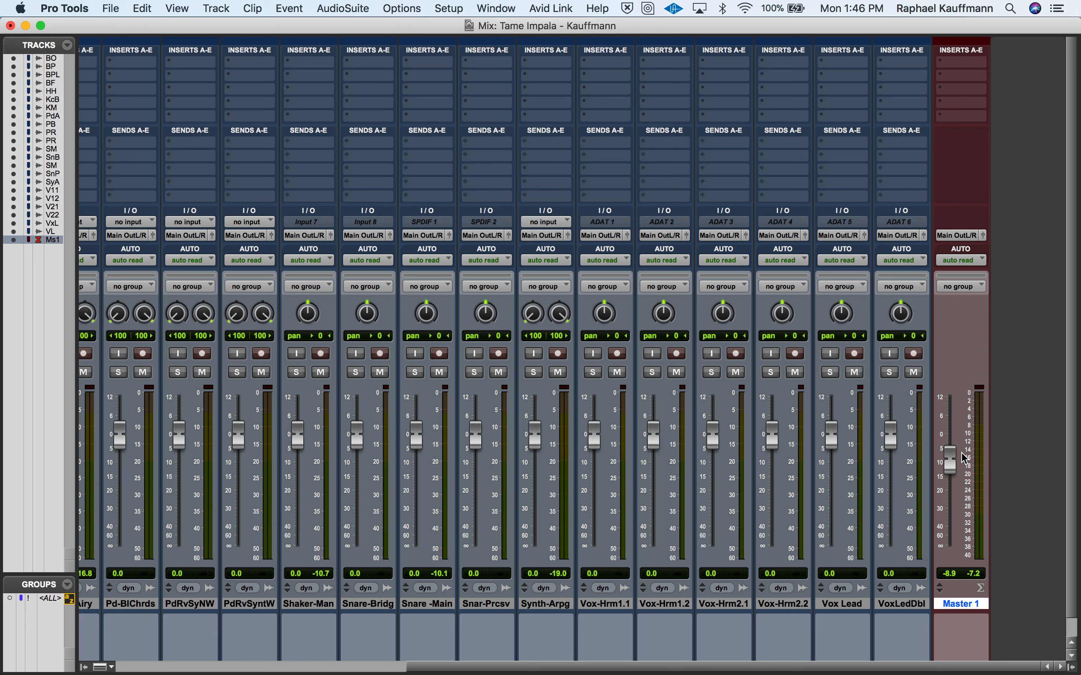
{"action": "left_click", "coordinate": [948, 462], "text": "alt"}
- Move the Kick-Bridge and Kick - Main tracks together ahead of Bass-Organ, to the start of the mixer
{"action": "scroll", "coordinate": [560, 512], "scroll_direction": "left", "scroll_amount": 8}
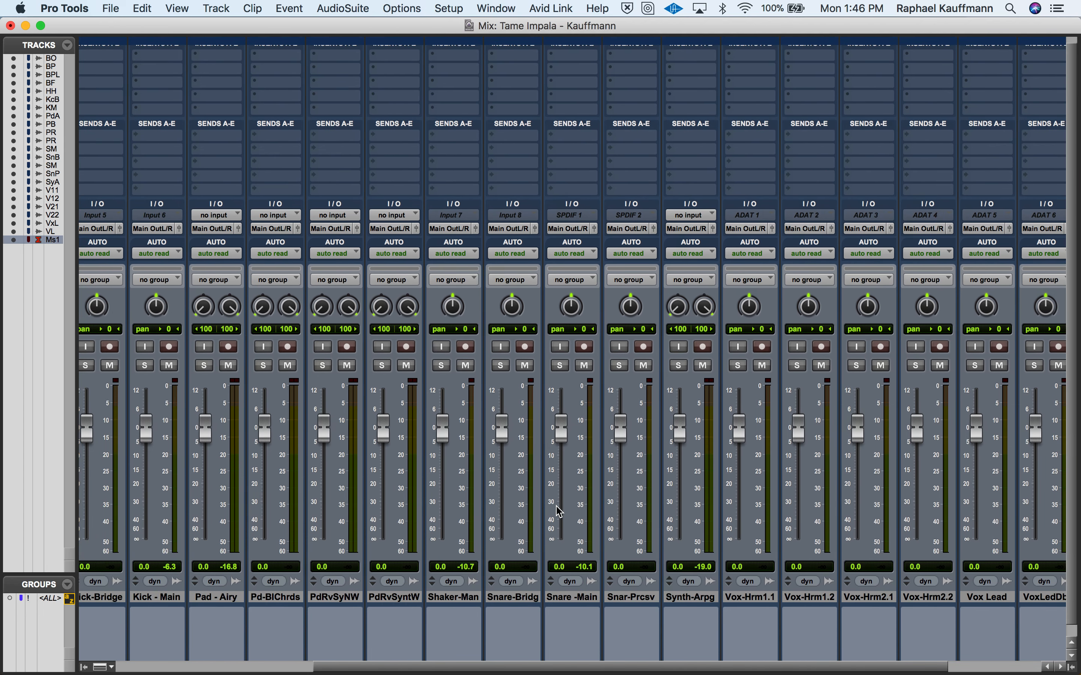
{"action": "scroll", "coordinate": [559, 511], "scroll_direction": "left", "scroll_amount": 12}
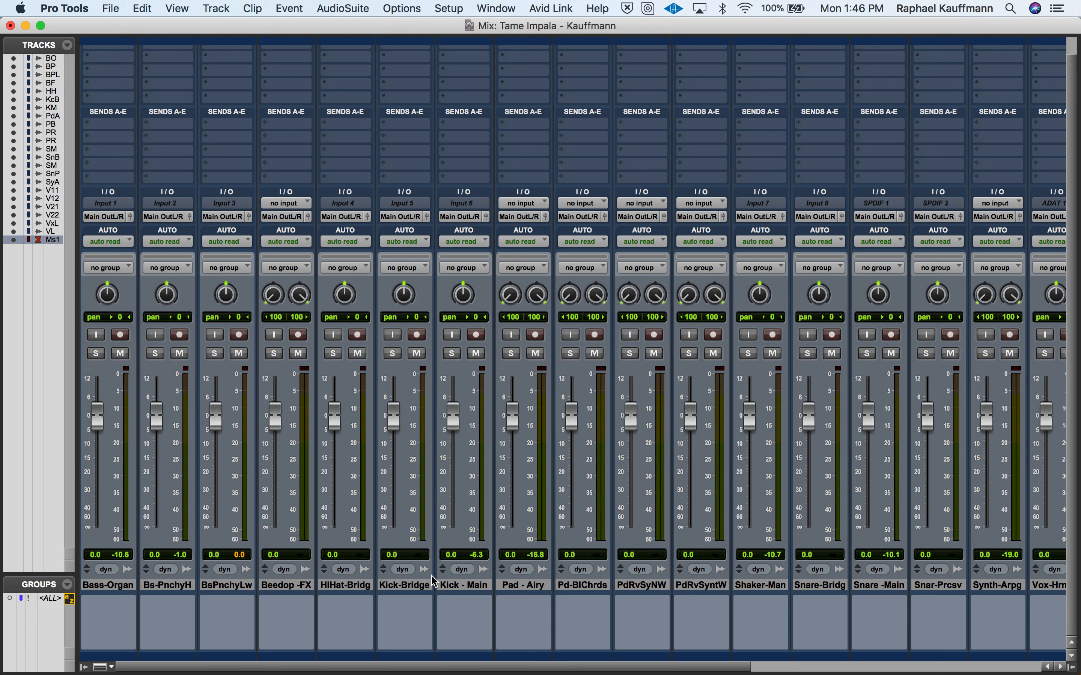
{"action": "left_click", "coordinate": [414, 586]}
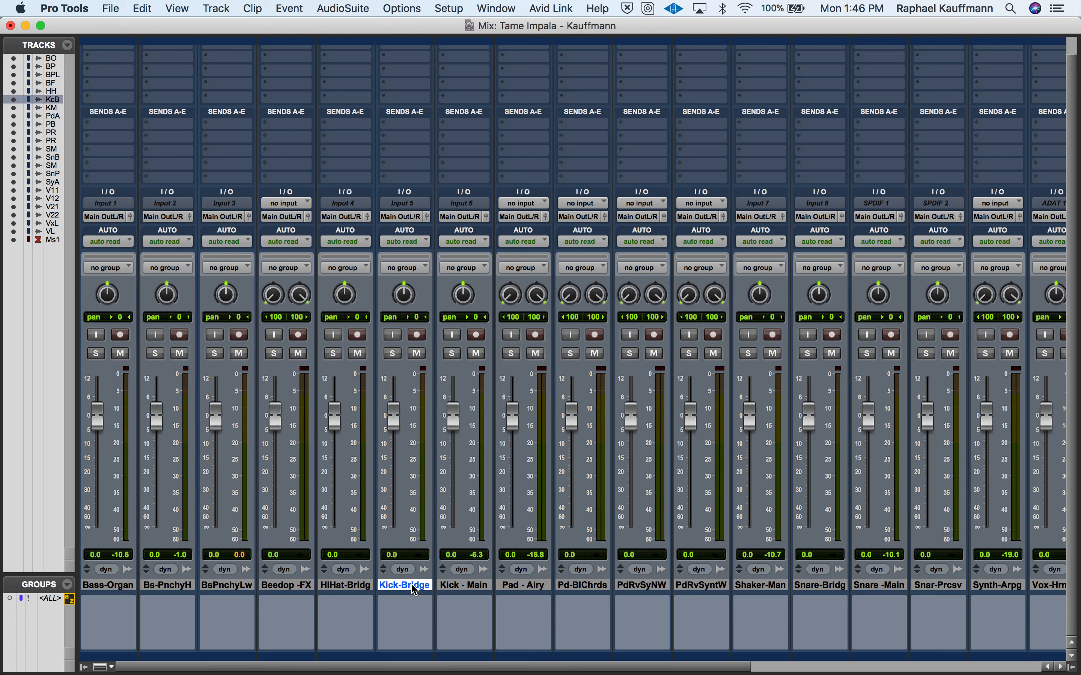
{"action": "left_click", "coordinate": [464, 590], "text": "shift"}
{"action": "left_click_drag", "start_coordinate": [407, 589], "coordinate": [74, 575]}
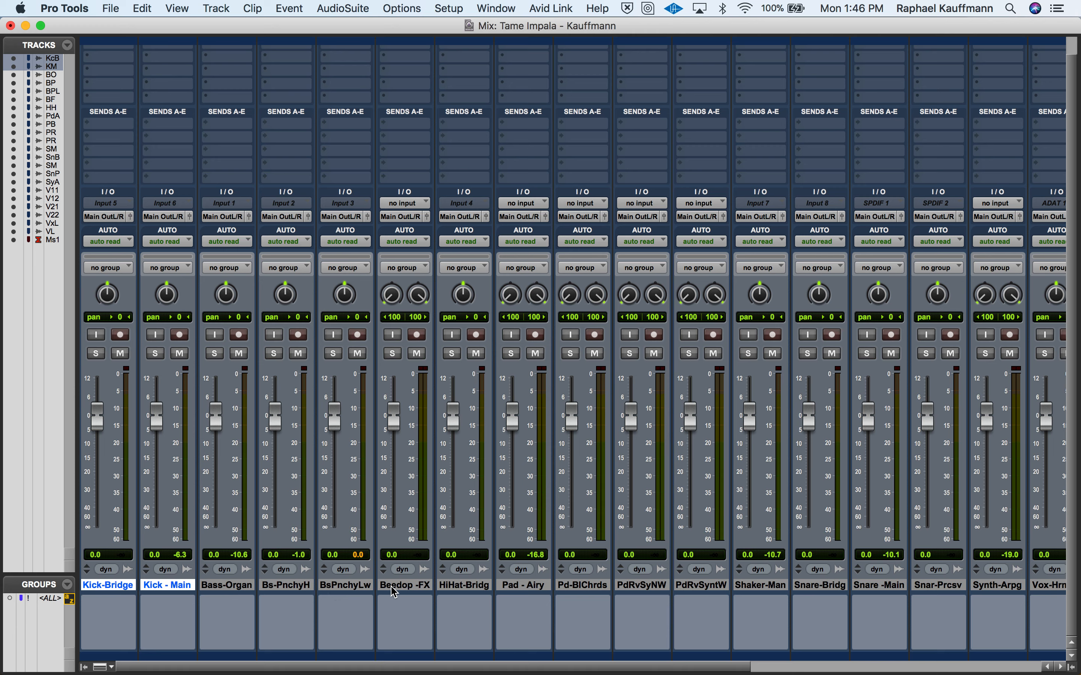
- Gather the hi-hat, shaker and snare tracks beside the two kick tracks, ahead of Bass-Organ in the mixer
{"action": "left_click_drag", "start_coordinate": [464, 586], "coordinate": [138, 585]}
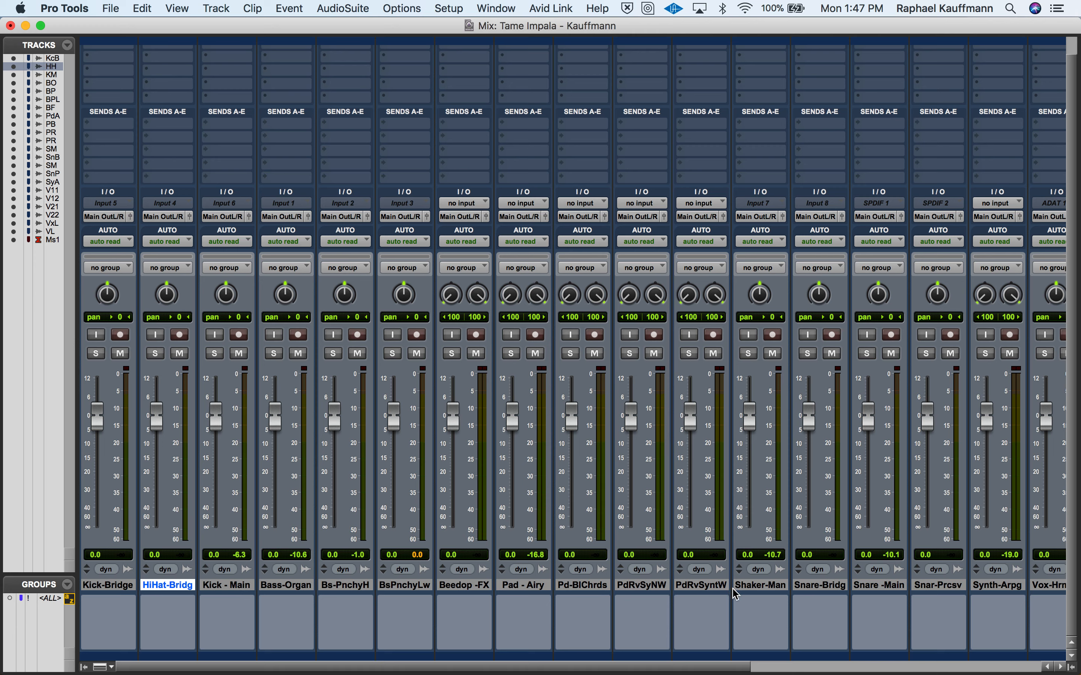
{"action": "left_click_drag", "start_coordinate": [755, 594], "coordinate": [256, 587]}
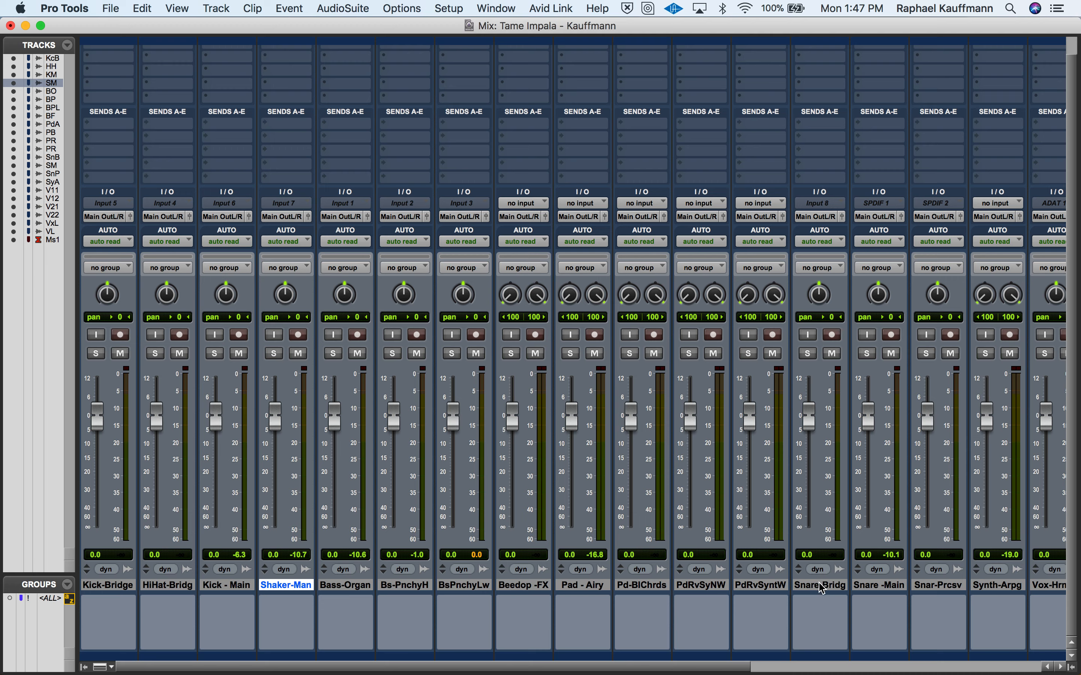
{"action": "left_click_drag", "start_coordinate": [821, 585], "coordinate": [196, 589]}
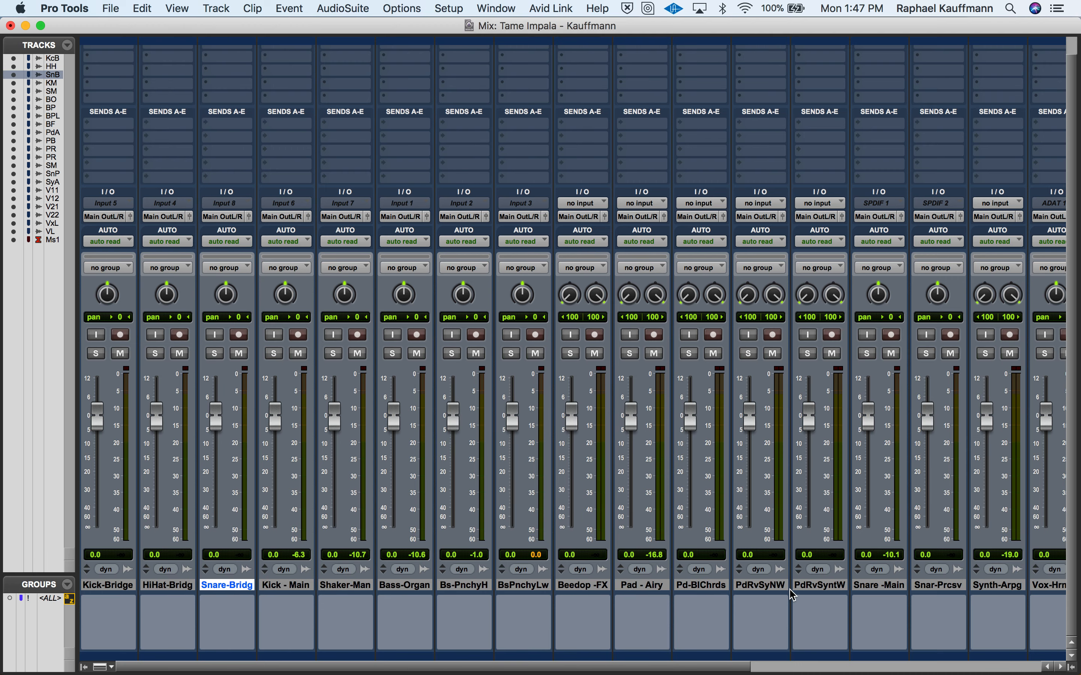
{"action": "left_click_drag", "start_coordinate": [870, 594], "coordinate": [314, 600]}
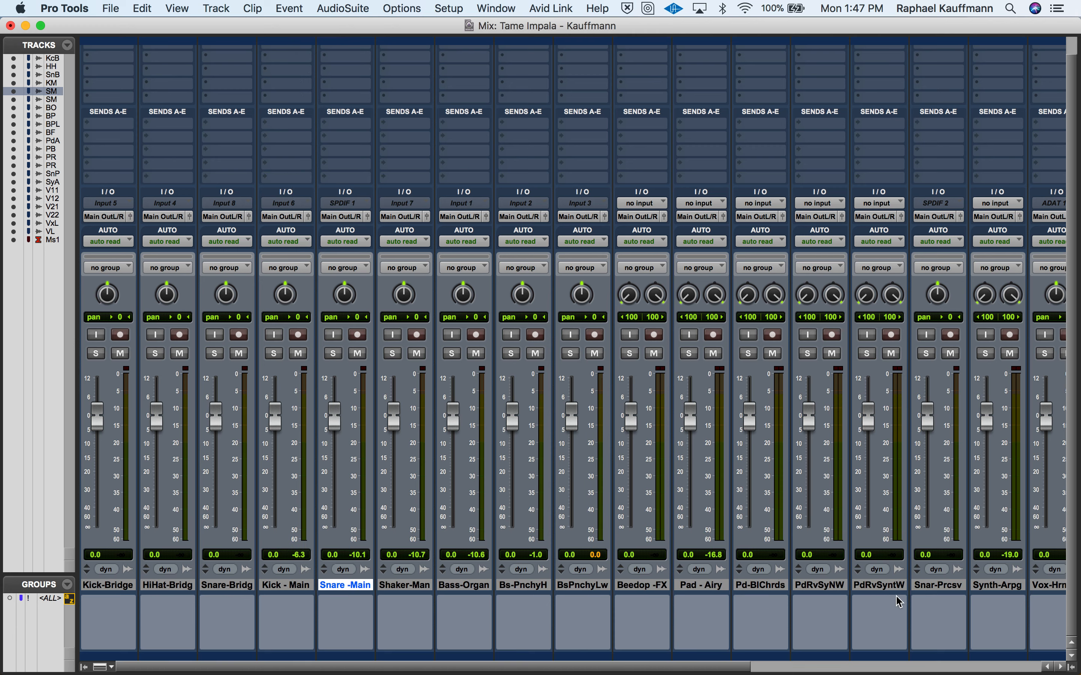
{"action": "left_click_drag", "start_coordinate": [934, 589], "coordinate": [462, 609]}
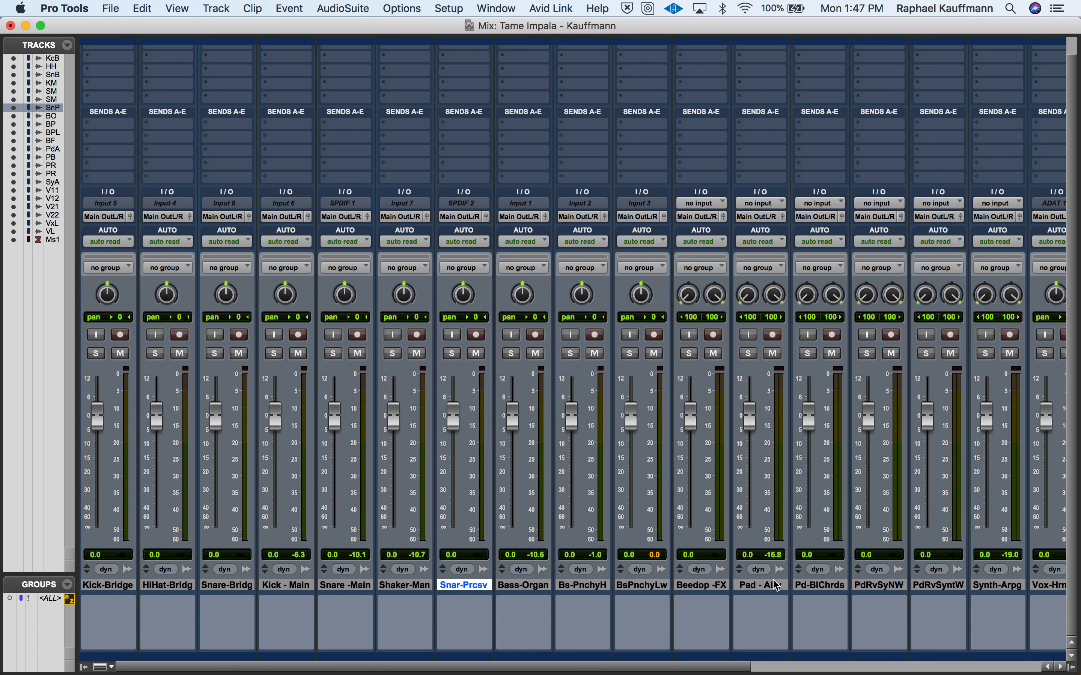
- Look over the remaining mixer tracks, then move Snare-Bridg between Kick-Bridge and HiHat-Bridg
{"action": "scroll", "coordinate": [667, 593], "scroll_direction": "right", "scroll_amount": 3}
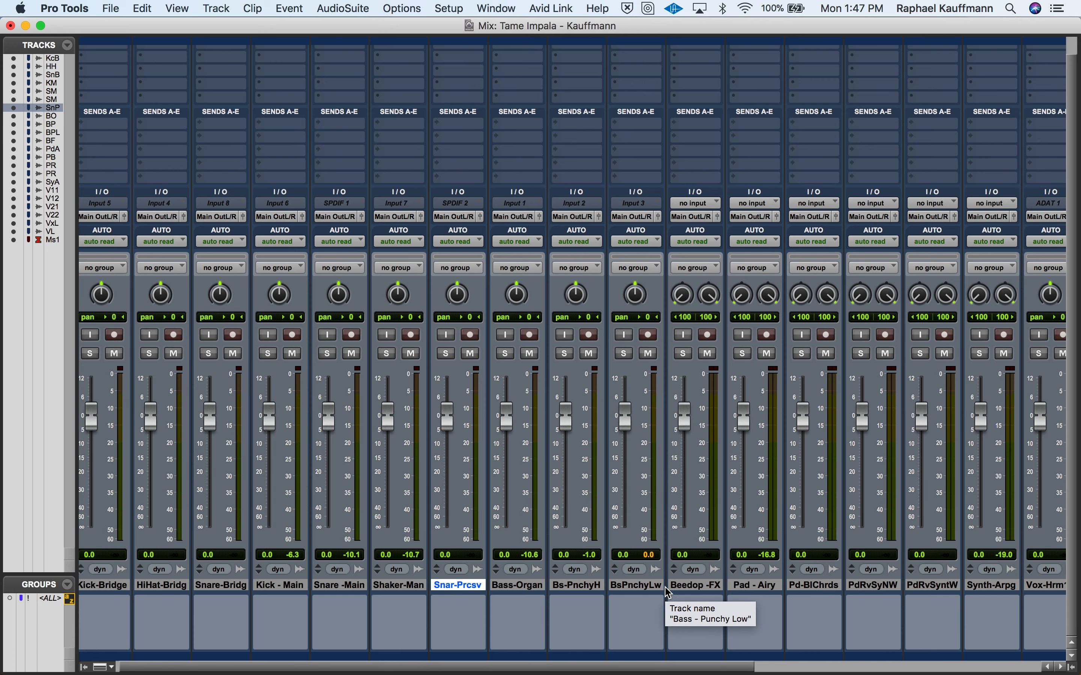
{"action": "scroll", "coordinate": [668, 593], "scroll_direction": "right", "scroll_amount": 3}
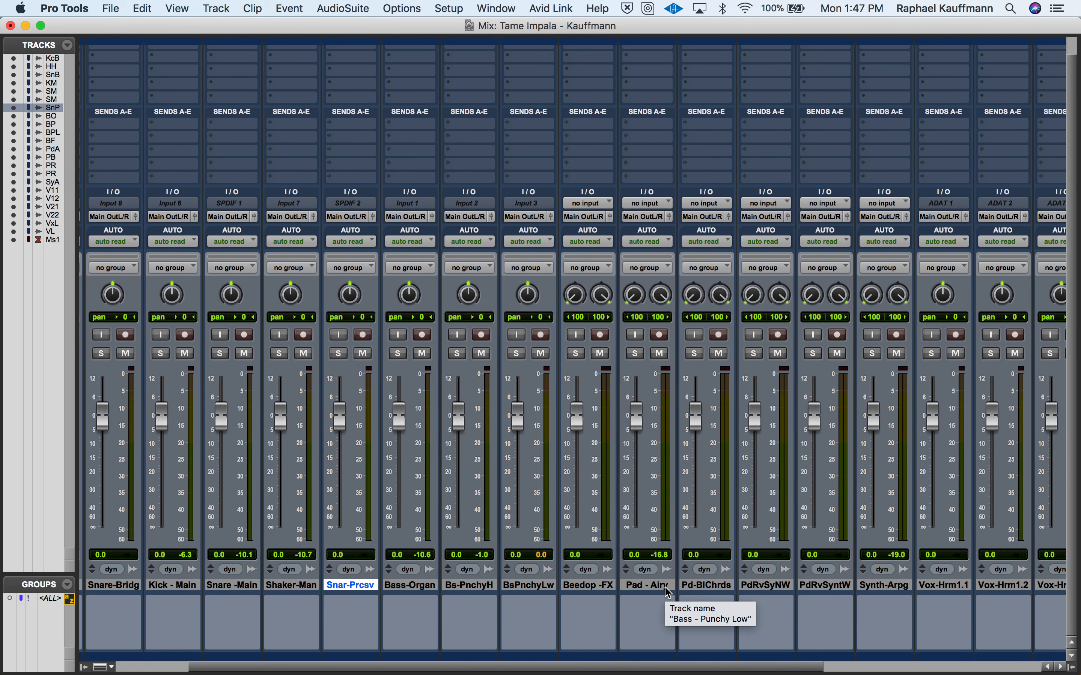
{"action": "scroll", "coordinate": [668, 593], "scroll_direction": "right", "scroll_amount": 1}
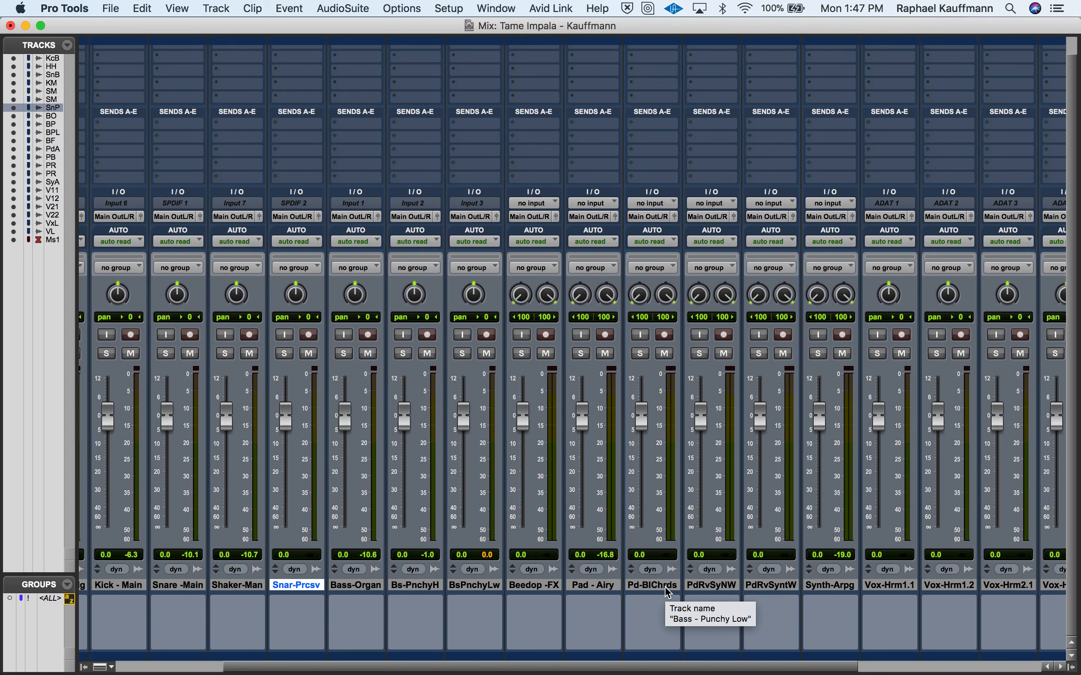
{"action": "scroll", "coordinate": [668, 593], "scroll_direction": "right", "scroll_amount": 3}
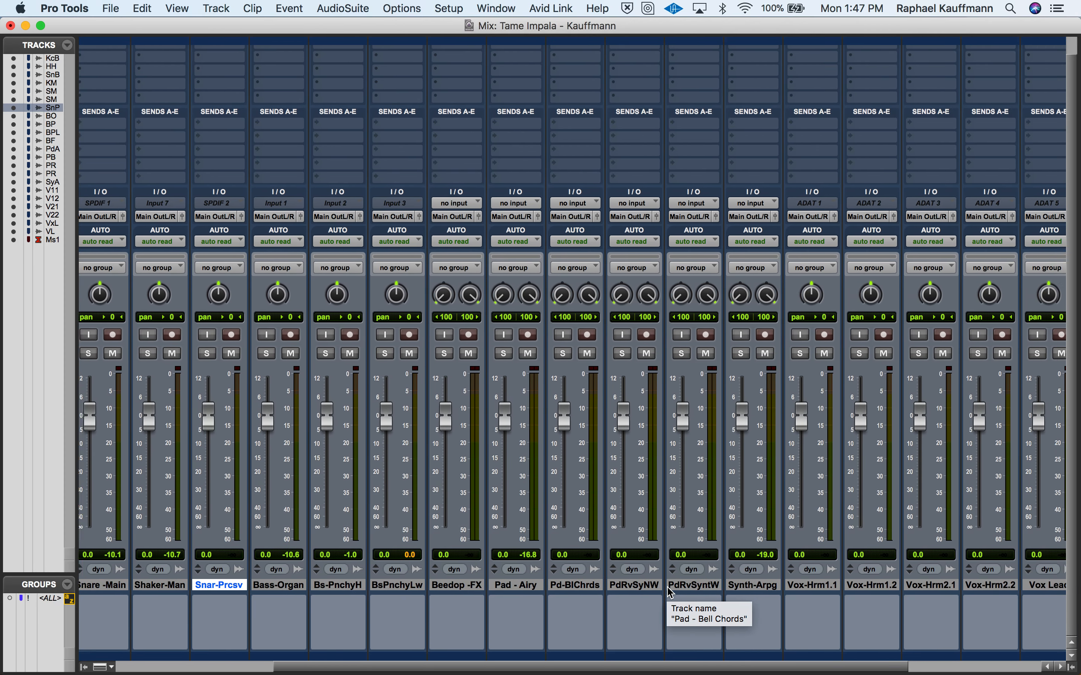
{"action": "scroll", "coordinate": [669, 594], "scroll_direction": "right", "scroll_amount": 5}
{"action": "scroll", "coordinate": [669, 593], "scroll_direction": "left", "scroll_amount": 10}
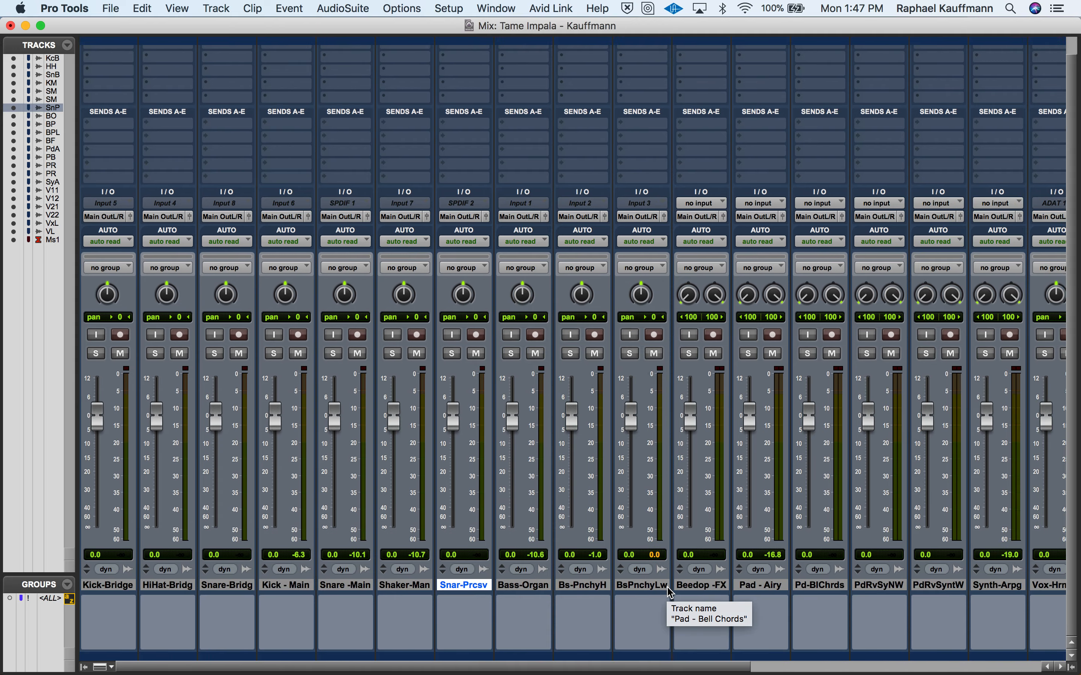
{"action": "left_click", "coordinate": [118, 589]}
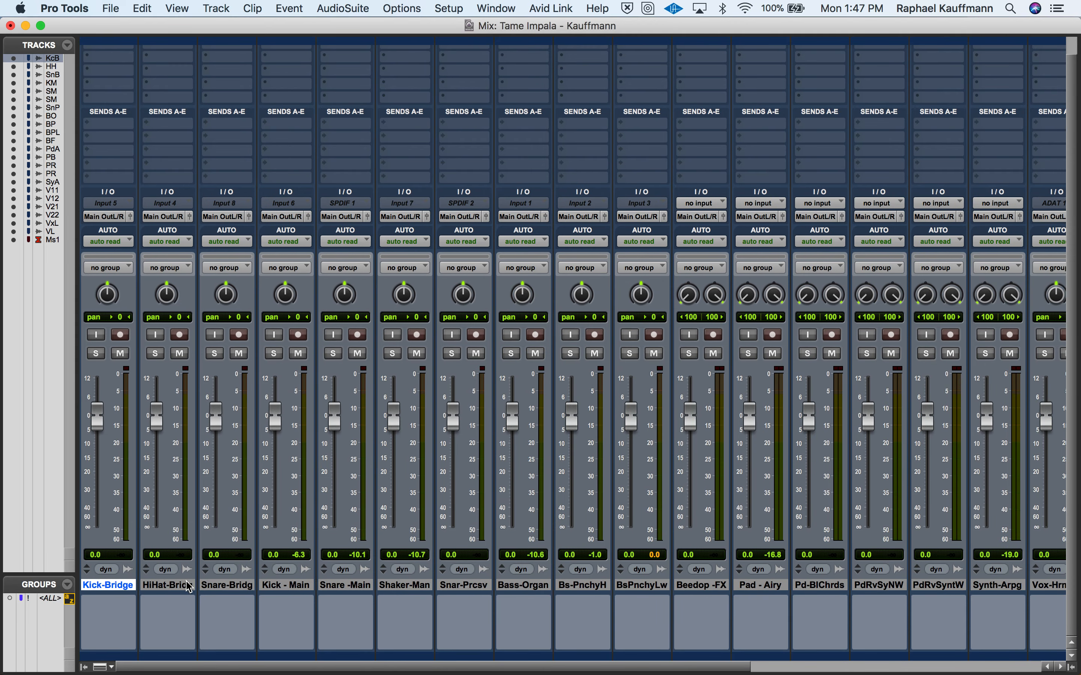
{"action": "left_click_drag", "start_coordinate": [227, 591], "coordinate": [152, 589]}
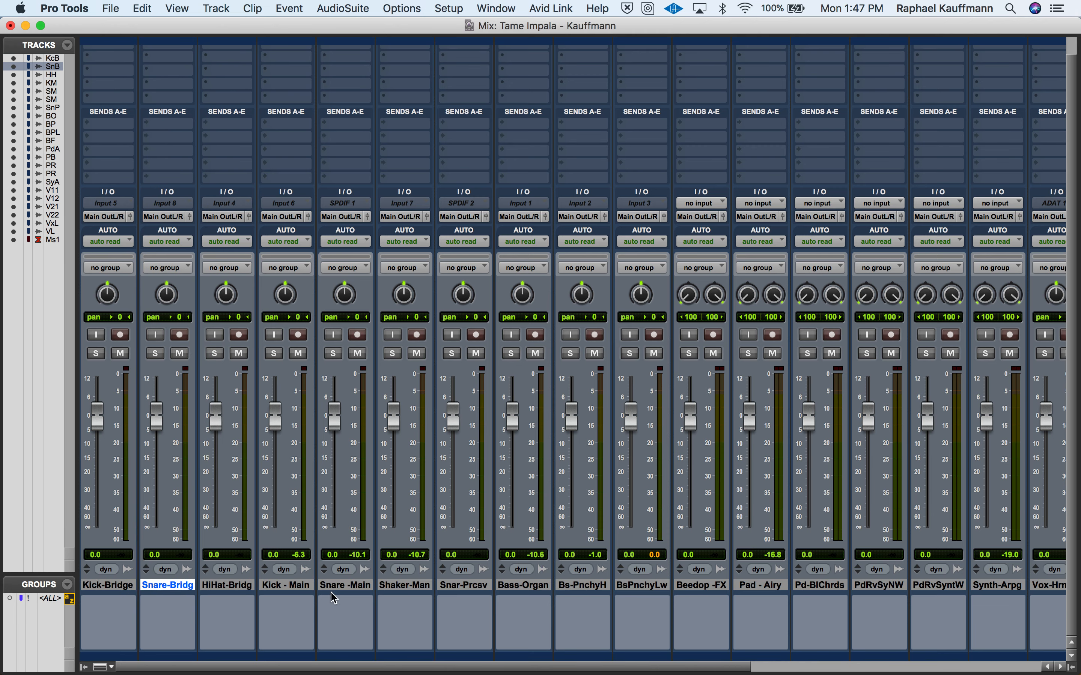
- Move the Kick - Main, Snare -Main and Shaker-Man tracks together to the start of the mixer, ahead of Kick-Bridge
{"action": "left_click", "coordinate": [293, 589]}
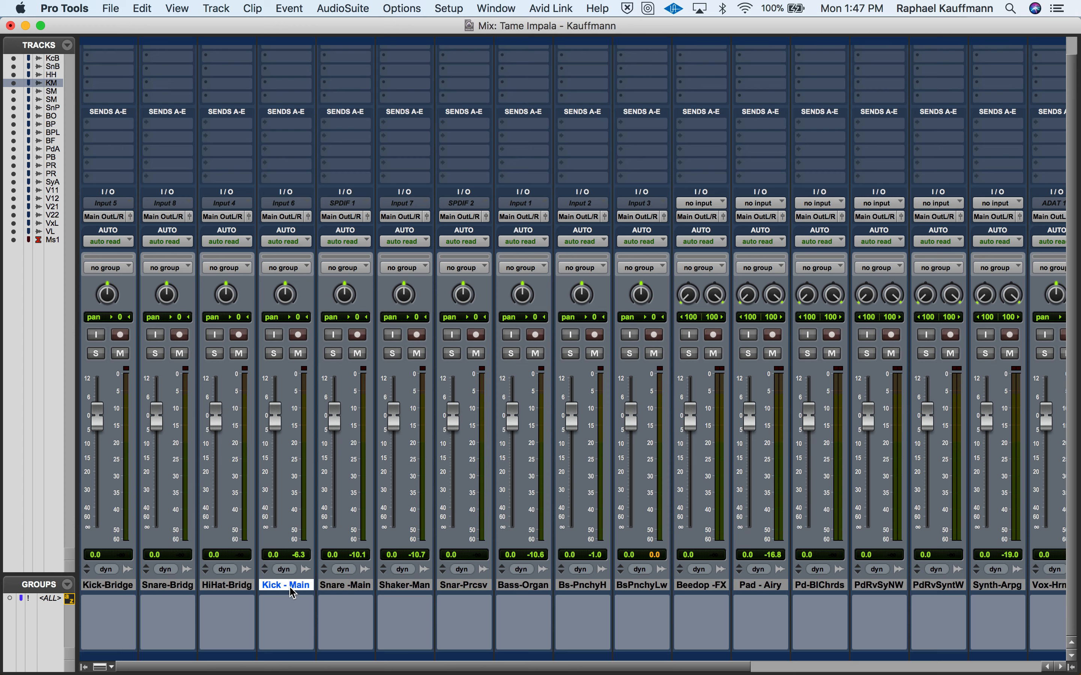
{"action": "left_click", "coordinate": [352, 587], "text": "shift"}
{"action": "left_click", "coordinate": [402, 589], "text": "shift"}
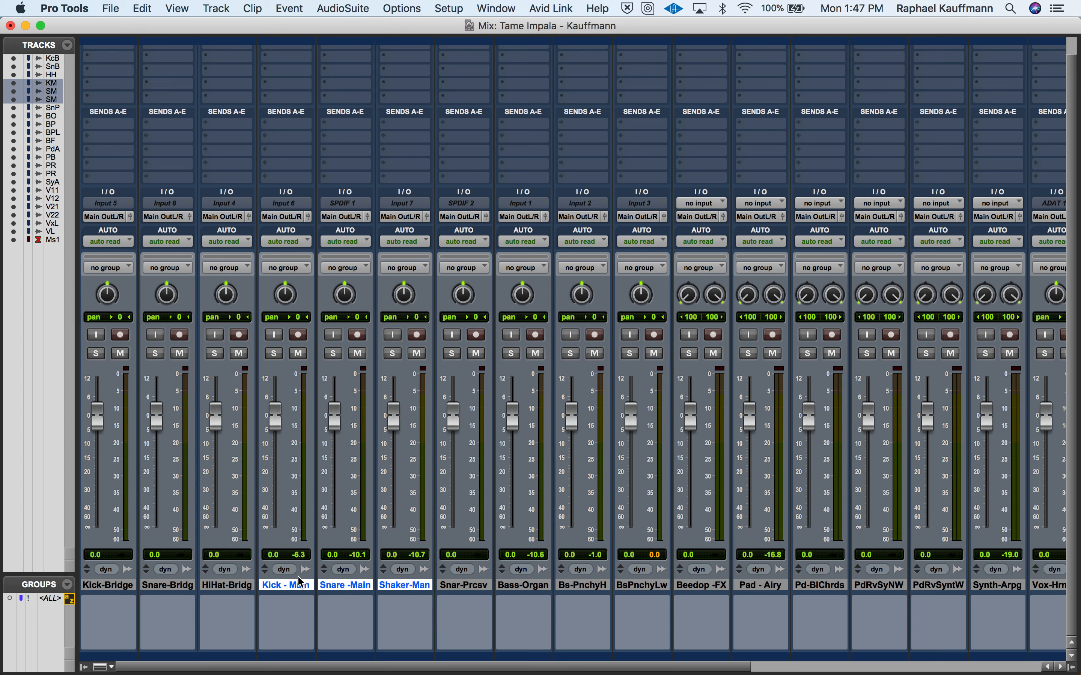
{"action": "left_click_drag", "start_coordinate": [298, 588], "coordinate": [107, 583]}
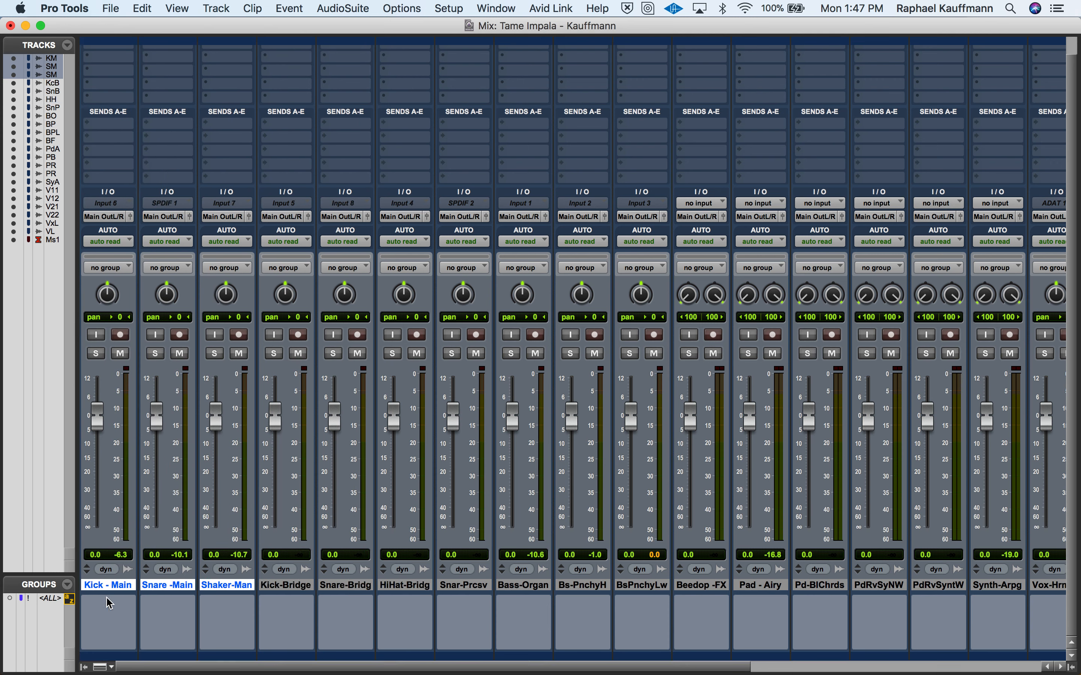
- Play the session and solo the Kick - Main, Snare -Main and Shaker-Man tracks
{"action": "left_click", "coordinate": [176, 581]}
{"action": "left_click", "coordinate": [356, 576]}
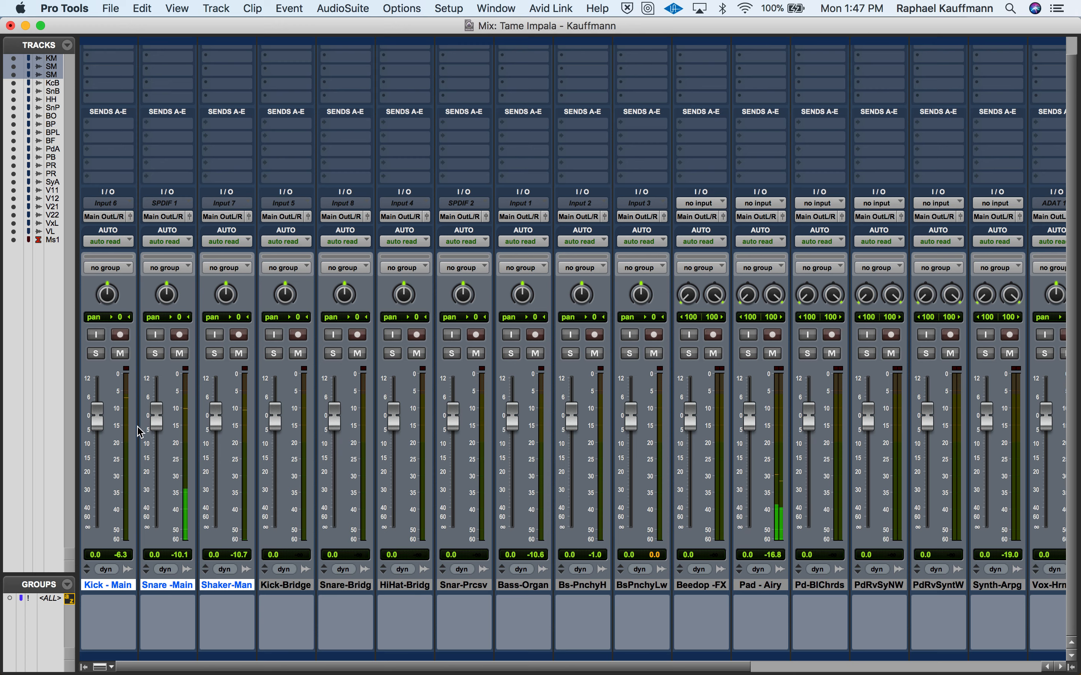
{"action": "left_click", "coordinate": [101, 356]}
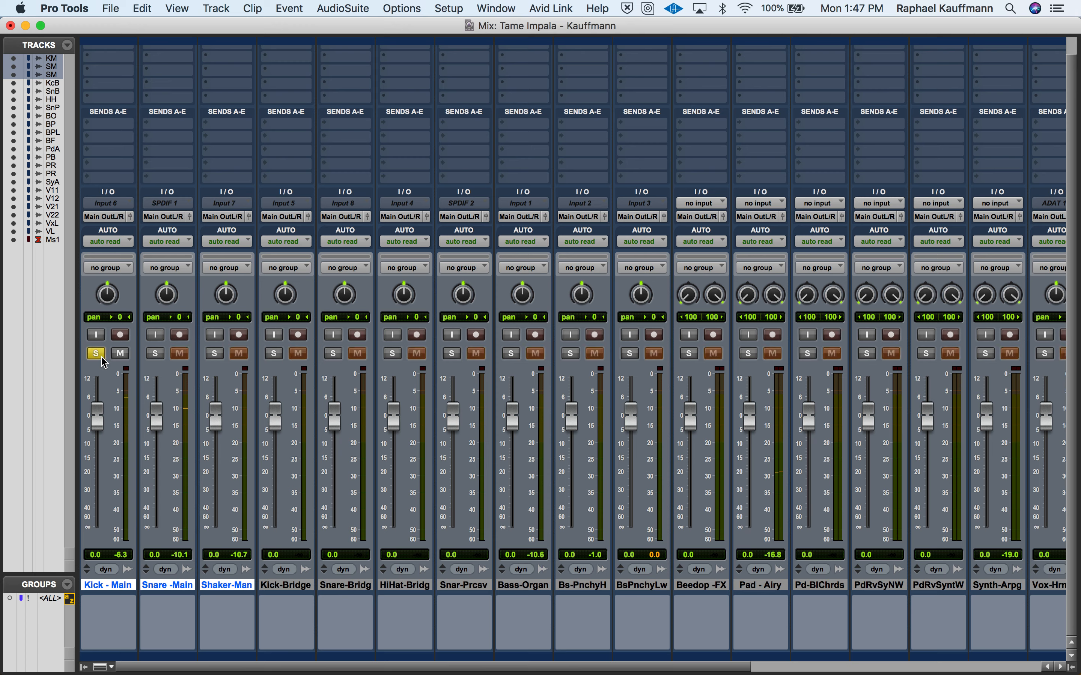
{"action": "left_click", "coordinate": [157, 355]}
{"action": "left_click", "coordinate": [214, 355]}
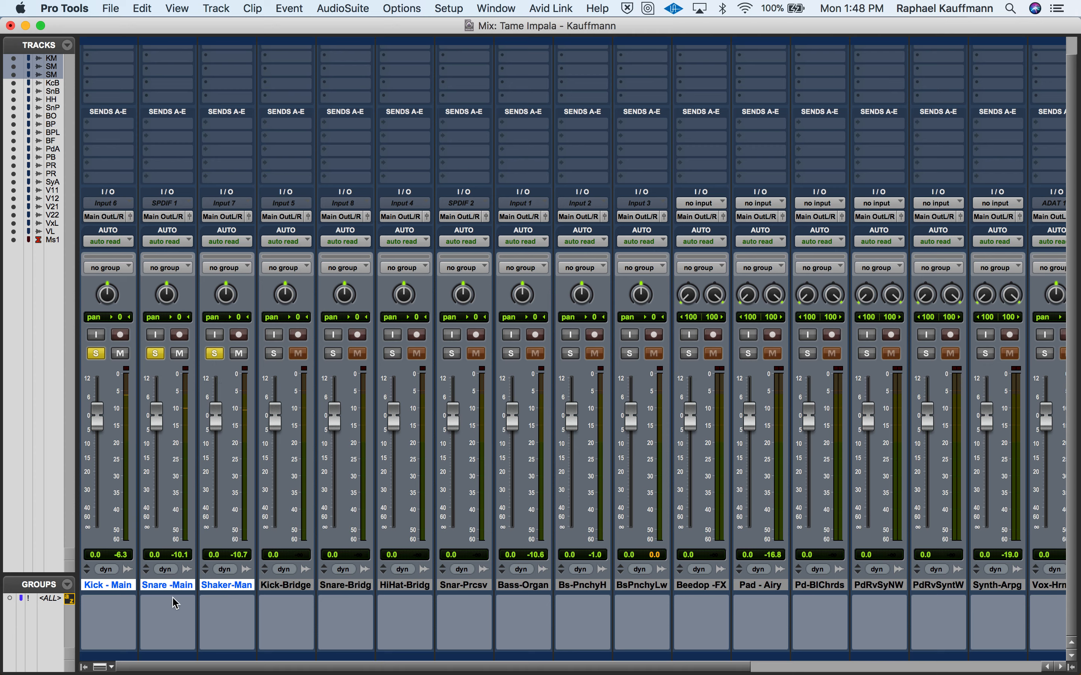
- Color the selected Kick - Main, Snare - Main and Shaker - Main tracks blue in the Edit window
{"action": "key", "text": "super+equal"}
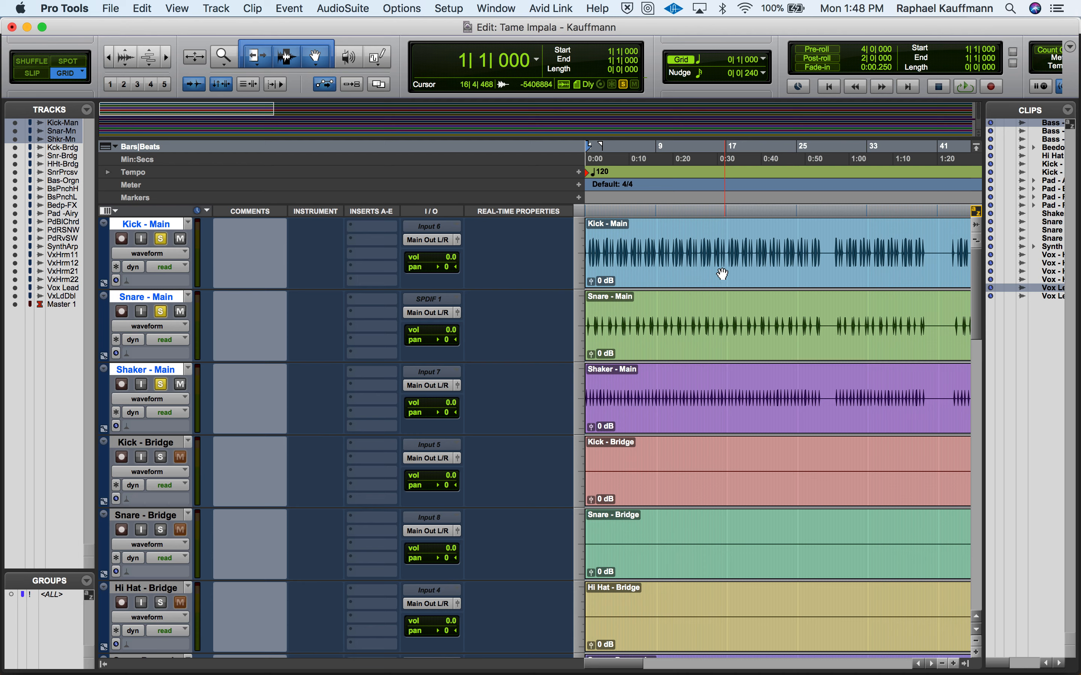
{"action": "double_click", "coordinate": [102, 247]}
{"action": "left_click", "coordinate": [346, 403]}
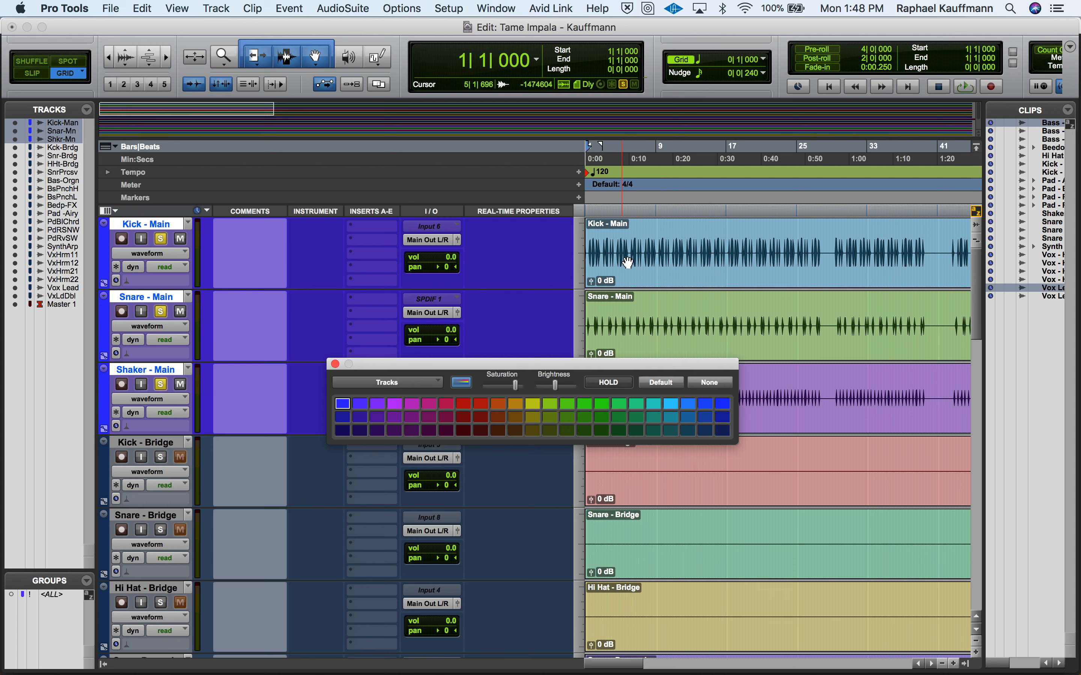
- Color the Kick - Main, Snare - Main and Shaker - Main clips the same blue as their tracks
{"action": "left_click", "coordinate": [636, 270]}
{"action": "left_click", "coordinate": [714, 342], "text": "shift"}
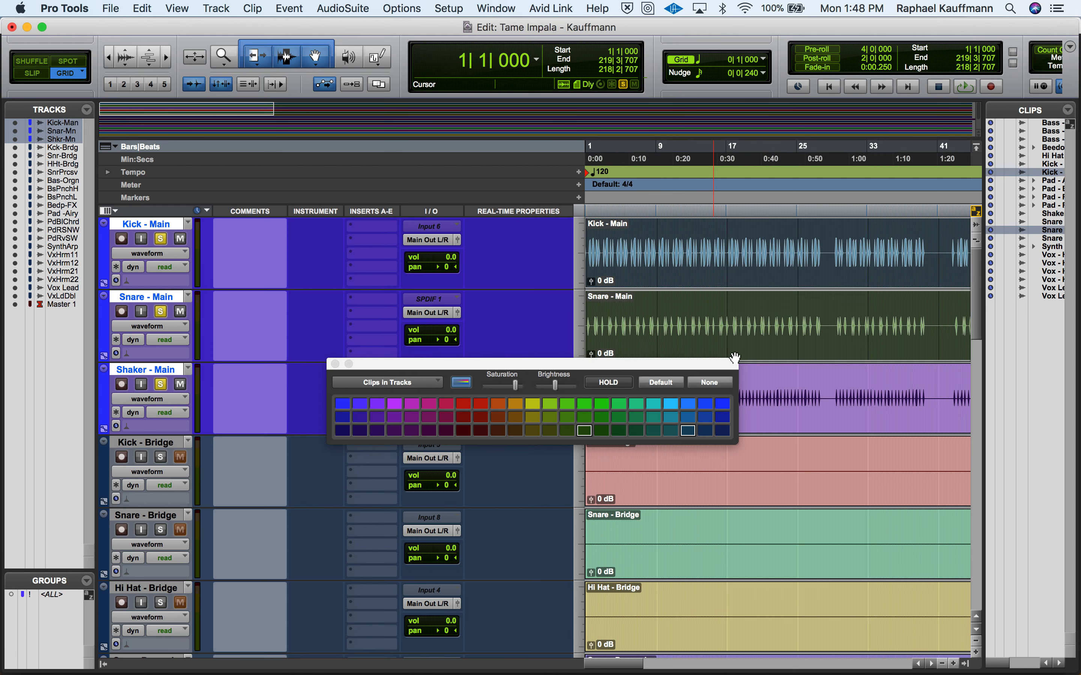
{"action": "left_click", "coordinate": [770, 421], "text": "shift"}
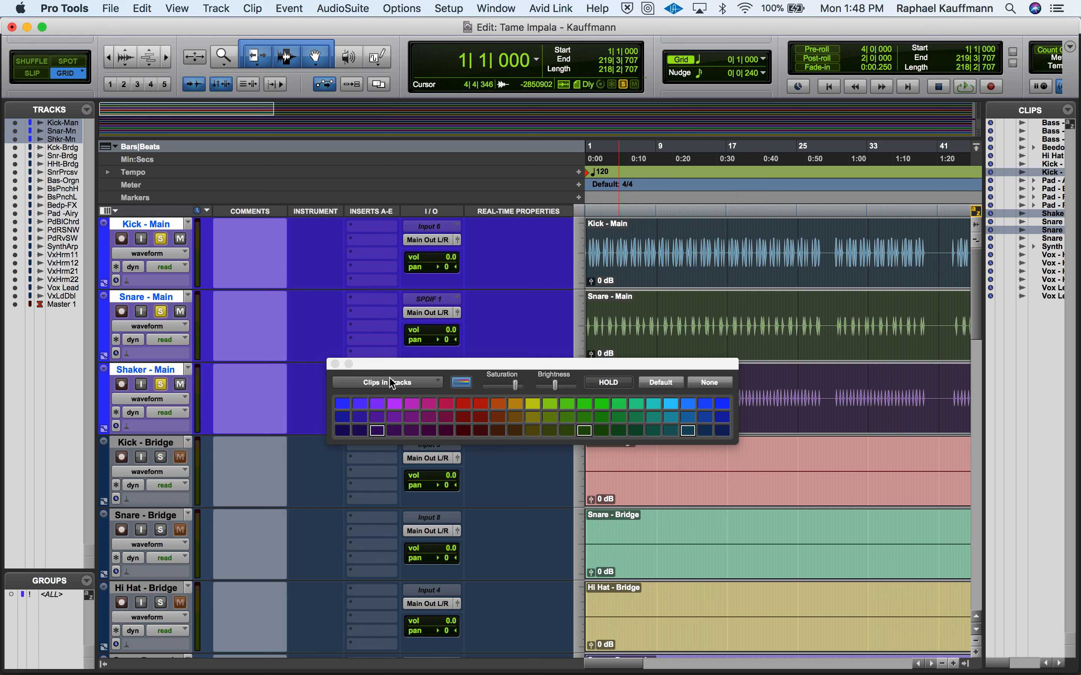
{"action": "left_click", "coordinate": [342, 404]}
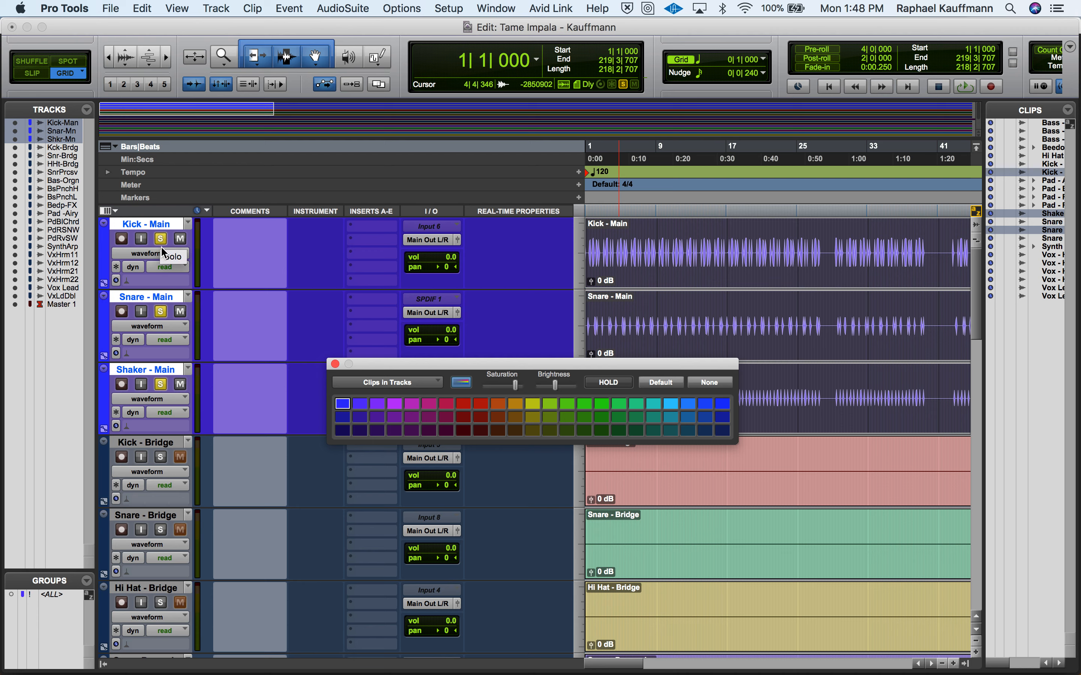
- Color the Kick - Bridge, Snare - Bridge and Hi Hat - Bridge tracks violet
{"action": "left_click", "coordinate": [149, 445]}
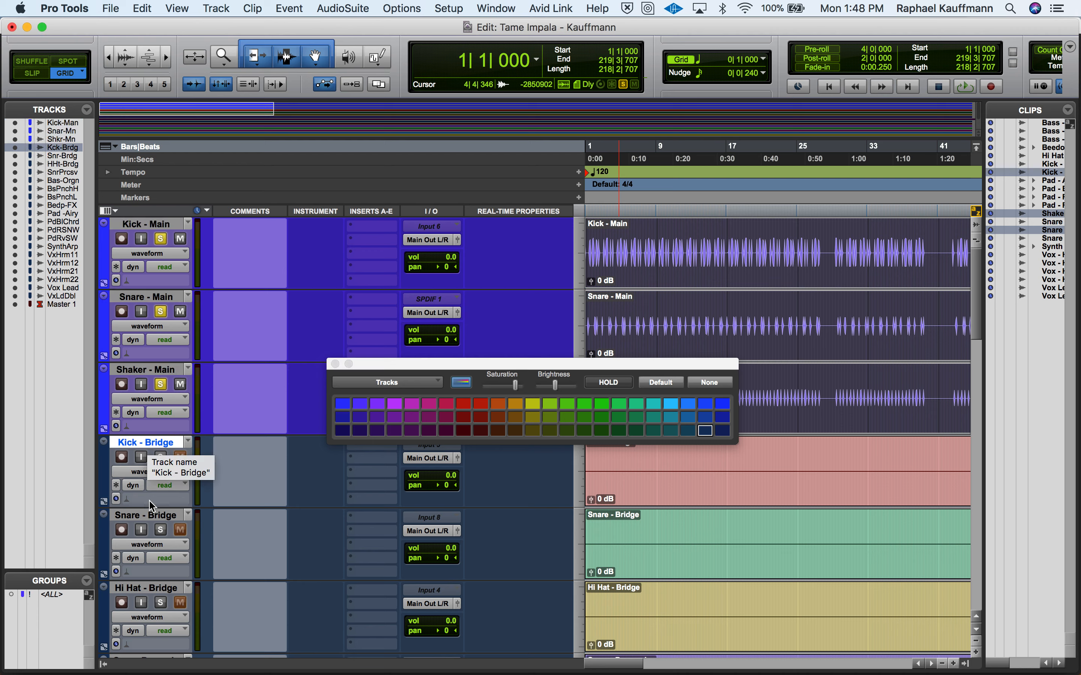
{"action": "left_click", "coordinate": [150, 517], "text": "shift"}
{"action": "left_click", "coordinate": [155, 588], "text": "shift"}
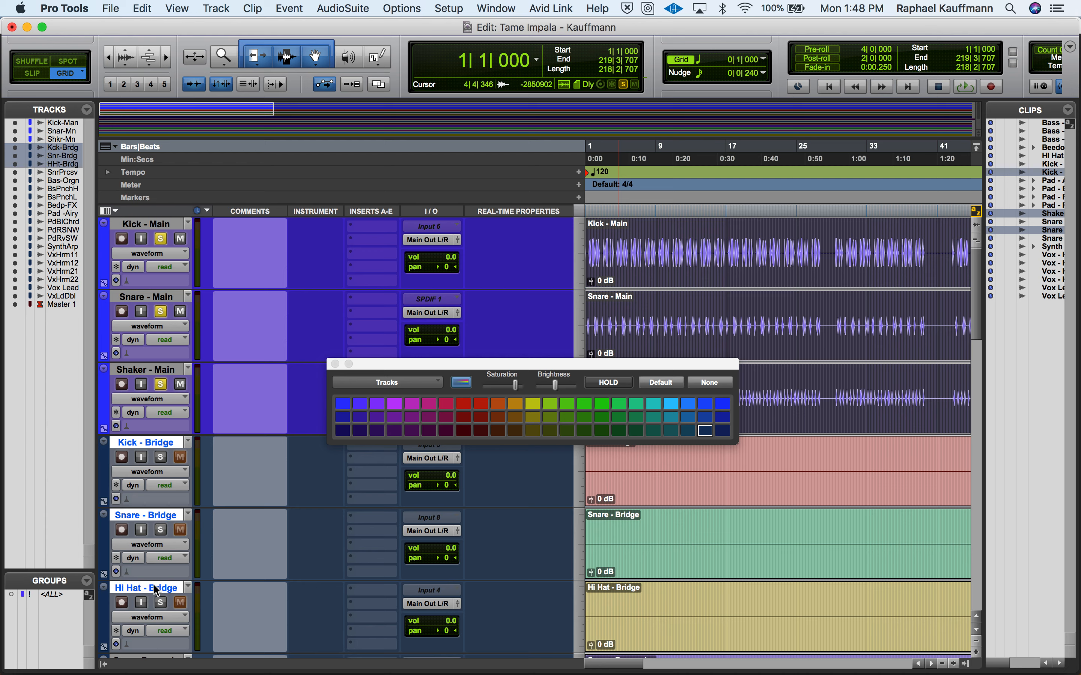
{"action": "left_click", "coordinate": [361, 404]}
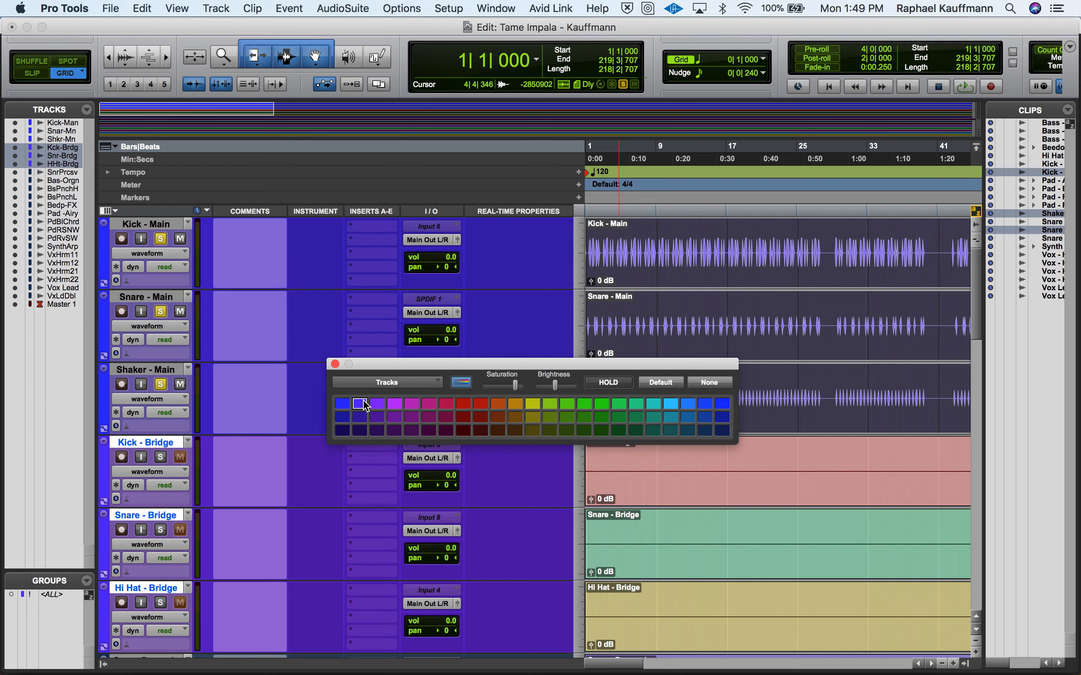
{"action": "left_click", "coordinate": [376, 404]}
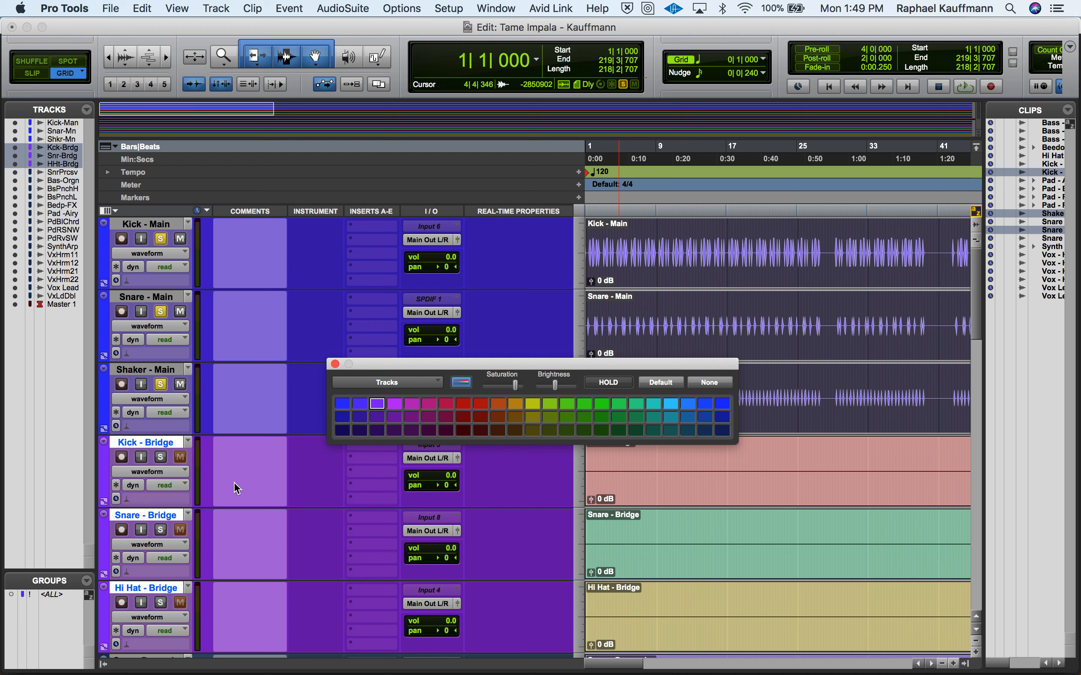
- Color the Kick - Bridge, Snare - Bridge and Hi Hat - Bridge clips the same violet and close the color palette
{"action": "left_click", "coordinate": [656, 484]}
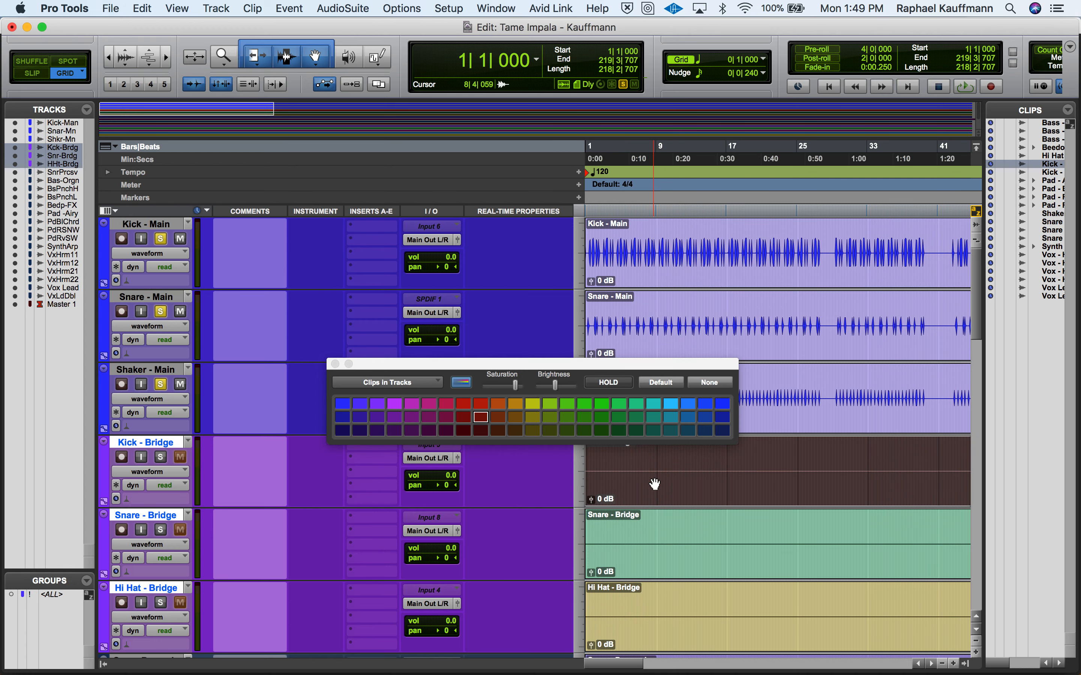
{"action": "left_click", "coordinate": [657, 570], "text": "shift"}
{"action": "left_click", "coordinate": [659, 630], "text": "shift"}
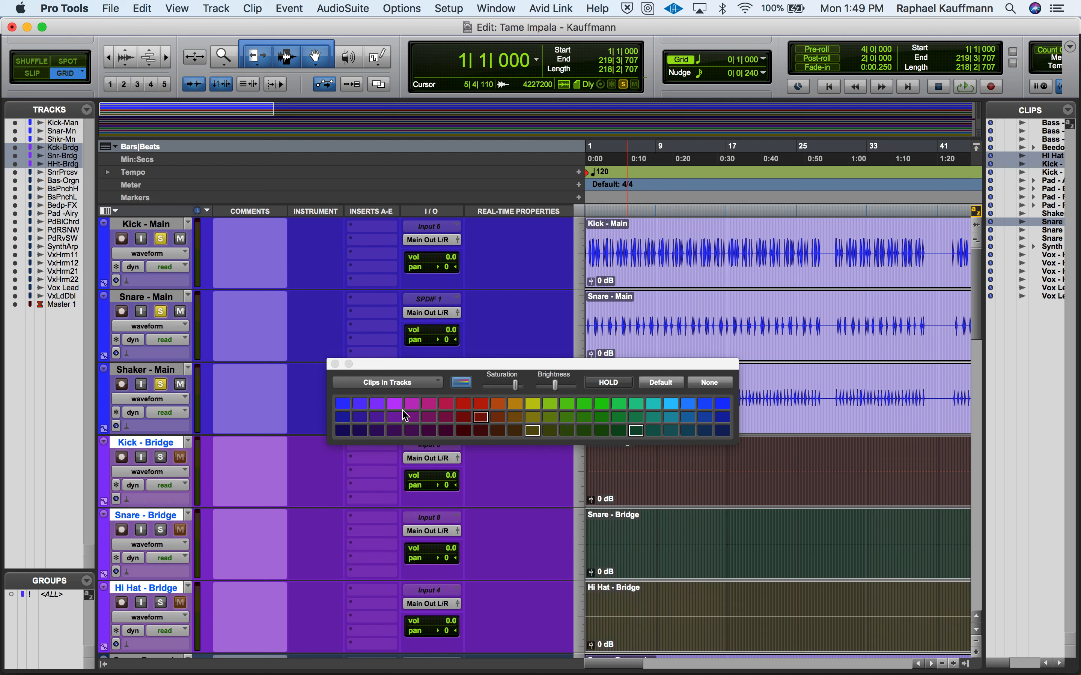
{"action": "left_click", "coordinate": [381, 406]}
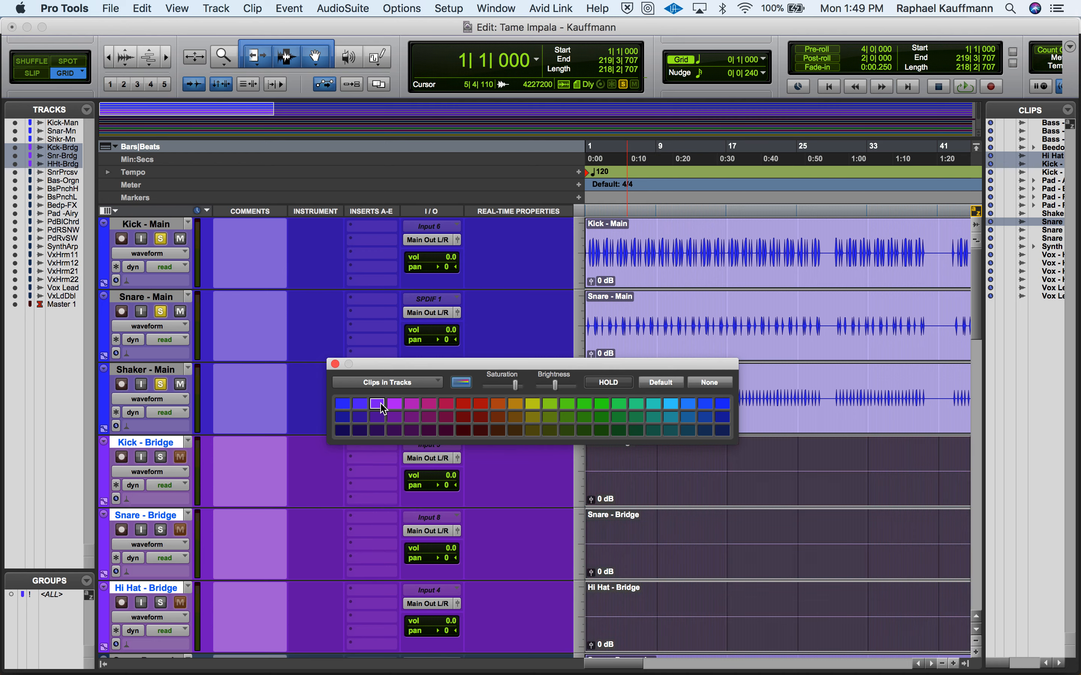
{"action": "left_click", "coordinate": [335, 364]}
- Unsolo the Shaker - Main, Snare - Main and Kick - Main tracks
{"action": "left_click", "coordinate": [162, 385]}
{"action": "left_click", "coordinate": [161, 312]}
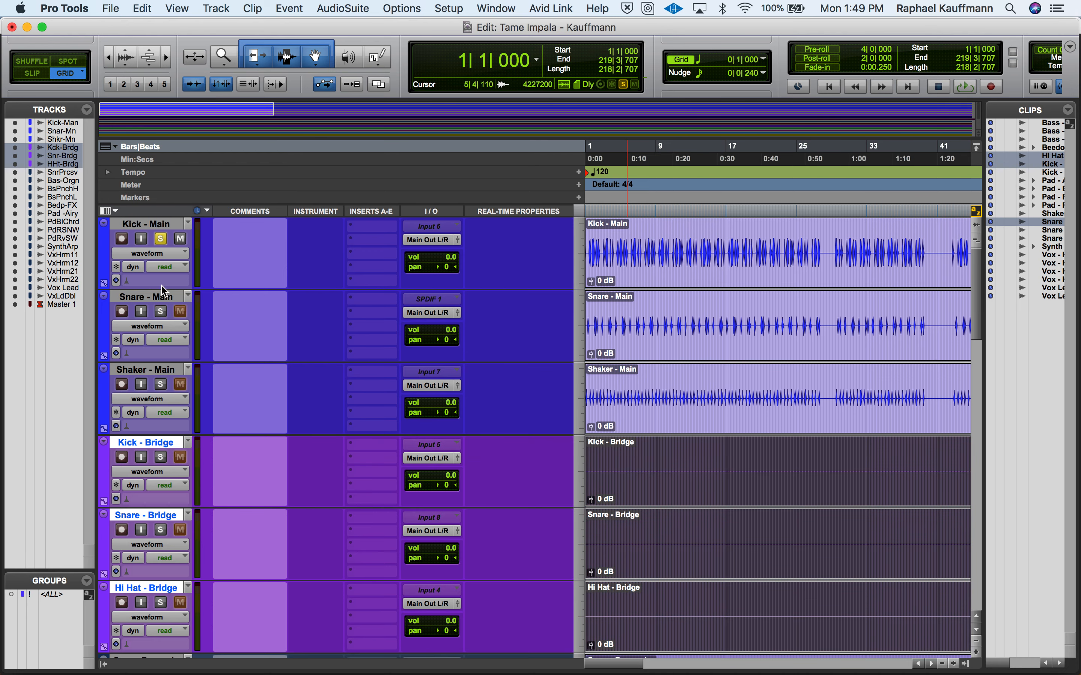
{"action": "left_click", "coordinate": [161, 239]}
- Solo the Snare-Percusiv track and play it from bar 9
{"action": "scroll", "coordinate": [208, 416], "scroll_direction": "down", "scroll_amount": 5}
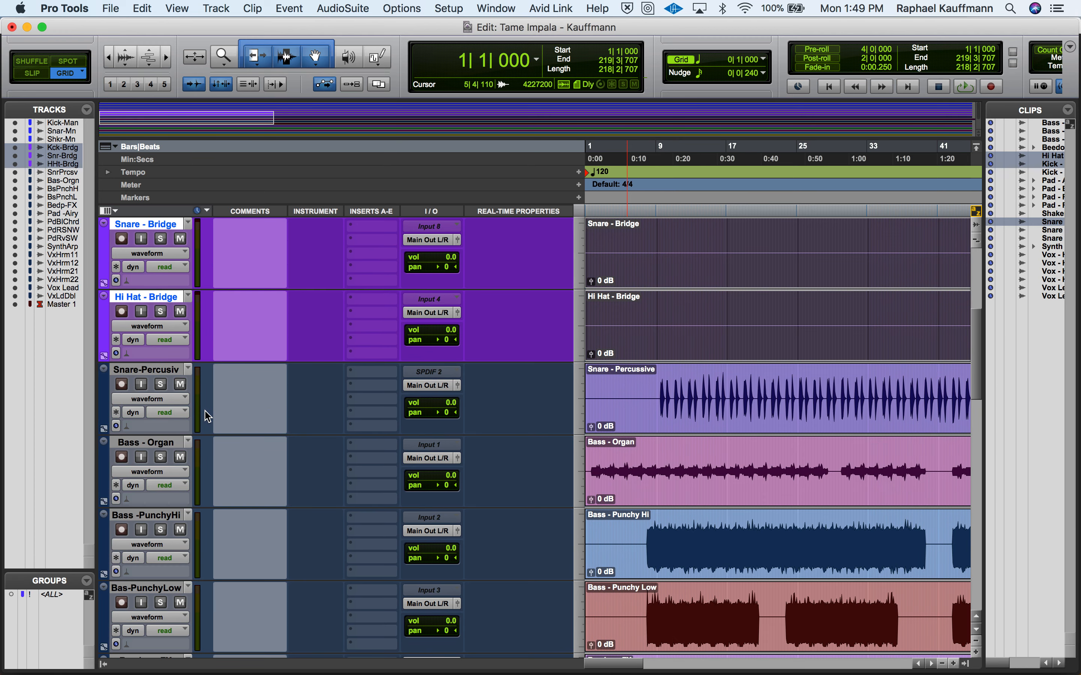
{"action": "left_click", "coordinate": [148, 370]}
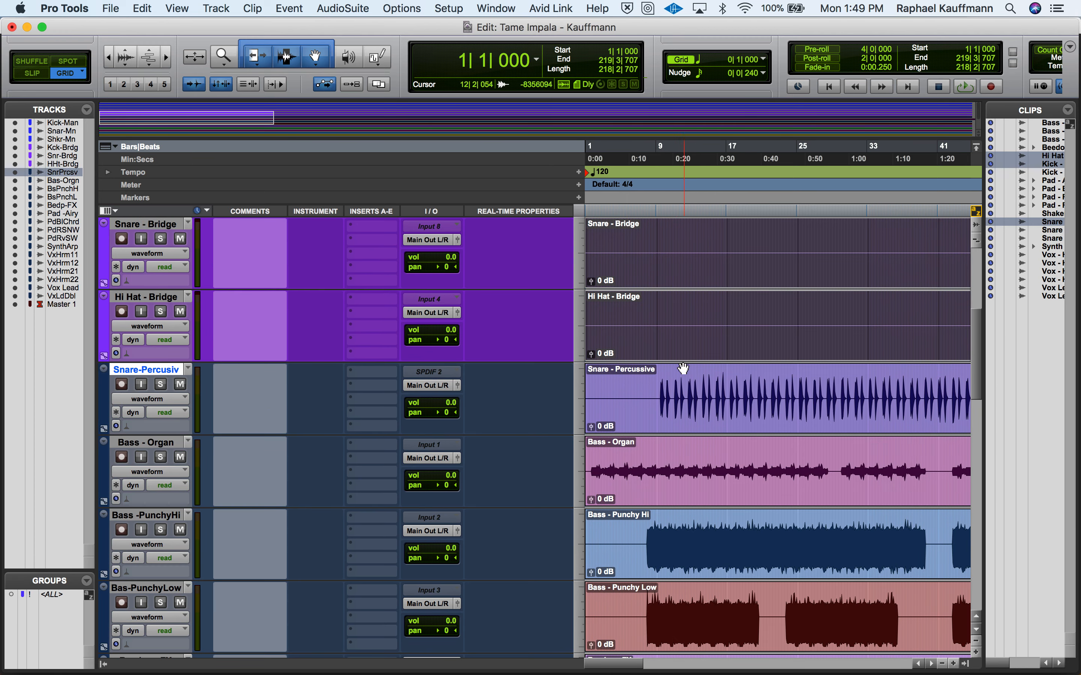
{"action": "left_click", "coordinate": [657, 381]}
{"action": "key", "text": "space"}
{"action": "key", "text": "space"}
{"action": "left_click", "coordinate": [161, 384]}
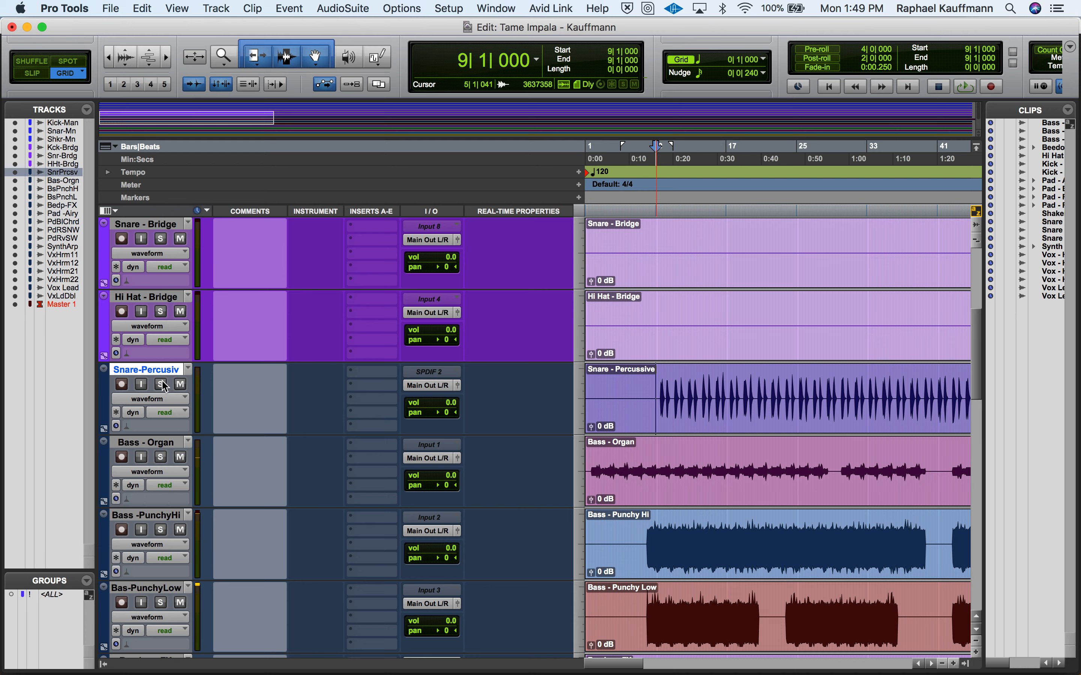
{"action": "key", "text": "space"}
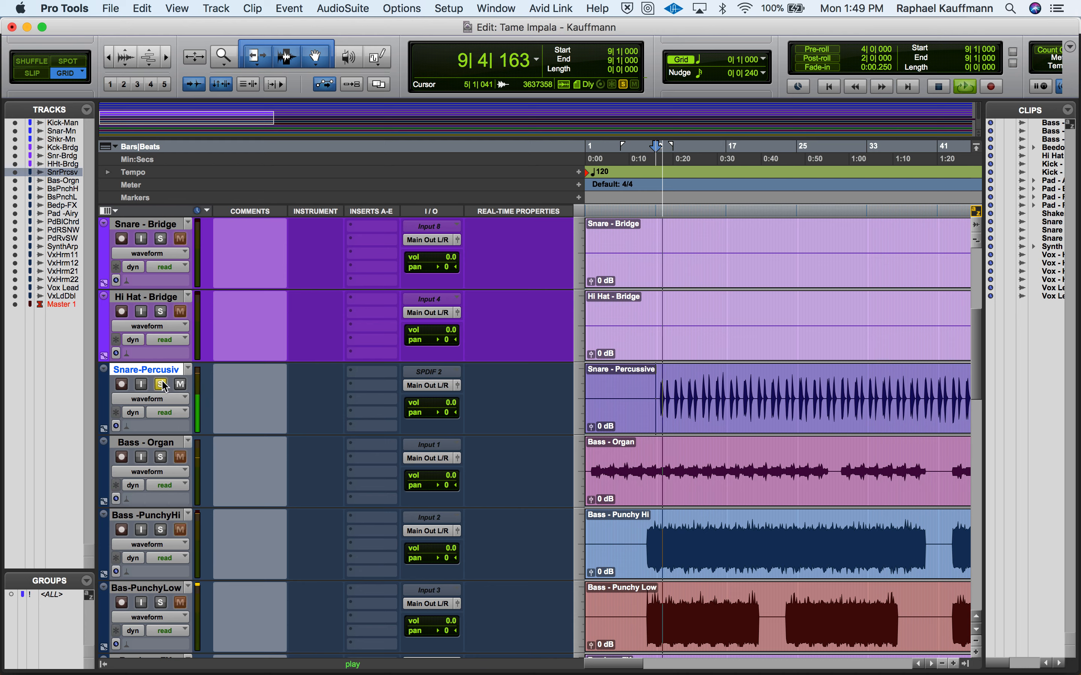
- Stop playback, move the Snare-Percusiv track between Snare - Main and Shaker - Main, and unsolo it
{"action": "key", "text": "space"}
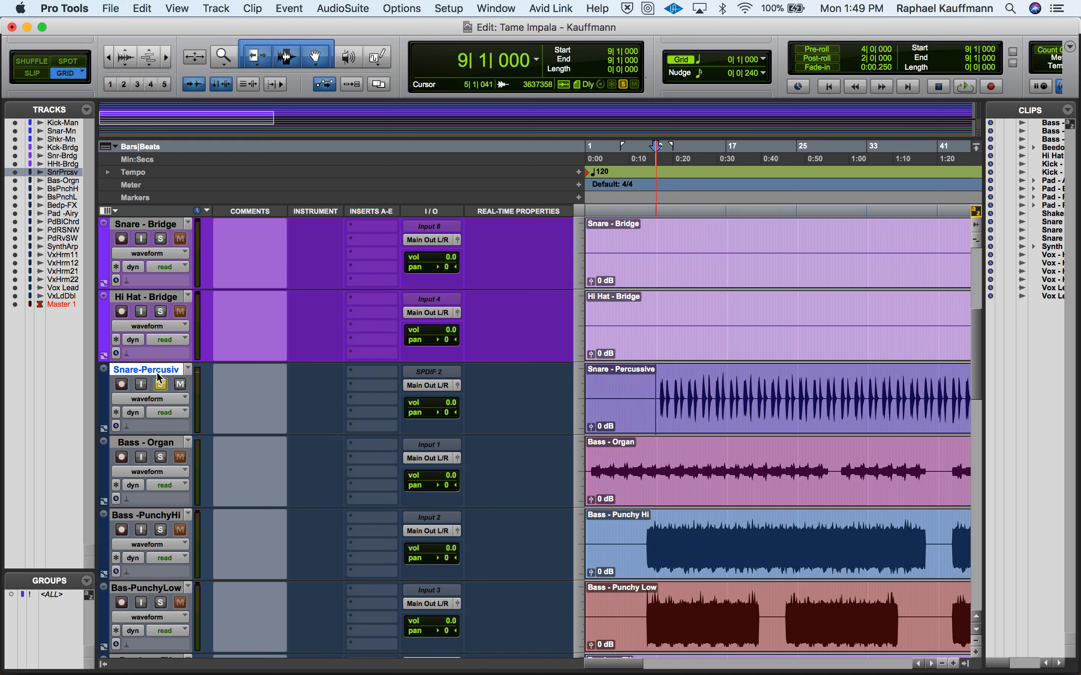
{"action": "mouse_move", "coordinate": [159, 377]}
{"action": "left_mouse_down"}
{"action": "mouse_move", "coordinate": [160, 214]}
{"action": "mouse_move", "coordinate": [147, 402]}
{"action": "mouse_move", "coordinate": [151, 362]}
{"action": "left_mouse_up"}
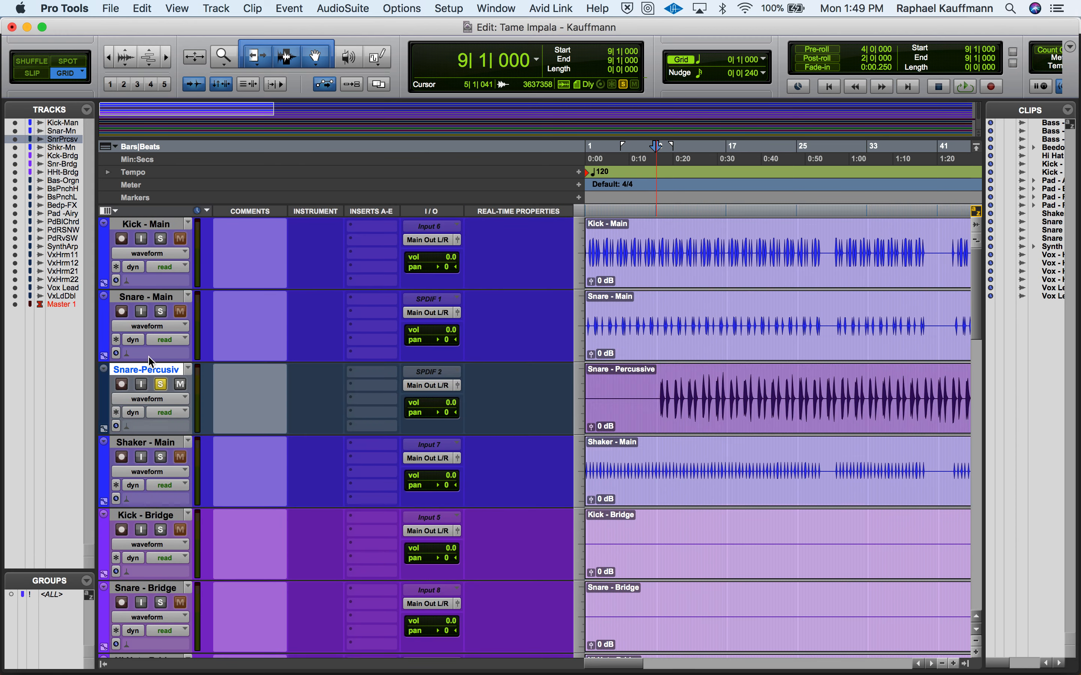
{"action": "left_click", "coordinate": [160, 384]}
{"action": "key", "text": "alt+super+l"}
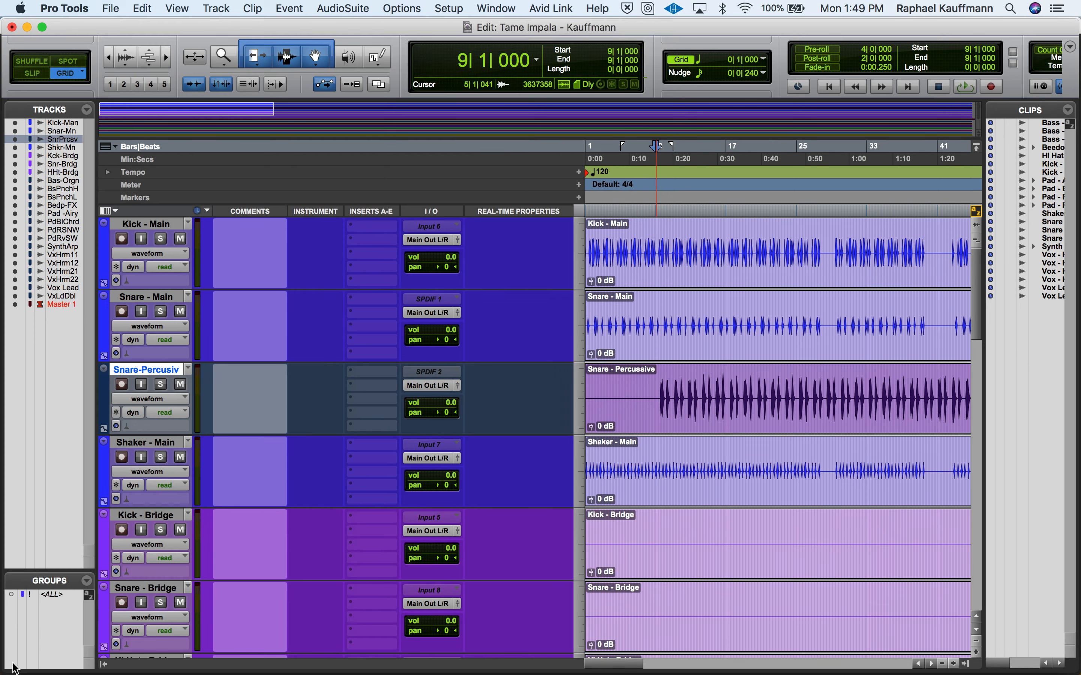
{"action": "left_click", "coordinate": [10, 664]}
- Color the Snare-Percusiv track and its clip the same blue as the main drums, and close the color palette
{"action": "double_click", "coordinate": [104, 399]}
{"action": "left_click", "coordinate": [350, 400]}
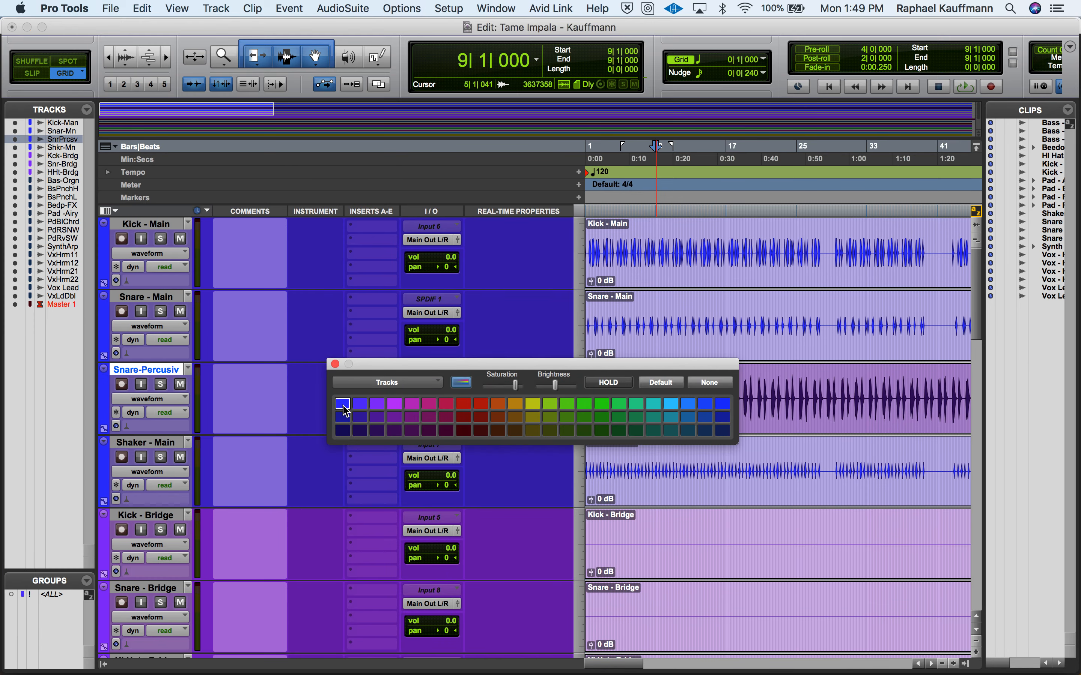
{"action": "left_click", "coordinate": [783, 417]}
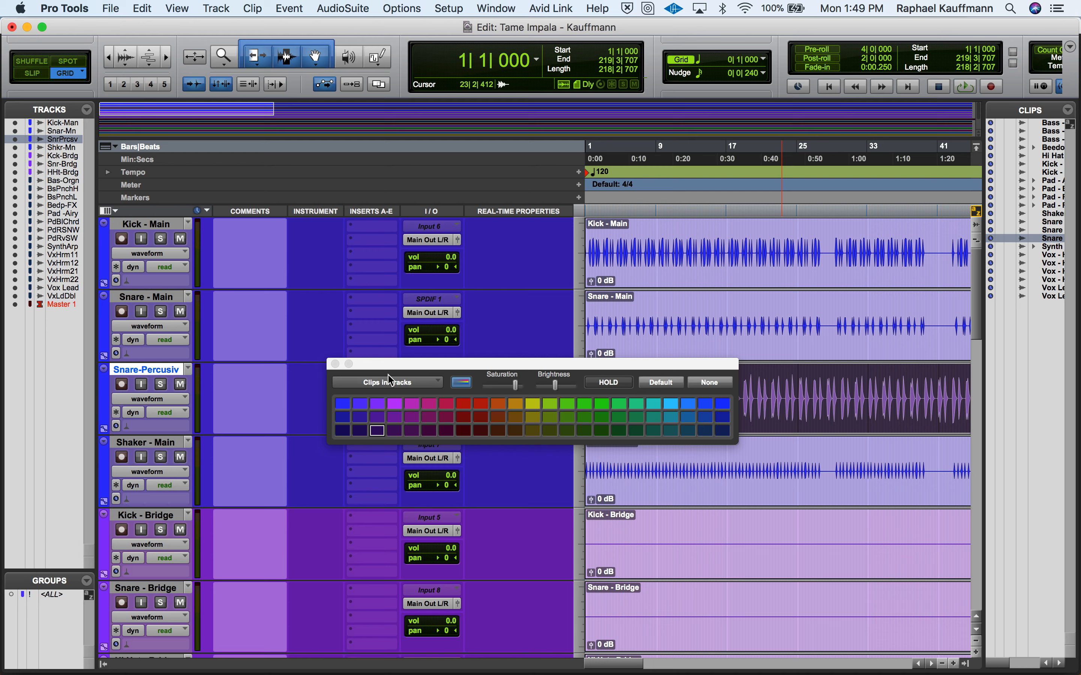
{"action": "left_click", "coordinate": [342, 404]}
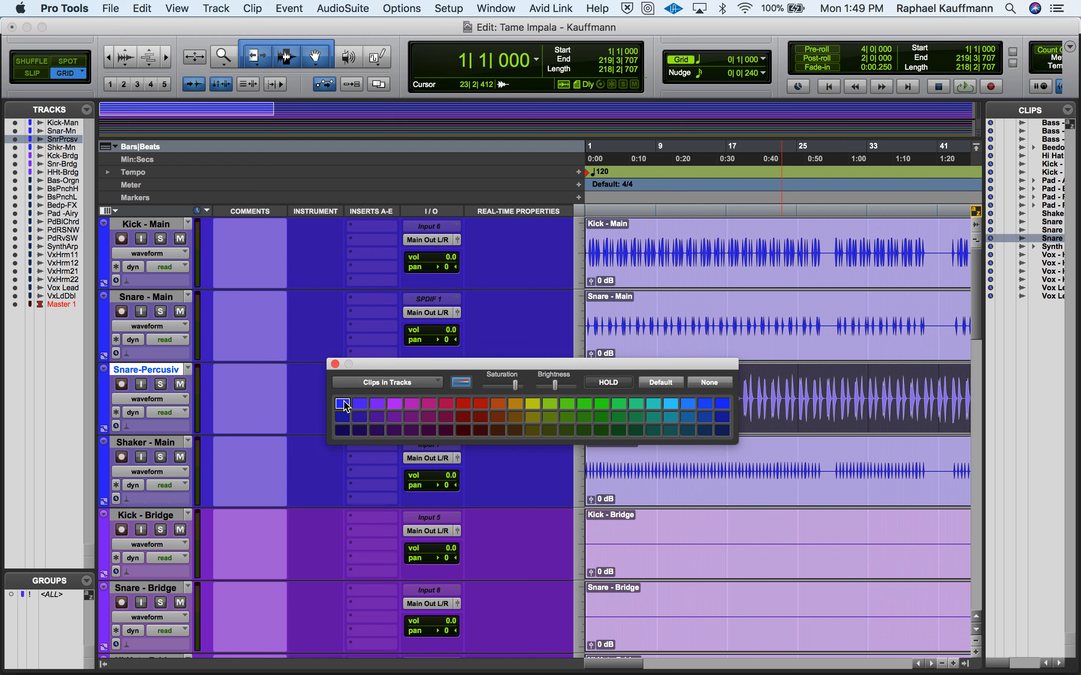
{"action": "left_click", "coordinate": [335, 364]}
- Reduce the height of all tracks so that more of them fit in the Edit window
{"action": "left_click", "coordinate": [665, 493]}
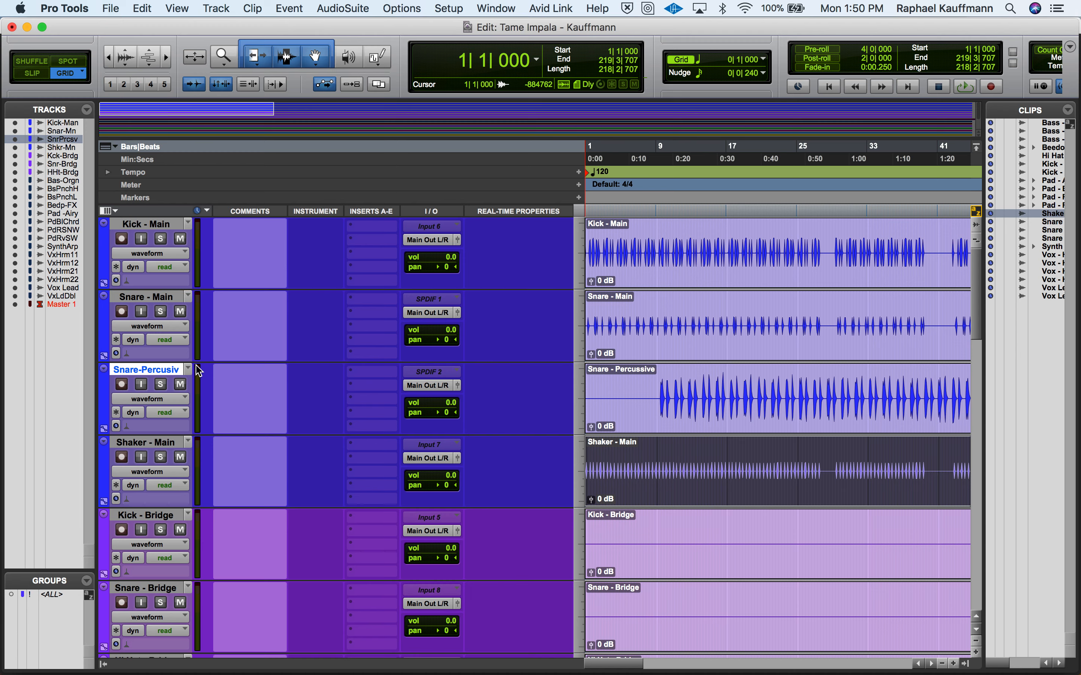
{"action": "left_click", "coordinate": [581, 315]}
{"action": "left_click", "coordinate": [585, 305], "text": "alt"}
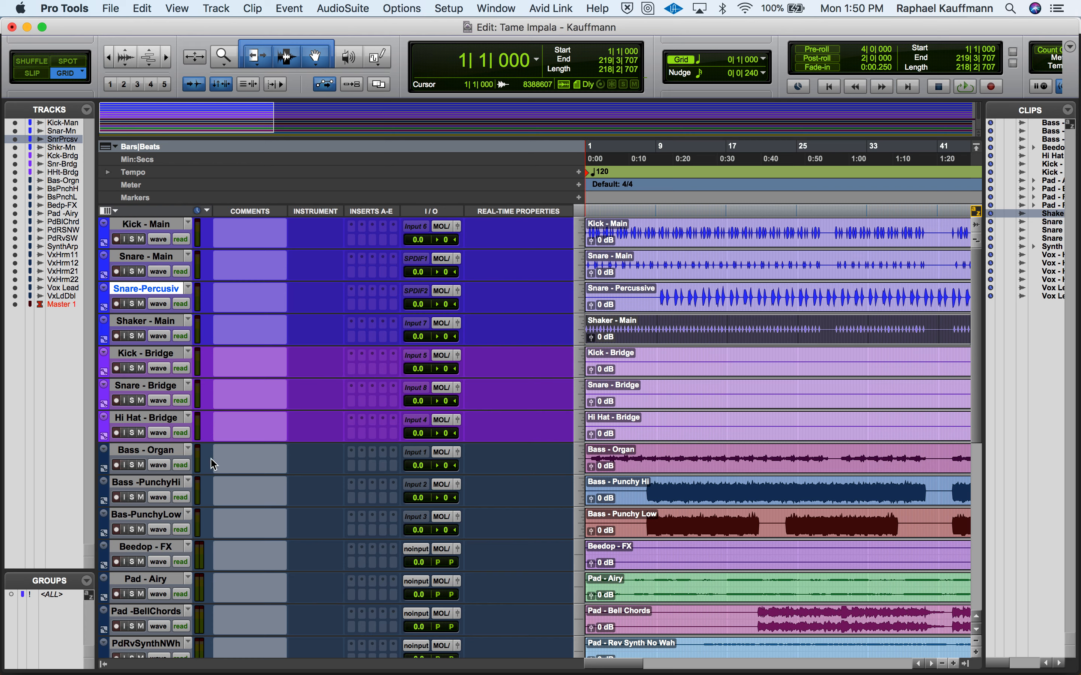
- Color the Bass - Organ, Bass -PunchyHi and Bas-PunchyLow tracks crimson
{"action": "left_click", "coordinate": [151, 458]}
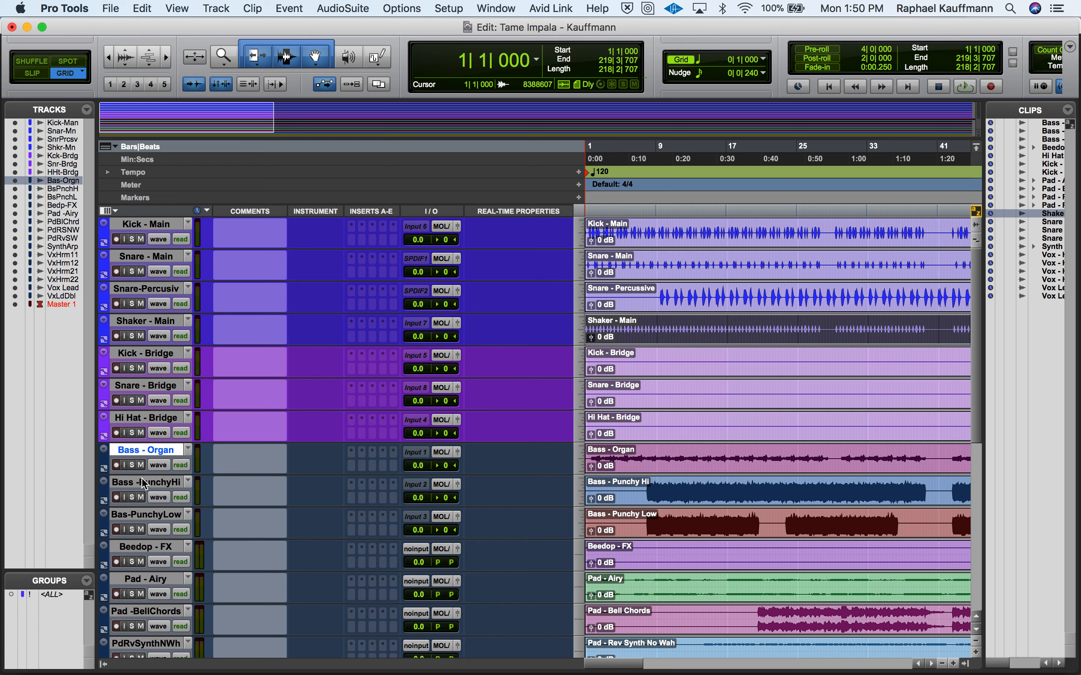
{"action": "left_click", "coordinate": [140, 518], "text": "shift"}
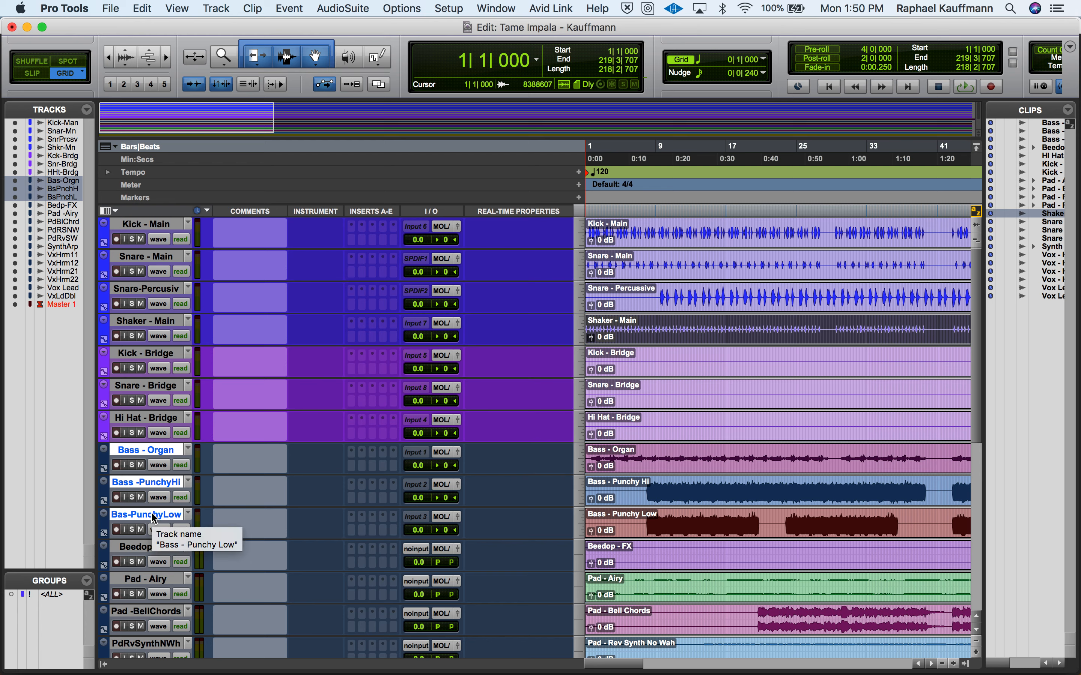
{"action": "double_click", "coordinate": [101, 462]}
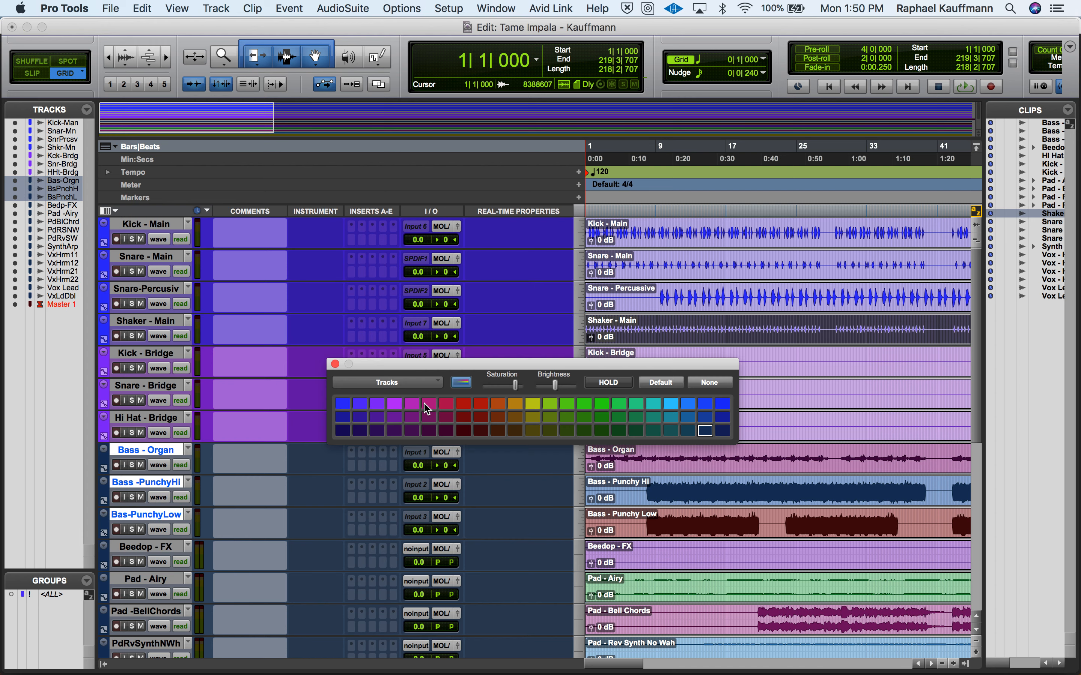
{"action": "left_click", "coordinate": [446, 403]}
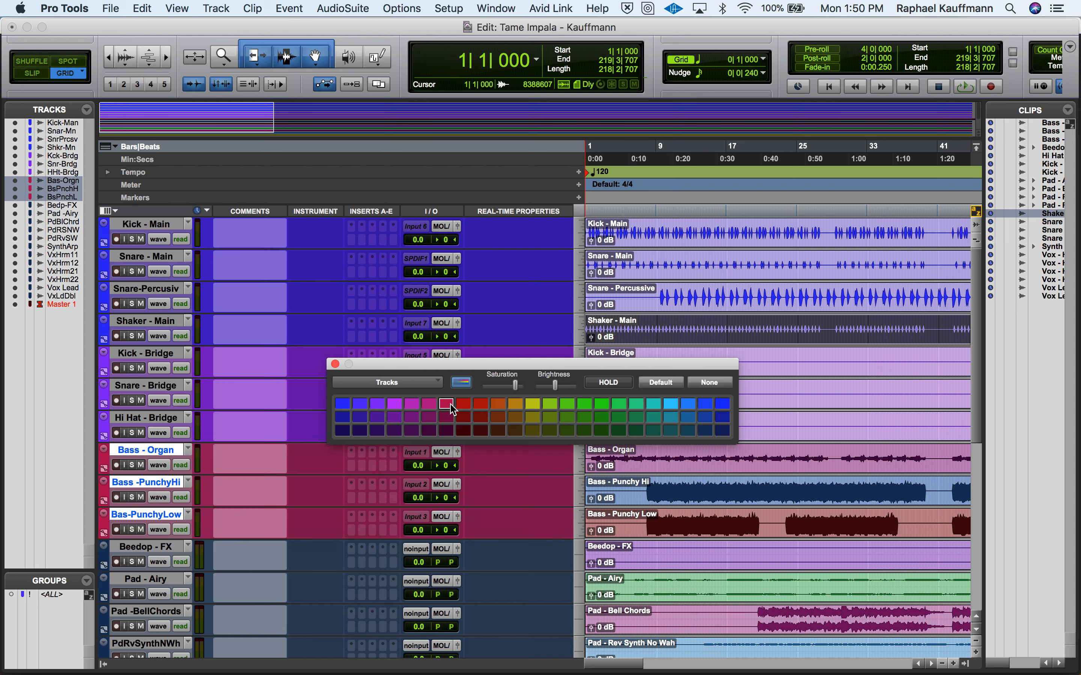
- Color the clips on the three bass tracks the same crimson
{"action": "left_click", "coordinate": [639, 459]}
{"action": "left_click", "coordinate": [640, 466]}
{"action": "left_click", "coordinate": [641, 490], "text": "shift"}
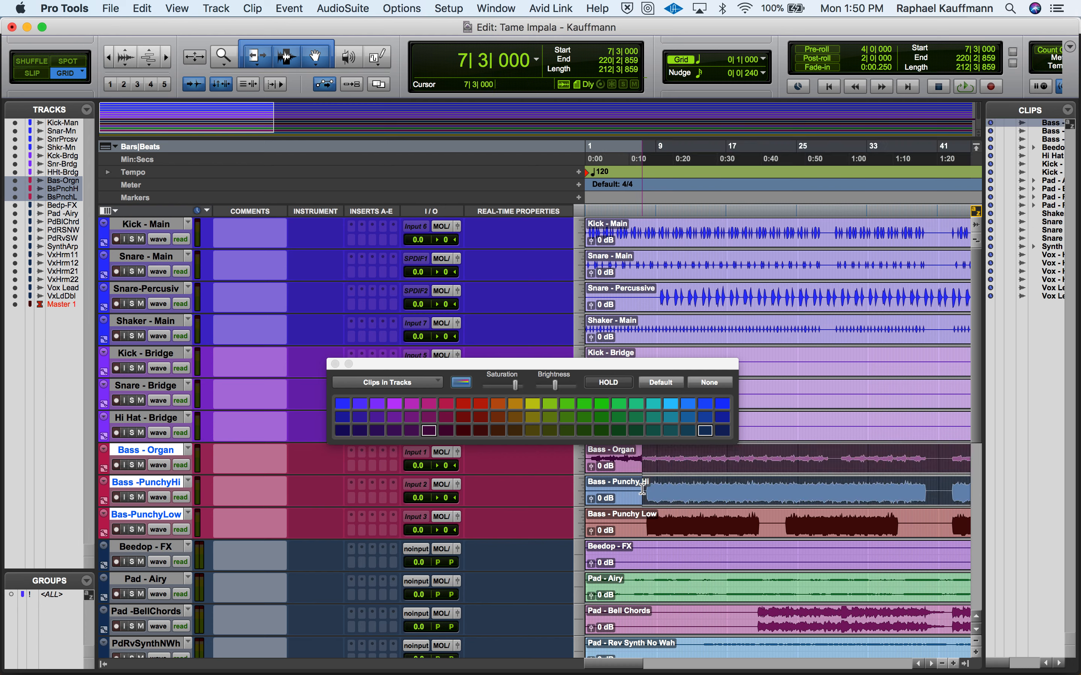
{"action": "left_click", "coordinate": [644, 531], "text": "shift"}
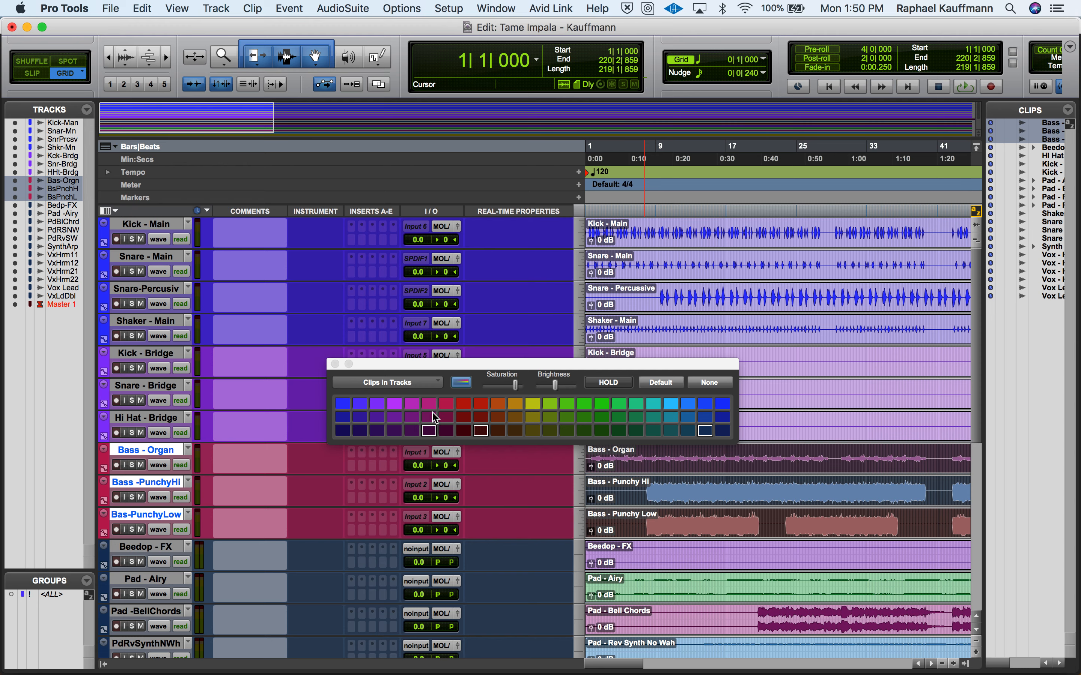
{"action": "left_click", "coordinate": [446, 405]}
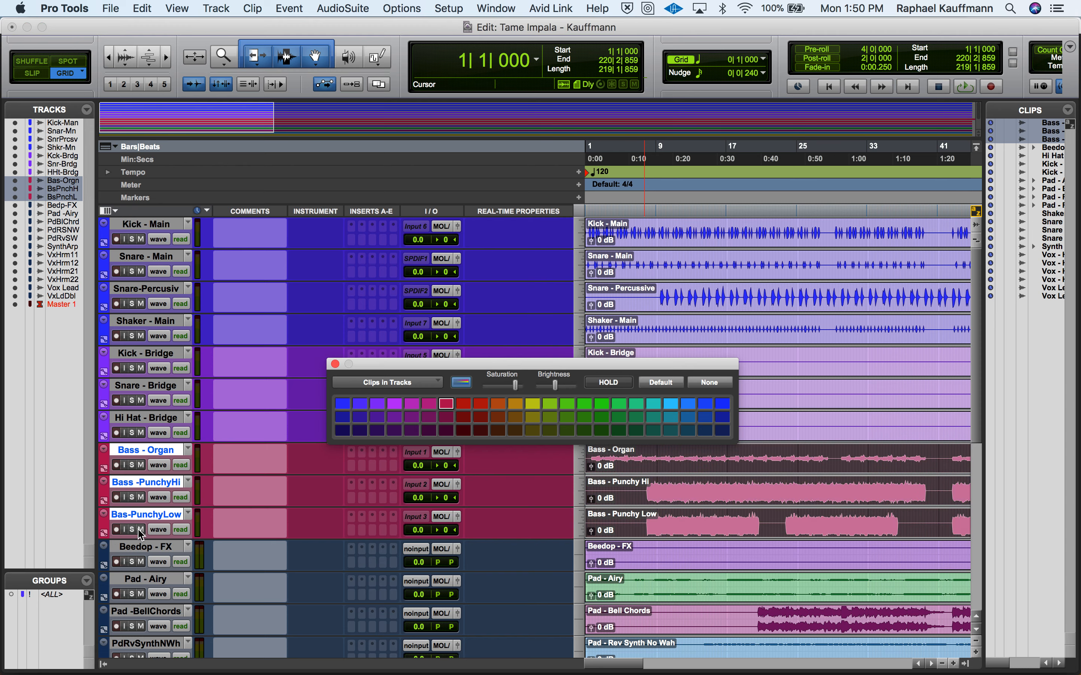
- Color the Beedop - FX track and its clip light blue
{"action": "left_click", "coordinate": [103, 558]}
{"action": "scroll", "coordinate": [102, 558], "scroll_direction": "down", "scroll_amount": 3}
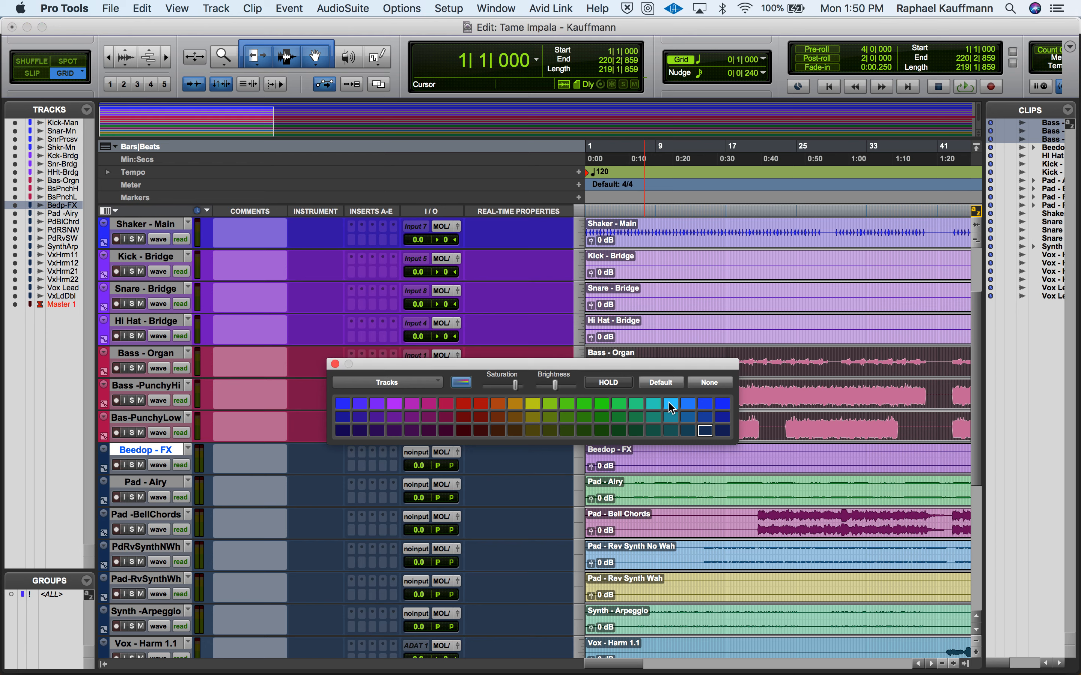
{"action": "left_click", "coordinate": [672, 404]}
{"action": "left_click", "coordinate": [668, 472]}
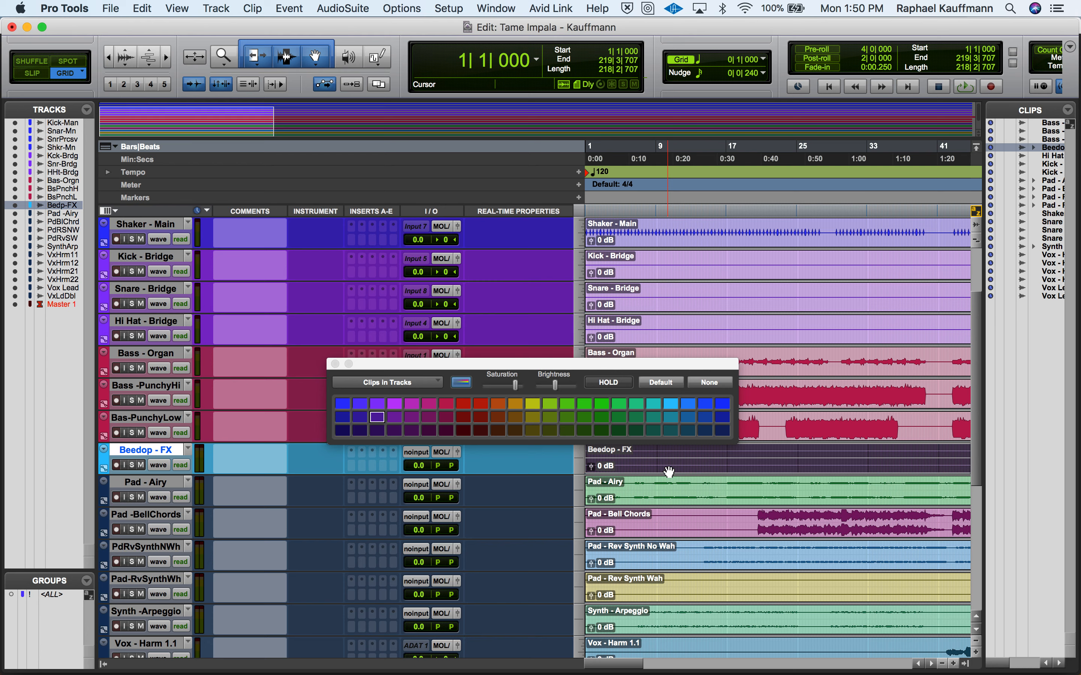
{"action": "left_click", "coordinate": [671, 403]}
- Select the Pad - Airy and Pad -BellChords tracks and examine the pad, synth and vocal tracks across the song
{"action": "left_click", "coordinate": [152, 485]}
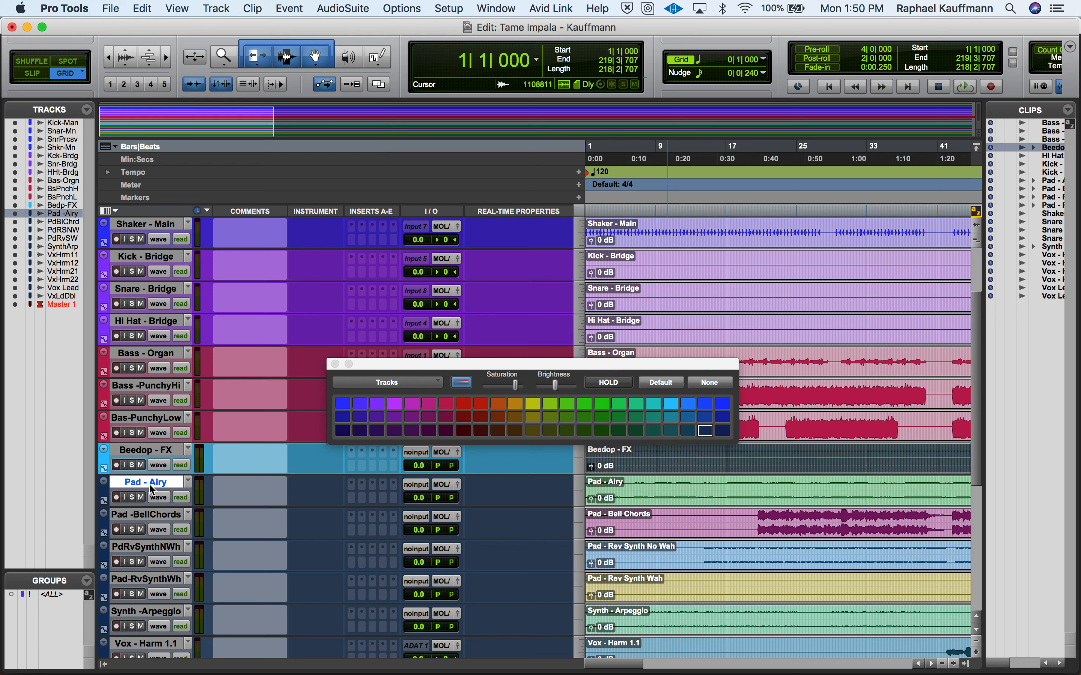
{"action": "left_click", "coordinate": [147, 517], "text": "shift"}
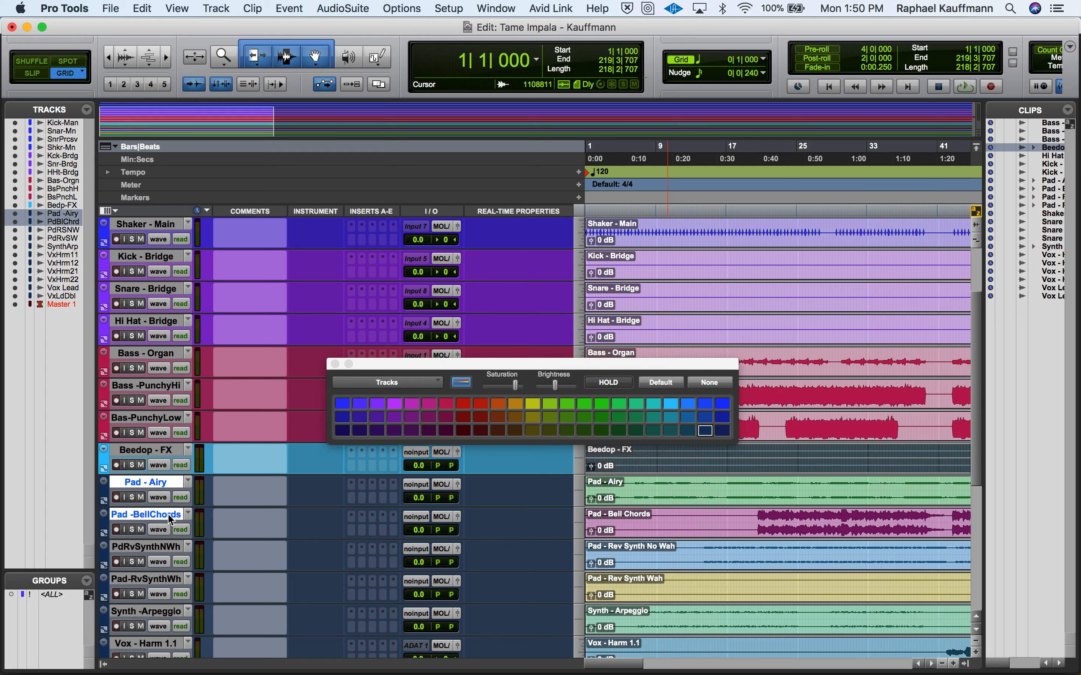
{"action": "scroll", "coordinate": [656, 523], "scroll_direction": "right", "scroll_amount": 2}
{"action": "scroll", "coordinate": [656, 523], "scroll_direction": "right", "scroll_amount": 15}
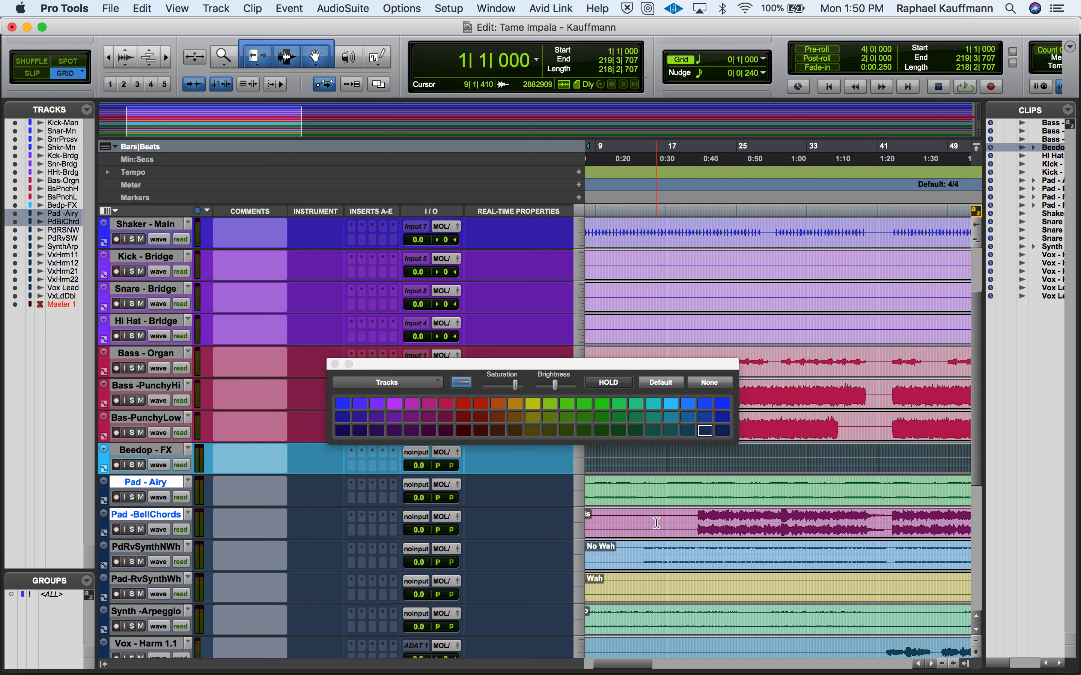
{"action": "scroll", "coordinate": [656, 522], "scroll_direction": "right", "scroll_amount": 20}
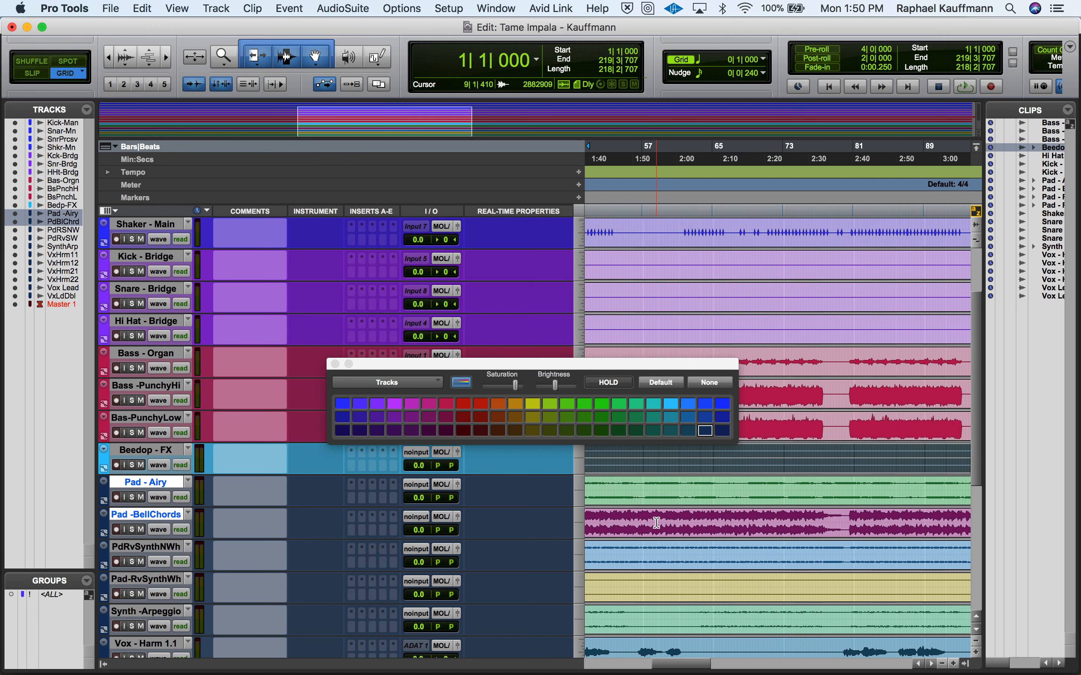
{"action": "scroll", "coordinate": [656, 523], "scroll_direction": "down", "scroll_amount": 1}
{"action": "scroll", "coordinate": [656, 523], "scroll_direction": "right", "scroll_amount": 10}
{"action": "scroll", "coordinate": [656, 523], "scroll_direction": "down", "scroll_amount": 1}
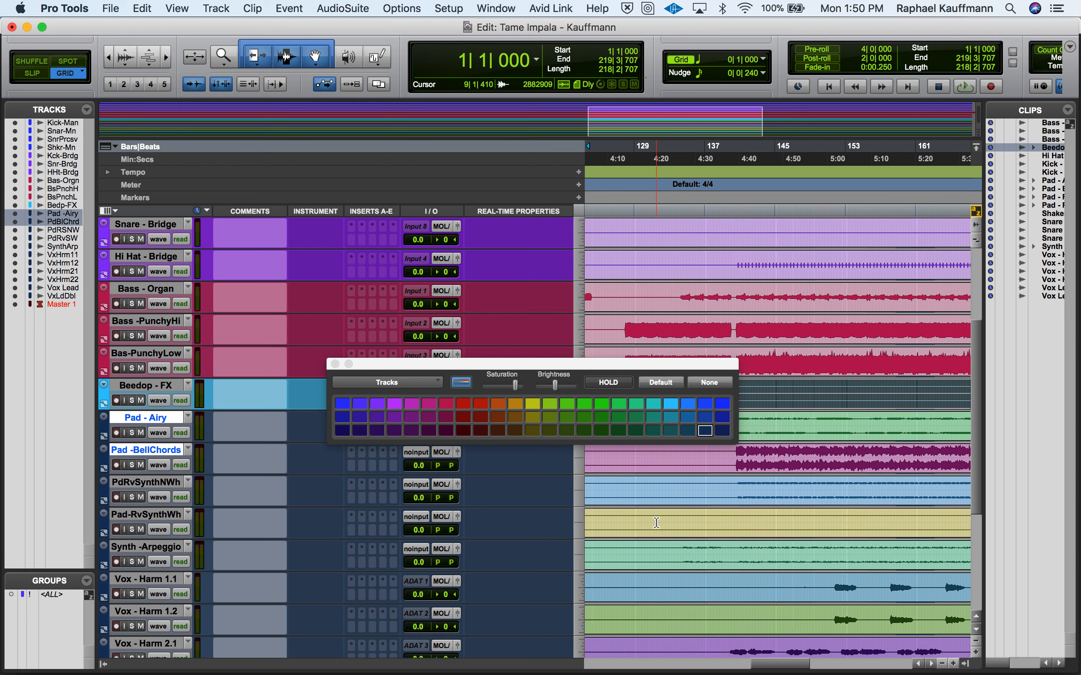
{"action": "scroll", "coordinate": [656, 523], "scroll_direction": "left", "scroll_amount": 20}
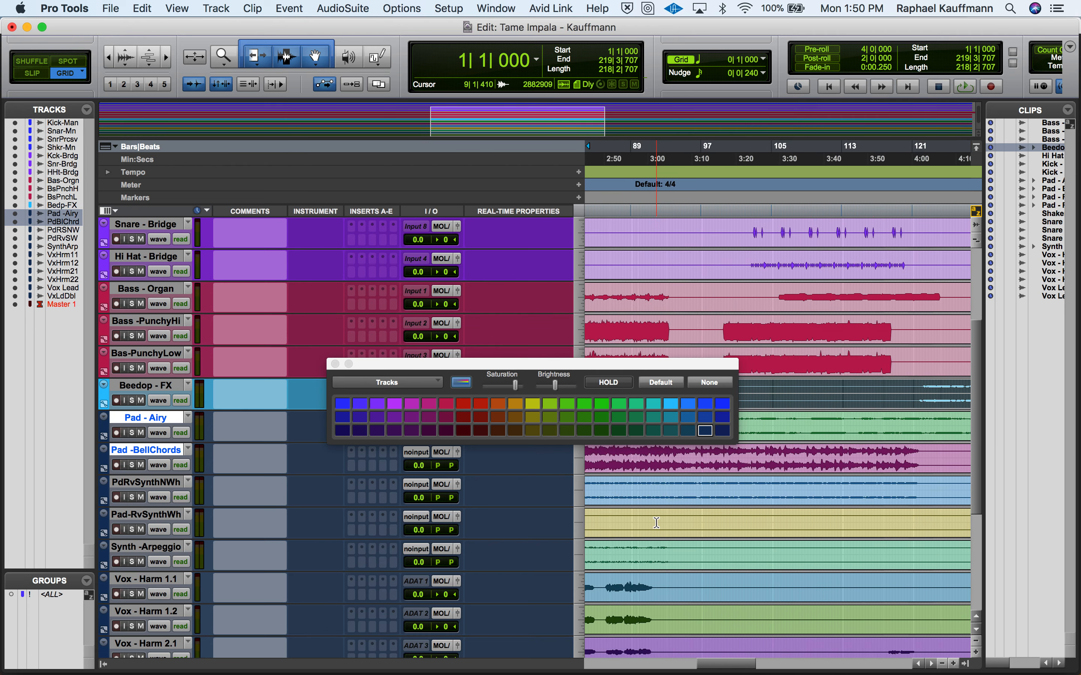
{"action": "scroll", "coordinate": [655, 522], "scroll_direction": "down", "scroll_amount": 1}
{"action": "scroll", "coordinate": [656, 523], "scroll_direction": "left", "scroll_amount": 6}
{"action": "scroll", "coordinate": [656, 523], "scroll_direction": "down", "scroll_amount": 1}
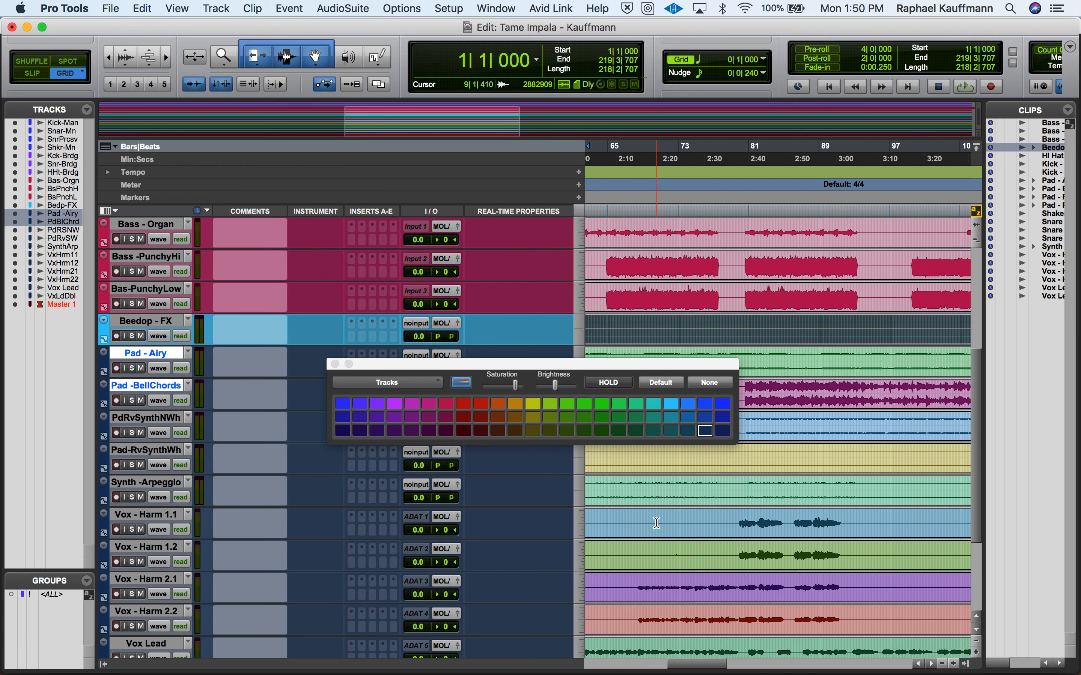
{"action": "scroll", "coordinate": [656, 523], "scroll_direction": "up", "scroll_amount": 1}
{"action": "scroll", "coordinate": [656, 523], "scroll_direction": "left", "scroll_amount": 2}
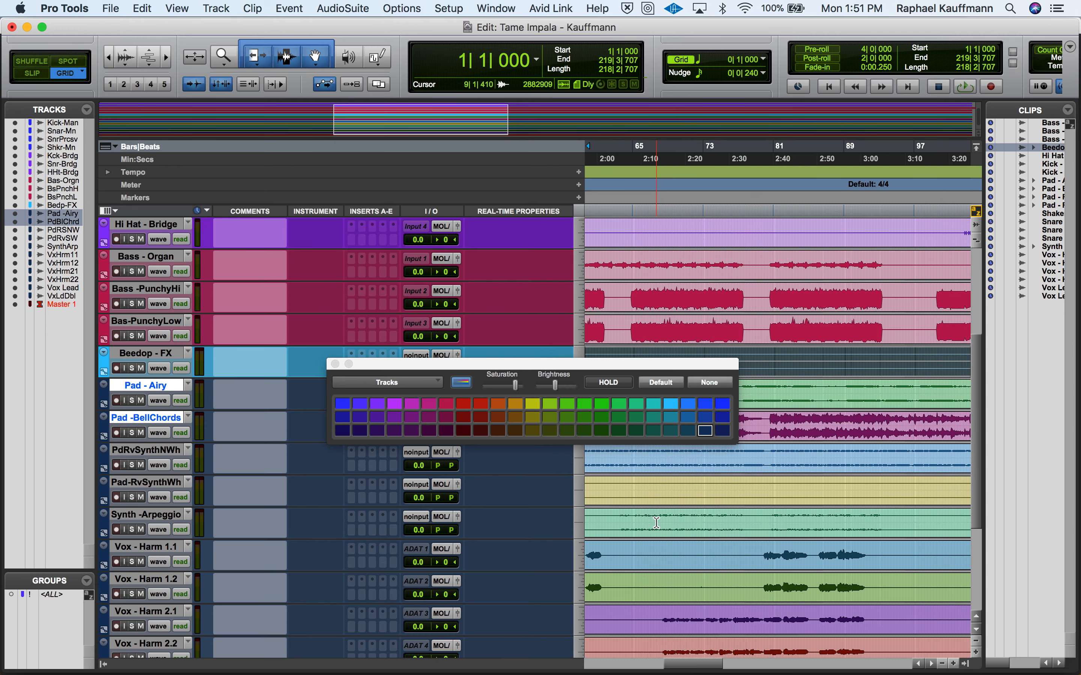
- Select the Pad-RvSynthWh track and examine its waveform through to the end of the song
{"action": "left_click", "coordinate": [142, 486]}
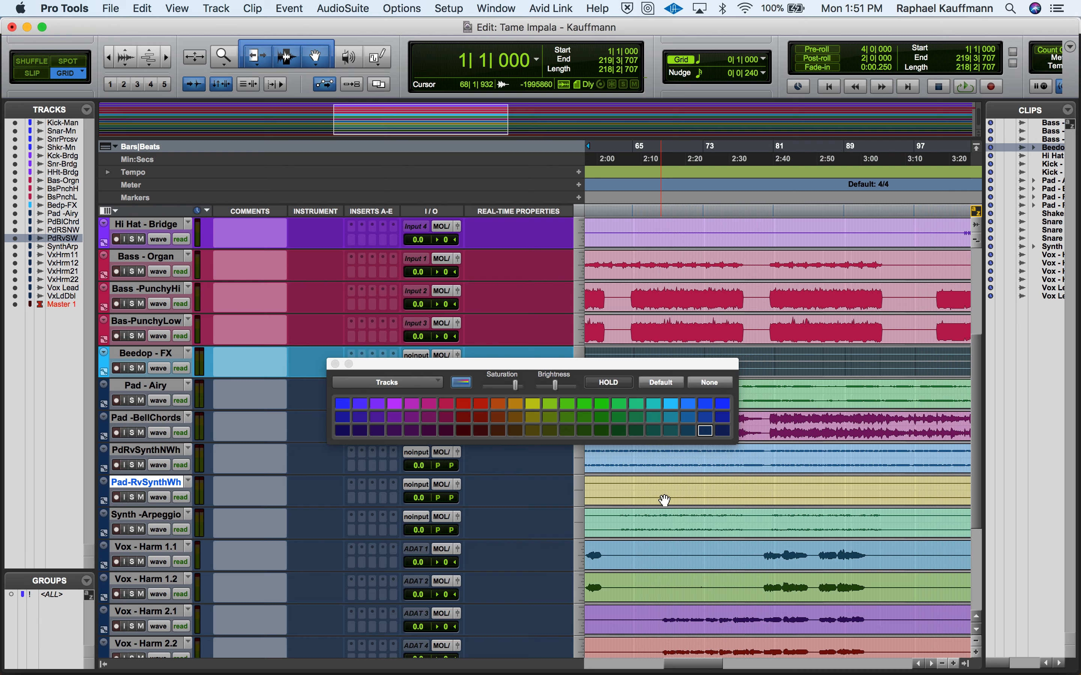
{"action": "scroll", "coordinate": [664, 500], "scroll_direction": "right", "scroll_amount": 20}
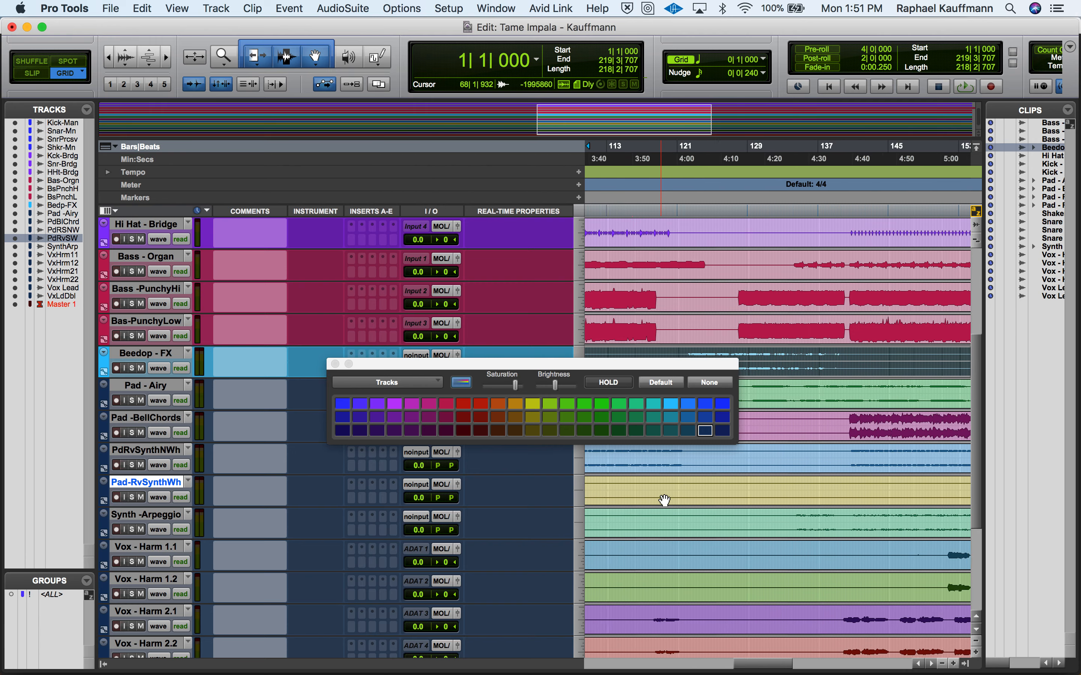
{"action": "scroll", "coordinate": [664, 501], "scroll_direction": "right", "scroll_amount": 6}
{"action": "scroll", "coordinate": [664, 500], "scroll_direction": "left", "scroll_amount": 7}
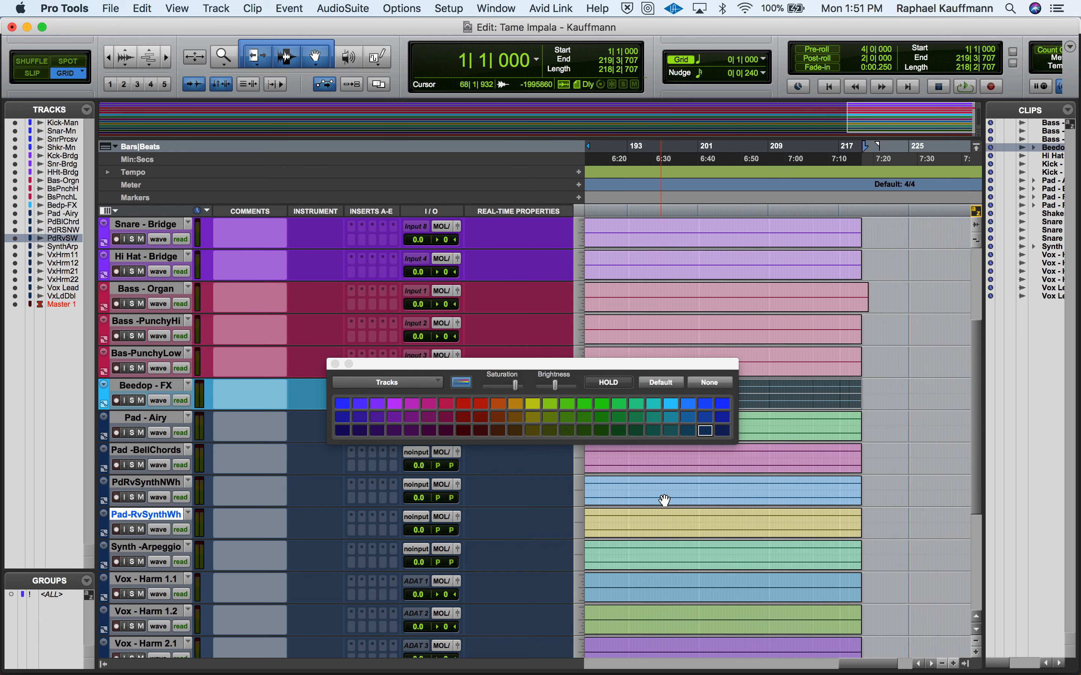
{"action": "scroll", "coordinate": [665, 500], "scroll_direction": "left", "scroll_amount": 12}
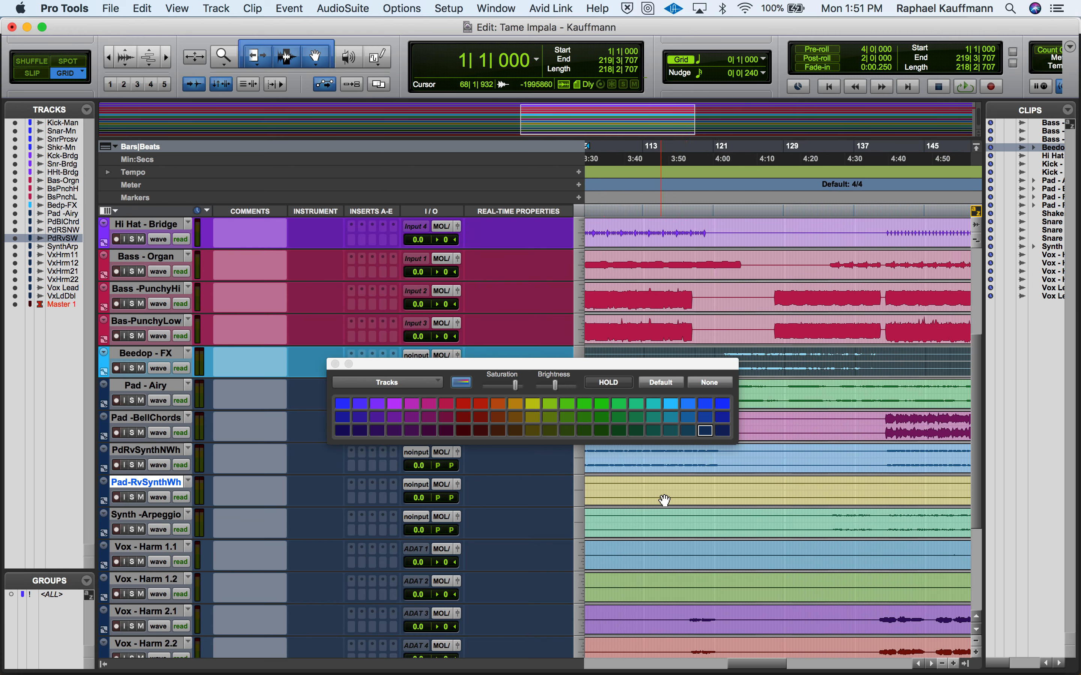
{"action": "scroll", "coordinate": [664, 500], "scroll_direction": "left", "scroll_amount": 20}
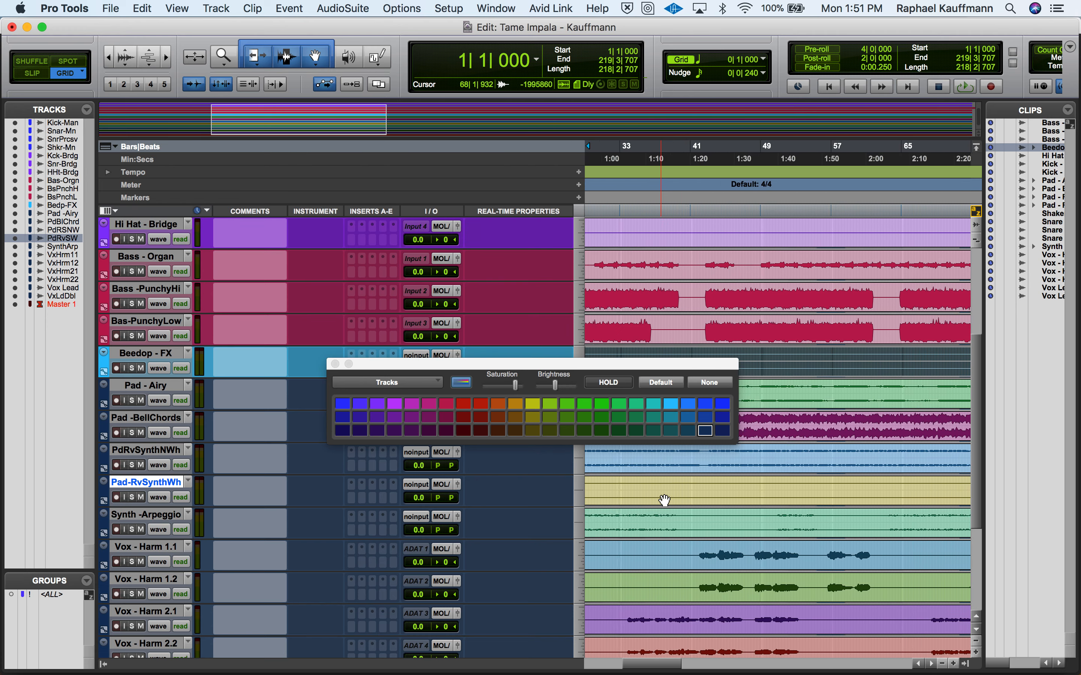
{"action": "scroll", "coordinate": [665, 500], "scroll_direction": "down", "scroll_amount": 1}
{"action": "scroll", "coordinate": [664, 500], "scroll_direction": "left", "scroll_amount": 3}
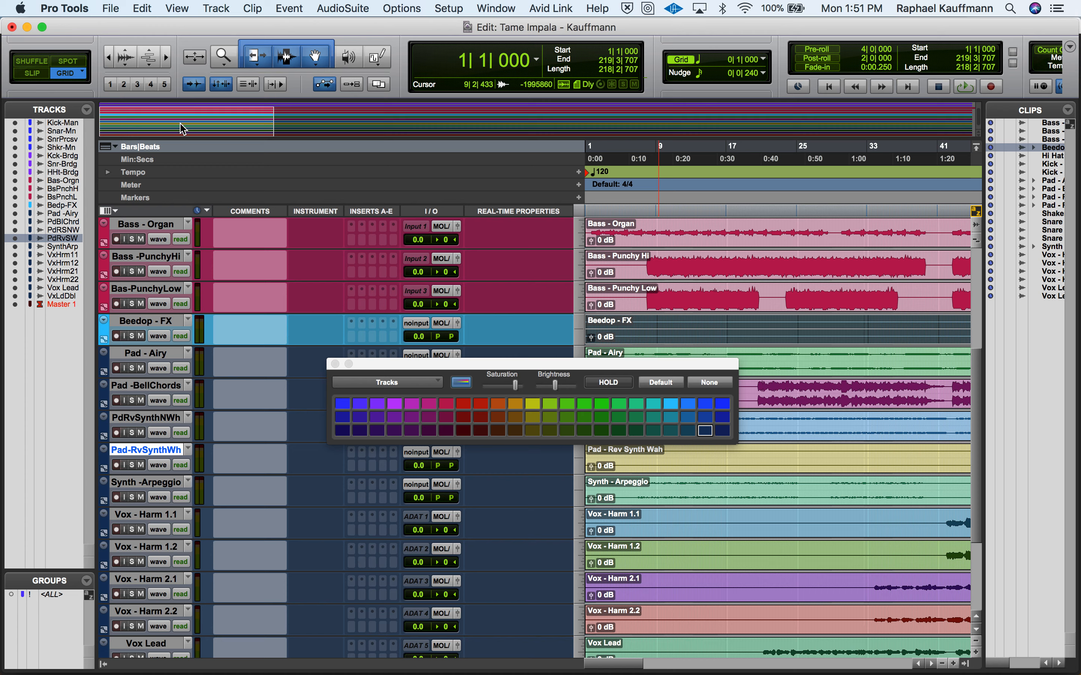
- Enlarge the audio waveforms vertically and move the Pad-RvSynthWh track below Synth -Arpeggio
{"action": "left_click", "coordinate": [125, 56]}
{"action": "left_click", "coordinate": [125, 56]}
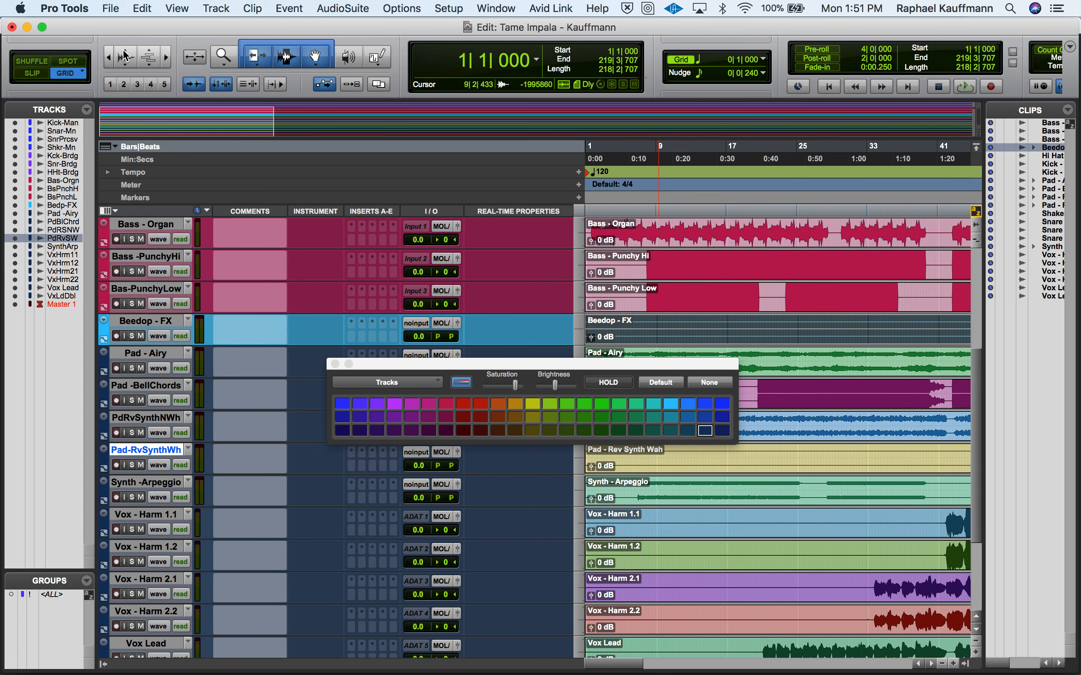
{"action": "scroll", "coordinate": [569, 465], "scroll_direction": "right", "scroll_amount": 4}
{"action": "scroll", "coordinate": [569, 465], "scroll_direction": "right", "scroll_amount": 20}
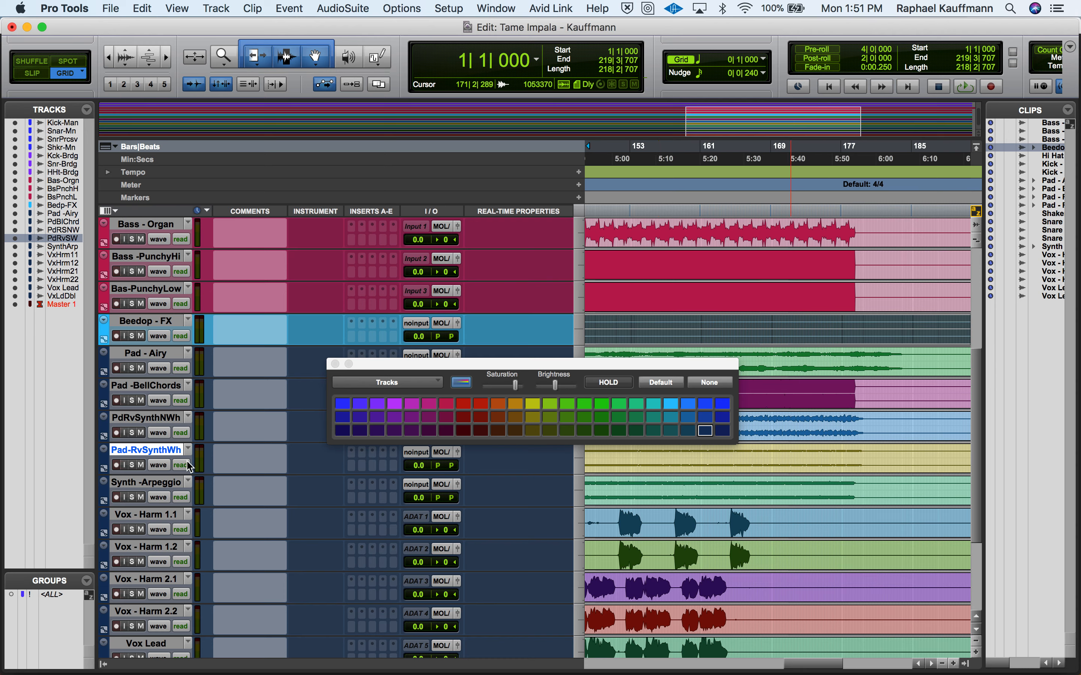
{"action": "left_click_drag", "start_coordinate": [154, 451], "coordinate": [160, 469]}
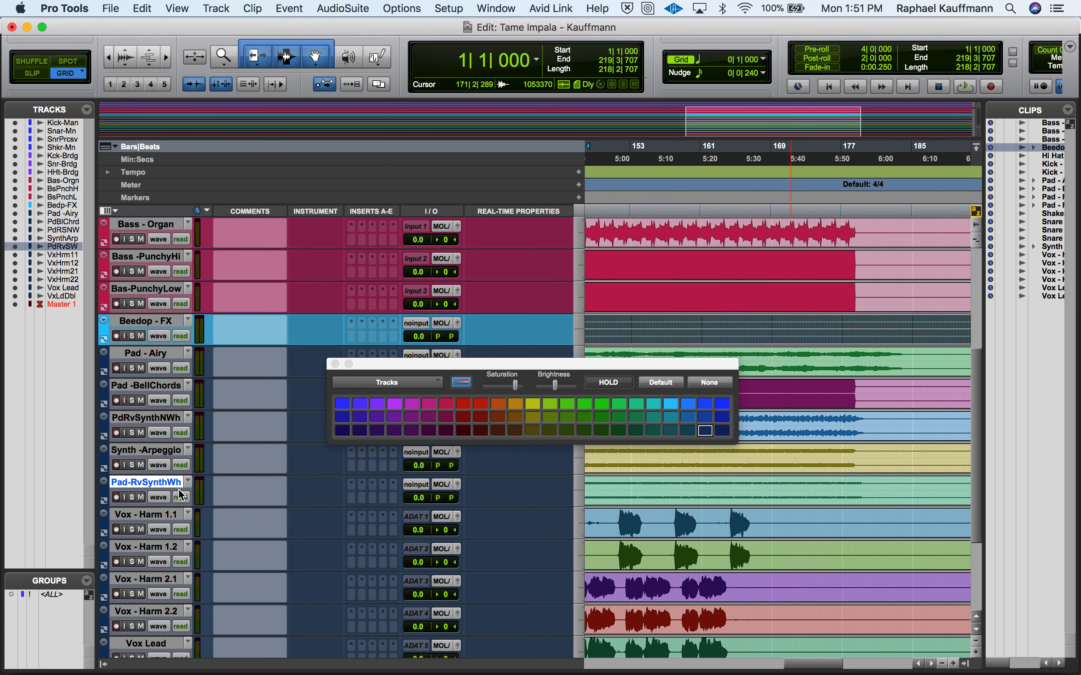
- Color the three pad tracks, Synth -Arpeggio and Pad-RvSynthWh bright green
{"action": "left_click", "coordinate": [129, 356]}
{"action": "left_click", "coordinate": [129, 390], "text": "shift"}
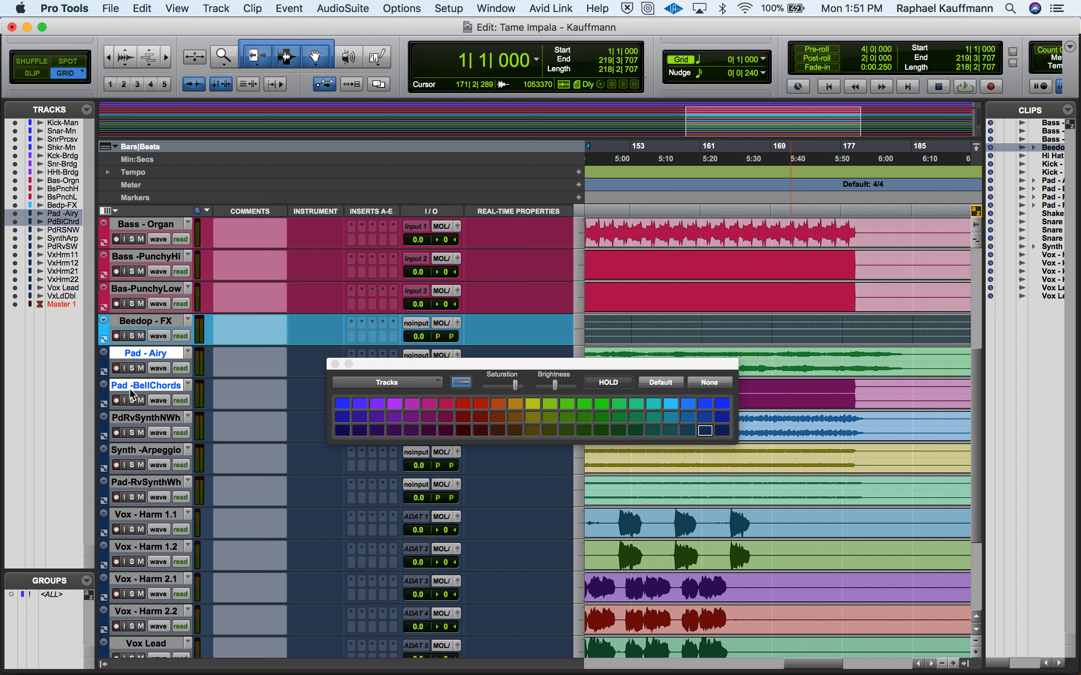
{"action": "left_click", "coordinate": [136, 419], "text": "shift"}
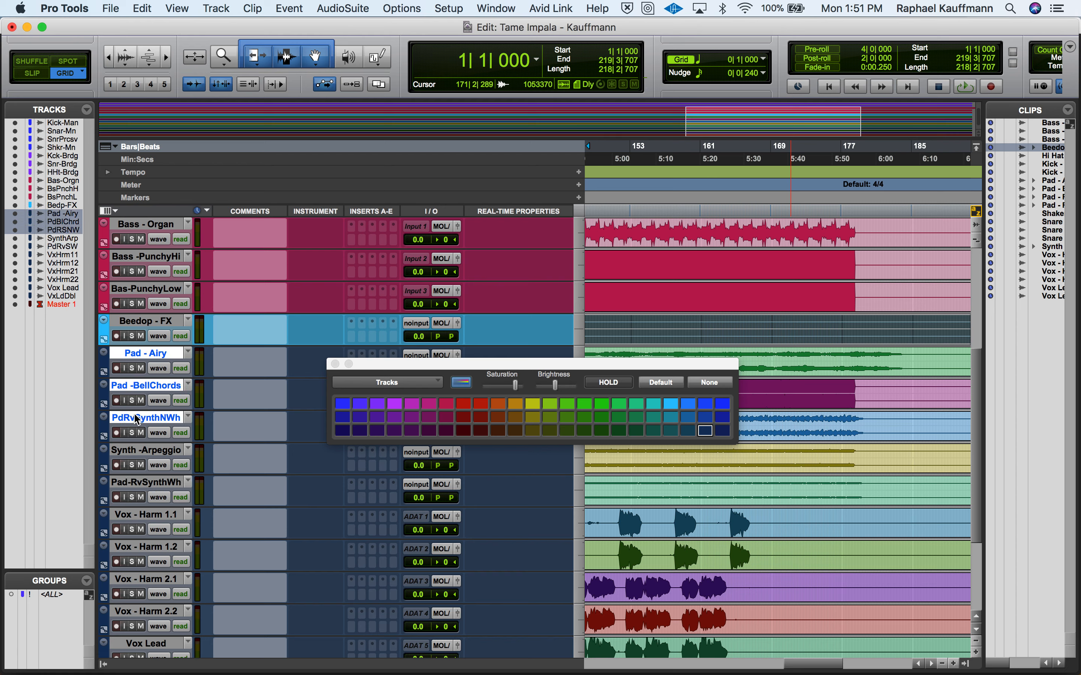
{"action": "left_click", "coordinate": [141, 453], "text": "shift"}
{"action": "left_click", "coordinate": [140, 485], "text": "shift"}
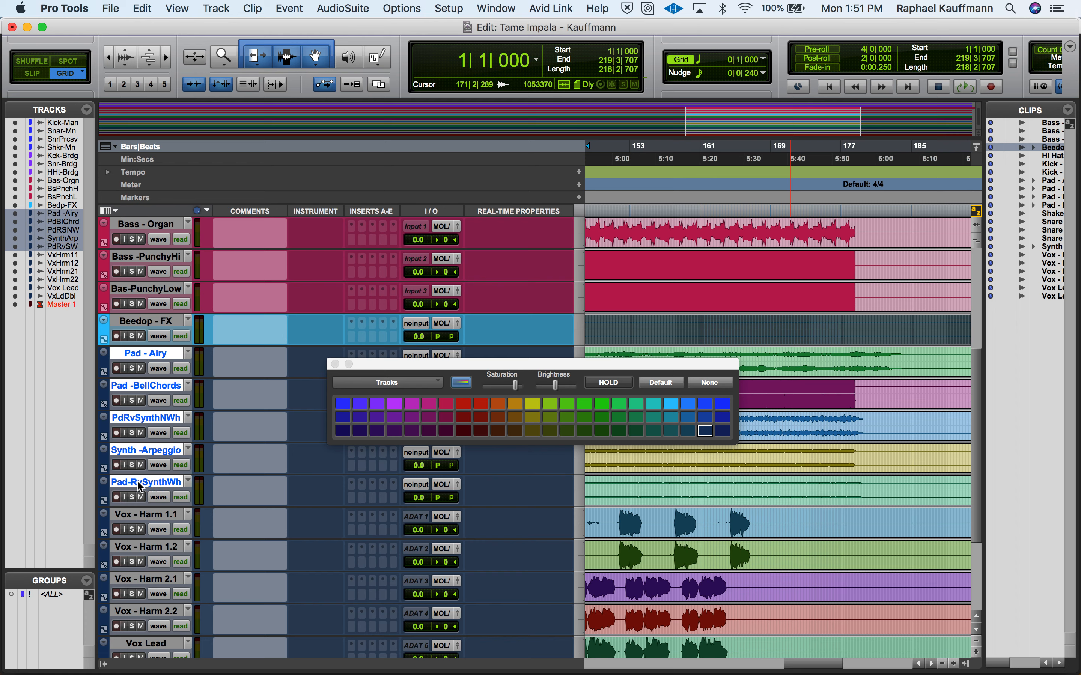
{"action": "left_click", "coordinate": [602, 406]}
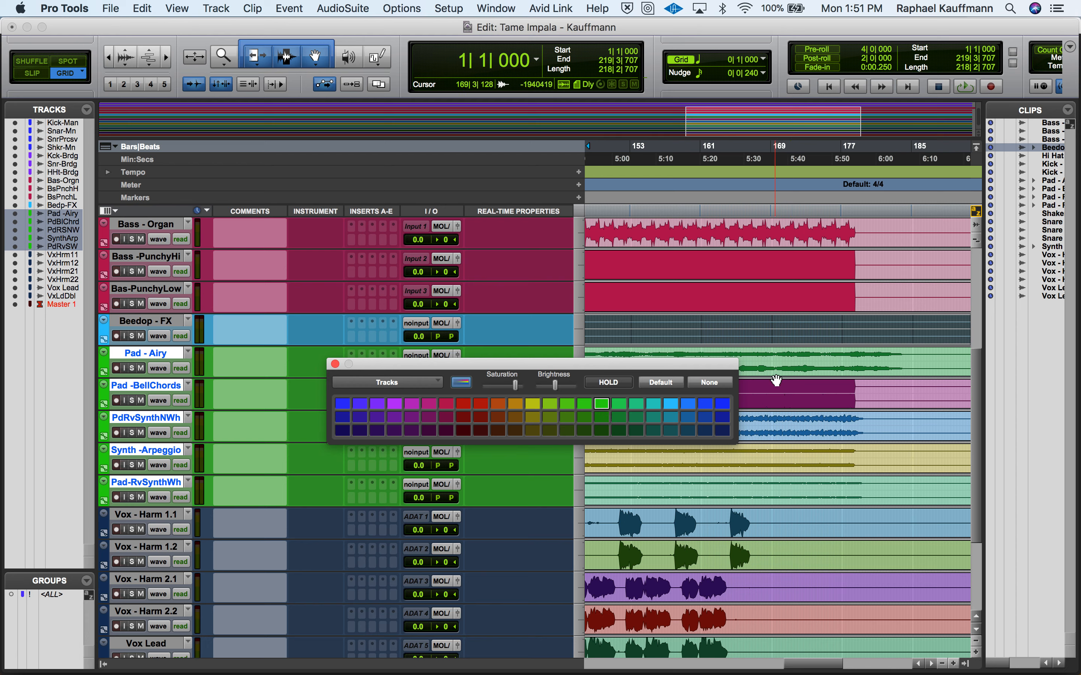
- Color the clips on the five pad and synth tracks the same bright green as their tracks
{"action": "left_click", "coordinate": [777, 376]}
{"action": "left_click", "coordinate": [781, 405], "text": "shift"}
{"action": "left_click", "coordinate": [781, 437], "text": "shift"}
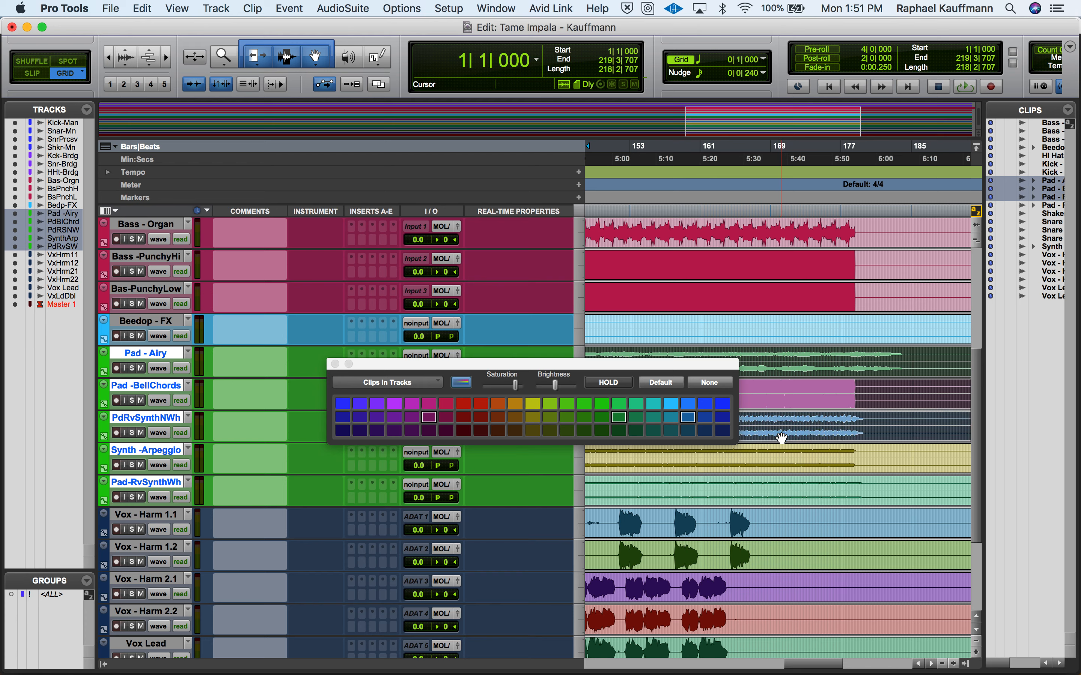
{"action": "left_click", "coordinate": [781, 464], "text": "shift"}
{"action": "left_click", "coordinate": [781, 492], "text": "shift"}
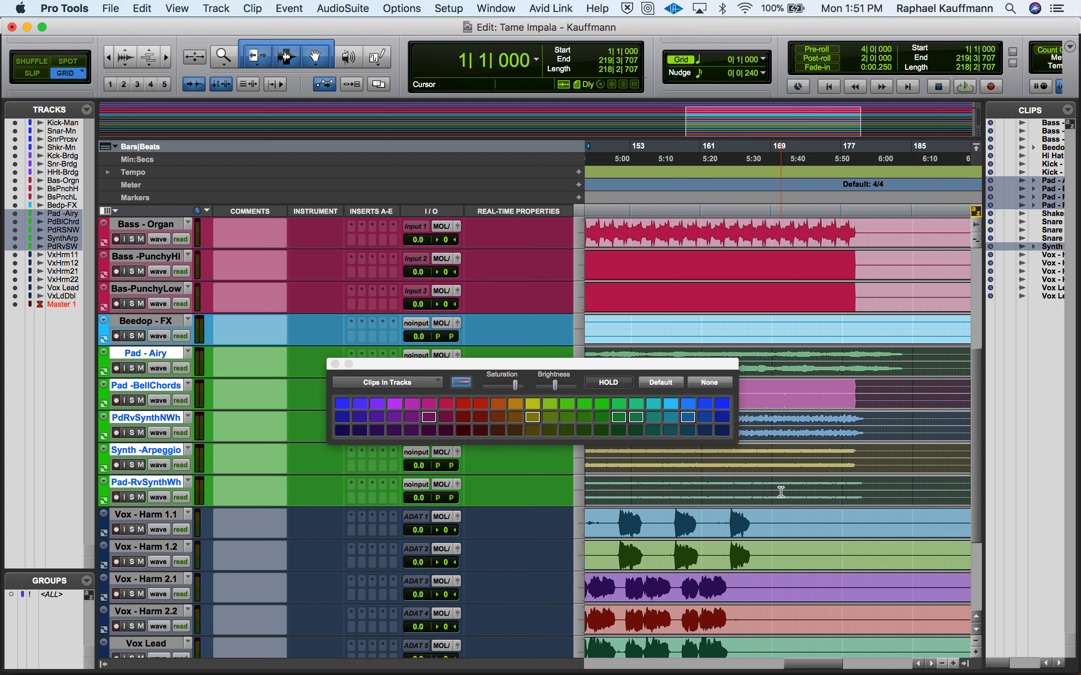
{"action": "left_click", "coordinate": [602, 404]}
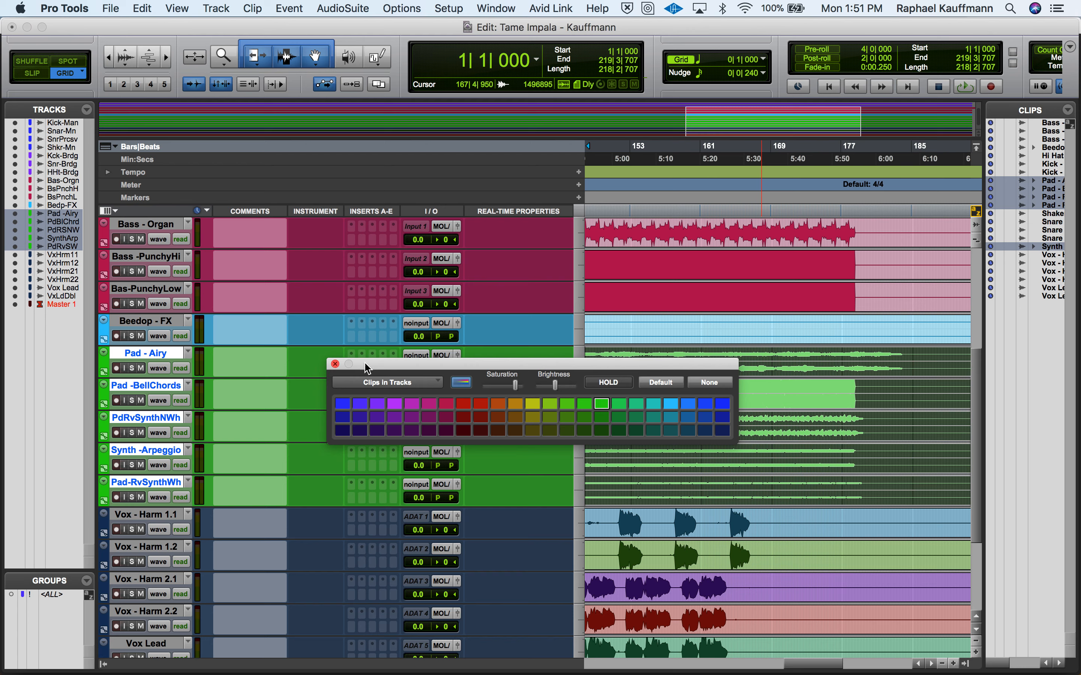
- Color the six vocal tracks, from Vox - Harm 1.1 through VoxLeadDouble, and their clips bright yellow
{"action": "left_click_drag", "start_coordinate": [383, 370], "coordinate": [281, 186]}
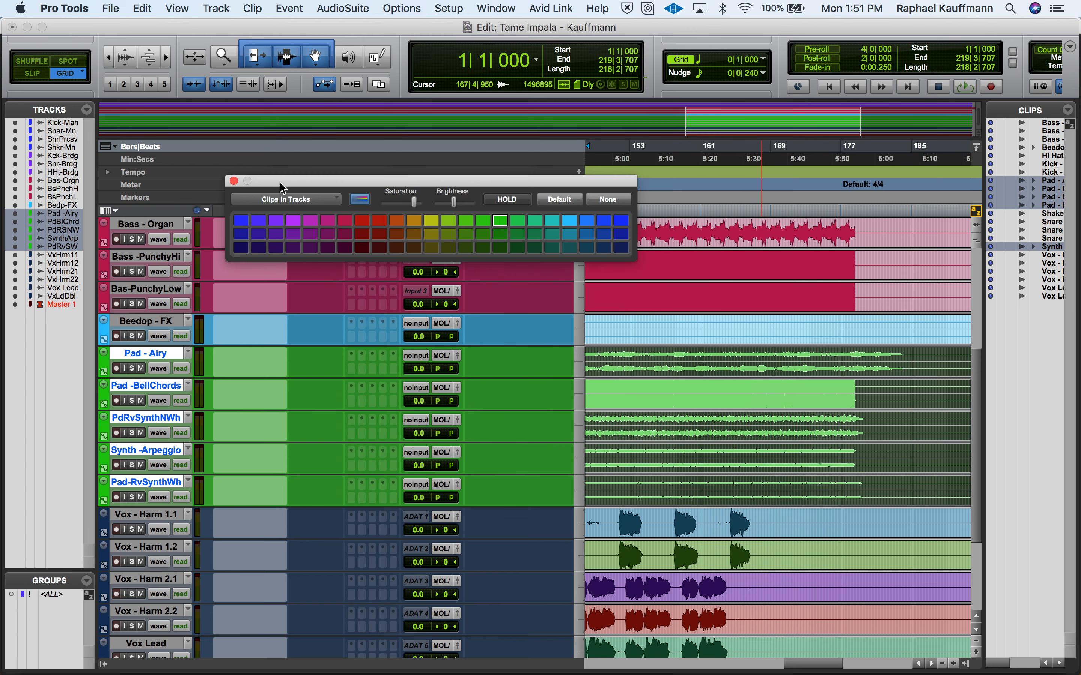
{"action": "left_click", "coordinate": [130, 520]}
{"action": "left_click_drag", "start_coordinate": [130, 522], "coordinate": [174, 553]}
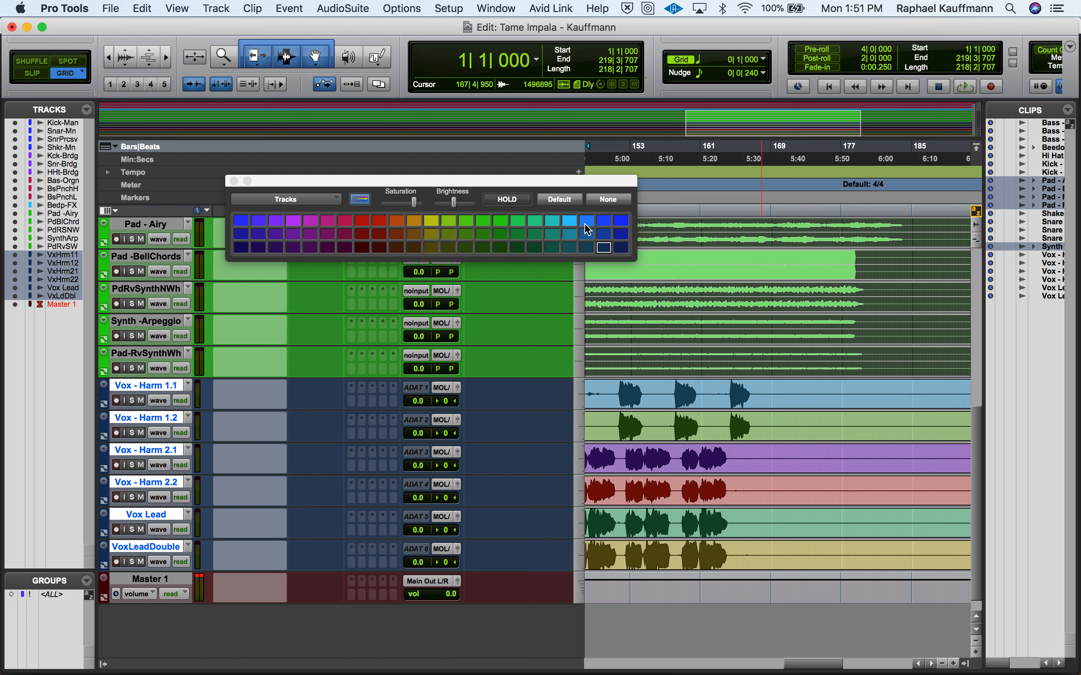
{"action": "left_click", "coordinate": [431, 235]}
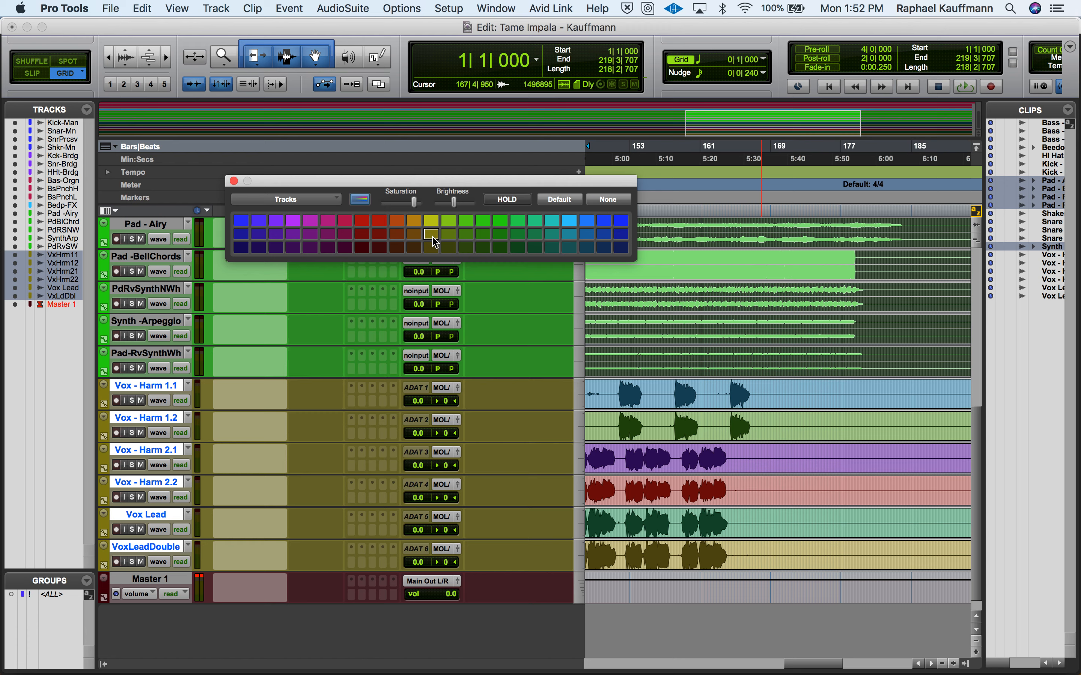
{"action": "left_click", "coordinate": [433, 222]}
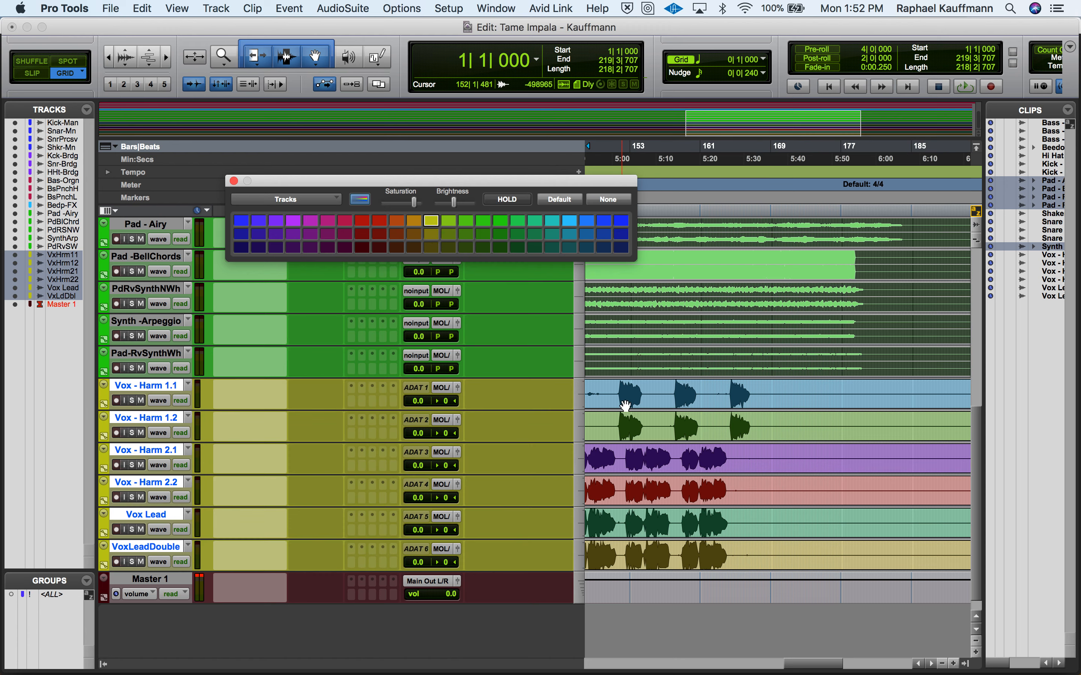
{"action": "left_click_drag", "start_coordinate": [626, 405], "coordinate": [634, 557]}
{"action": "left_click", "coordinate": [436, 221]}
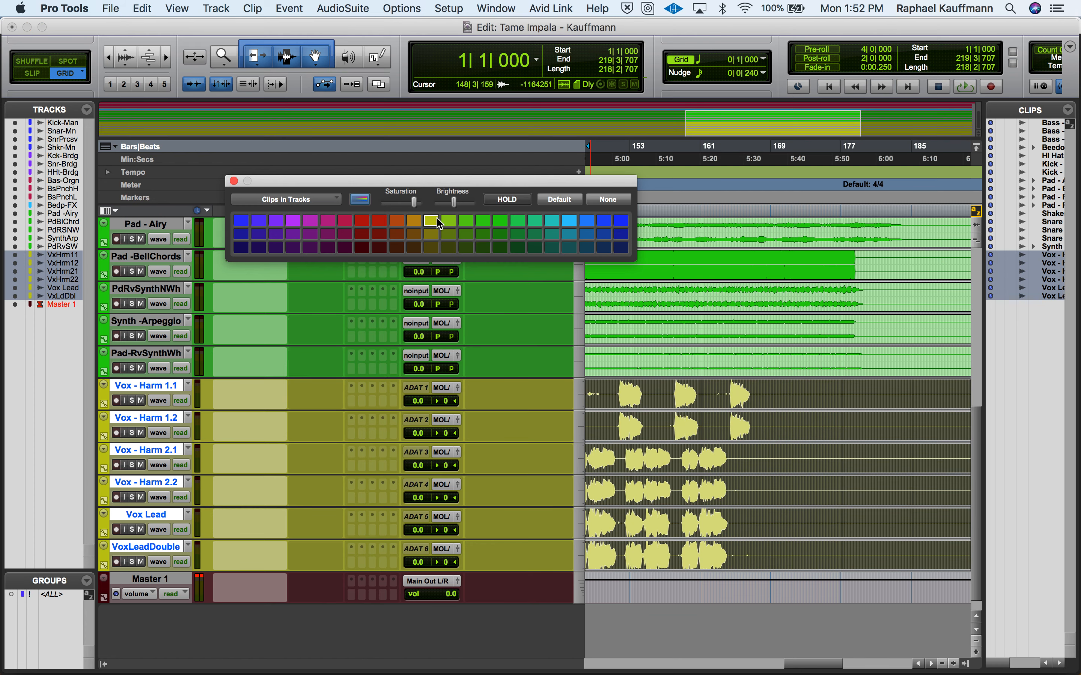
- Switch to the Mix window, close the color palette and select the Synth-Arpg channel
{"action": "left_click", "coordinate": [165, 583]}
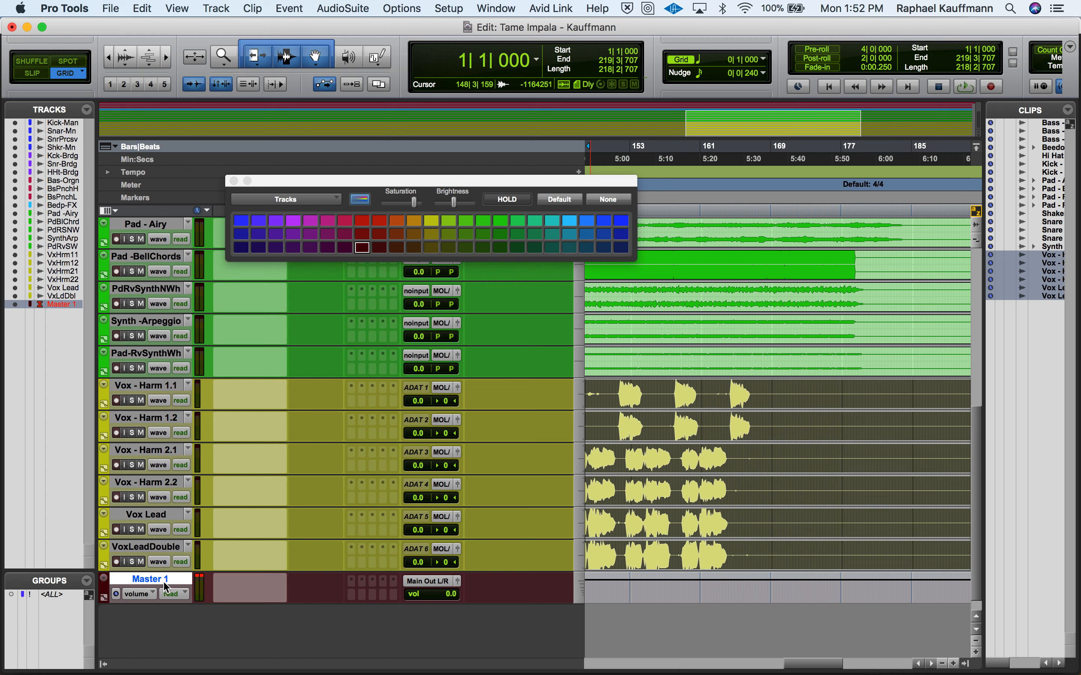
{"action": "key", "text": "super+equal"}
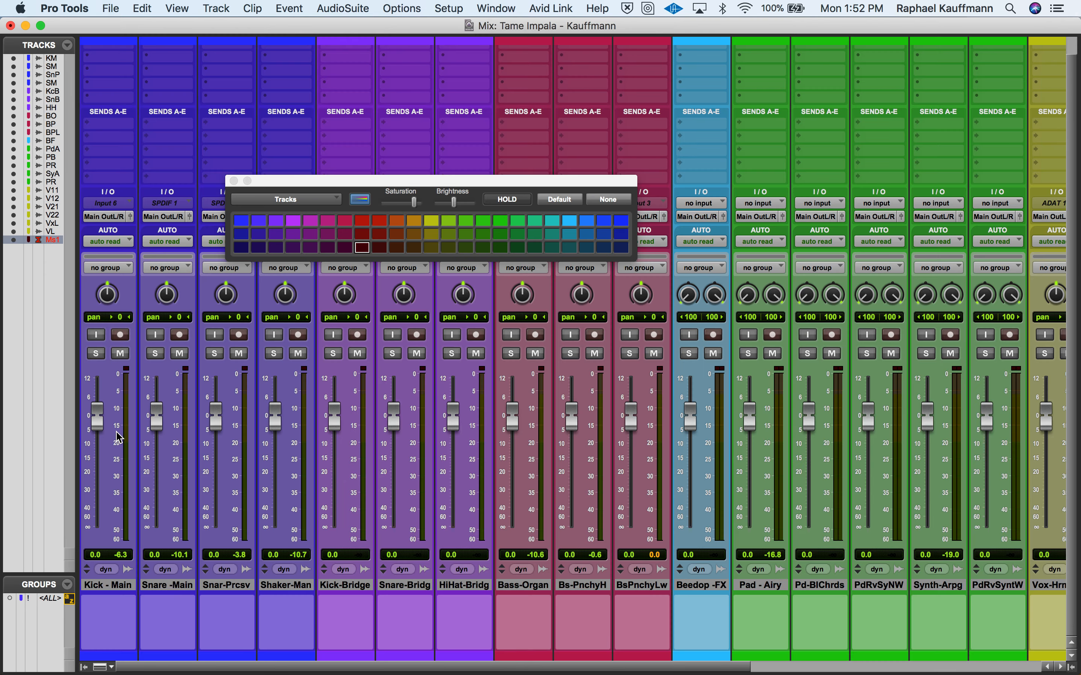
{"action": "left_click", "coordinate": [234, 181]}
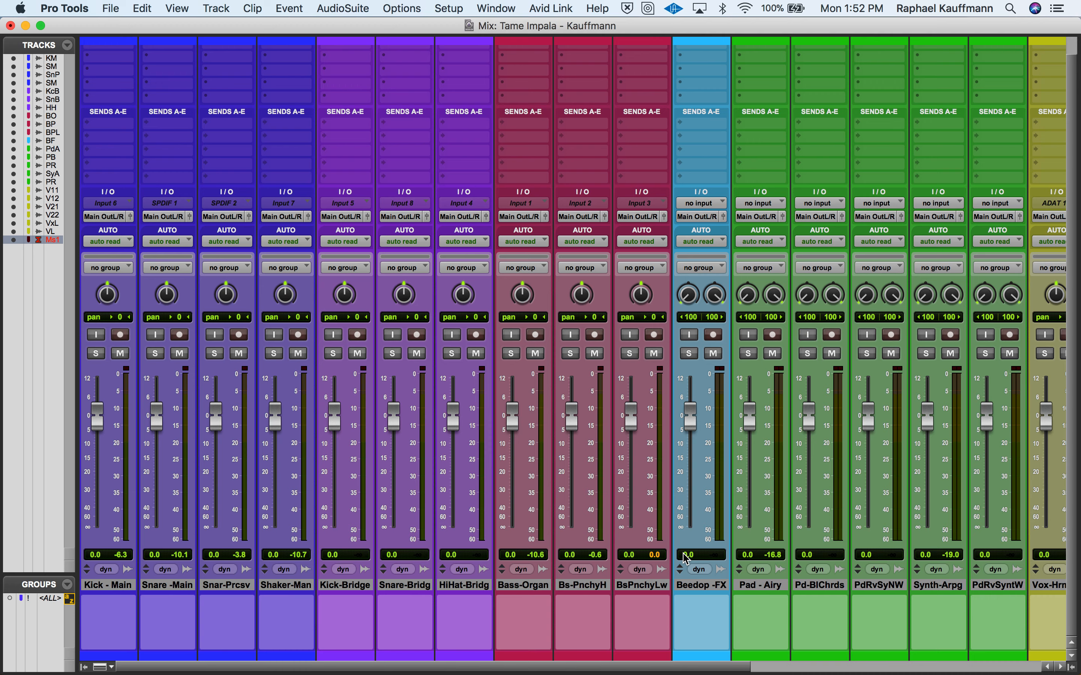
{"action": "scroll", "coordinate": [685, 558], "scroll_direction": "right", "scroll_amount": 10}
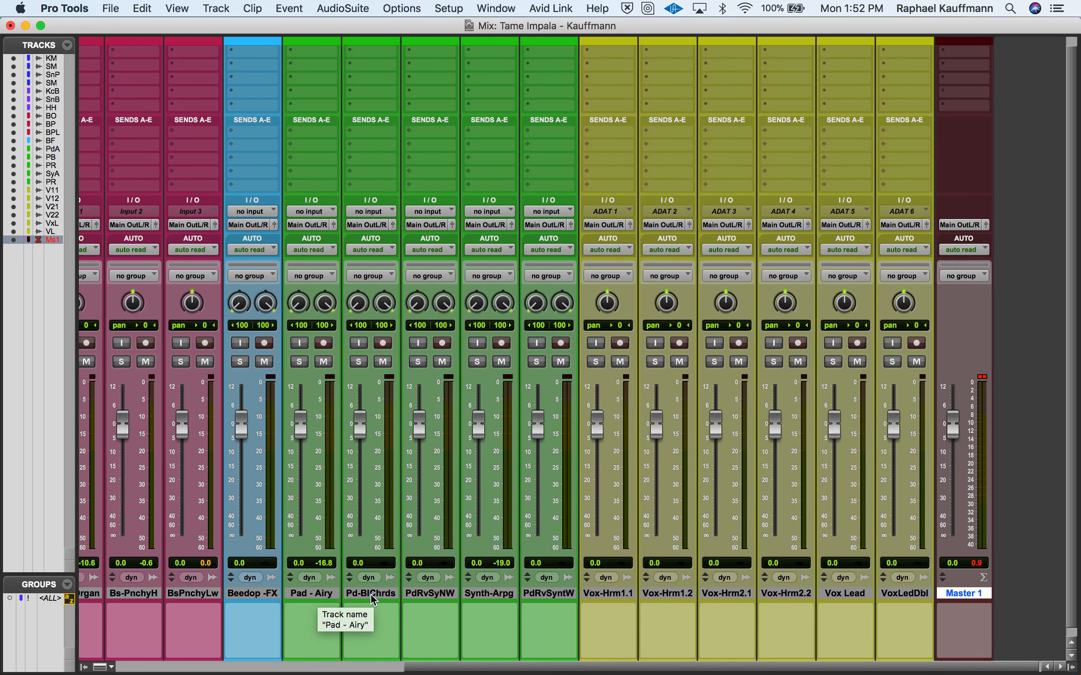
{"action": "left_click", "coordinate": [490, 594]}
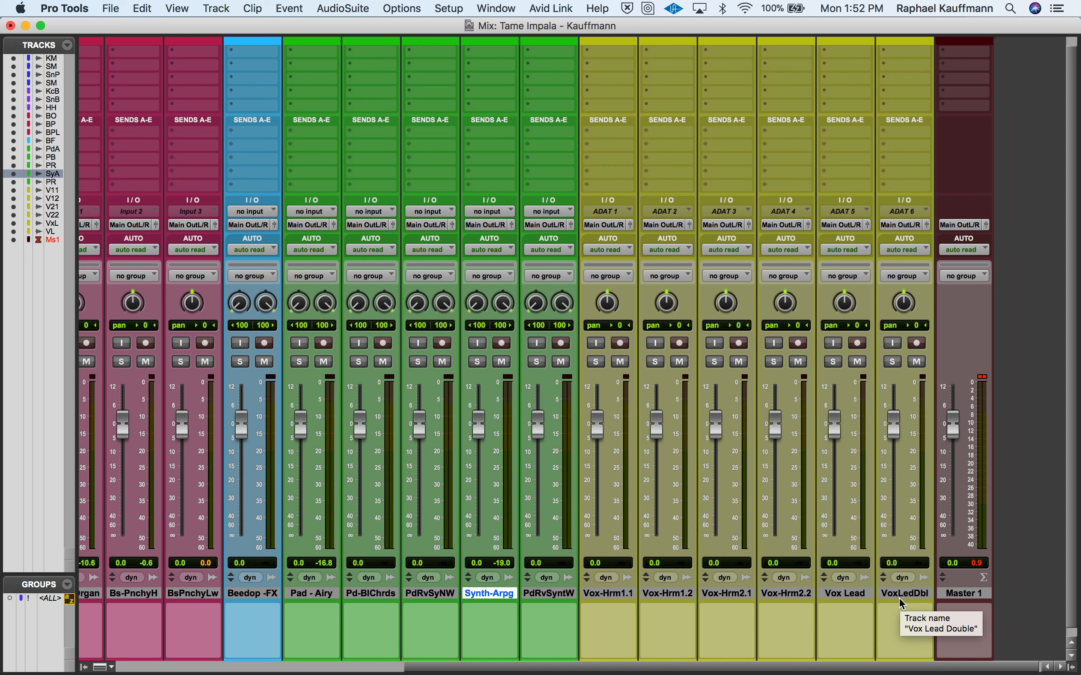
- Move Vox Lead and VoxLedDbl ahead of the four vocal harmony channels in the mixer
{"action": "left_click", "coordinate": [842, 595]}
{"action": "left_click_drag", "start_coordinate": [841, 594], "coordinate": [594, 594]}
{"action": "left_click", "coordinate": [907, 598]}
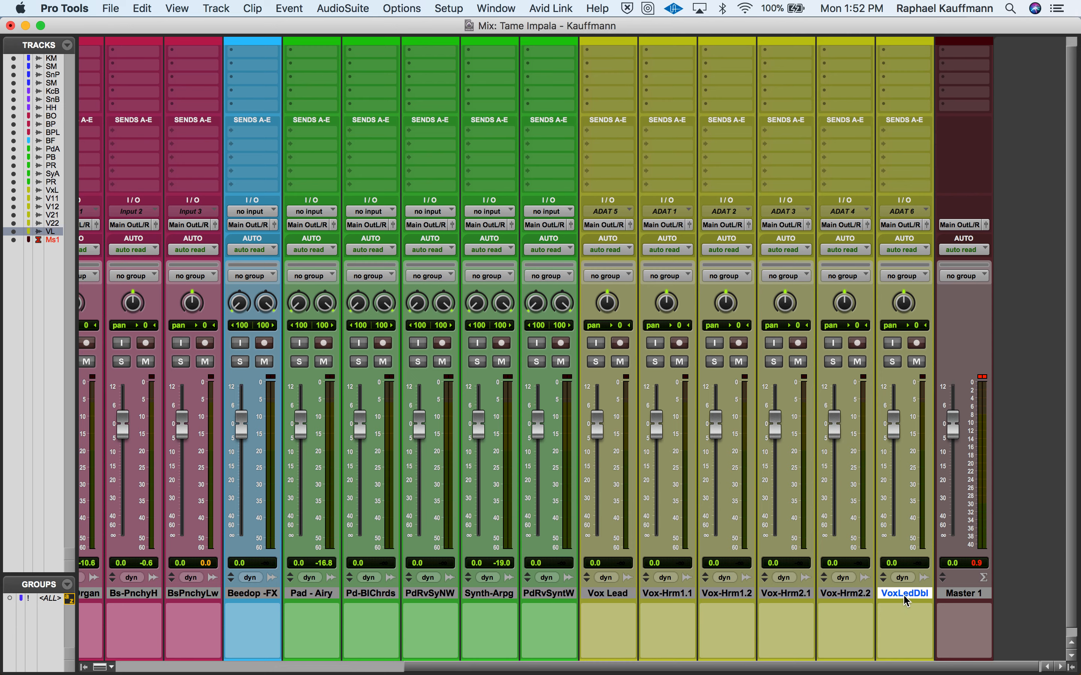
{"action": "left_click_drag", "start_coordinate": [907, 601], "coordinate": [650, 607]}
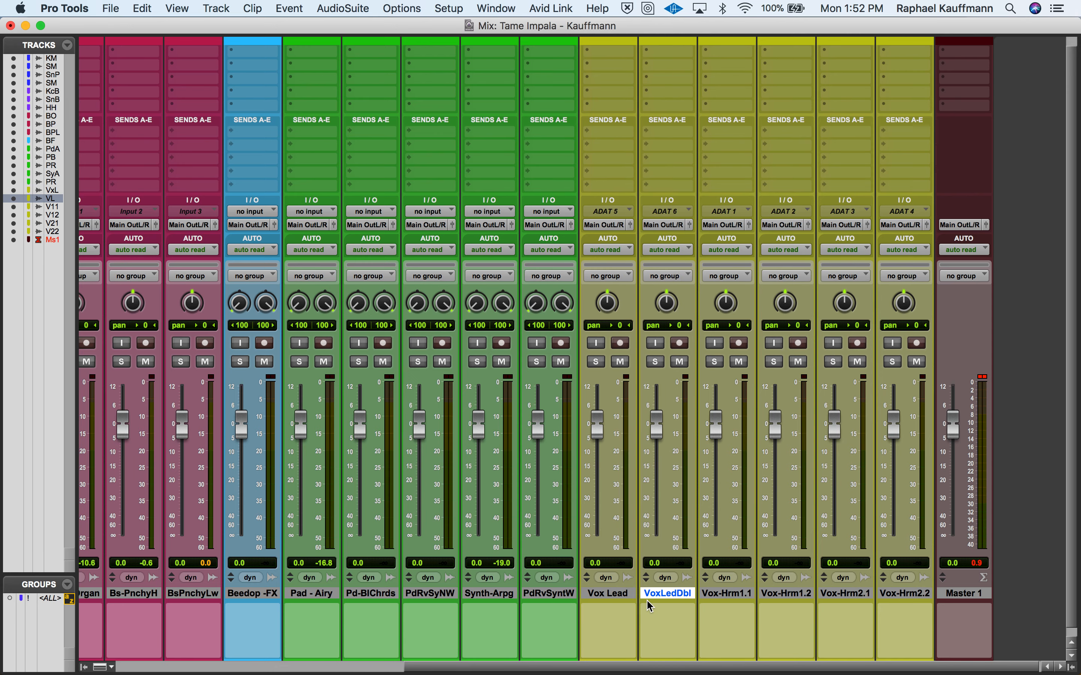
{"action": "left_click", "coordinate": [729, 598]}
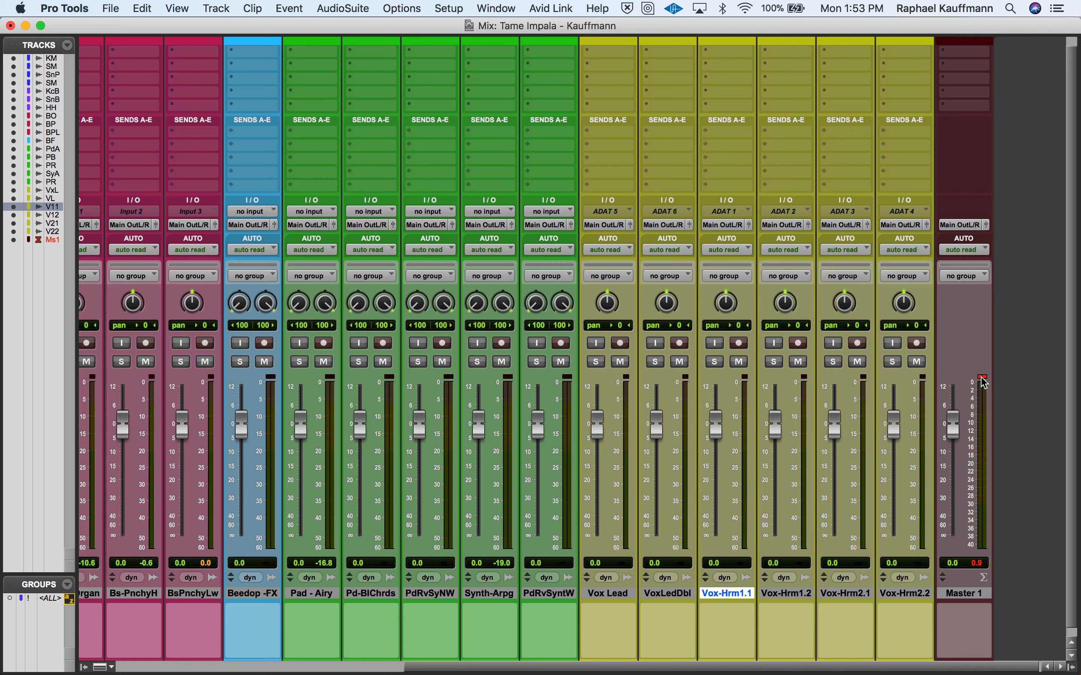
- Play the song briefly around bar 155 and clear the clip indicator on Master 1 in the Mix window
{"action": "key", "text": "super+equal"}
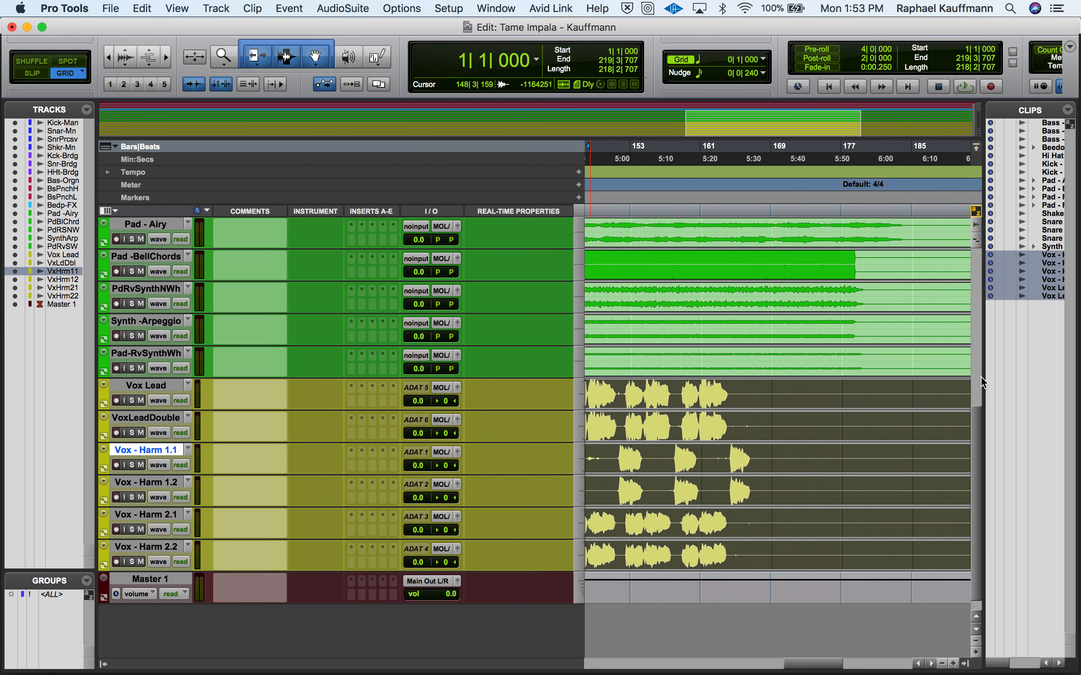
{"action": "key", "text": "space"}
{"action": "key", "text": "space"}
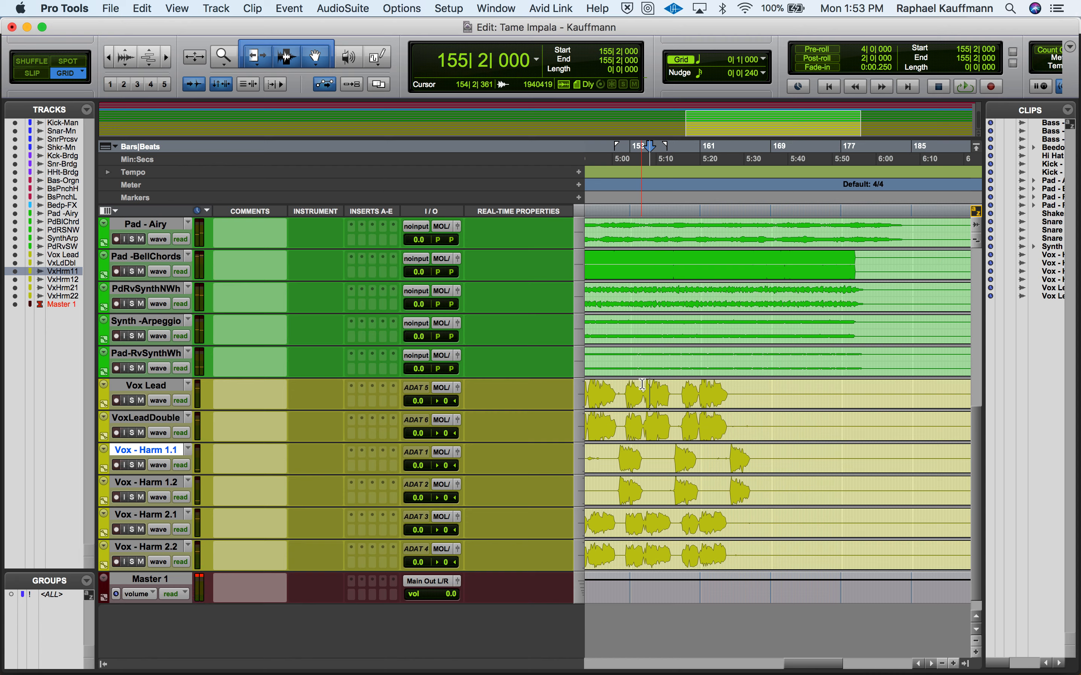
{"action": "key", "text": "super+equal"}
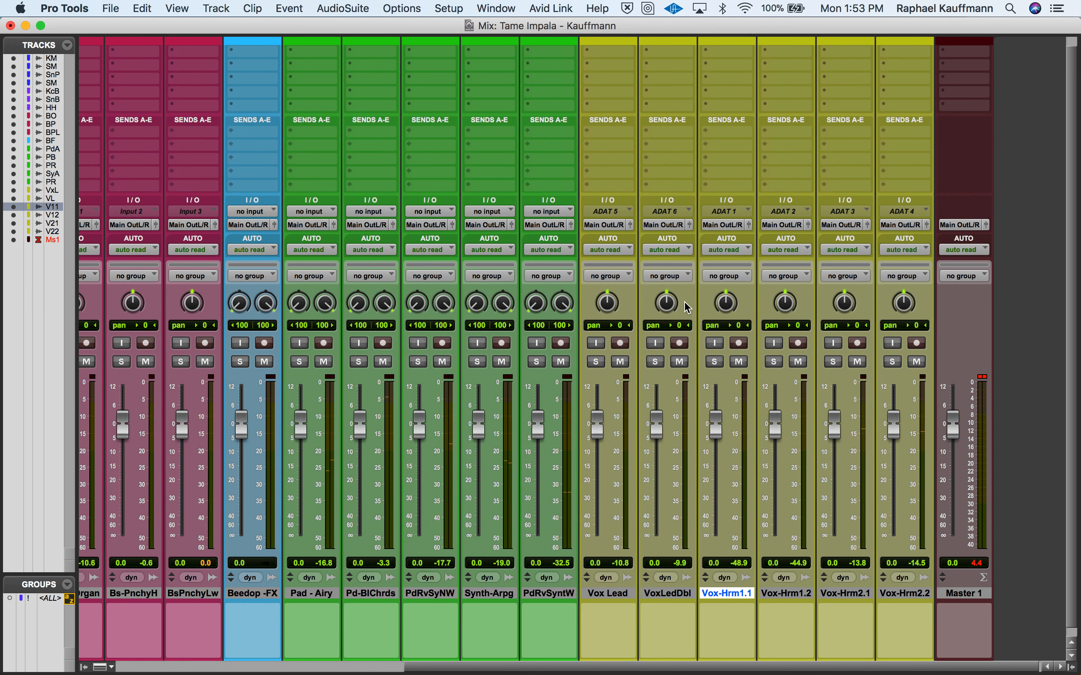
{"action": "left_click", "coordinate": [984, 378]}
- Pull every fader down to −∞ using the <ALL> group, disable the group and return Master 1 to 0.0
{"action": "left_click", "coordinate": [47, 600]}
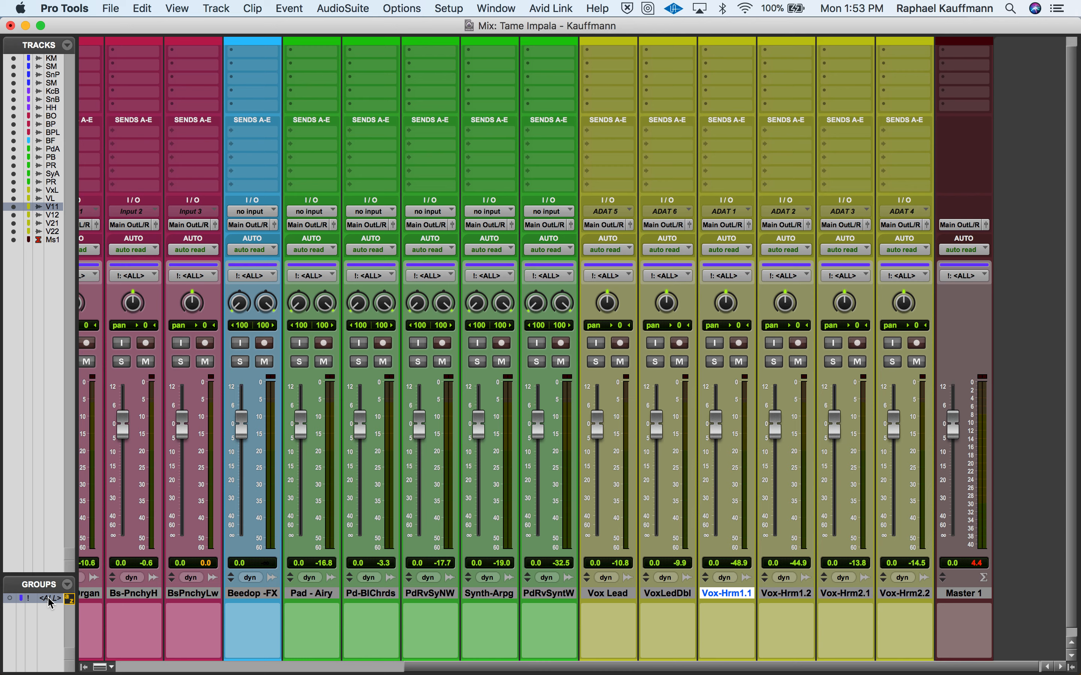
{"action": "mouse_move", "coordinate": [183, 431]}
{"action": "left_mouse_down"}
{"action": "mouse_move", "coordinate": [186, 452]}
{"action": "mouse_move", "coordinate": [193, 441]}
{"action": "left_mouse_up"}
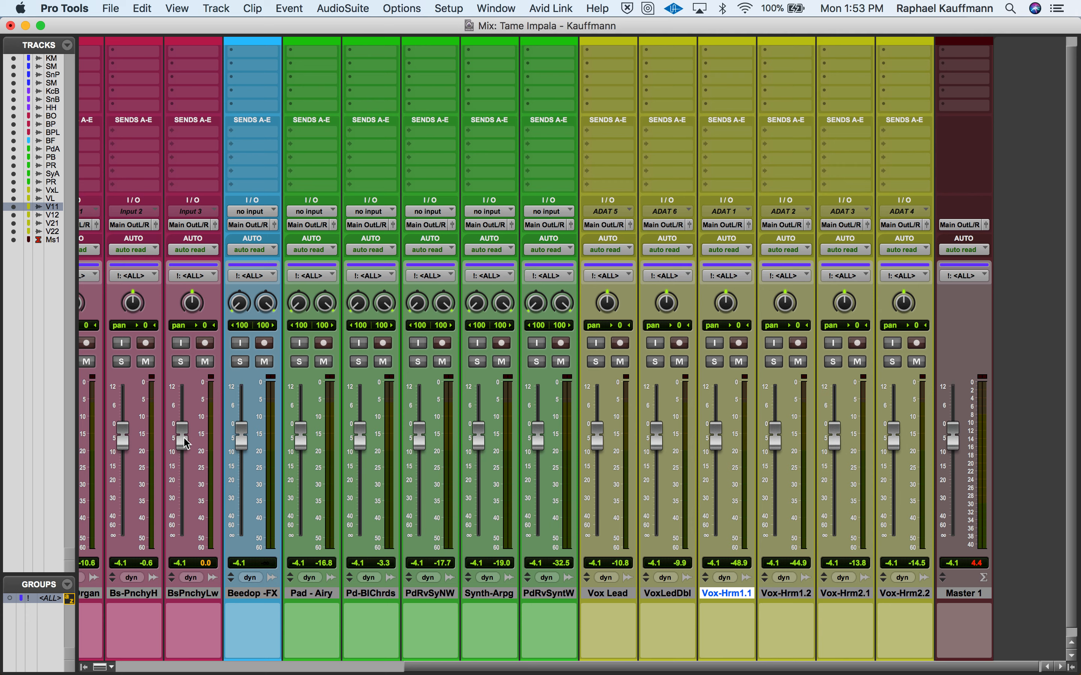
{"action": "left_click_drag", "start_coordinate": [181, 445], "coordinate": [174, 633]}
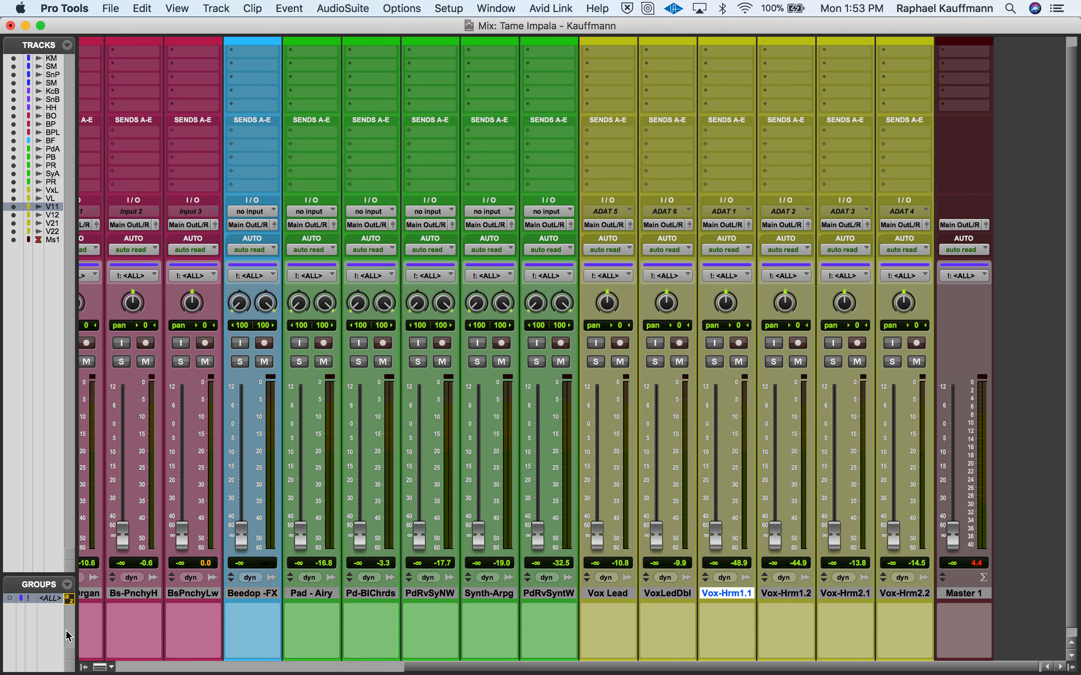
{"action": "left_click", "coordinate": [46, 599]}
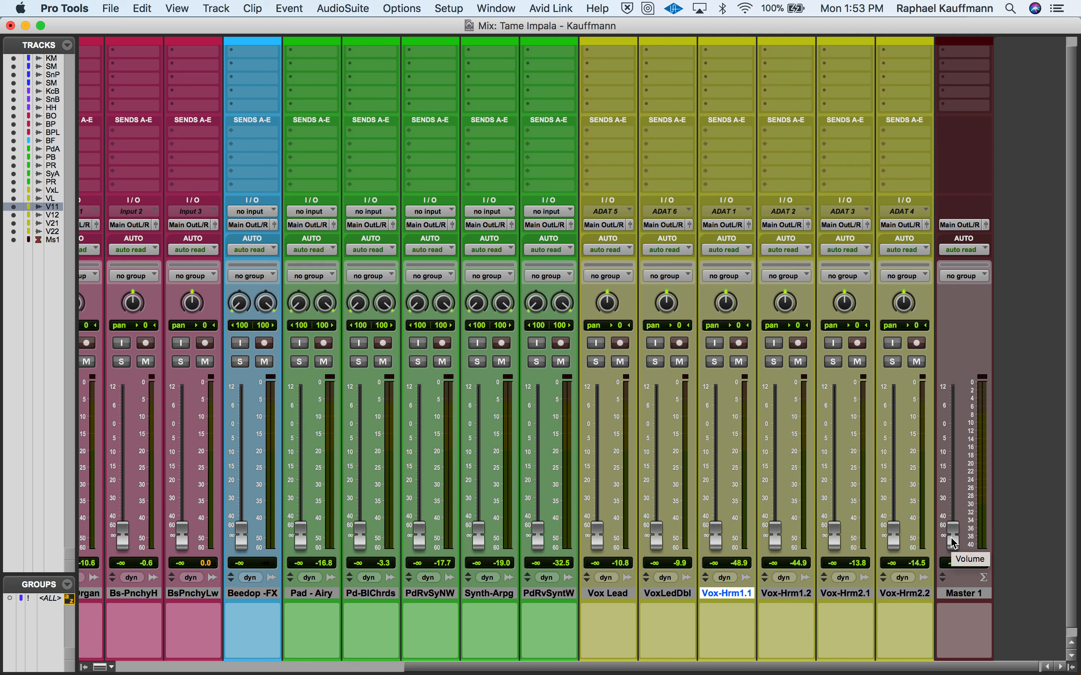
{"action": "left_click_drag", "start_coordinate": [951, 538], "coordinate": [952, 426]}
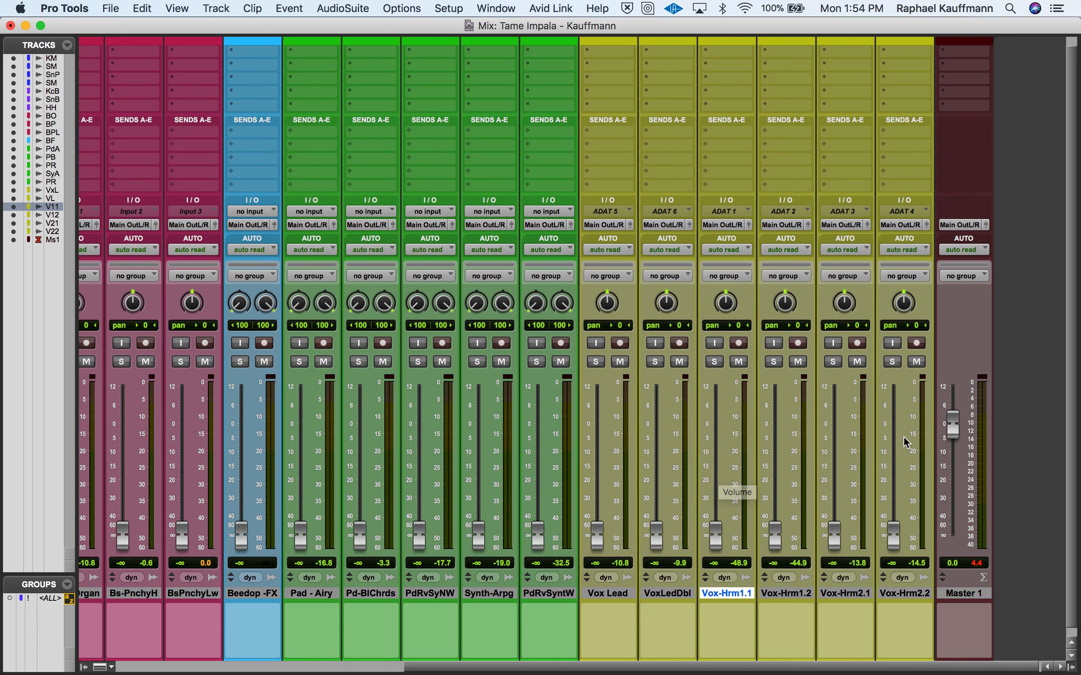
{"action": "left_click", "coordinate": [1001, 413]}
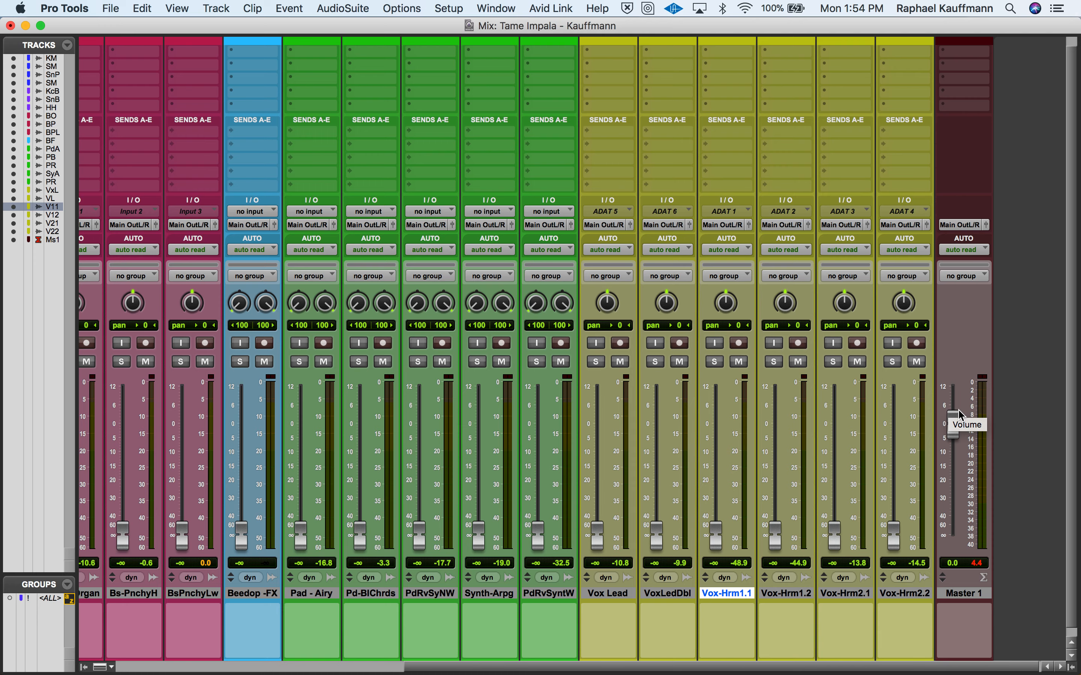
- Switch to the Google Slides presentation in Chrome and make "Gain Staging" in the last bullet bold and underlined
{"action": "key", "text": "super+Tab"}
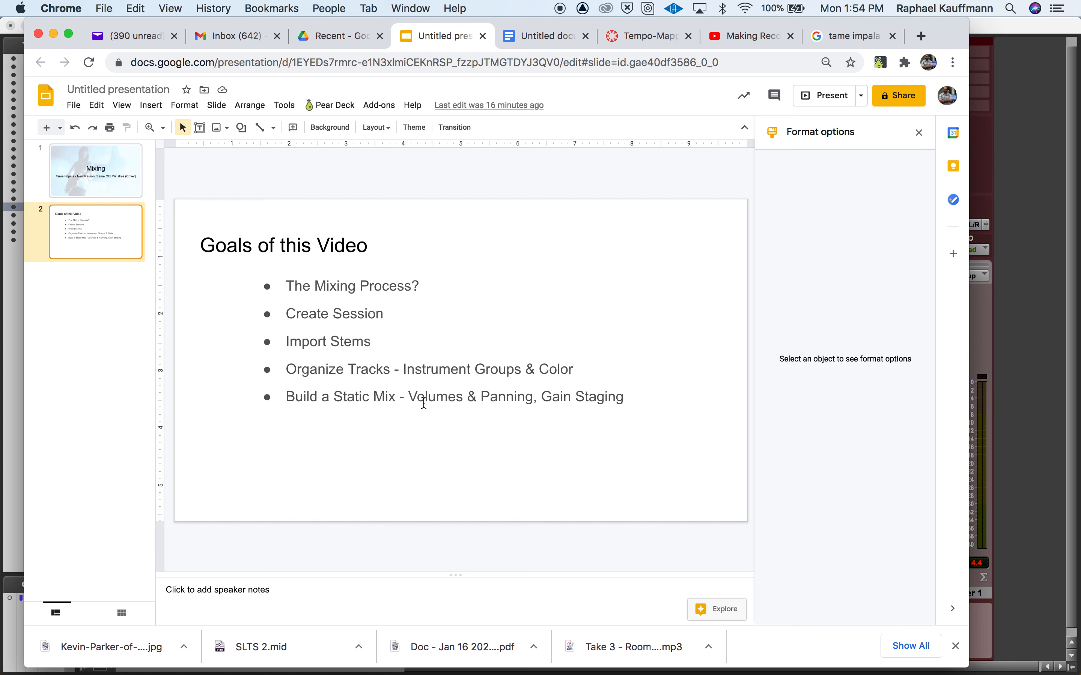
{"action": "left_click_drag", "start_coordinate": [540, 399], "coordinate": [623, 398]}
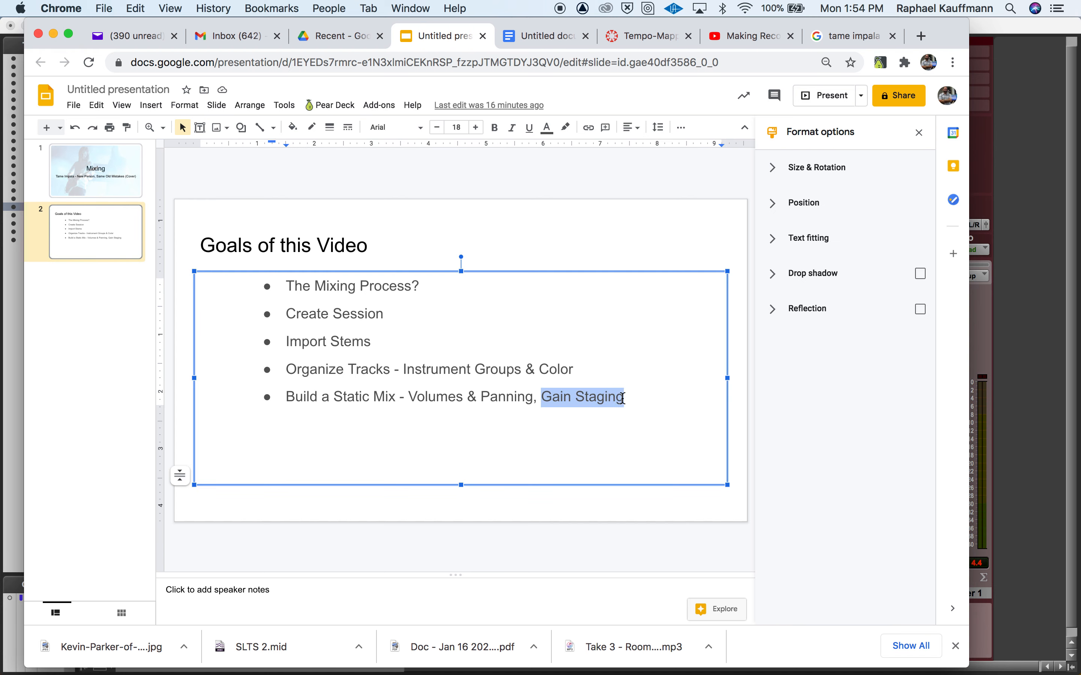
{"action": "key", "text": "super+b"}
{"action": "key", "text": "super+u"}
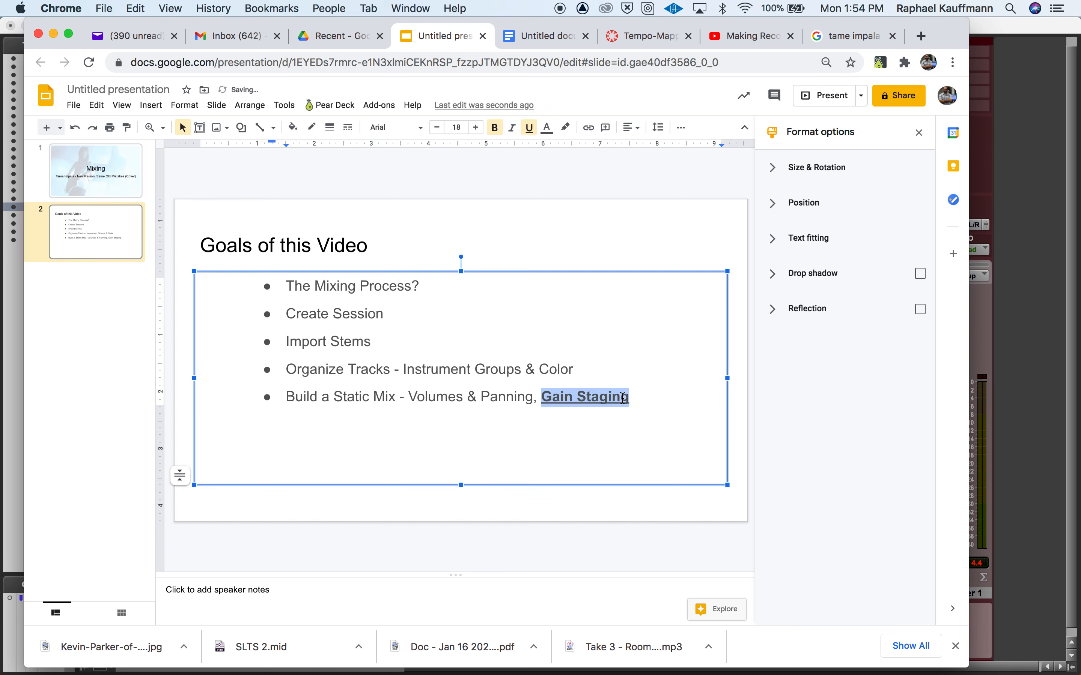
{"action": "left_click", "coordinate": [531, 522]}
- Switch back to Pro Tools and look over the channels and faders across the Mix window
{"action": "key", "text": "super+Tab"}
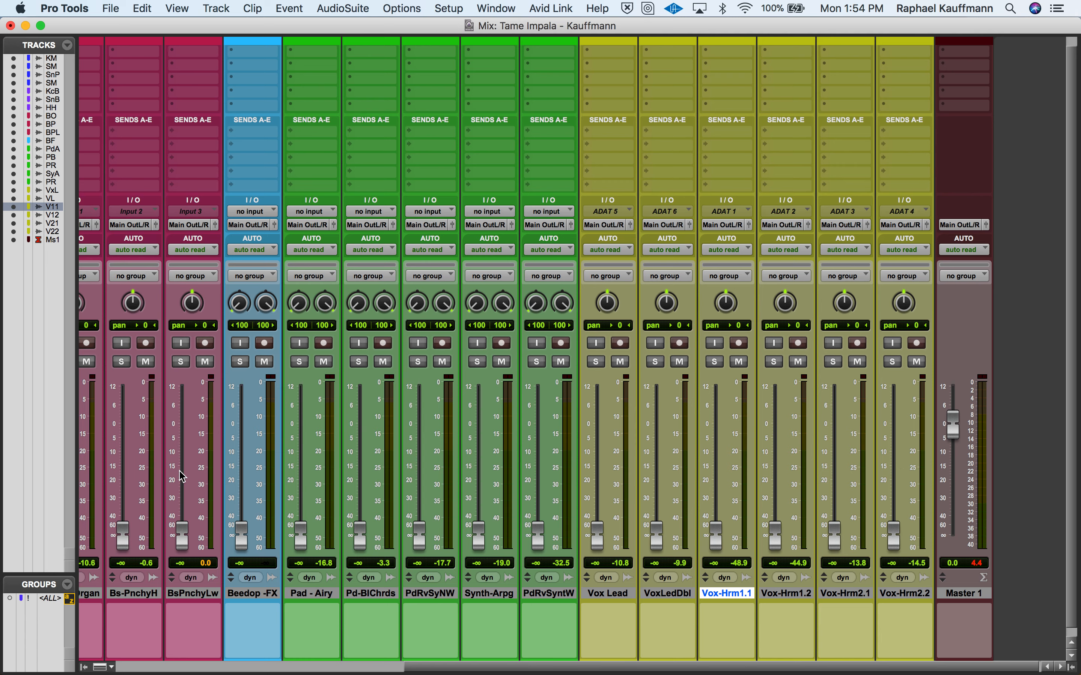
{"action": "scroll", "coordinate": [413, 498], "scroll_direction": "left", "scroll_amount": 2}
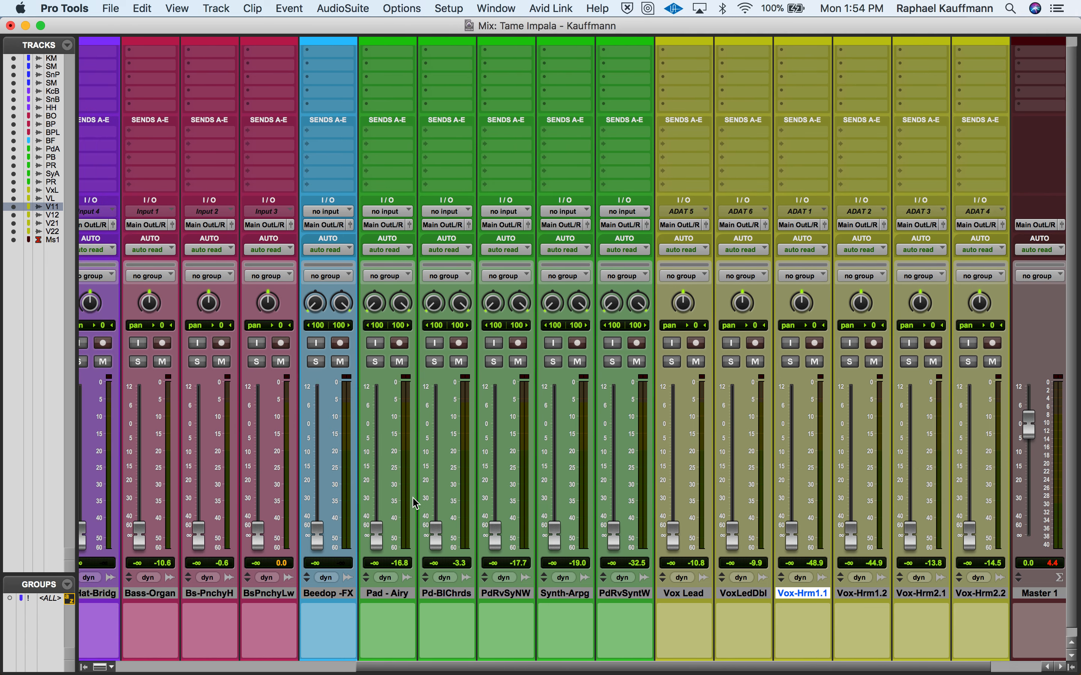
{"action": "scroll", "coordinate": [413, 498], "scroll_direction": "right", "scroll_amount": 2}
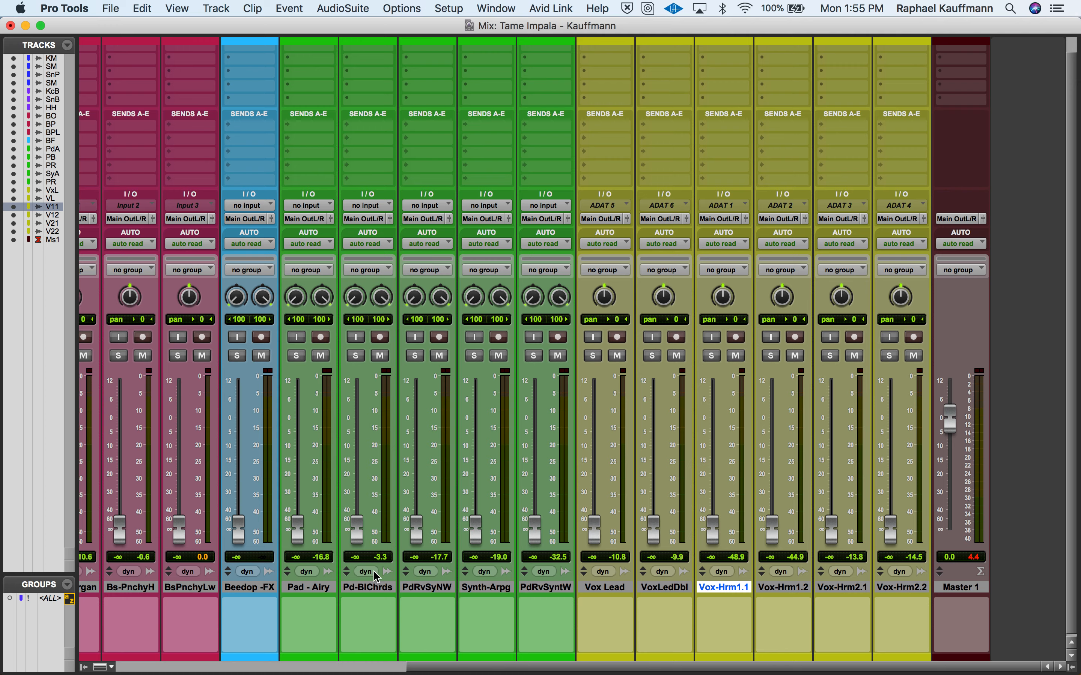
- Raise the Kick - Main fader to −10.7 dB and the Snare - Main fader to −9.7 dB
{"action": "scroll", "coordinate": [362, 621], "scroll_direction": "left", "scroll_amount": 10}
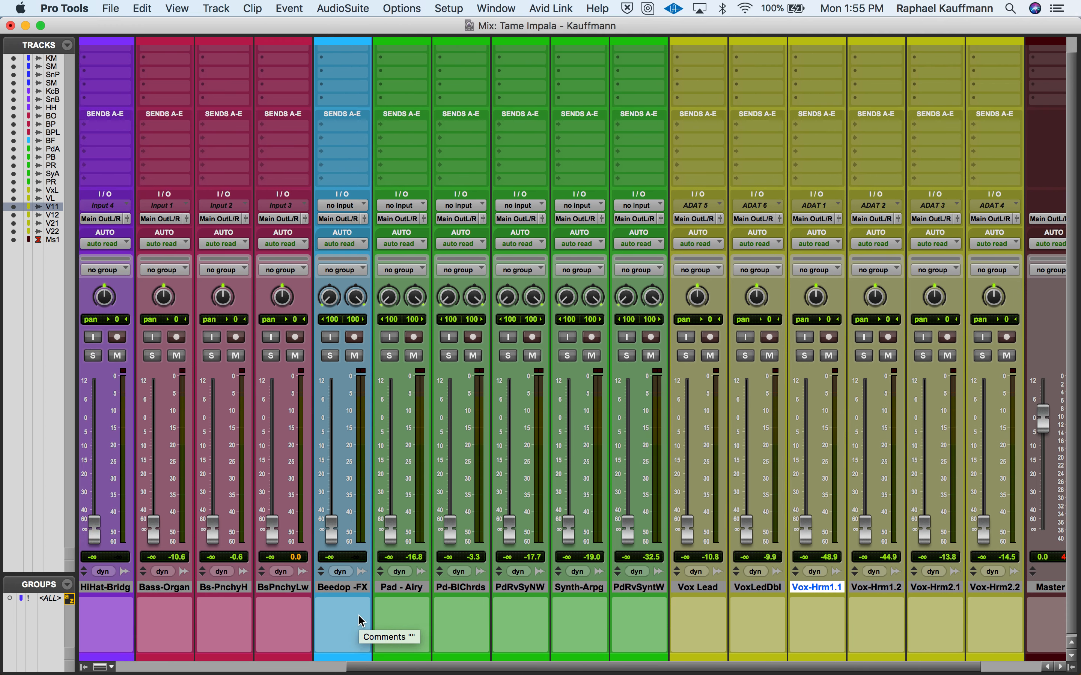
{"action": "scroll", "coordinate": [362, 621], "scroll_direction": "left", "scroll_amount": 3}
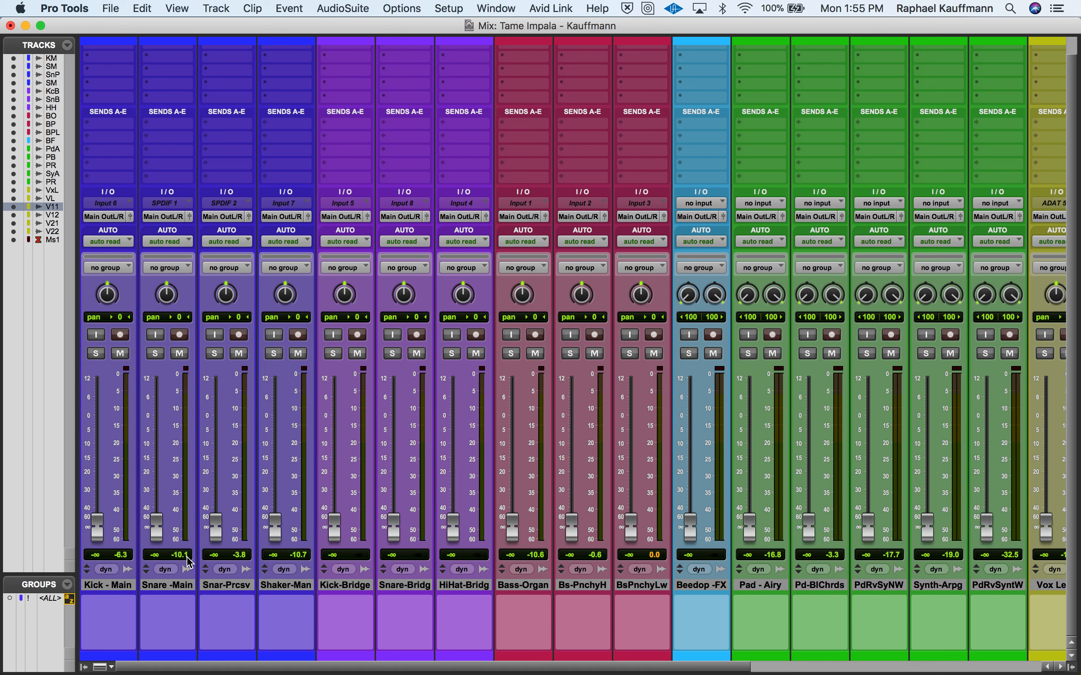
{"action": "left_click_drag", "start_coordinate": [101, 536], "coordinate": [103, 465]}
{"action": "scroll", "coordinate": [454, 509], "scroll_direction": "right", "scroll_amount": 8}
{"action": "scroll", "coordinate": [456, 510], "scroll_direction": "right", "scroll_amount": 3}
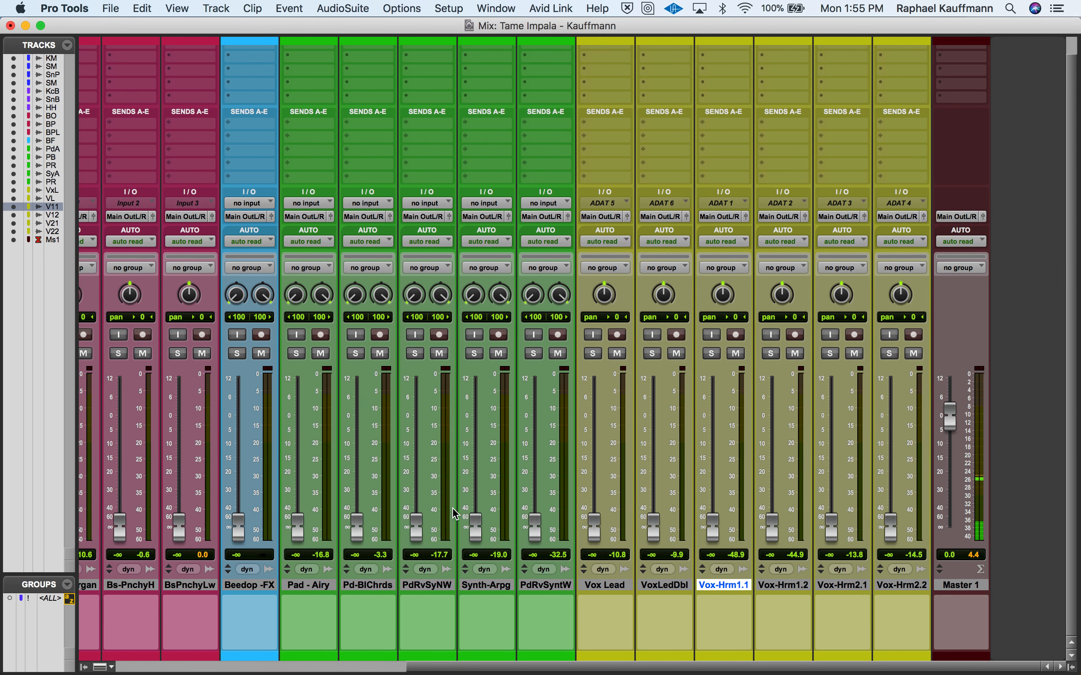
{"action": "scroll", "coordinate": [455, 514], "scroll_direction": "left", "scroll_amount": 15}
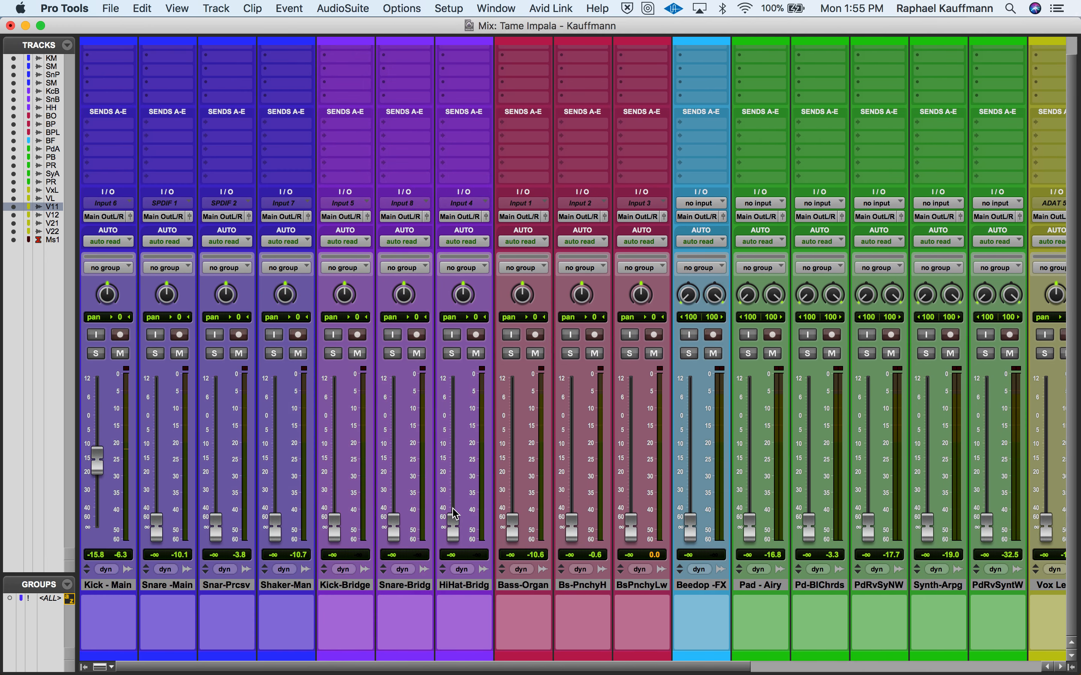
{"action": "left_click_drag", "start_coordinate": [98, 464], "coordinate": [97, 449]}
{"action": "left_click_drag", "start_coordinate": [162, 532], "coordinate": [162, 448]}
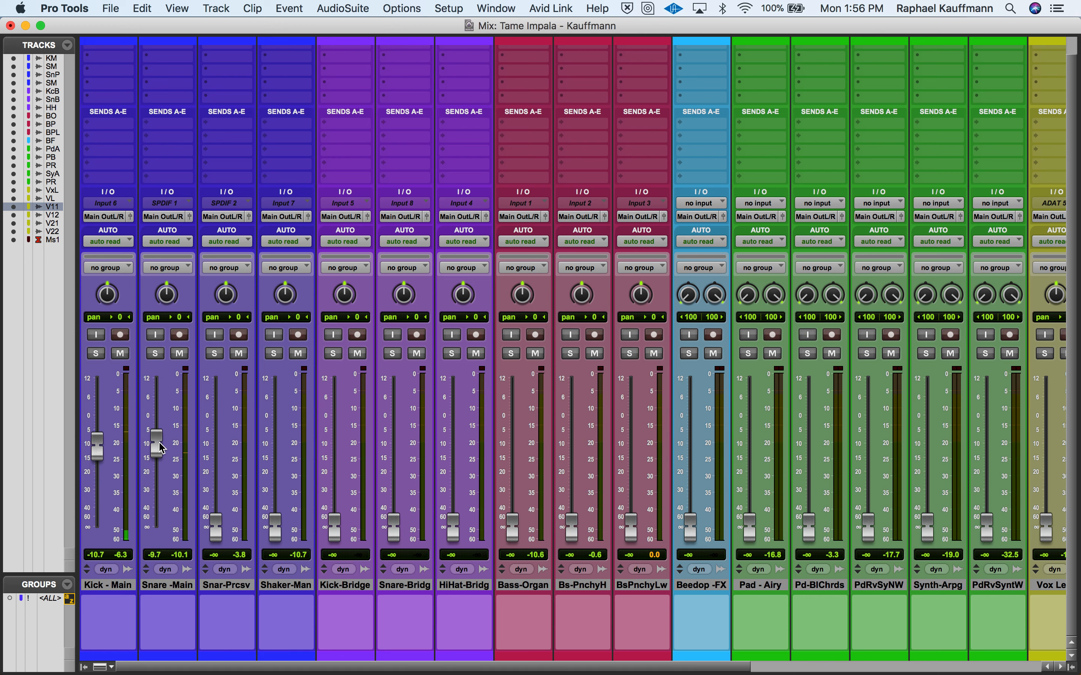
- Set the Snare-Percussive fader to −20.1 dB and Shaker - Main to −10.7 dB, panning the shaker 40 to the left
{"action": "left_click_drag", "start_coordinate": [217, 520], "coordinate": [216, 470]}
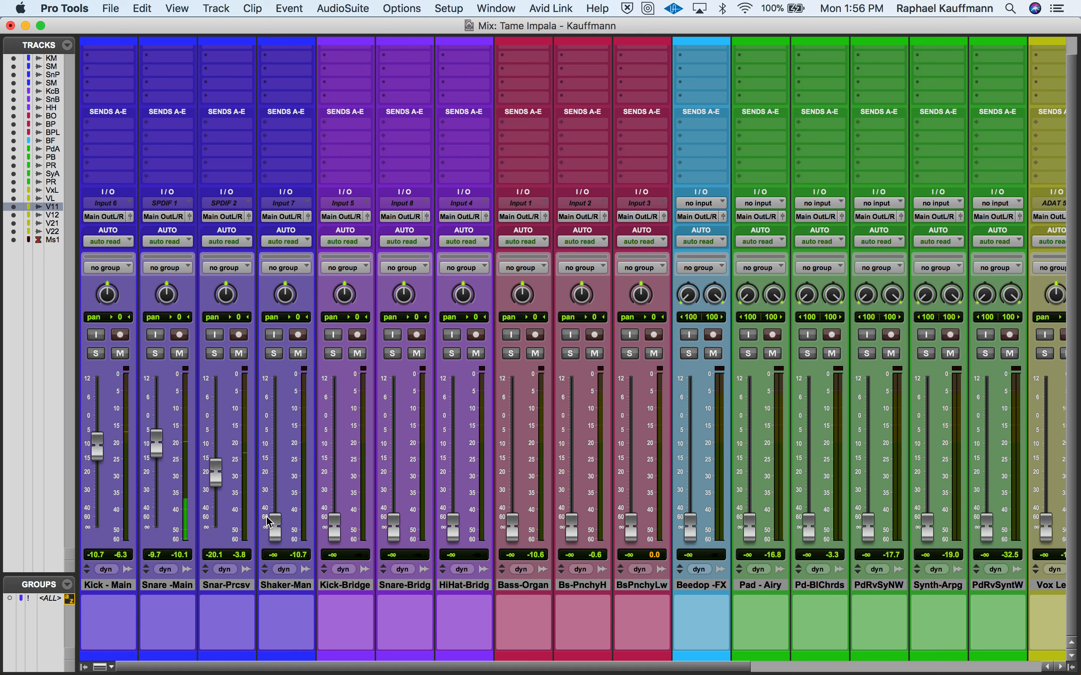
{"action": "left_click_drag", "start_coordinate": [273, 523], "coordinate": [269, 442]}
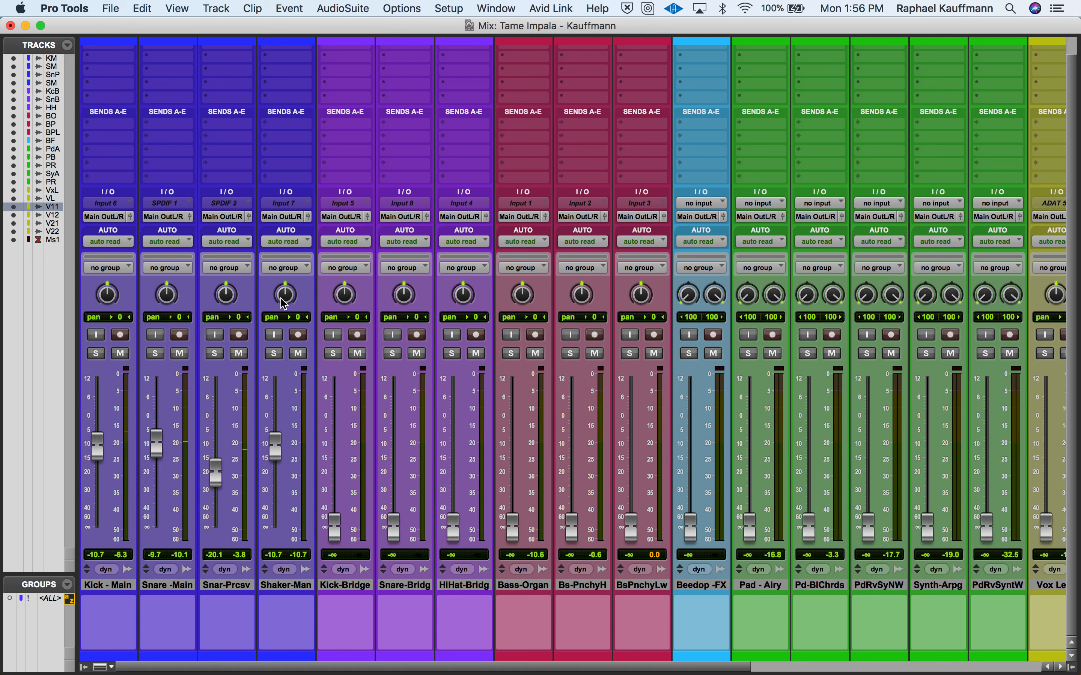
{"action": "left_click_drag", "start_coordinate": [285, 301], "coordinate": [276, 317]}
- In the Edit window, select bars 82 to 90 as the playback loop, play it and return to the Mix window
{"action": "key", "text": "super+equal"}
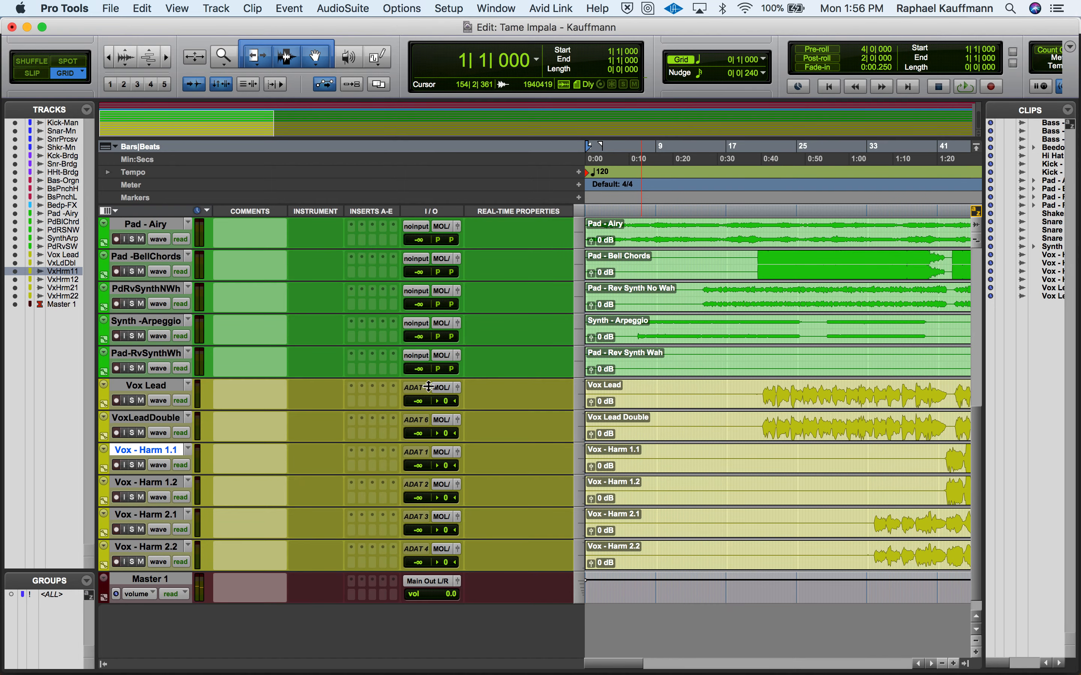
{"action": "key", "text": "super+bracketleft"}
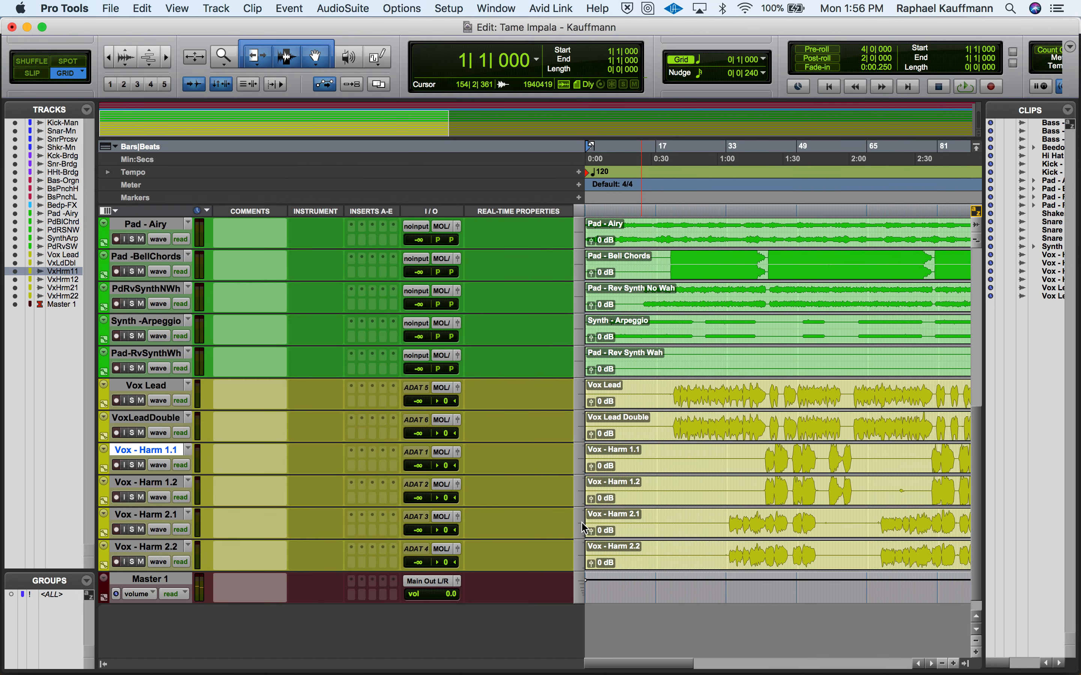
{"action": "scroll", "coordinate": [723, 445], "scroll_direction": "right", "scroll_amount": 5}
{"action": "scroll", "coordinate": [723, 445], "scroll_direction": "right", "scroll_amount": 2}
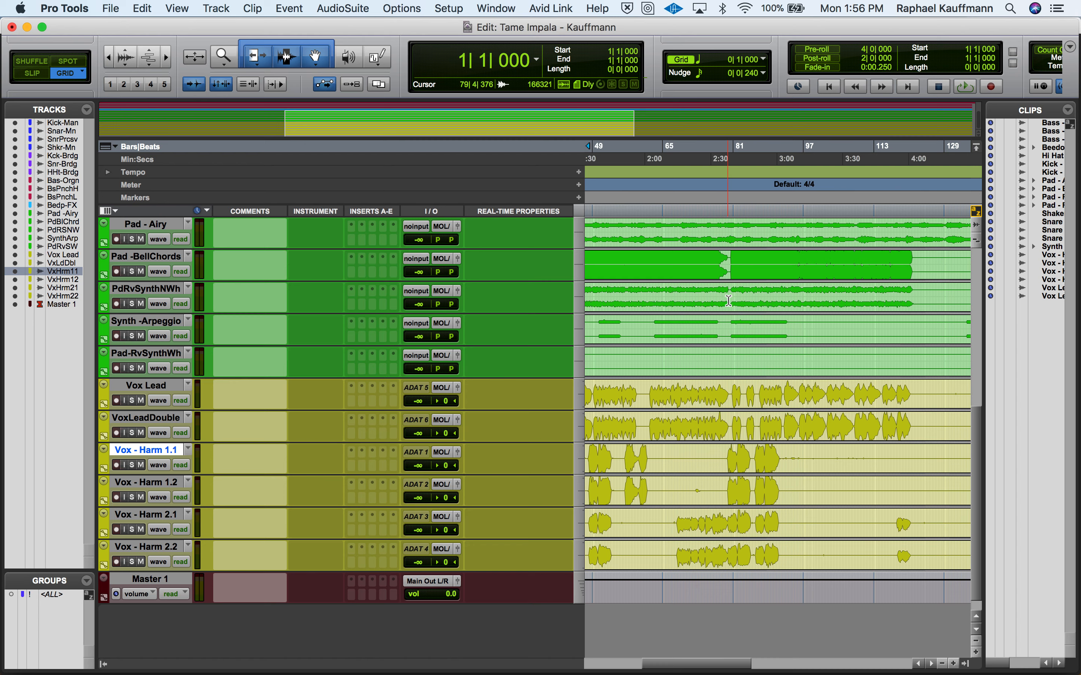
{"action": "left_click_drag", "start_coordinate": [738, 282], "coordinate": [775, 295]}
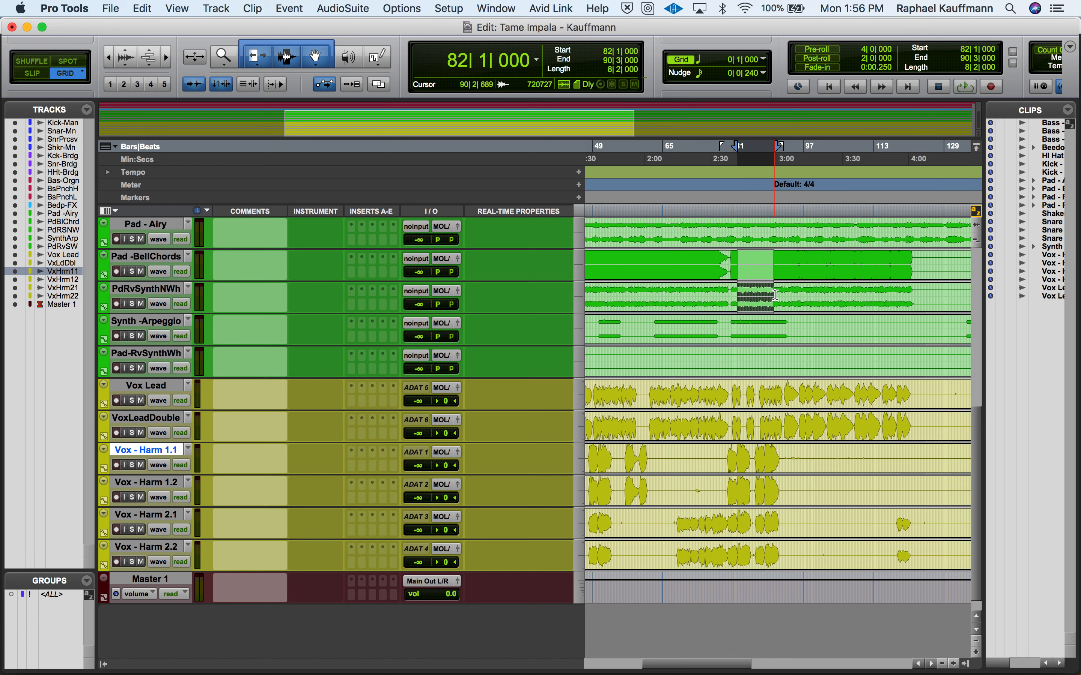
{"action": "scroll", "coordinate": [775, 294], "scroll_direction": "up", "scroll_amount": 10}
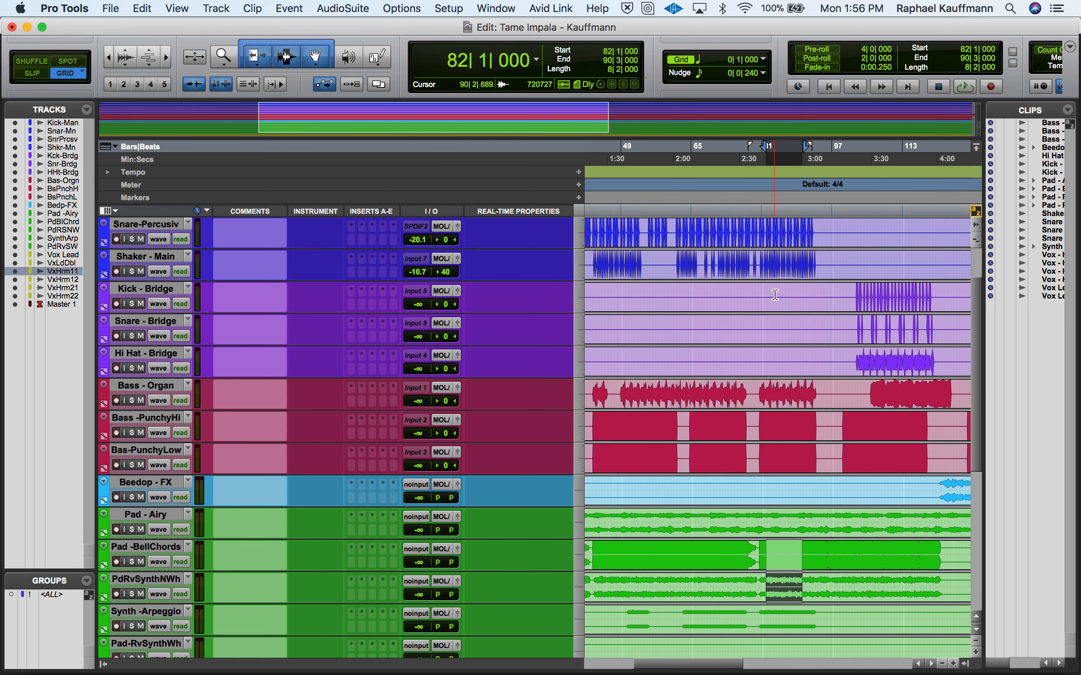
{"action": "key", "text": "space"}
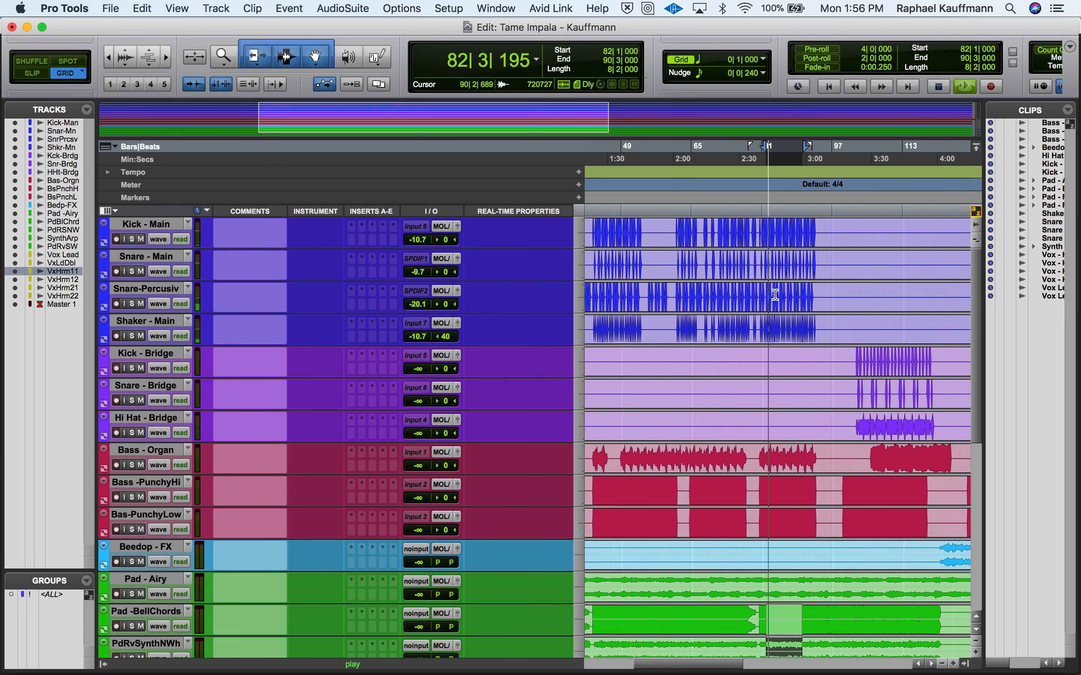
{"action": "key", "text": "super+equal"}
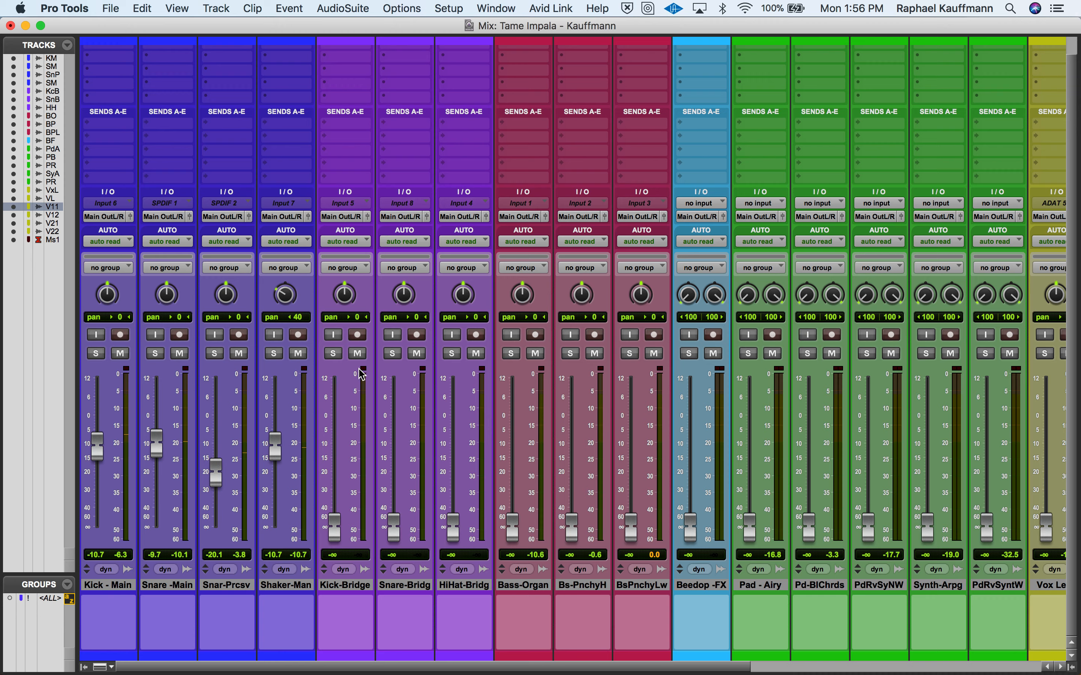
{"action": "key", "text": "super+equal"}
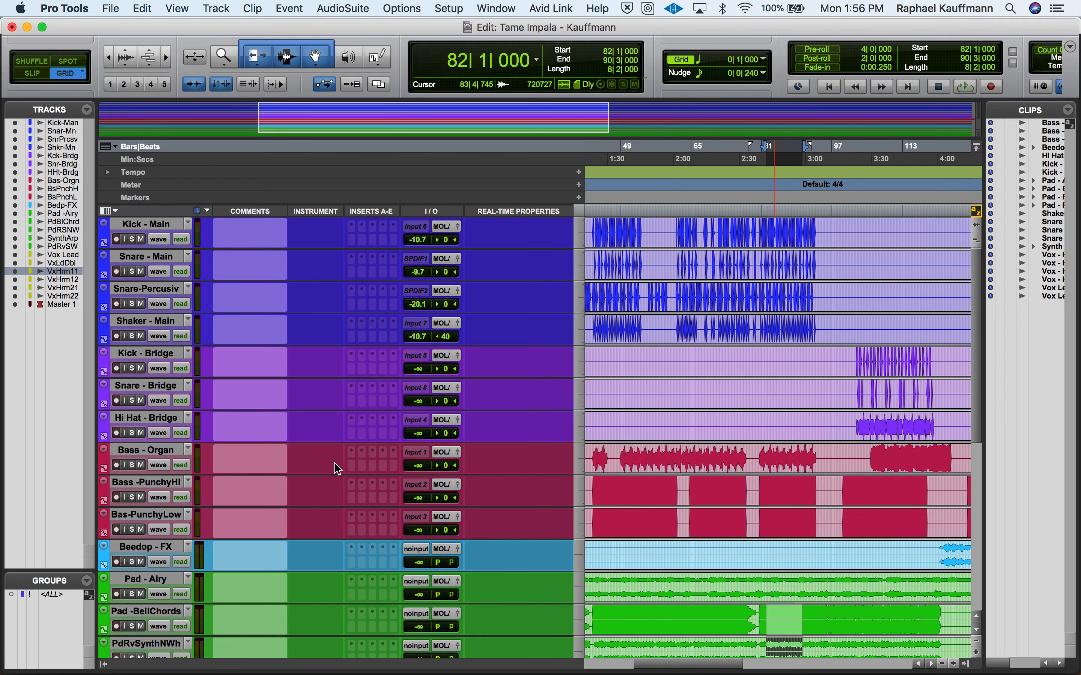
{"action": "key", "text": "super+equal"}
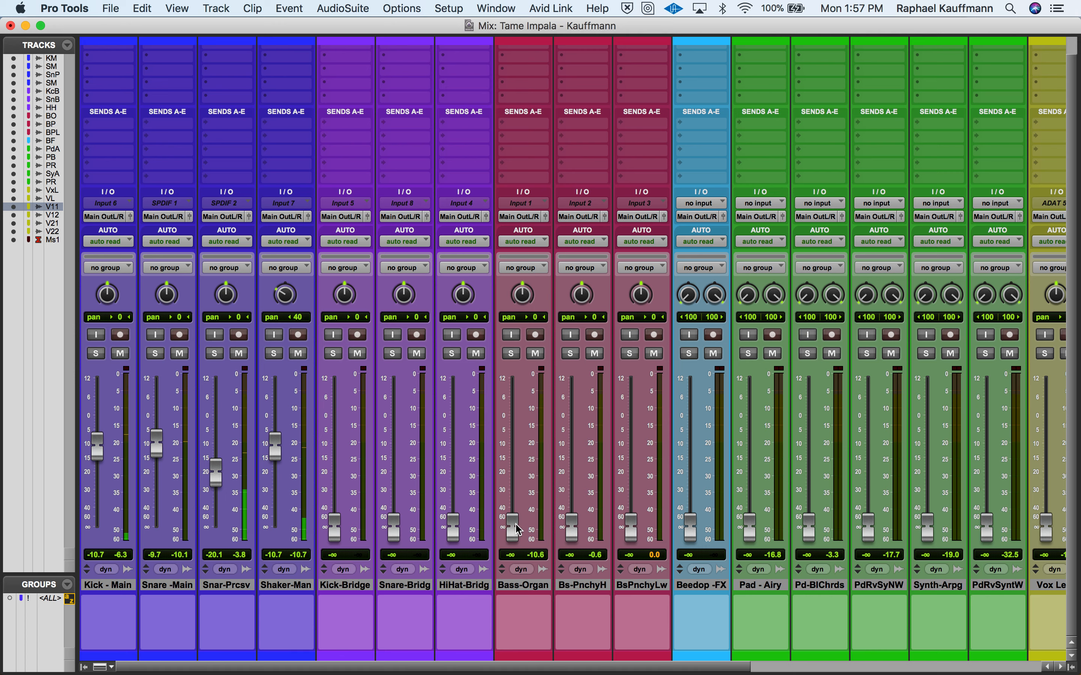
- Raise the bass faders: Bass-Organ to −14.2 dB, Bass-PunchyHi to −22.6 dB and Bass-PunchyLow to −19.3 dB
{"action": "left_click_drag", "start_coordinate": [513, 529], "coordinate": [521, 459]}
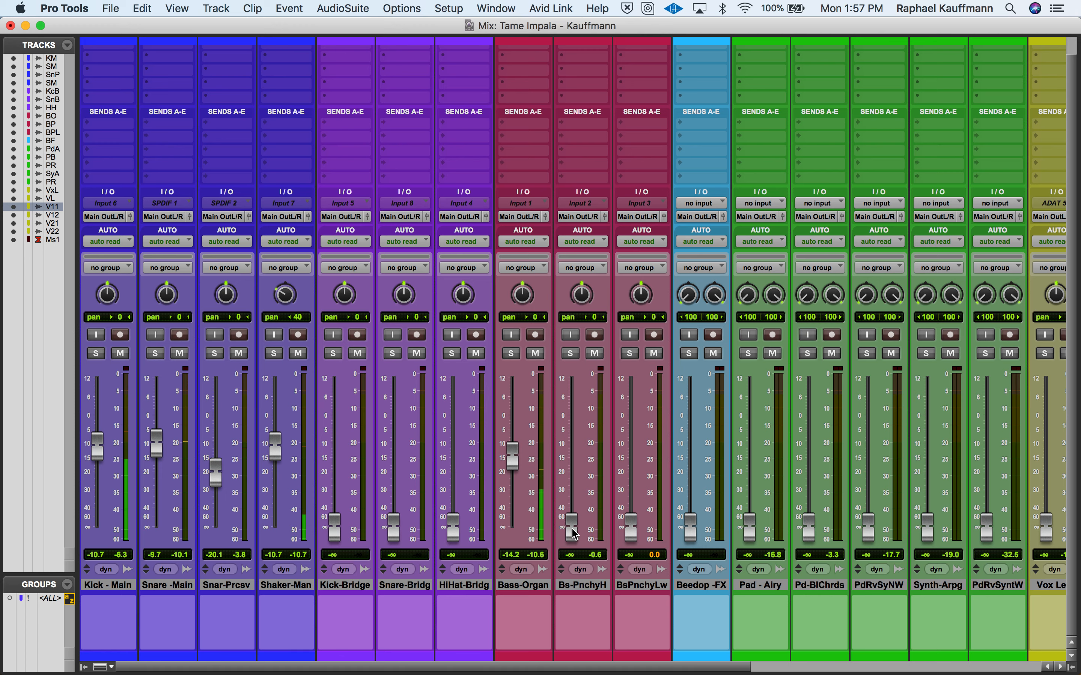
{"action": "left_click_drag", "start_coordinate": [571, 525], "coordinate": [577, 482]}
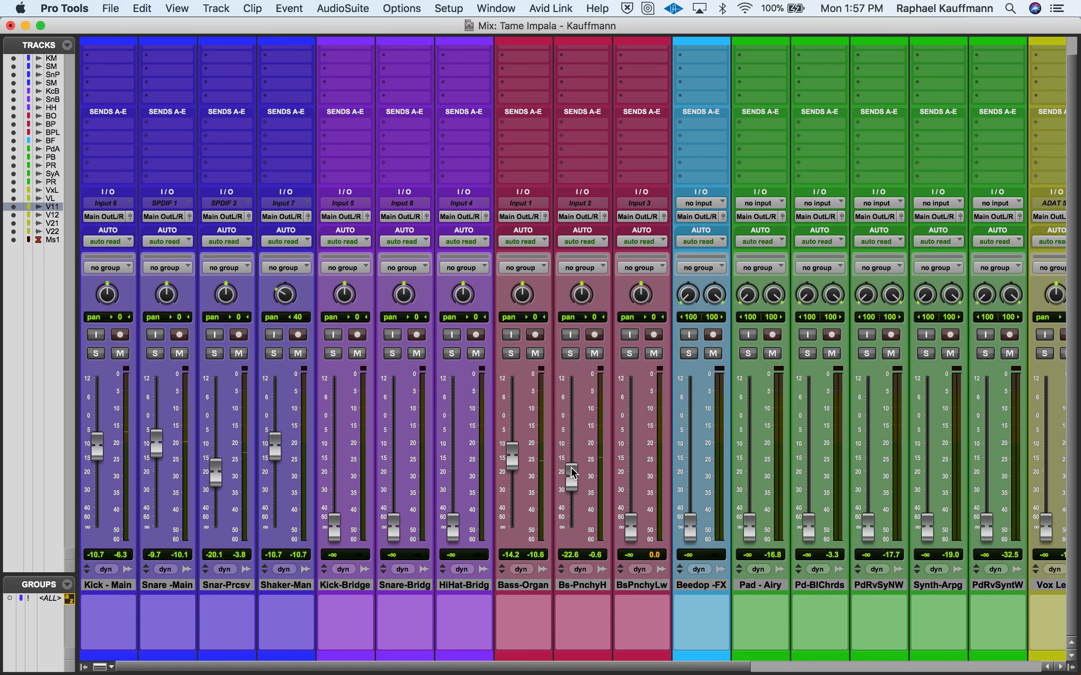
{"action": "left_click_drag", "start_coordinate": [635, 530], "coordinate": [636, 475]}
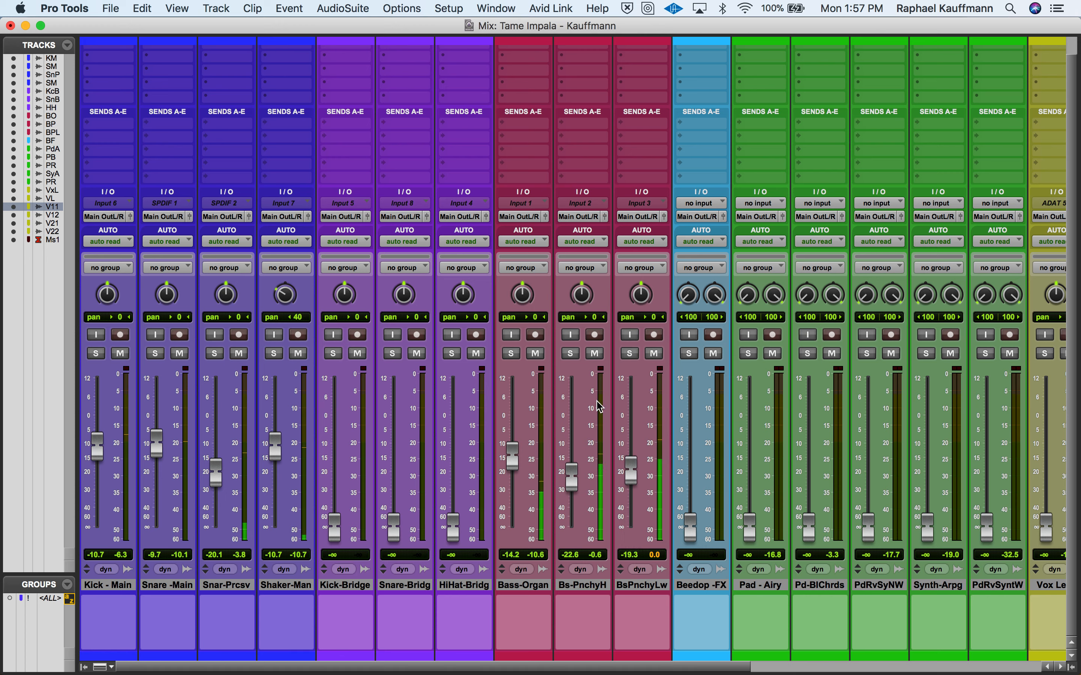
- Audition the bass tracks in solo, leave both punchy basses soloed and raise Bass-PunchyLow to −12.3 dB
{"action": "left_click", "coordinate": [510, 355]}
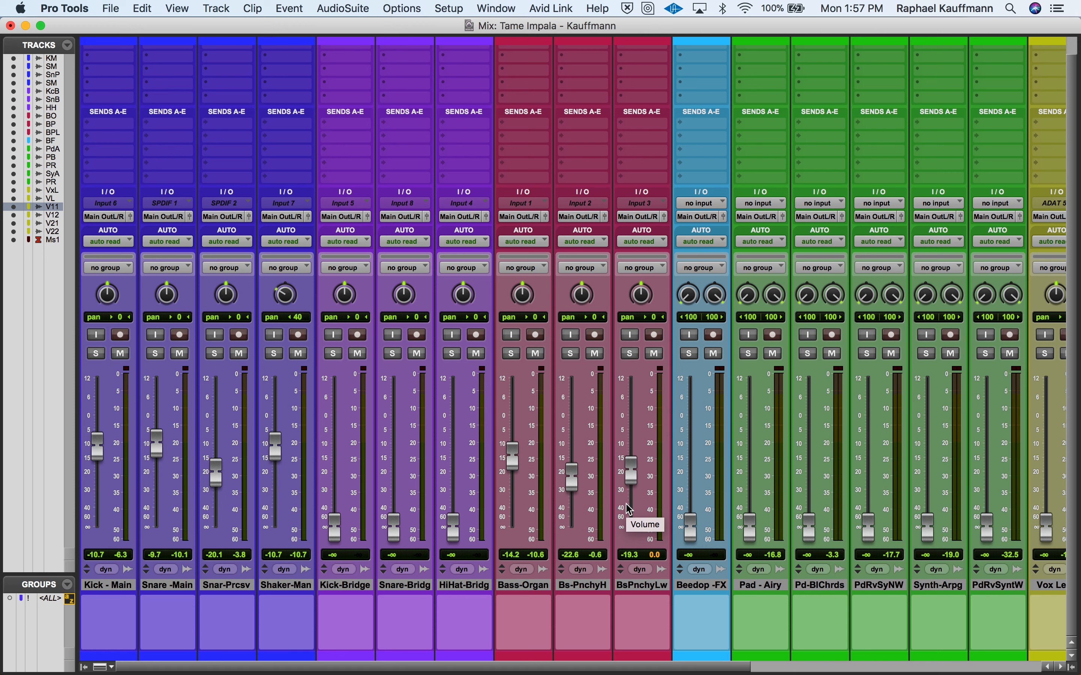
{"action": "left_click", "coordinate": [513, 354]}
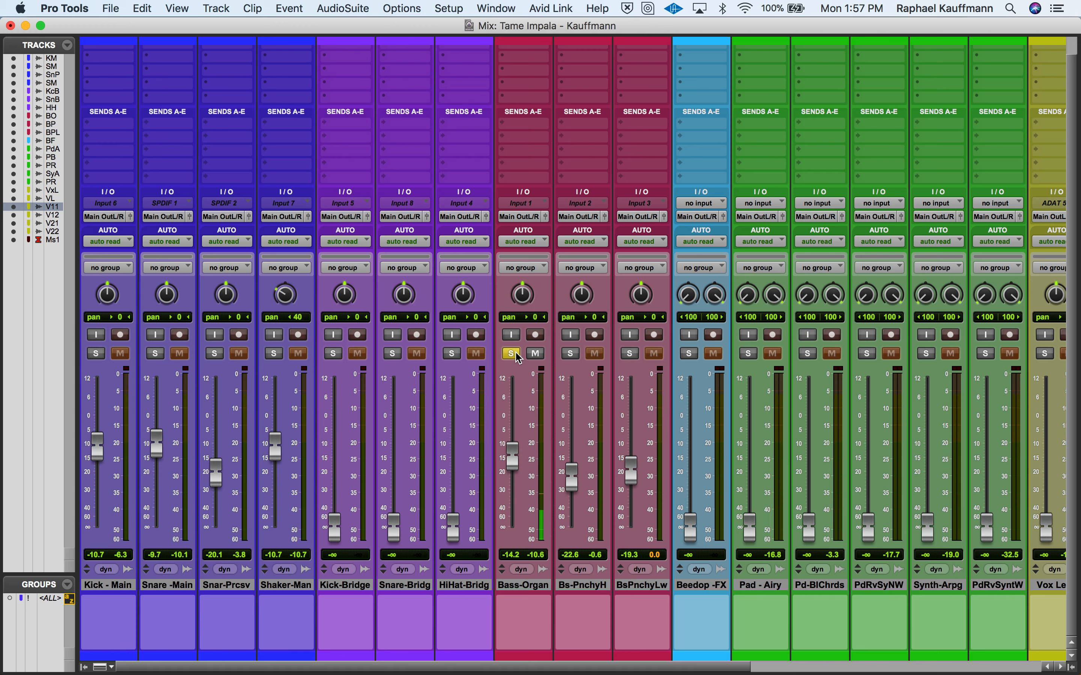
{"action": "left_click", "coordinate": [571, 354]}
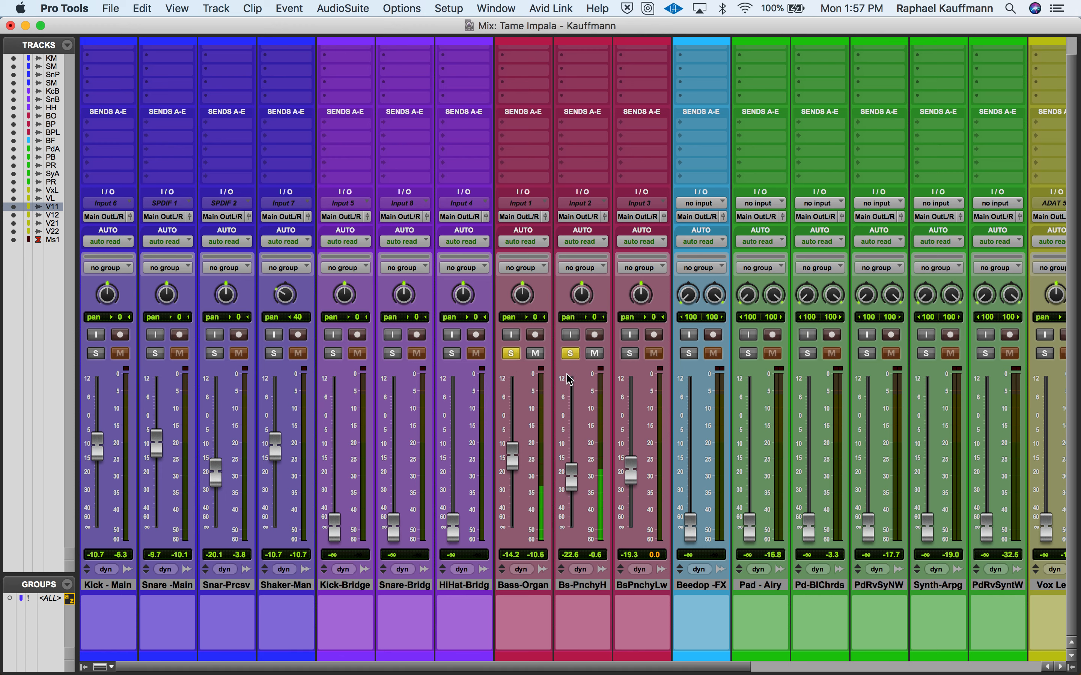
{"action": "left_click", "coordinate": [512, 354]}
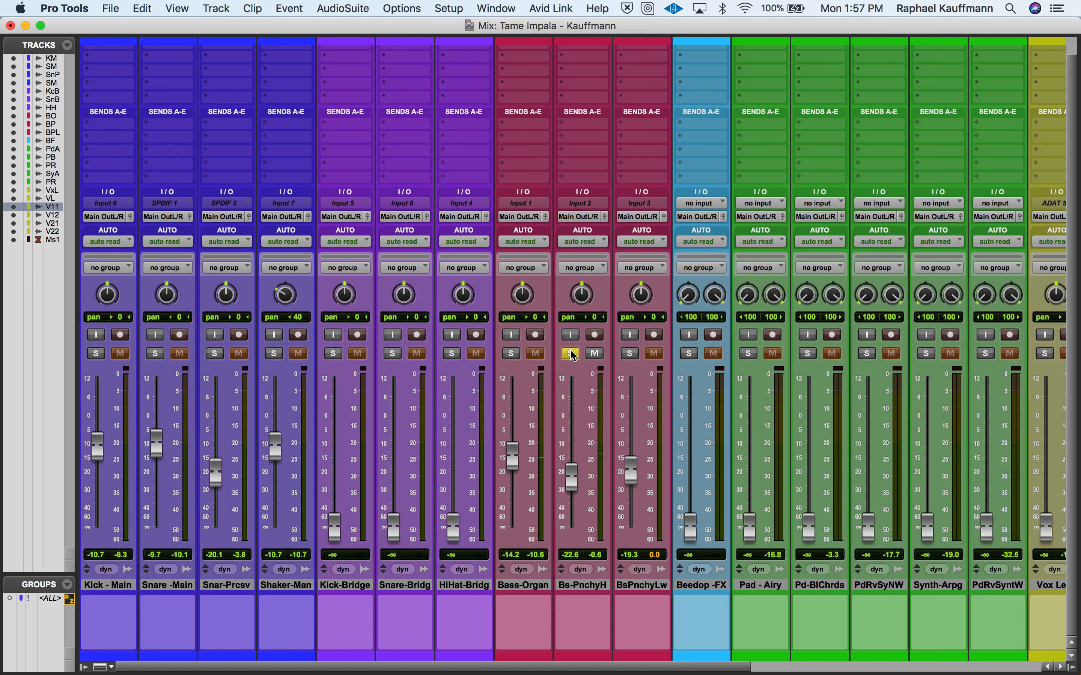
{"action": "left_click", "coordinate": [629, 354]}
{"action": "left_click_drag", "start_coordinate": [632, 479], "coordinate": [636, 464]}
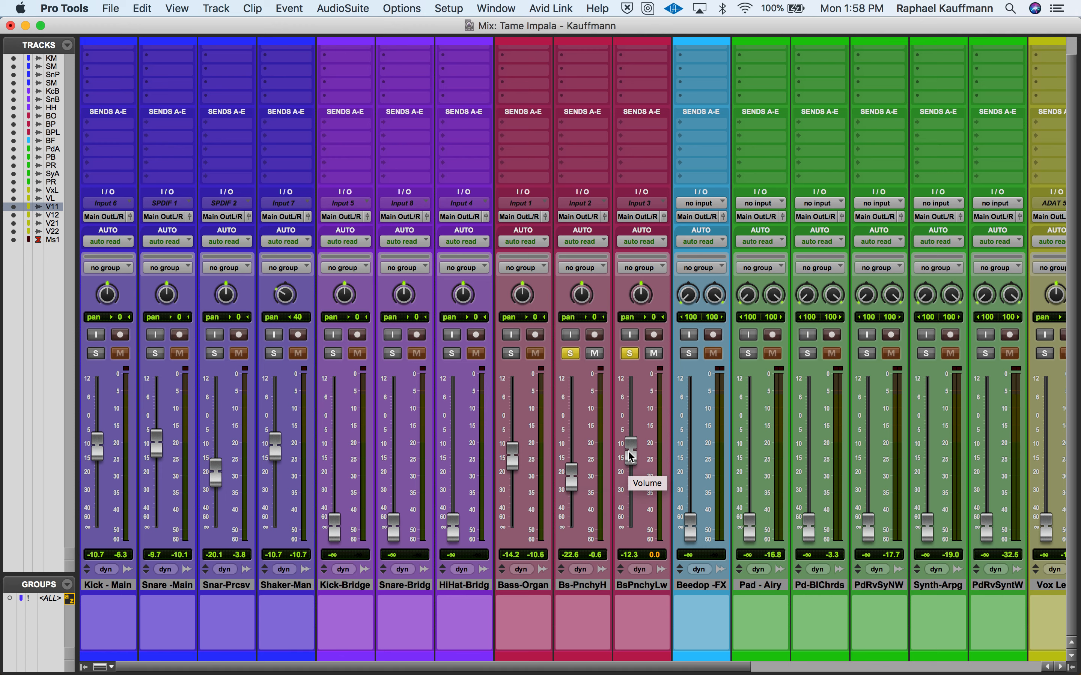
- Add Bass-Organ to the solo, set it to −12.6 dB and lower Bass-PunchyLow to −14.0 dB
{"action": "left_click", "coordinate": [510, 354]}
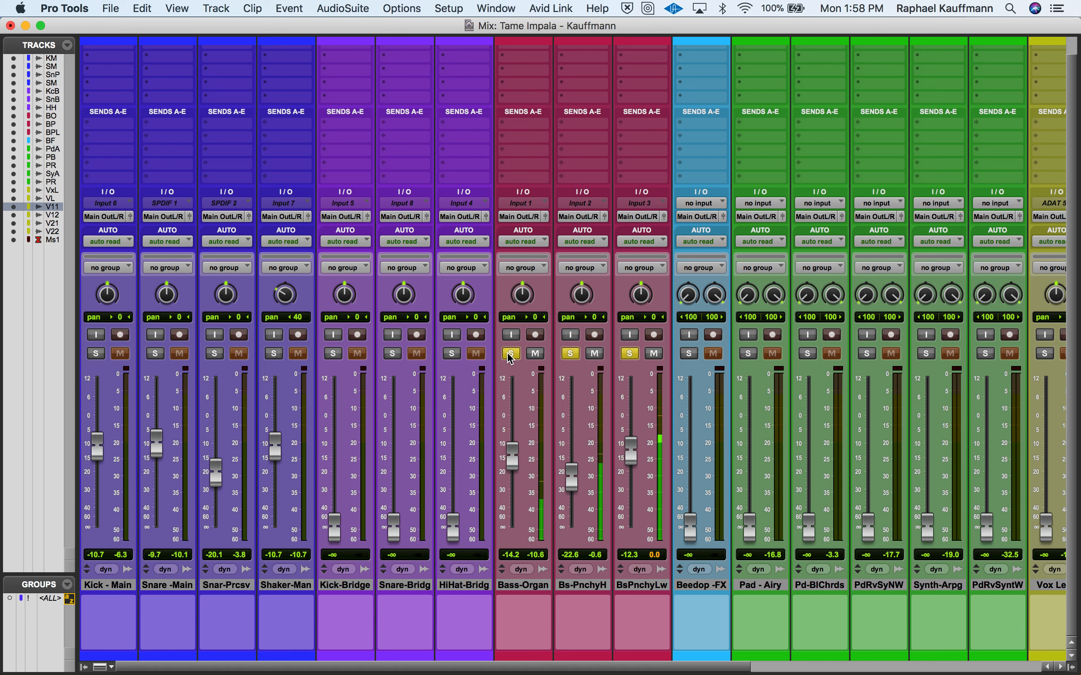
{"action": "left_click_drag", "start_coordinate": [512, 465], "coordinate": [513, 458]}
{"action": "left_click_drag", "start_coordinate": [631, 460], "coordinate": [631, 464]}
- Unsolo both punchy bass tracks and raise the soloed Bass-Organ to −11.3 dB
{"action": "left_click", "coordinate": [630, 354]}
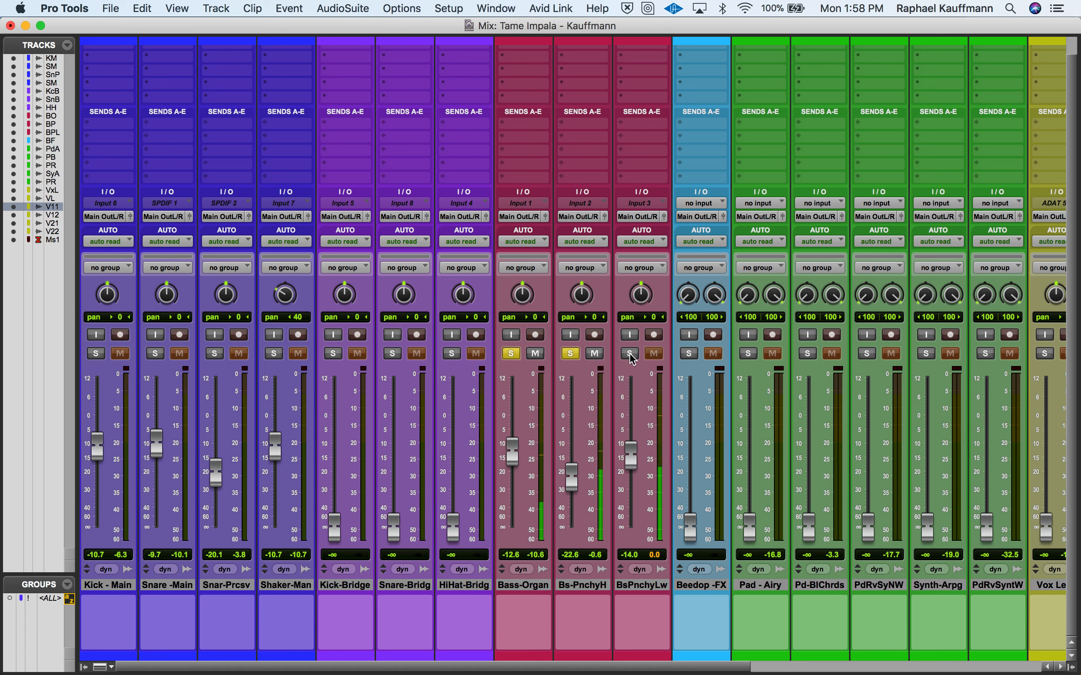
{"action": "left_click", "coordinate": [571, 354]}
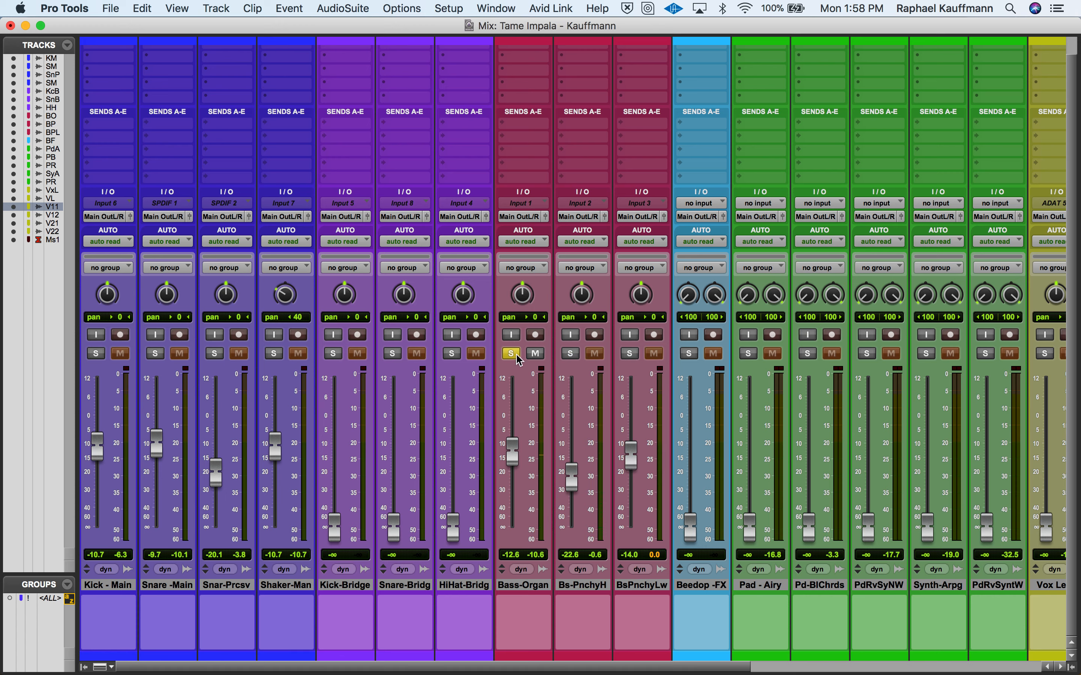
{"action": "left_click_drag", "start_coordinate": [514, 452], "coordinate": [514, 448]}
- Solo both punchy basses again, set PunchyHi to −25.2 dB and PunchyLow to −14.7 dB, and clear all bass solos
{"action": "left_click", "coordinate": [570, 354]}
{"action": "left_click_drag", "start_coordinate": [573, 481], "coordinate": [577, 490]}
{"action": "left_click", "coordinate": [630, 355]}
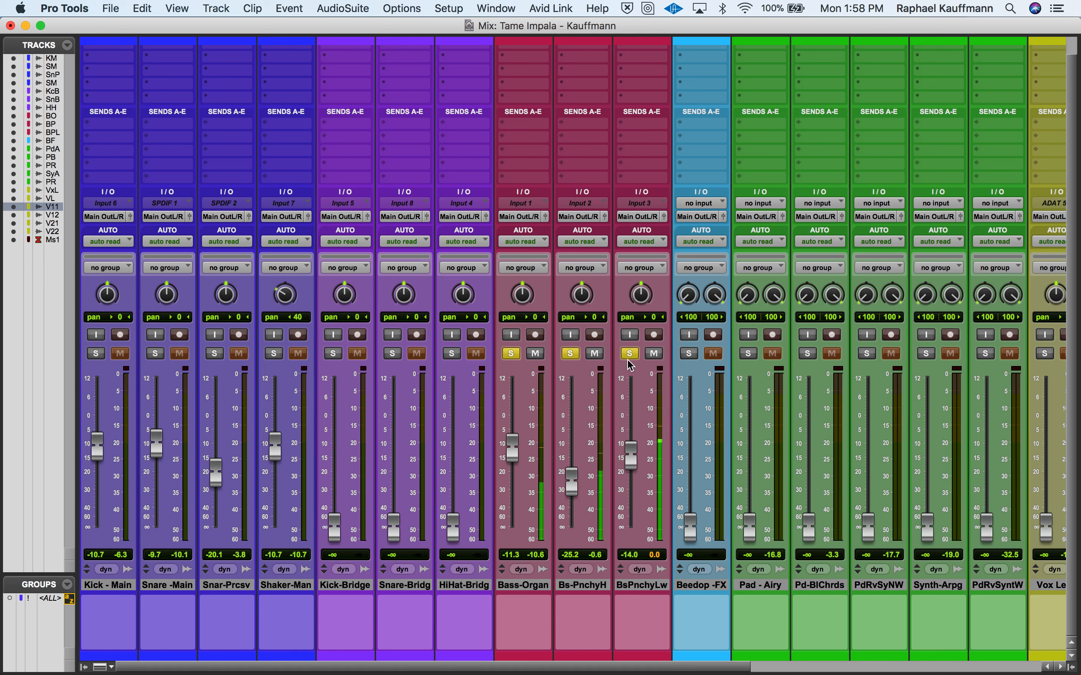
{"action": "left_click_drag", "start_coordinate": [631, 455], "coordinate": [631, 458]}
{"action": "left_click", "coordinate": [630, 354]}
{"action": "left_click", "coordinate": [570, 354]}
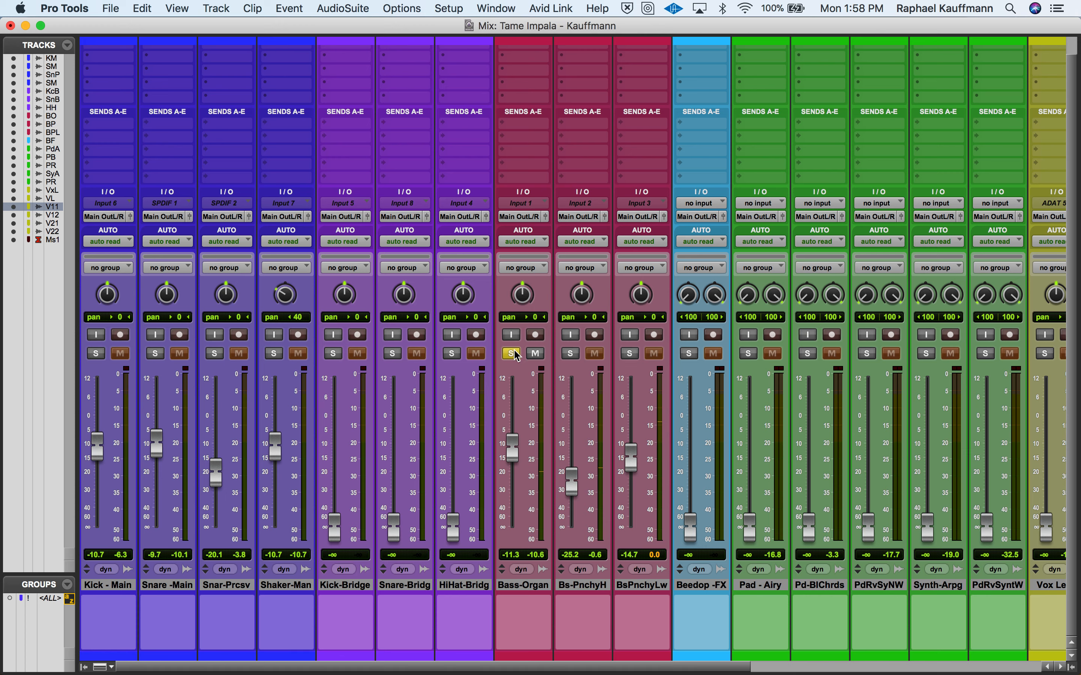
{"action": "left_click", "coordinate": [514, 354]}
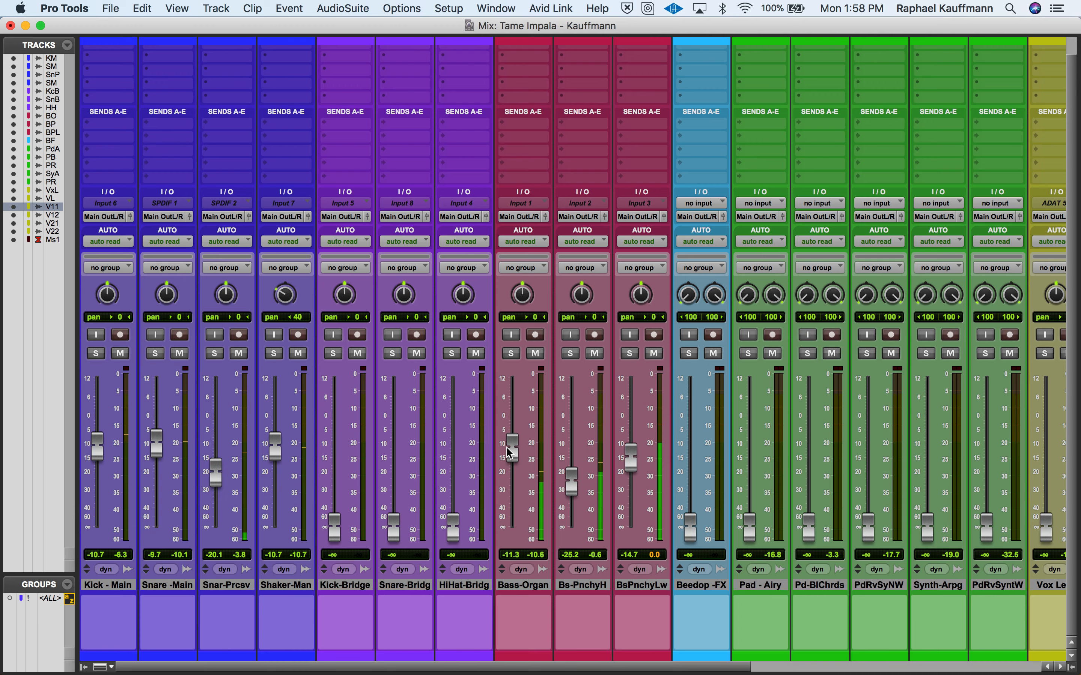
- Nudge the main drum faders up: Kick to −9.7 dB, Snare to −8.9 dB and Shaker to −9.9 dB
{"action": "scroll", "coordinate": [646, 464], "scroll_direction": "right", "scroll_amount": 10}
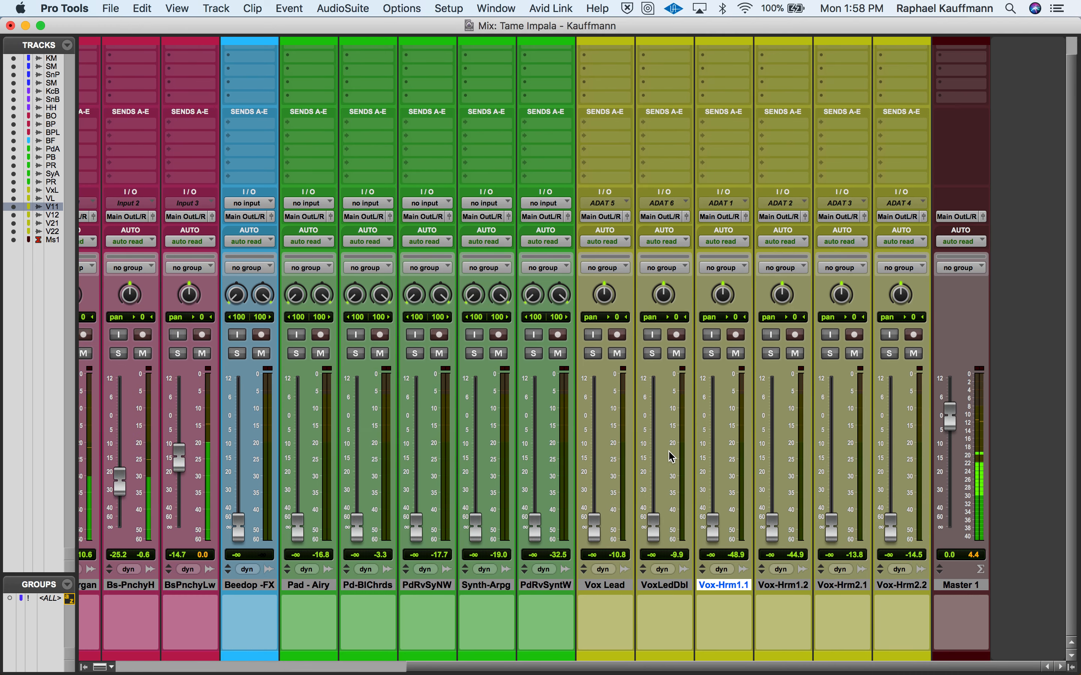
{"action": "scroll", "coordinate": [671, 455], "scroll_direction": "left", "scroll_amount": 10}
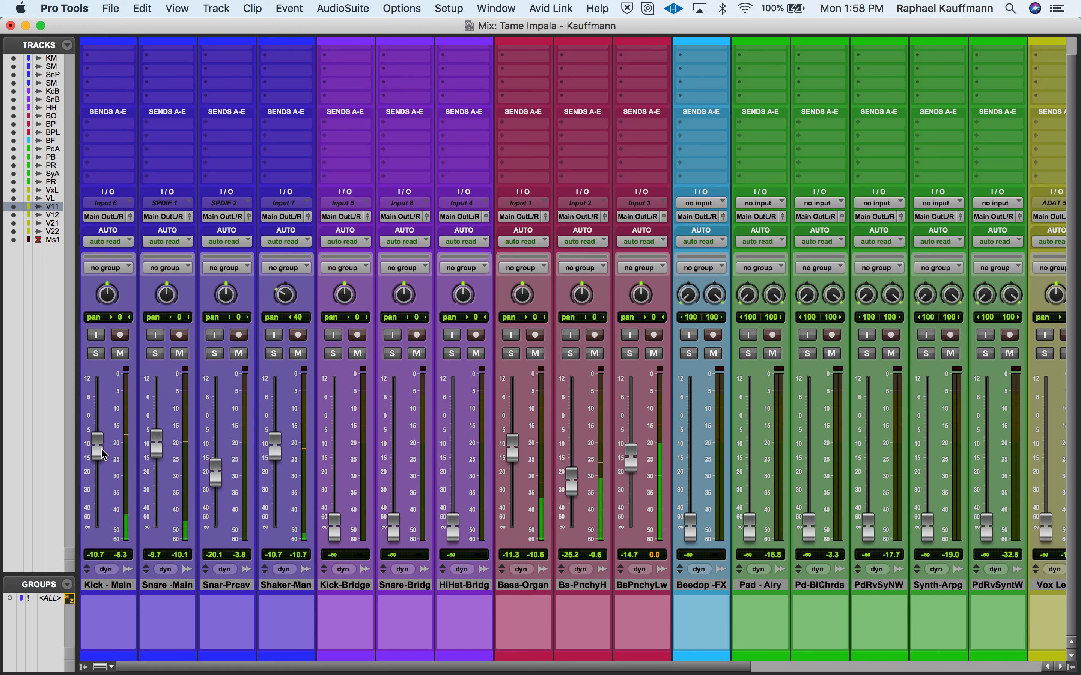
{"action": "left_click_drag", "start_coordinate": [103, 454], "coordinate": [159, 452]}
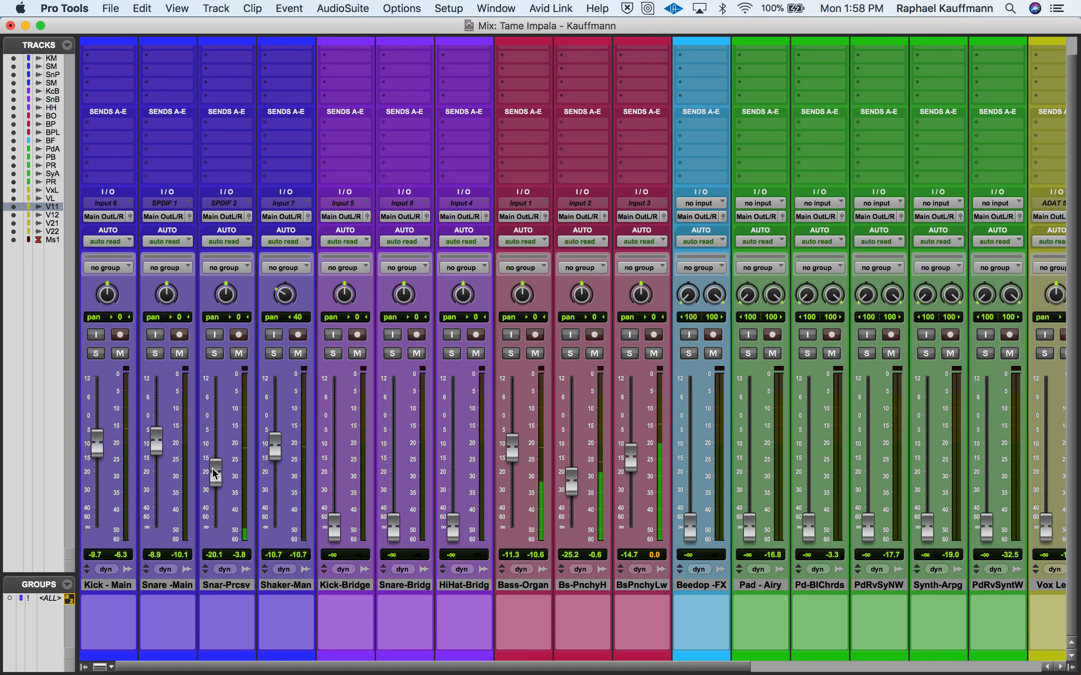
{"action": "left_click_drag", "start_coordinate": [279, 449], "coordinate": [279, 443]}
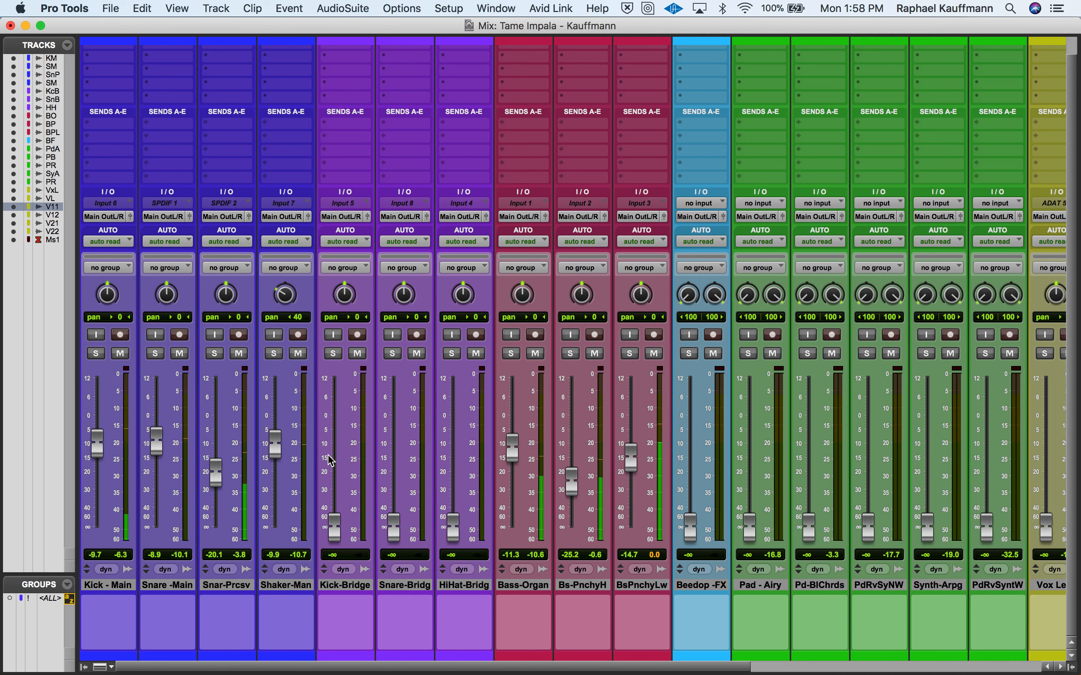
- Lower Bass-Organ to −12.1 dB and Bass-PunchyLow to −15.3 dB
{"action": "scroll", "coordinate": [467, 460], "scroll_direction": "right", "scroll_amount": 10}
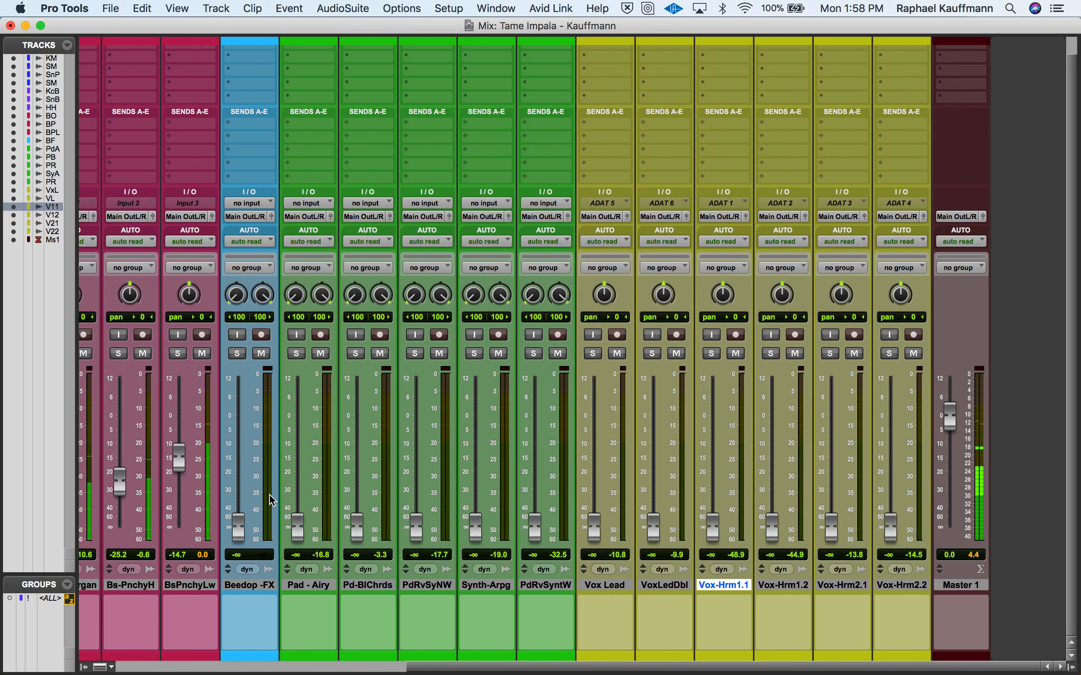
{"action": "left_click_drag", "start_coordinate": [182, 467], "coordinate": [205, 466]}
{"action": "scroll", "coordinate": [203, 465], "scroll_direction": "left", "scroll_amount": 5}
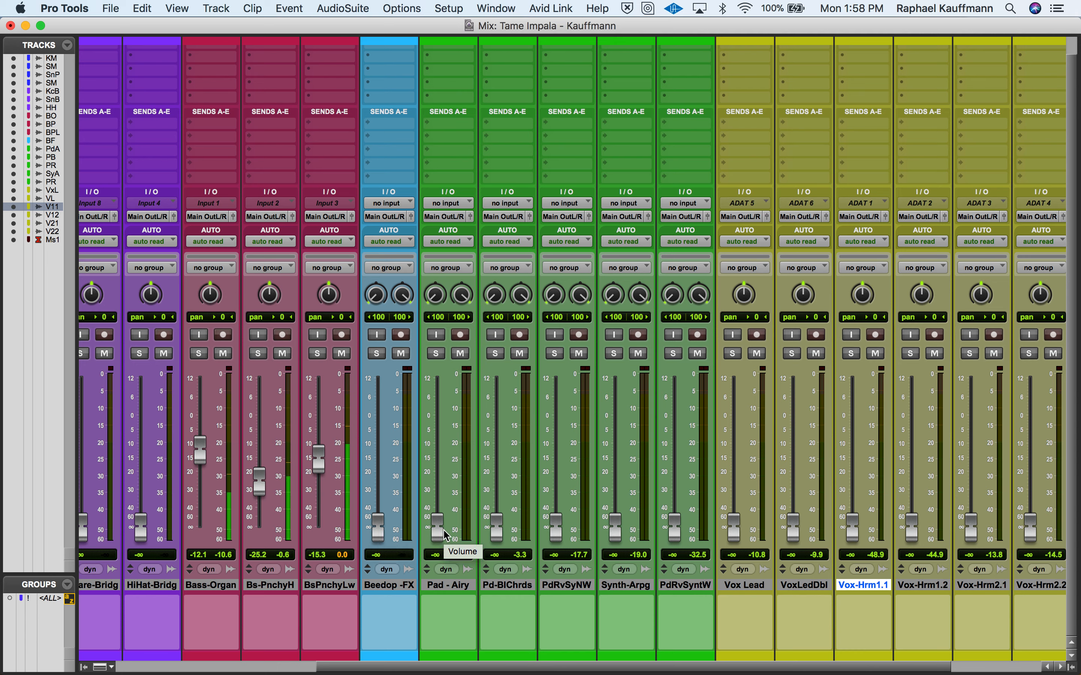
- Bring up the first three pads: Pad-Airy to −21.0 dB, Pad-BellChords to −25.2 dB and PdRvSynthNWh to −23.1 dB
{"action": "left_click_drag", "start_coordinate": [446, 534], "coordinate": [445, 480]}
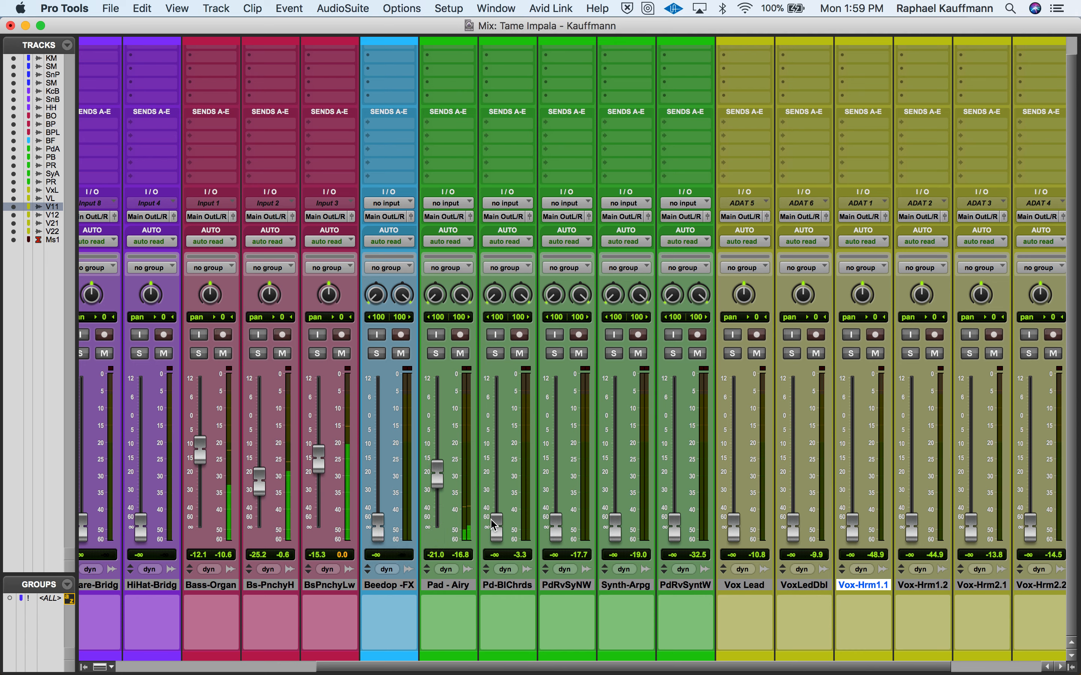
{"action": "left_click_drag", "start_coordinate": [494, 525], "coordinate": [500, 487]}
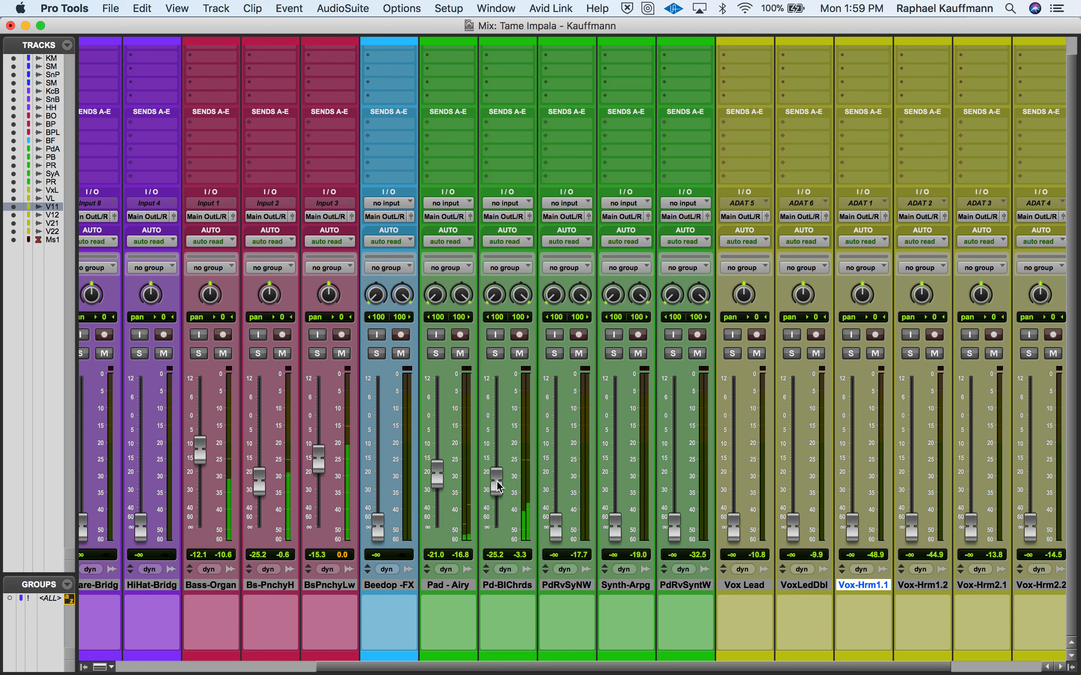
{"action": "left_click_drag", "start_coordinate": [556, 528], "coordinate": [559, 480]}
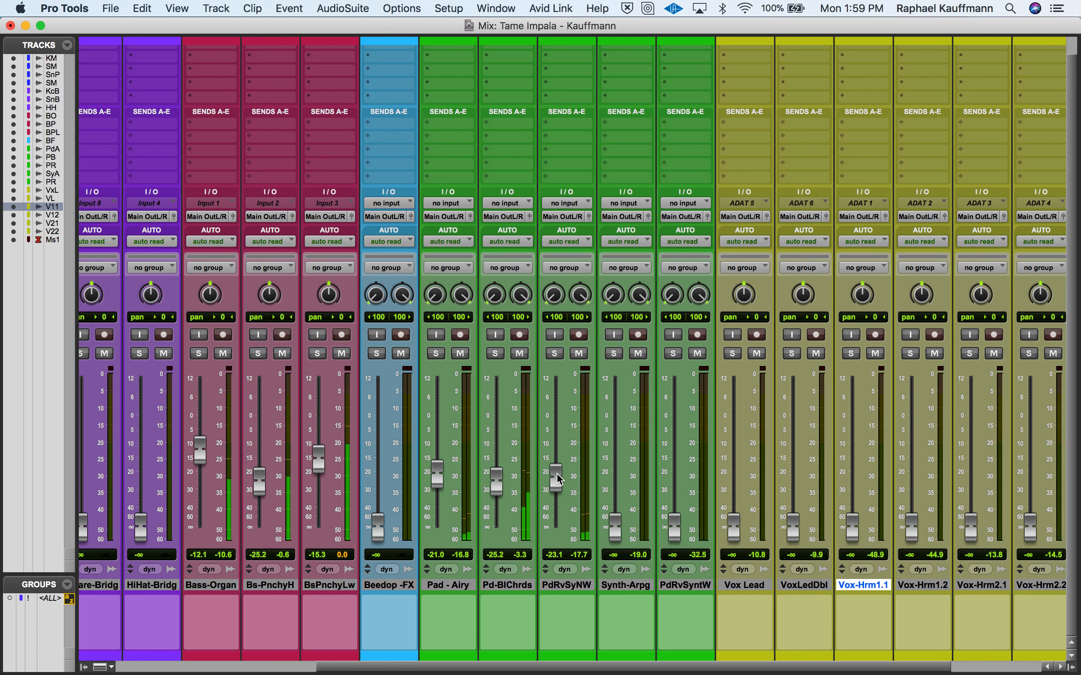
- Solo PdRvSynthNWh and Pad-BellChords, and rebalance them to −18.2 dB and −26.8 dB respectively
{"action": "left_click", "coordinate": [555, 354]}
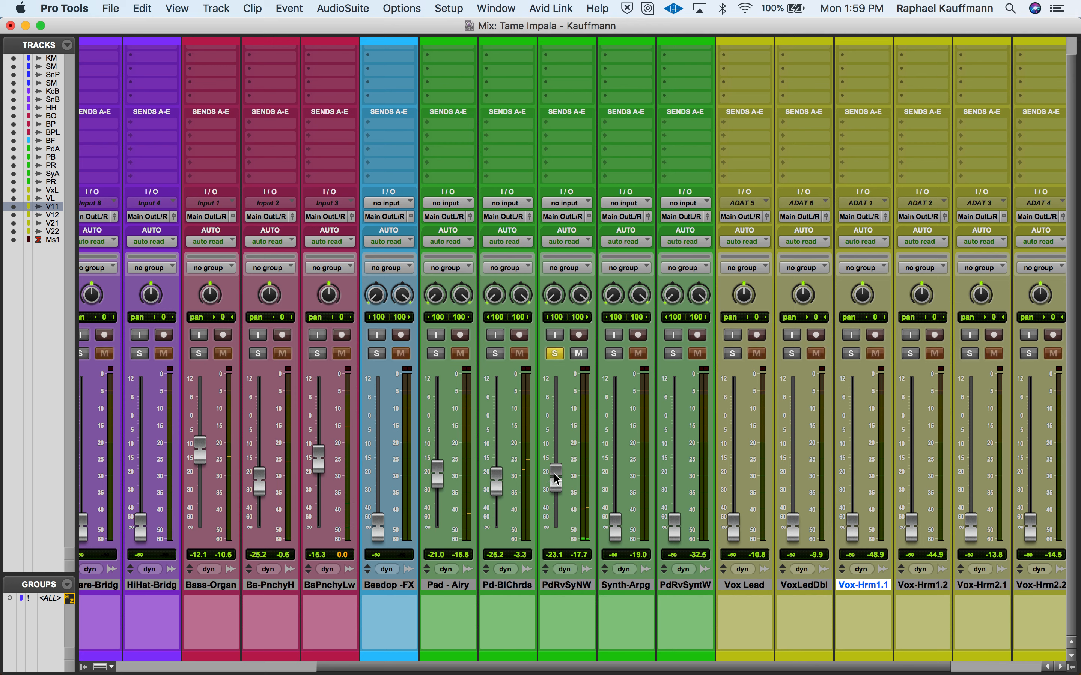
{"action": "left_click_drag", "start_coordinate": [557, 481], "coordinate": [557, 473]}
{"action": "left_click", "coordinate": [495, 354]}
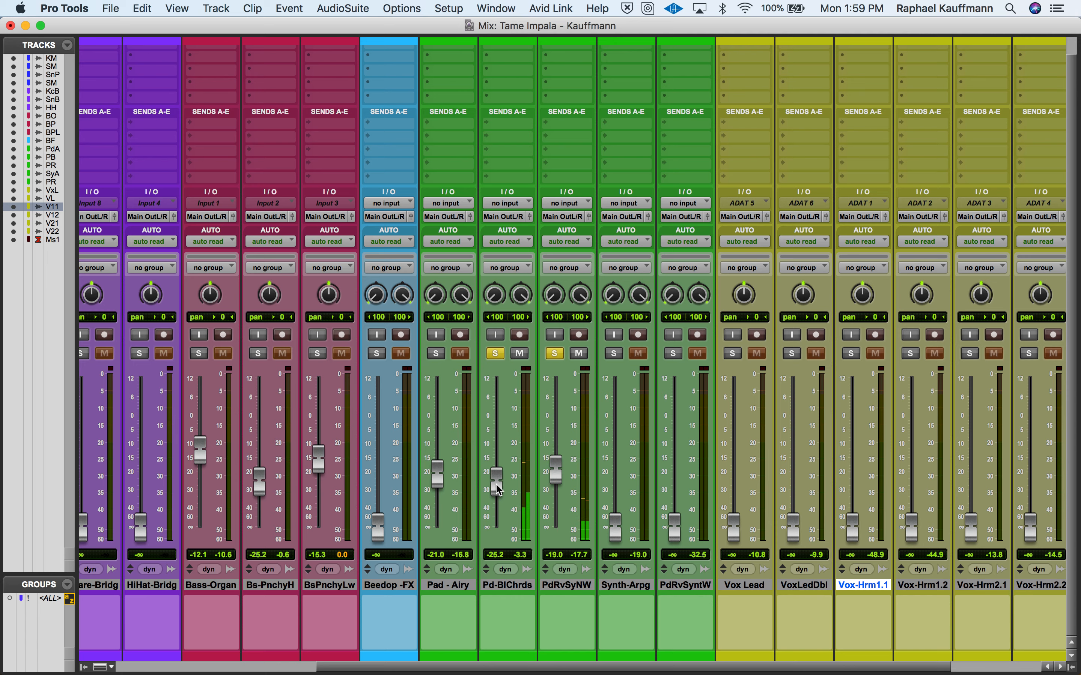
{"action": "left_click_drag", "start_coordinate": [496, 483], "coordinate": [548, 481]}
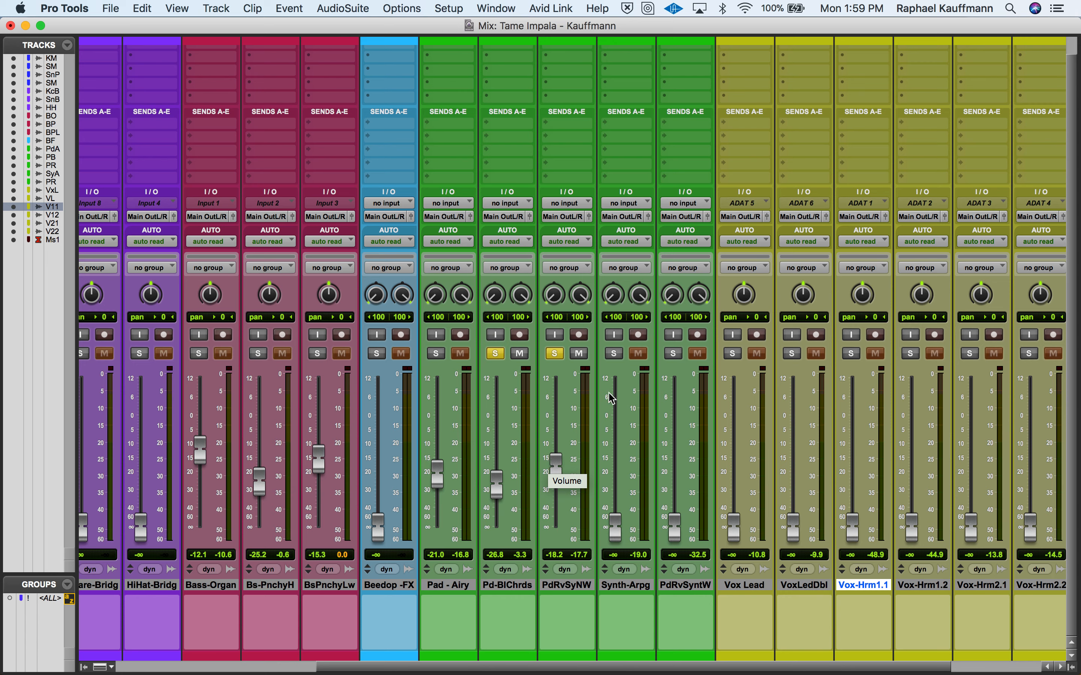
- Add Synth-Arpeggio and Pad-Airy to the solo, and clear the other solos to isolate Pad-Airy
{"action": "left_click", "coordinate": [614, 354]}
{"action": "mouse_move", "coordinate": [615, 530]}
{"action": "left_mouse_down"}
{"action": "mouse_move", "coordinate": [616, 511]}
{"action": "mouse_move", "coordinate": [617, 534]}
{"action": "left_mouse_up"}
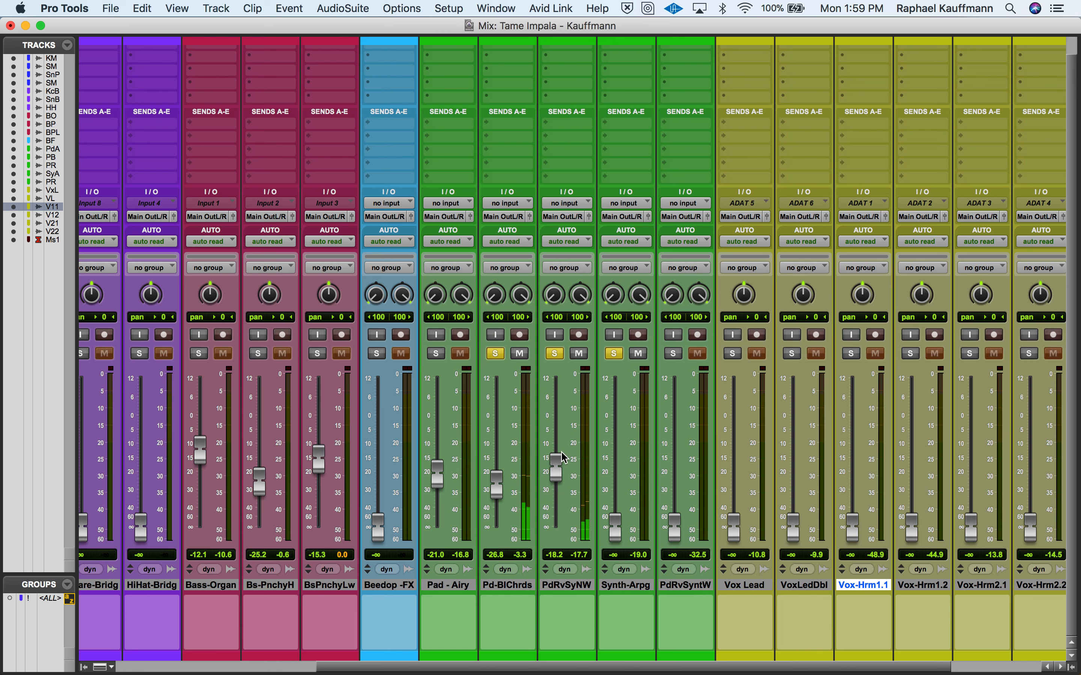
{"action": "left_click", "coordinate": [443, 353]}
{"action": "left_click", "coordinate": [495, 354]}
{"action": "left_click", "coordinate": [555, 354]}
{"action": "left_click", "coordinate": [613, 353]}
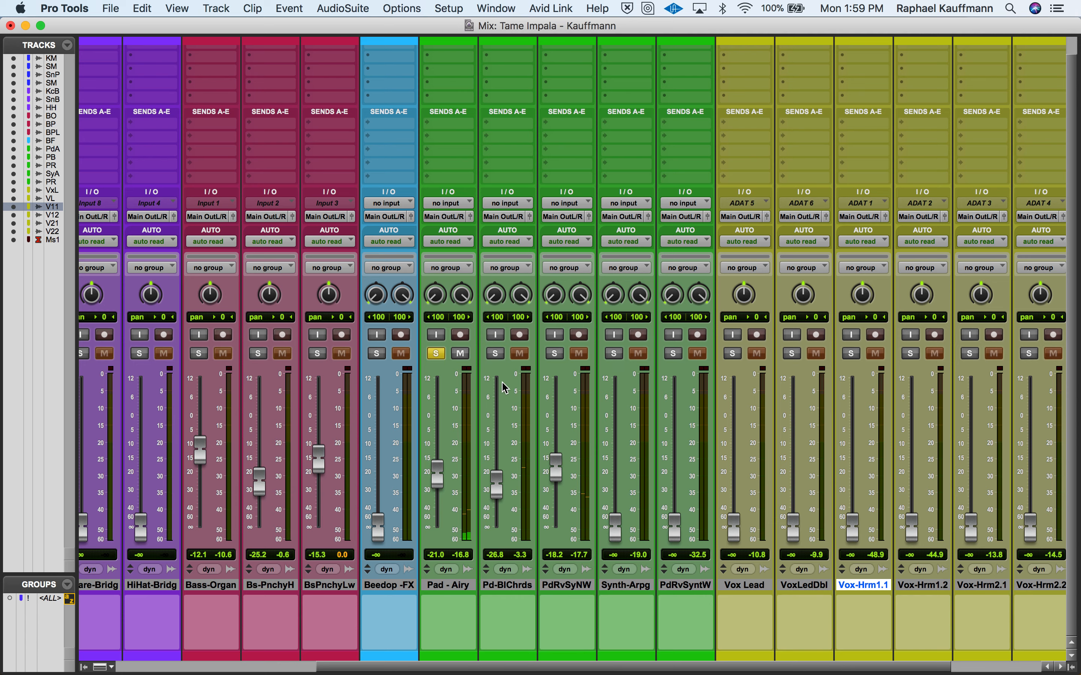
- Solo Pad-BellChords and PdRvSynthNWh alongside Pad-Airy, and set BellChords to −28.5 dB, PdRvSynthNWh to −17.4 dB and Airy to −19.8 dB
{"action": "left_click", "coordinate": [496, 354]}
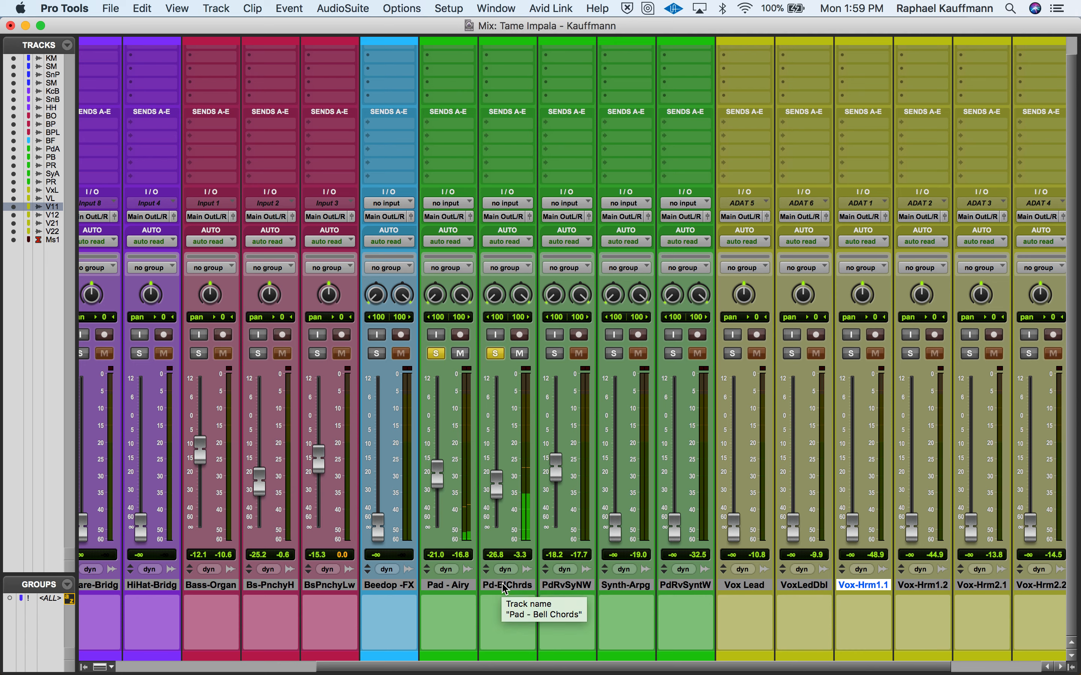
{"action": "left_click", "coordinate": [555, 354]}
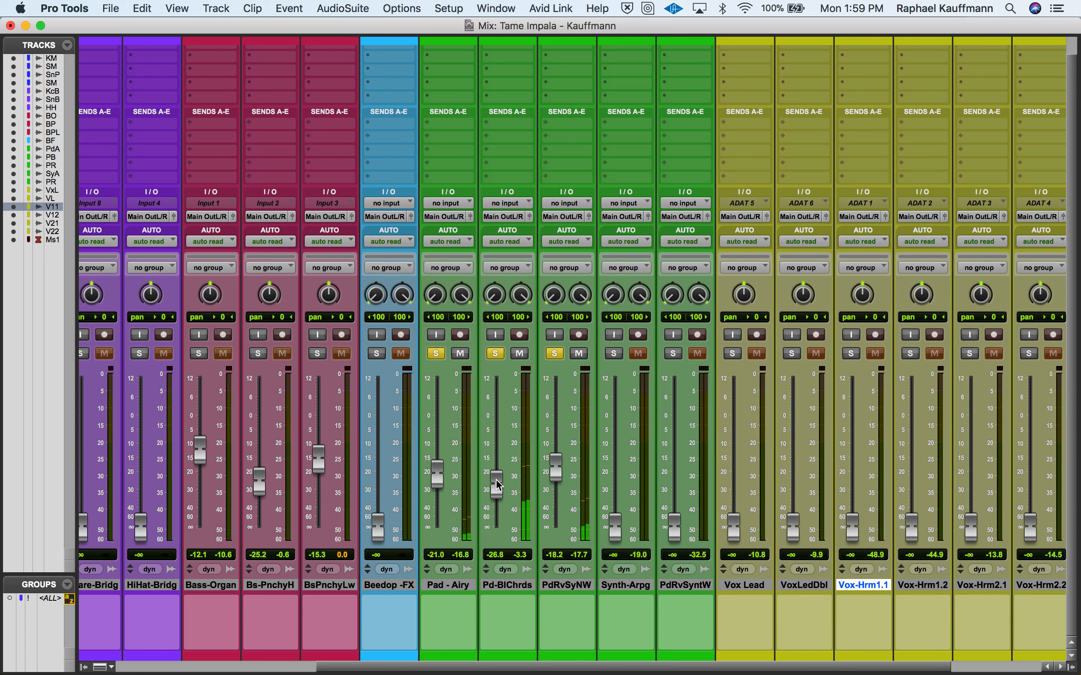
{"action": "left_click_drag", "start_coordinate": [499, 486], "coordinate": [499, 490]}
{"action": "left_click_drag", "start_coordinate": [442, 480], "coordinate": [442, 474]}
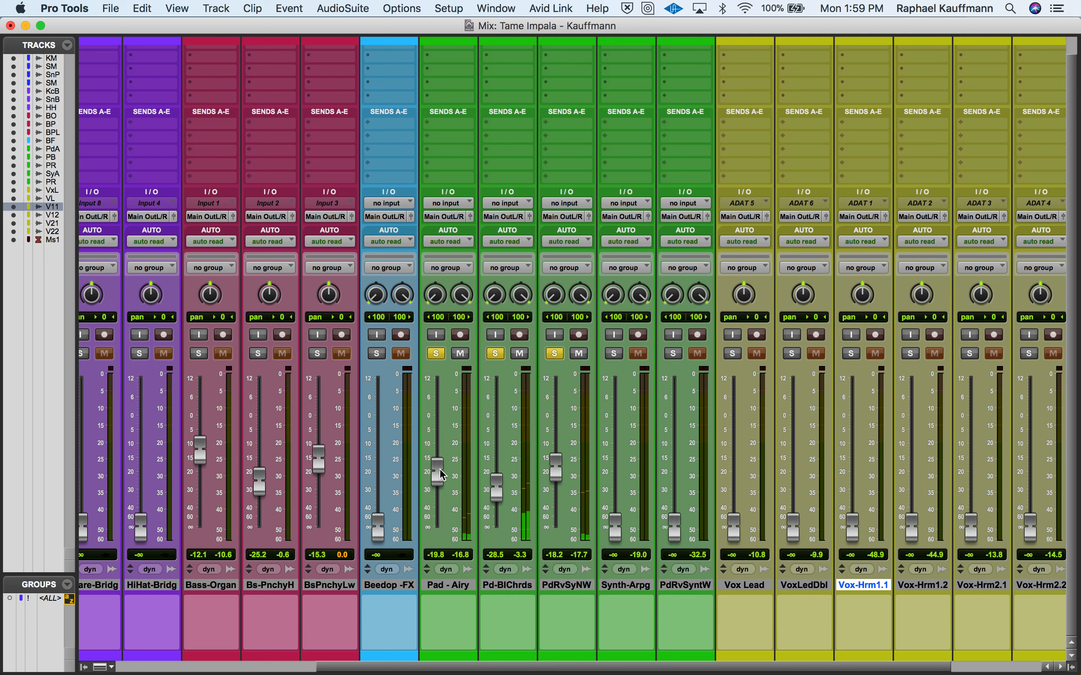
{"action": "left_click_drag", "start_coordinate": [559, 477], "coordinate": [559, 474]}
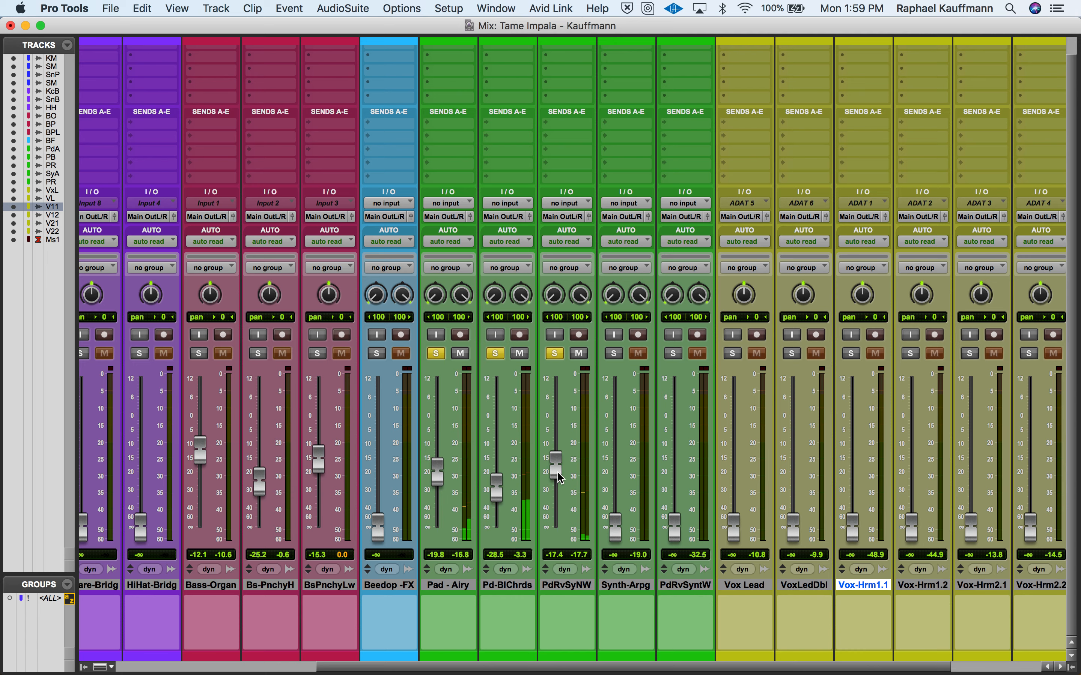
- Raise Synth-Arpeggio to −14.2 dB and briefly audition it in solo with the three soloed pads
{"action": "left_click_drag", "start_coordinate": [620, 534], "coordinate": [619, 463]}
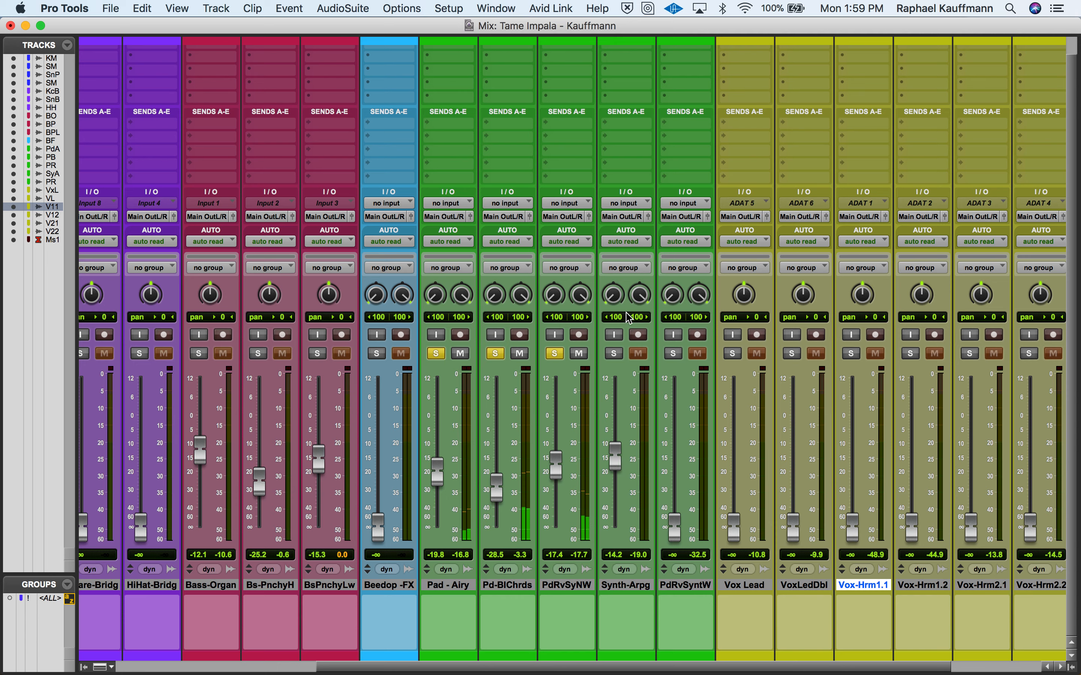
{"action": "left_click", "coordinate": [616, 352]}
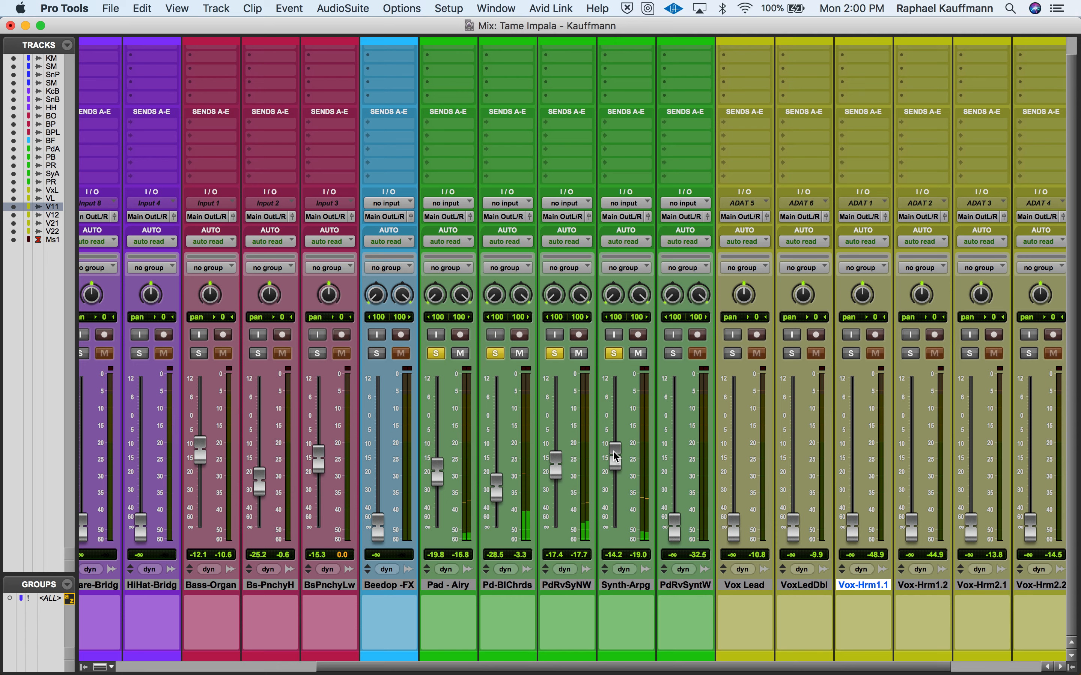
{"action": "left_click", "coordinate": [613, 353]}
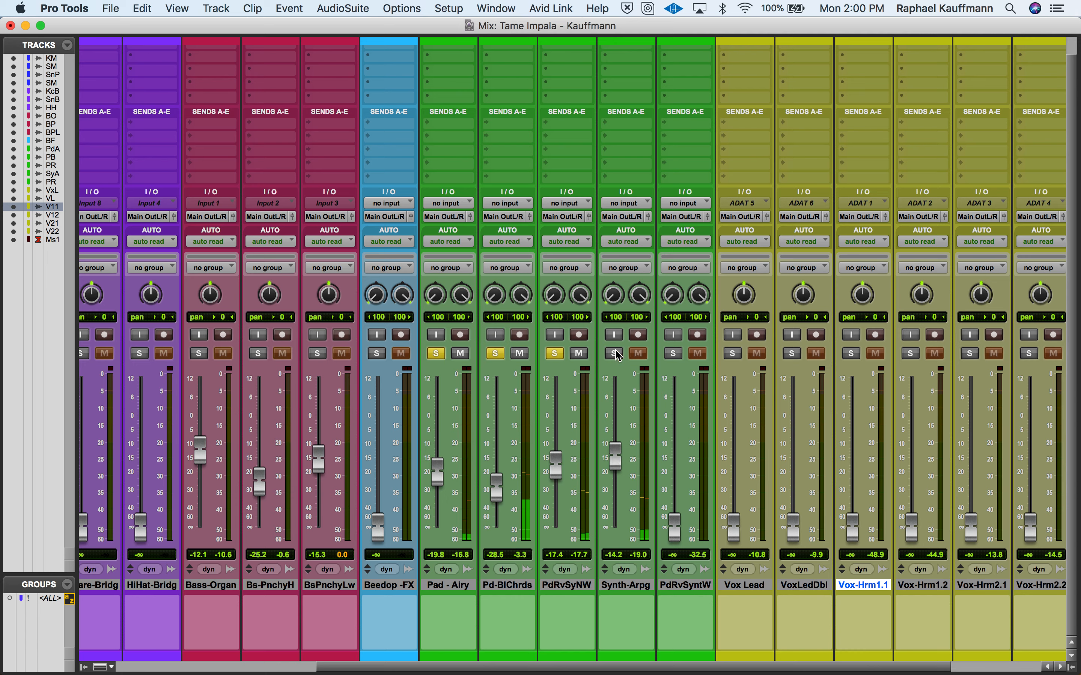
- Clear the solos on PdRvSynthNWh, Pad-BellChords and Pad-Airy to hear the full mix
{"action": "left_click", "coordinate": [556, 354]}
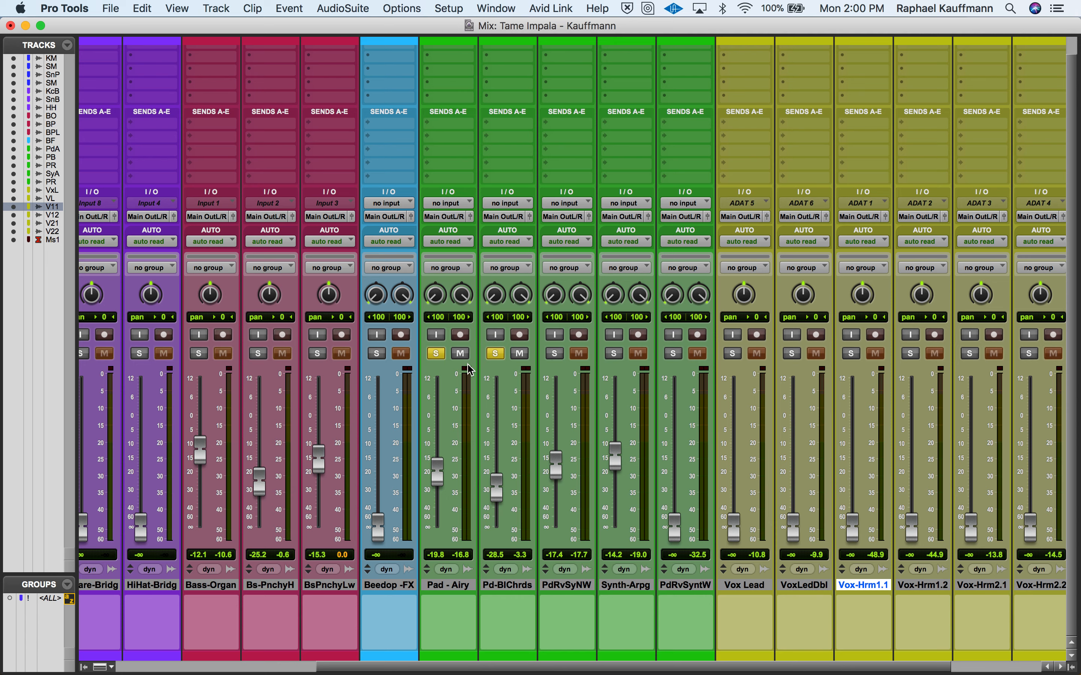
{"action": "left_click", "coordinate": [496, 354]}
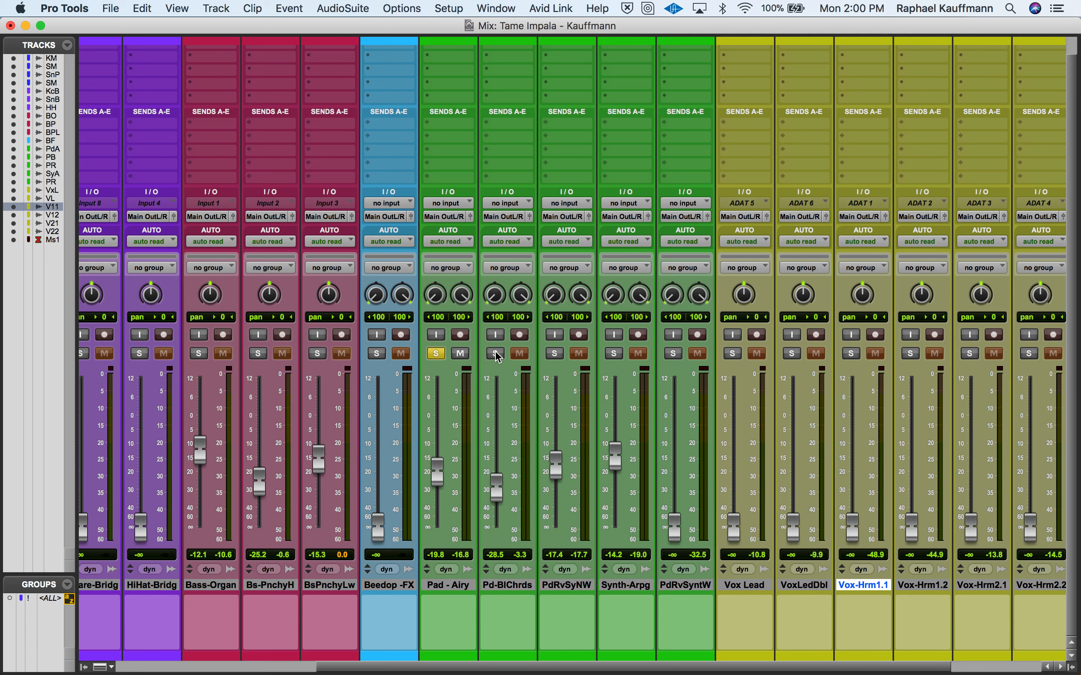
{"action": "left_click", "coordinate": [436, 354]}
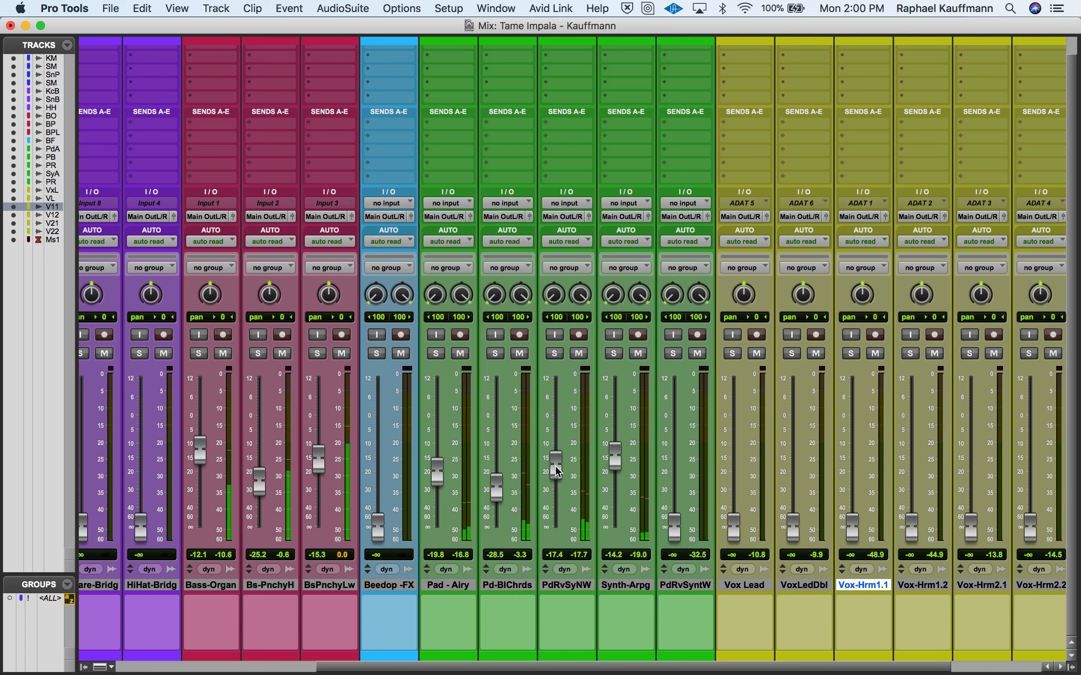
- Set PdRvSynthNWh to −14.7 dB, Pad-BellChords to −22.6, Synth-Arpeggio to −11.5, Pad-Airy to −18.2, Bass-PunchyLow to −16.3 and Bass-Organ to −12.6
{"action": "left_click_drag", "start_coordinate": [556, 467], "coordinate": [556, 459]}
{"action": "left_click_drag", "start_coordinate": [496, 491], "coordinate": [500, 481]}
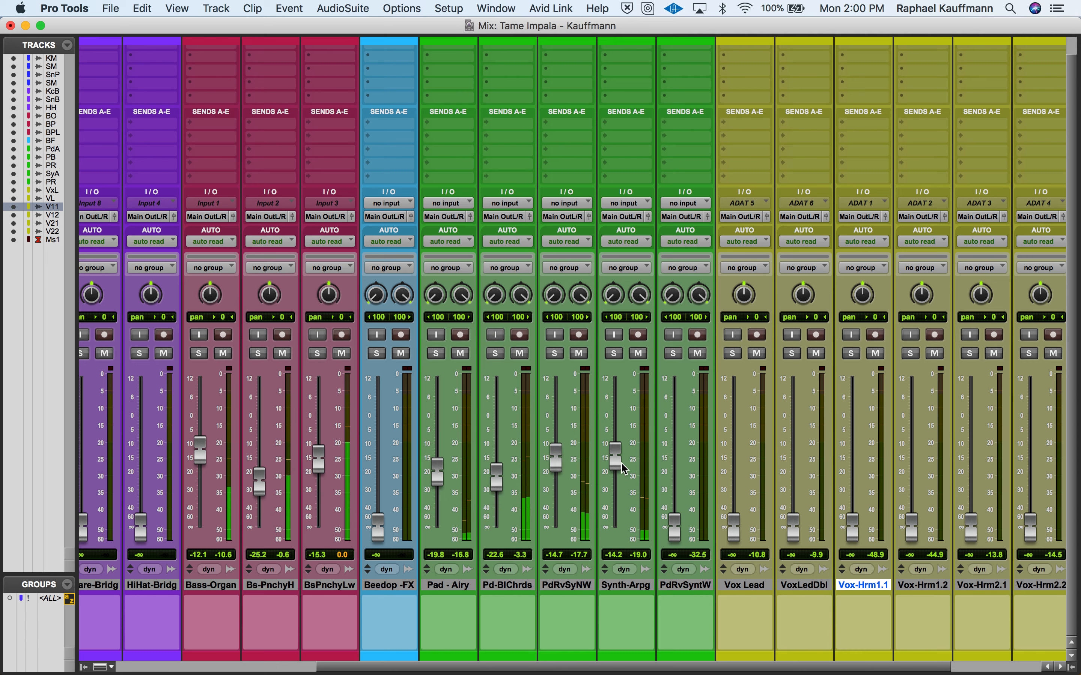
{"action": "left_click_drag", "start_coordinate": [617, 467], "coordinate": [615, 460]}
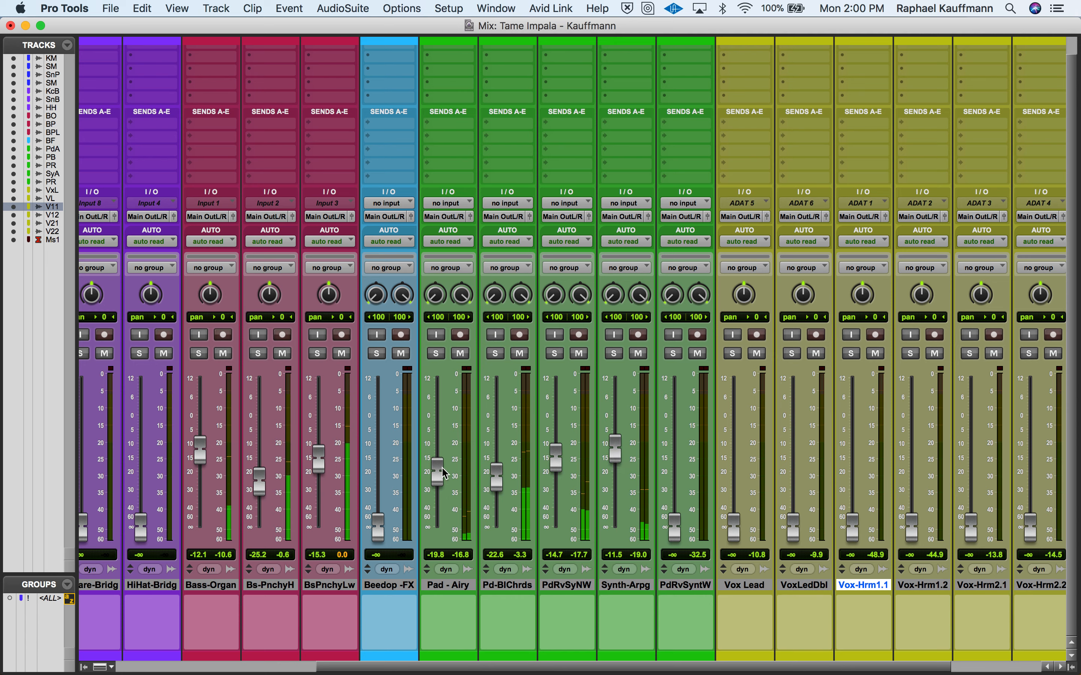
{"action": "left_click_drag", "start_coordinate": [446, 474], "coordinate": [446, 469]}
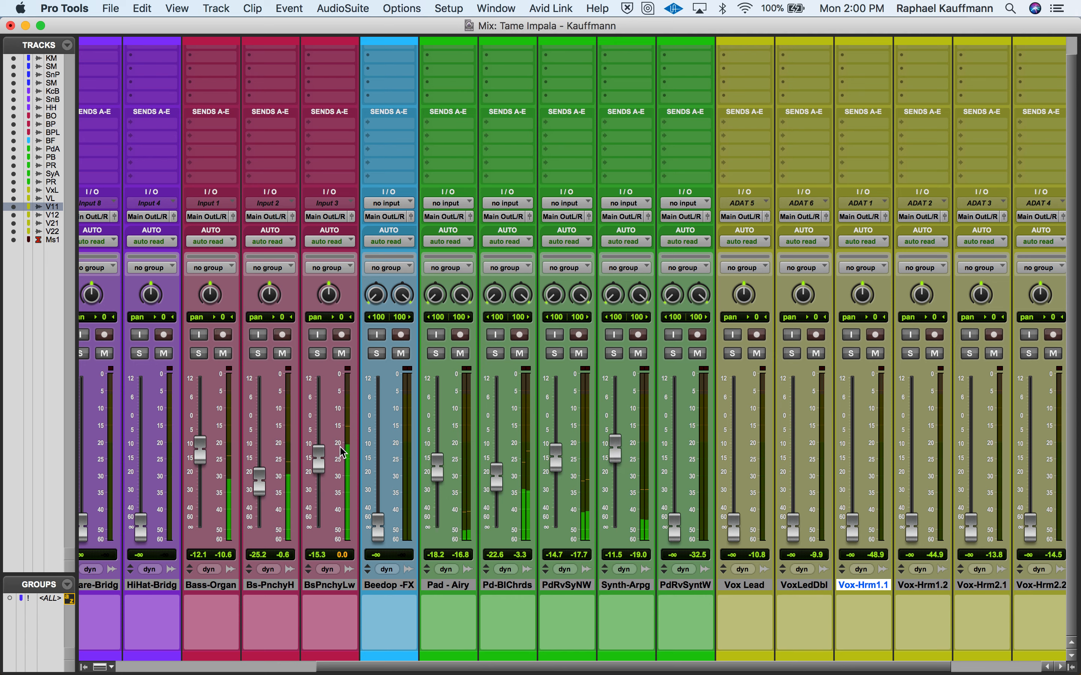
{"action": "left_click_drag", "start_coordinate": [325, 453], "coordinate": [324, 456]}
{"action": "left_click_drag", "start_coordinate": [200, 449], "coordinate": [200, 451]}
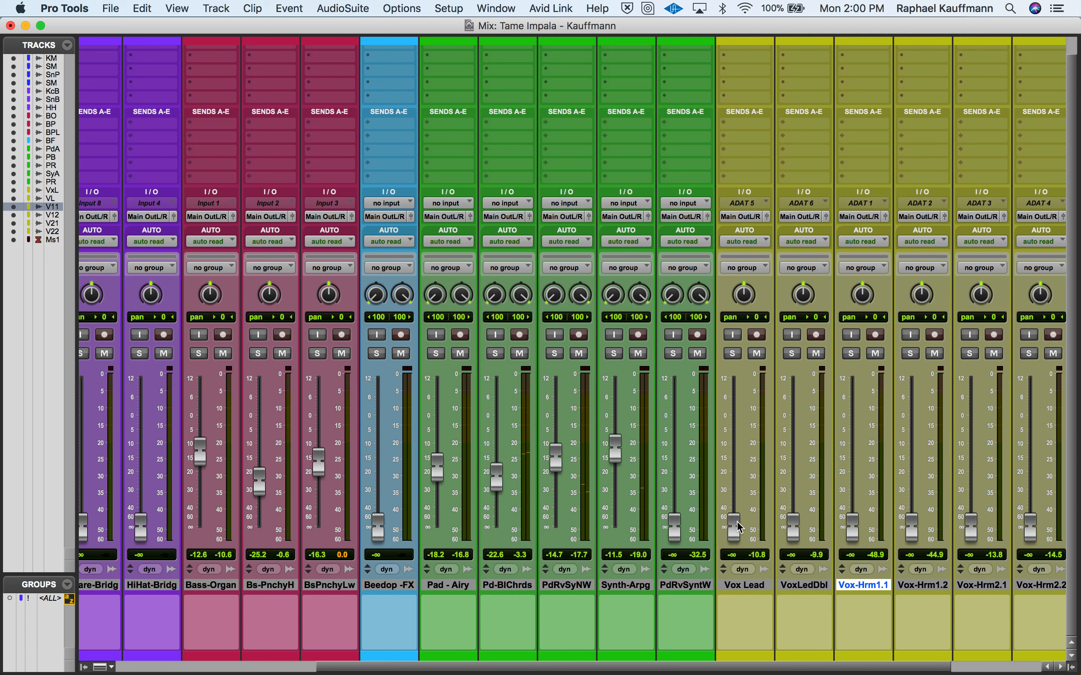
- Check the vocal clips in the Edit window, and raise Vox Lead to −7.8 dB and VoxLeadDouble to −8.4 dB in the mixer
{"action": "key", "text": "super+equal"}
{"action": "scroll", "coordinate": [737, 523], "scroll_direction": "down", "scroll_amount": 10}
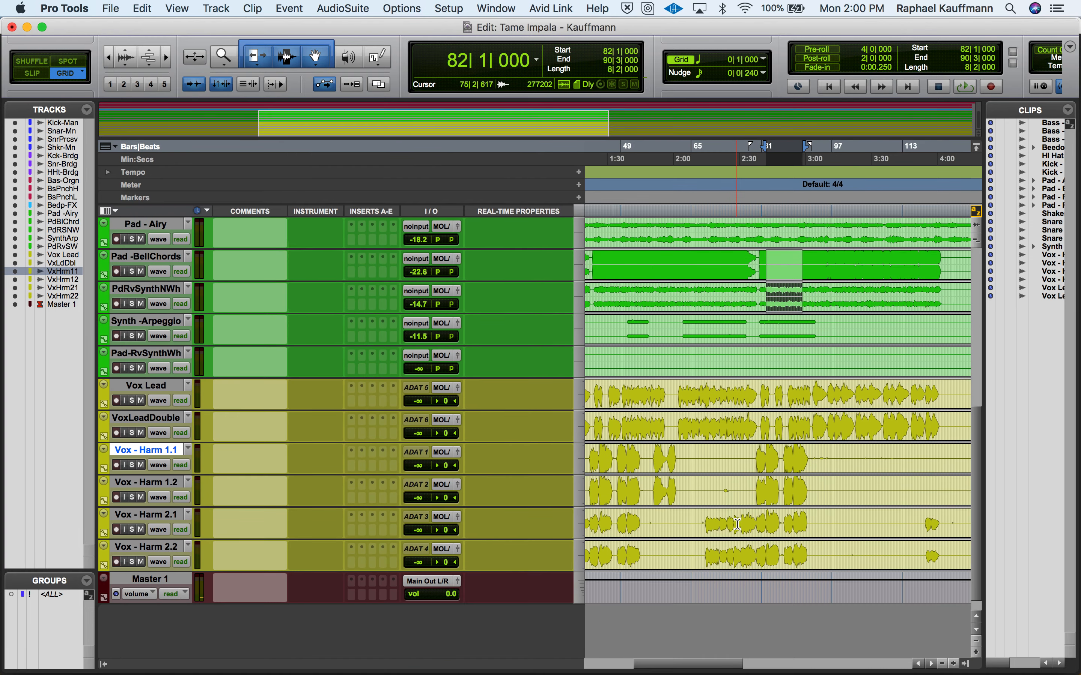
{"action": "scroll", "coordinate": [737, 524], "scroll_direction": "up", "scroll_amount": 3}
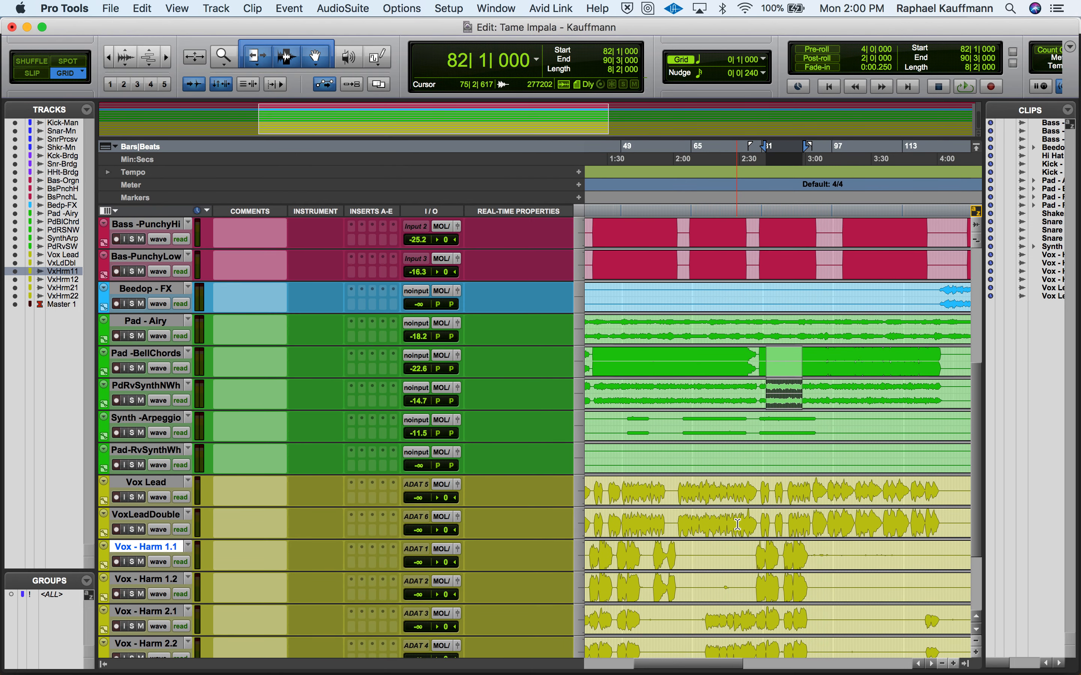
{"action": "key", "text": "super+equal"}
{"action": "left_click_drag", "start_coordinate": [736, 526], "coordinate": [738, 440]}
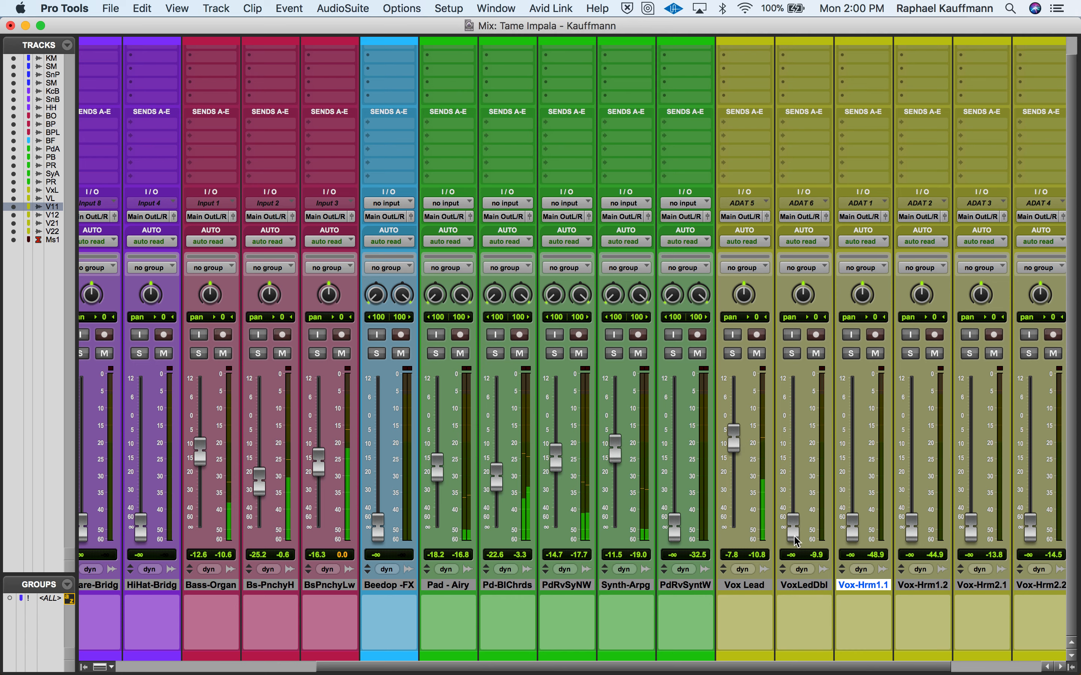
{"action": "left_click_drag", "start_coordinate": [795, 539], "coordinate": [789, 444]}
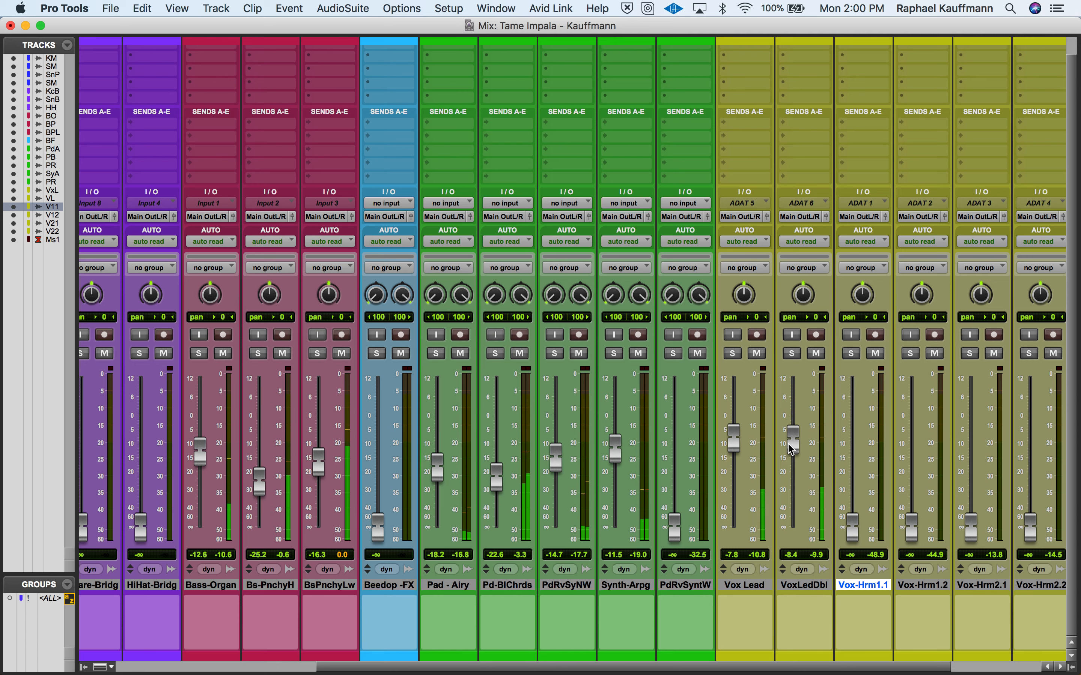
- Raise Vox-Harm 1.1 and Vox-Harm 1.2 to −11.5 dB each and solo both tracks
{"action": "left_click_drag", "start_coordinate": [853, 528], "coordinate": [848, 453]}
{"action": "left_click_drag", "start_coordinate": [911, 522], "coordinate": [911, 446]}
{"action": "left_click", "coordinate": [851, 354]}
{"action": "left_click", "coordinate": [911, 353]}
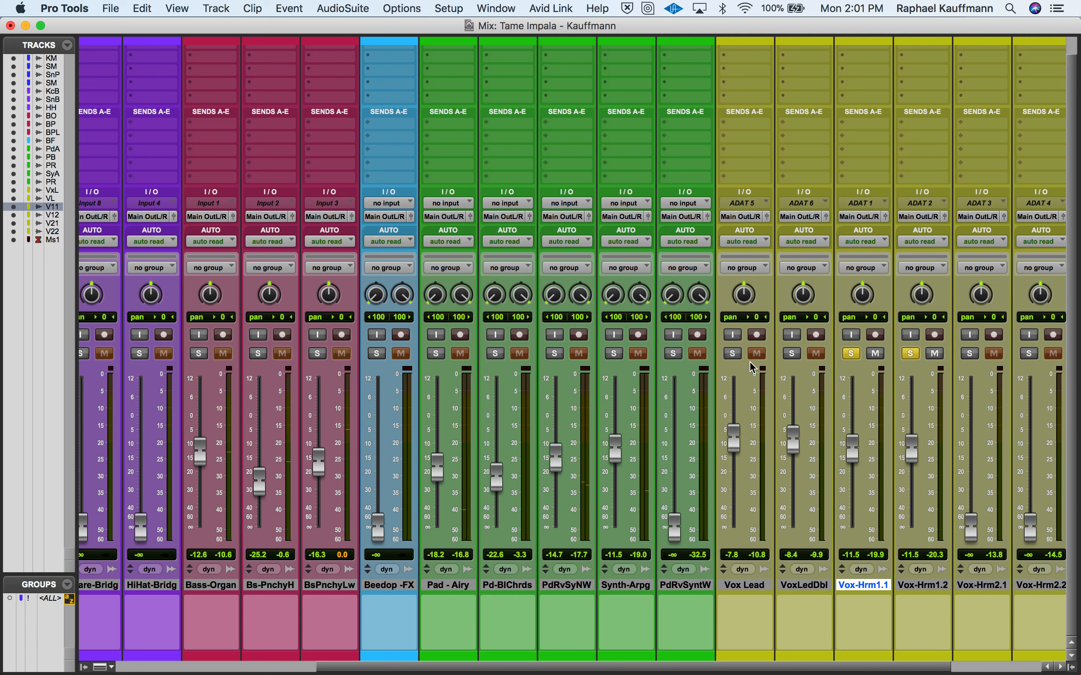
- Add Vox Lead, VoxLeadDouble, Vox-Harm 2.1 and Vox-Harm 2.2 to the solo so all six vocal tracks are soloed
{"action": "left_click", "coordinate": [733, 356]}
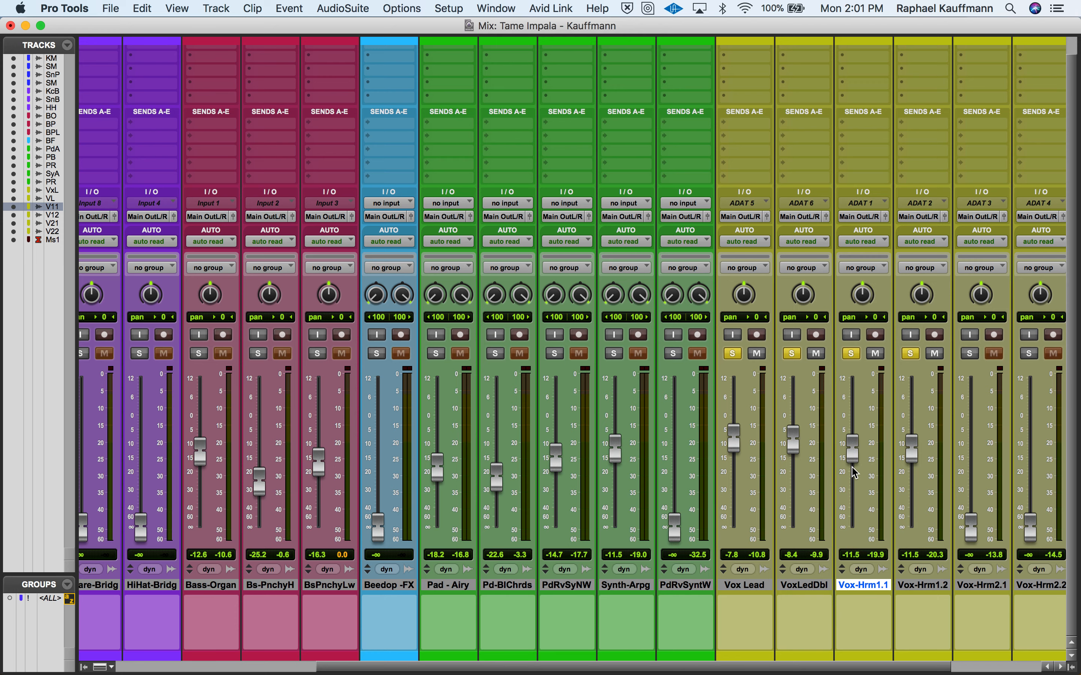
{"action": "scroll", "coordinate": [854, 473], "scroll_direction": "right", "scroll_amount": 5}
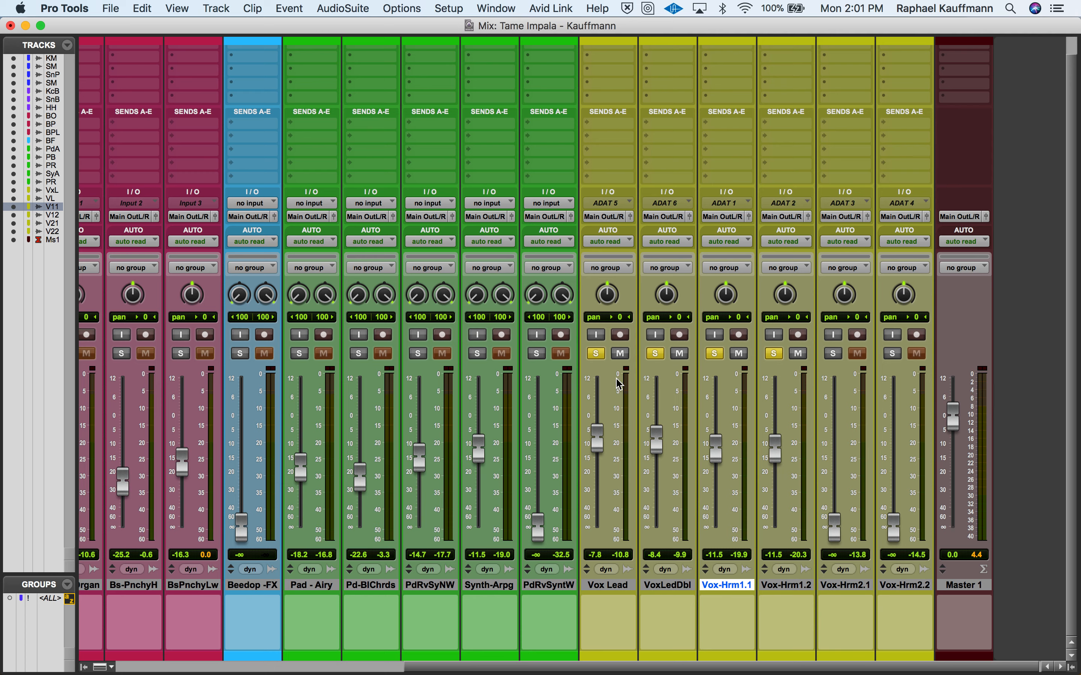
{"action": "left_click", "coordinate": [833, 353]}
{"action": "left_click", "coordinate": [892, 354]}
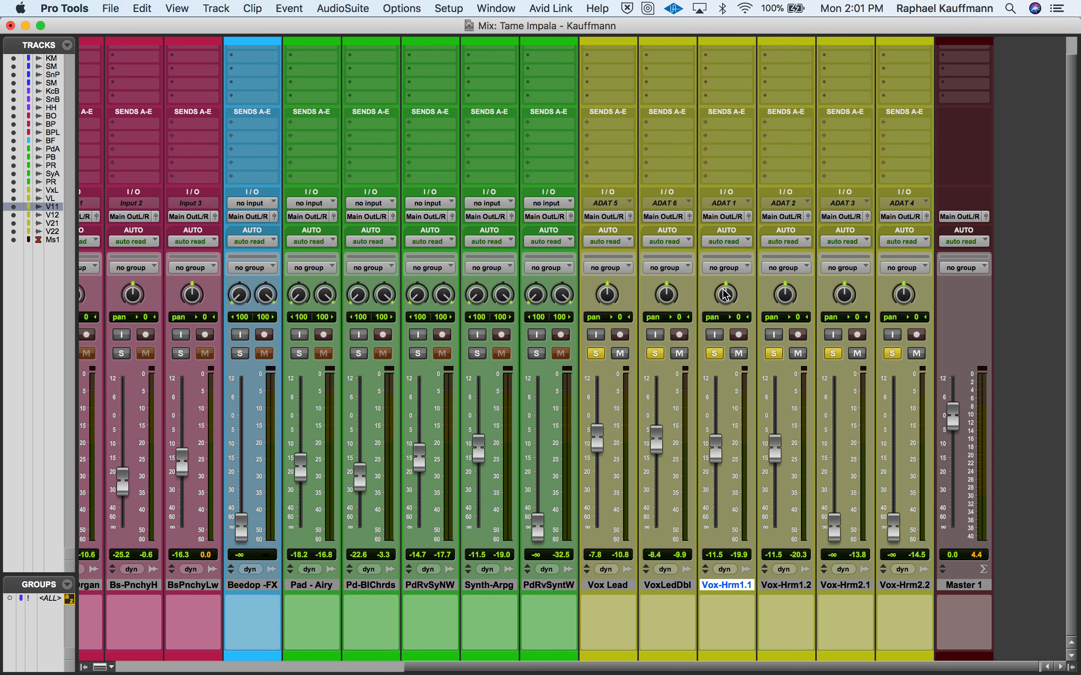
- Pan Vox-Harm 1.1 to 69 left and Vox-Harm 1.2 to 76 right, and audition the soloed vocals
{"action": "left_click_drag", "start_coordinate": [726, 295], "coordinate": [712, 324]}
{"action": "left_click_drag", "start_coordinate": [786, 298], "coordinate": [783, 258]}
{"action": "key", "text": "space"}
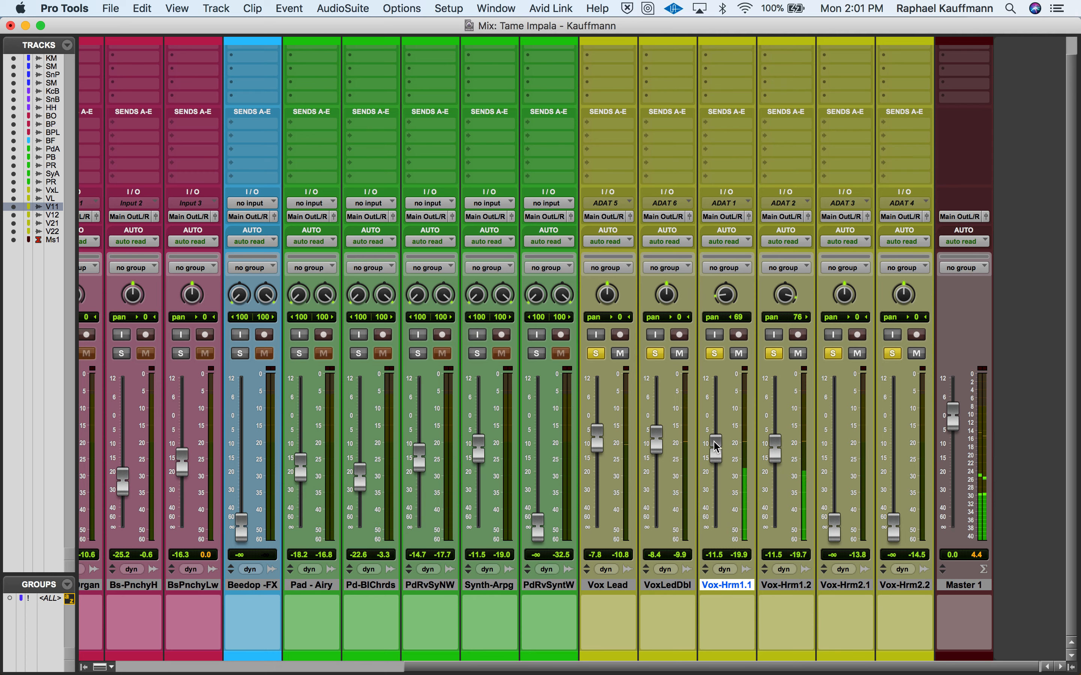
{"action": "key", "text": "space"}
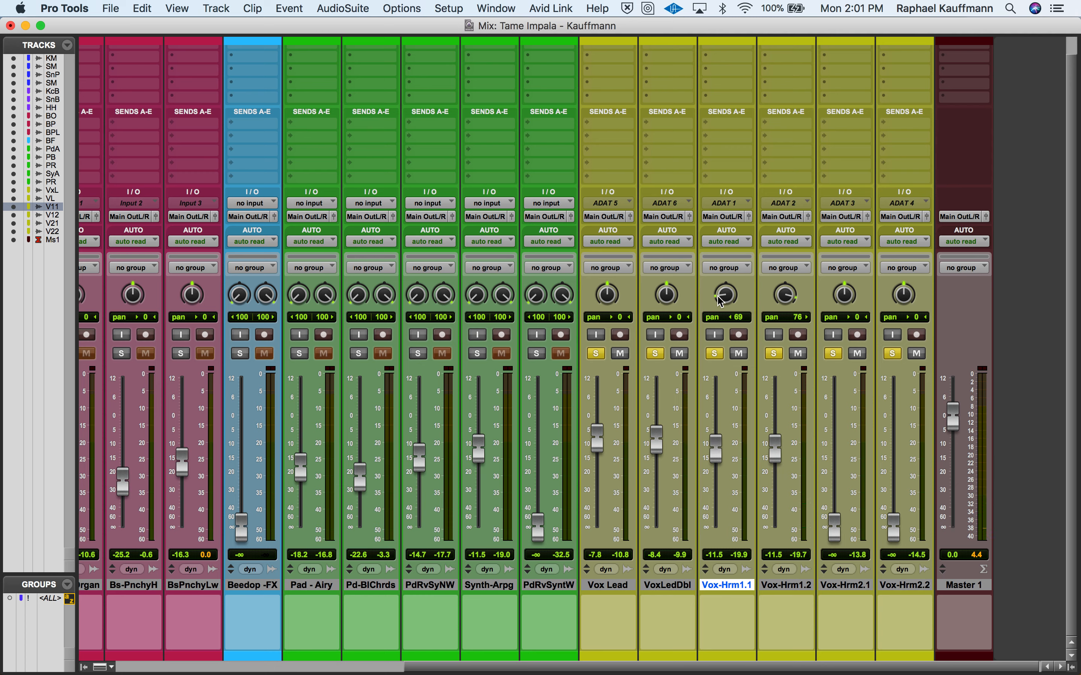
- Pan Vox-Harm 1.1 to 77 left and raise Vox-Harm 2.1 and Vox-Harm 2.2 to −12.1 dB each
{"action": "left_click_drag", "start_coordinate": [721, 302], "coordinate": [720, 299]}
{"action": "left_click_drag", "start_coordinate": [838, 528], "coordinate": [835, 452]}
{"action": "left_click_drag", "start_coordinate": [898, 528], "coordinate": [896, 450]}
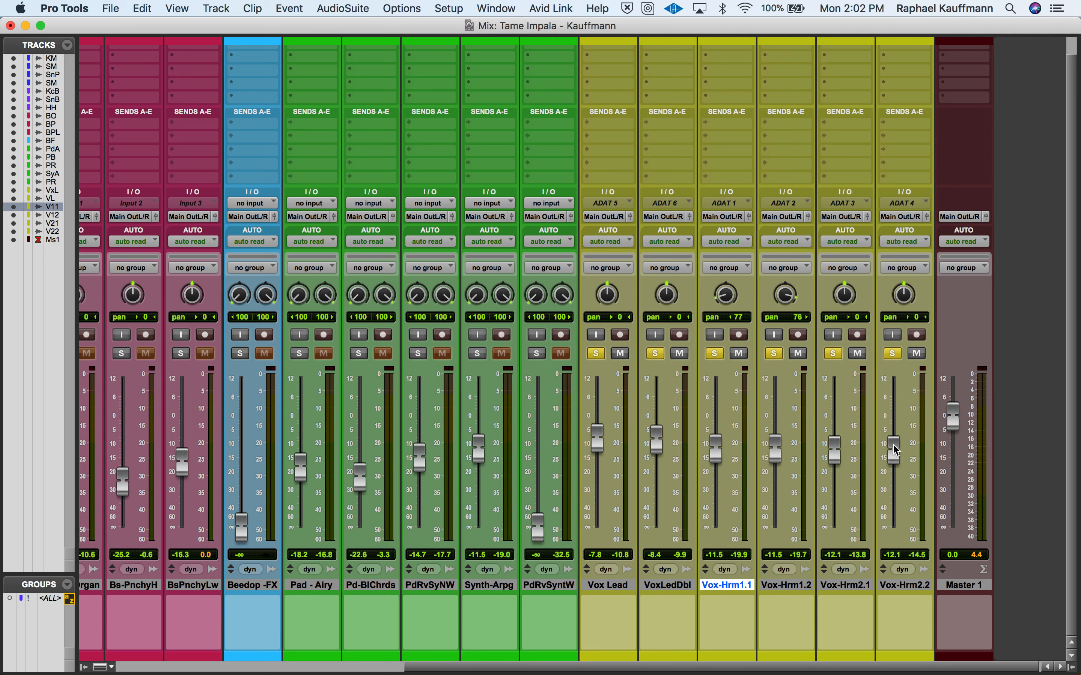
- Take Vox-Harm 1.1 and Vox-Harm 1.2 out of the solo and audition the remaining four vocal tracks
{"action": "key", "text": "space"}
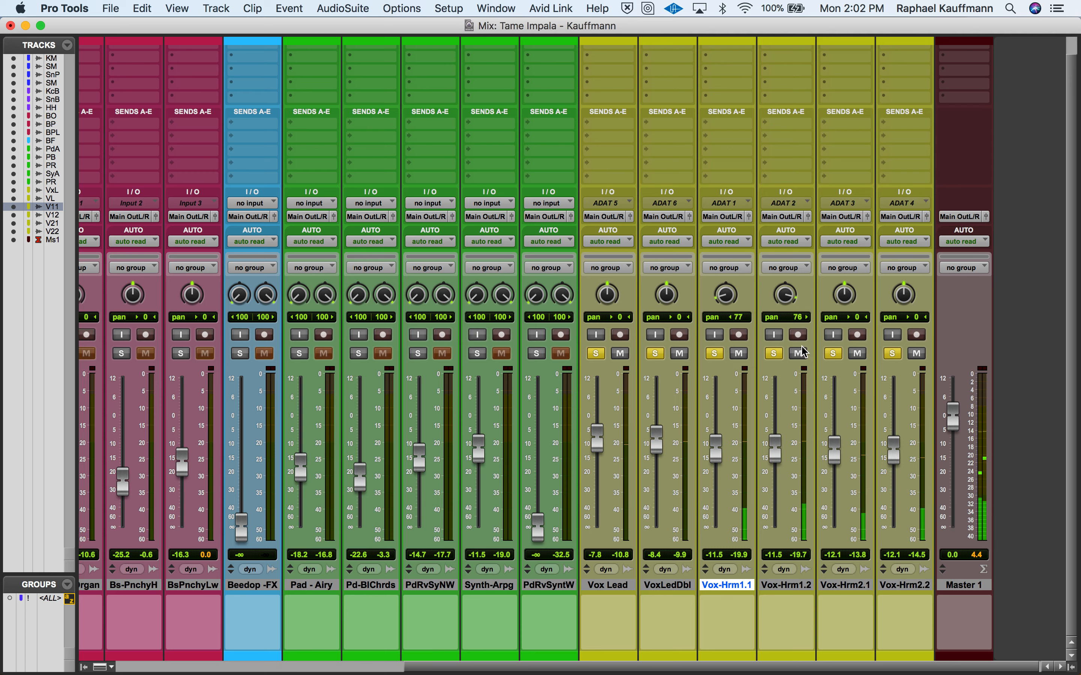
{"action": "left_click", "coordinate": [773, 353]}
{"action": "left_click", "coordinate": [715, 353]}
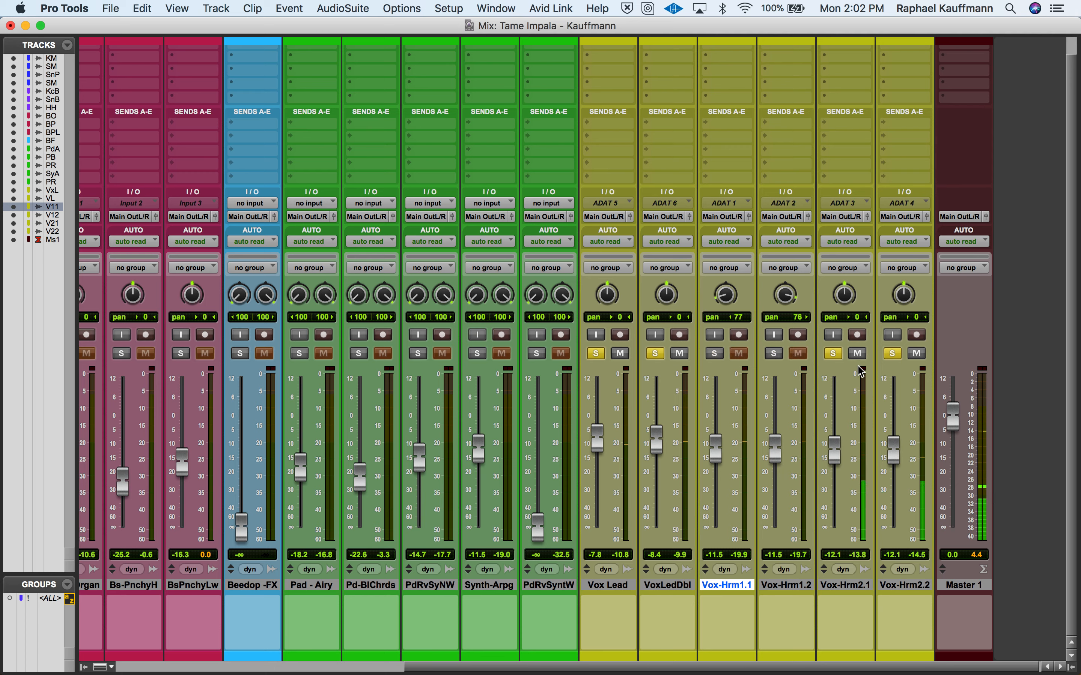
{"action": "key", "text": "space"}
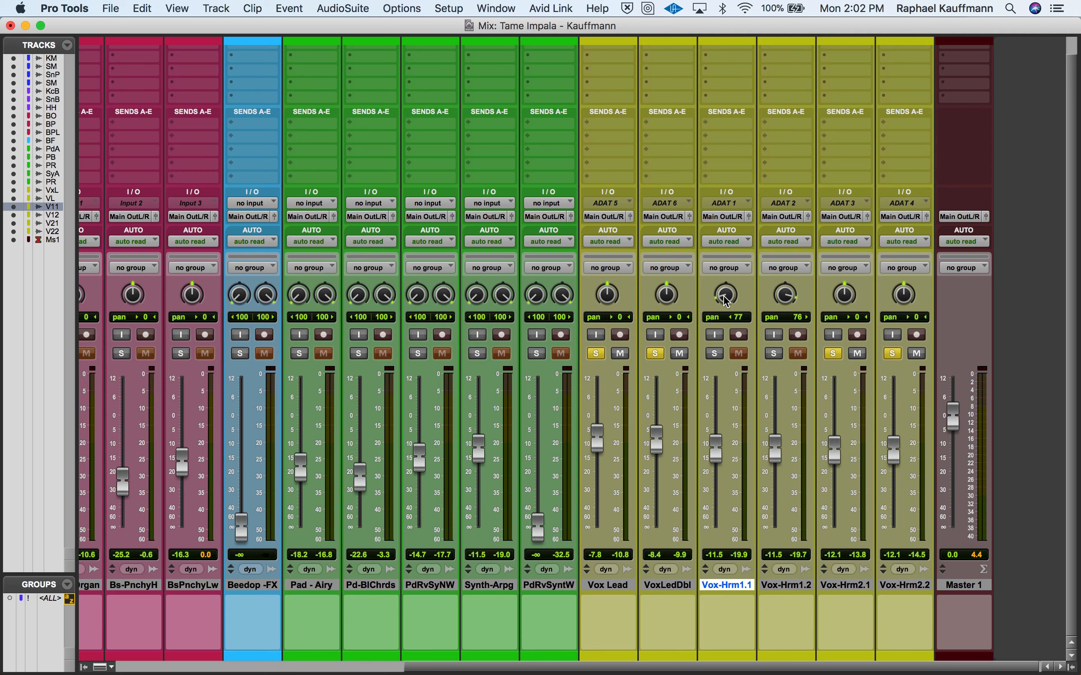
- Pan Vox-Harm 2.1 to 56 left and Vox-Harm 2.2 to 53 right, and audition them with Vox-Harm 1.1 and 1.2 soloed again
{"action": "left_click_drag", "start_coordinate": [848, 289], "coordinate": [819, 302]}
{"action": "left_click_drag", "start_coordinate": [903, 295], "coordinate": [900, 262]}
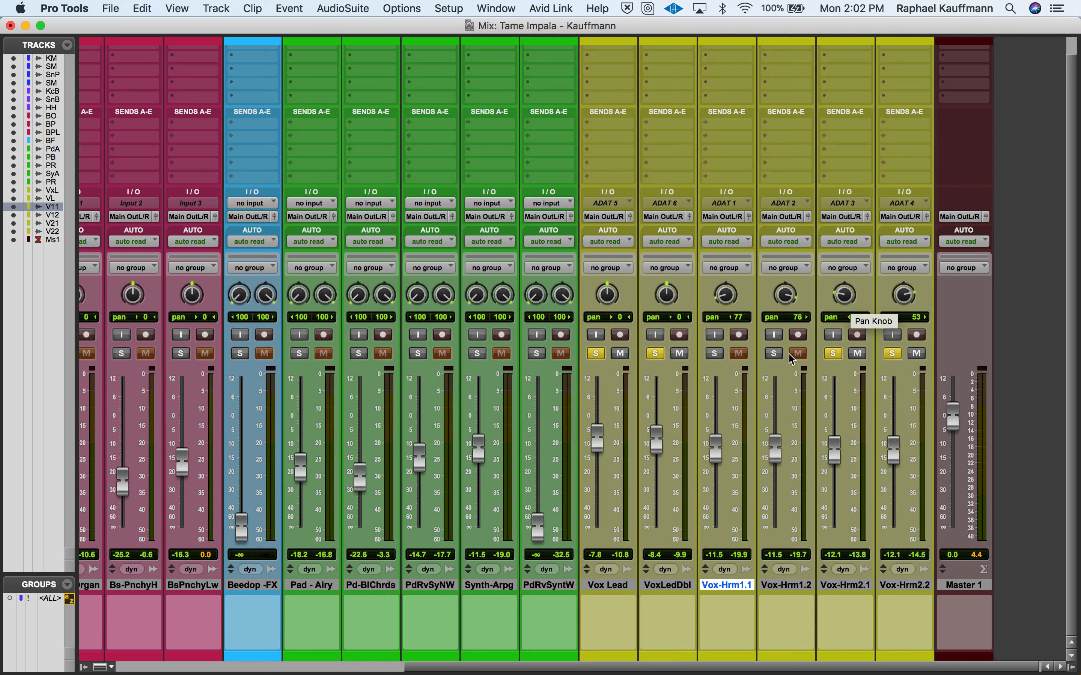
{"action": "left_click", "coordinate": [775, 354]}
{"action": "left_click", "coordinate": [717, 353]}
{"action": "key", "text": "space"}
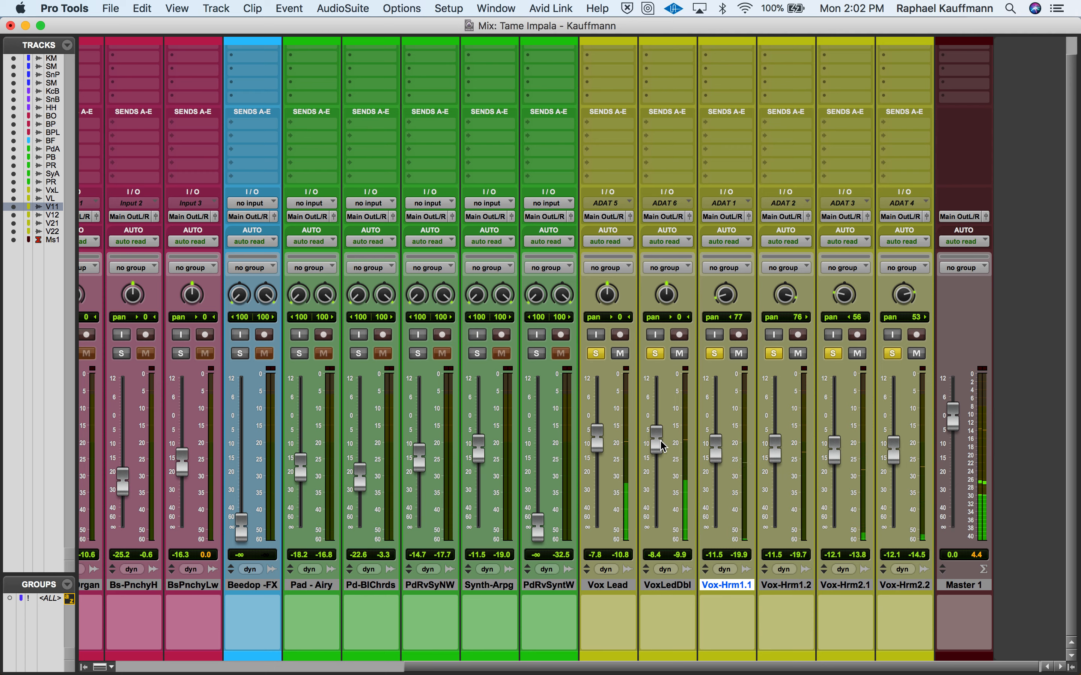
- Remove the solo from all six vocal tracks
{"action": "left_click", "coordinate": [598, 354]}
{"action": "left_click", "coordinate": [655, 354]}
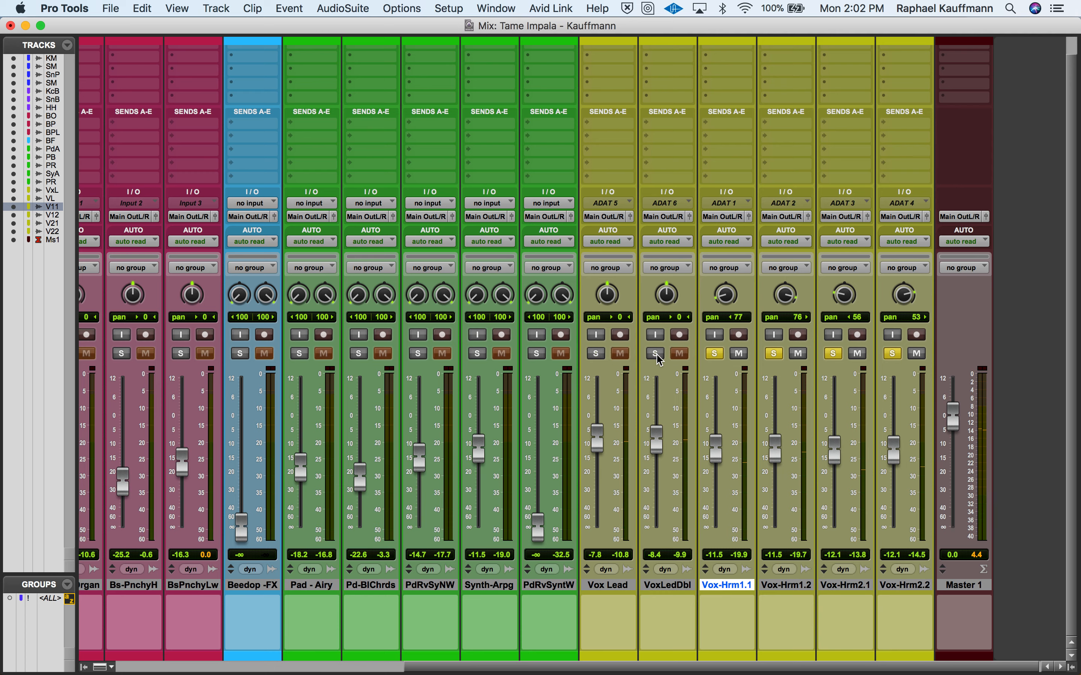
{"action": "left_click", "coordinate": [715, 354]}
{"action": "left_click", "coordinate": [774, 355]}
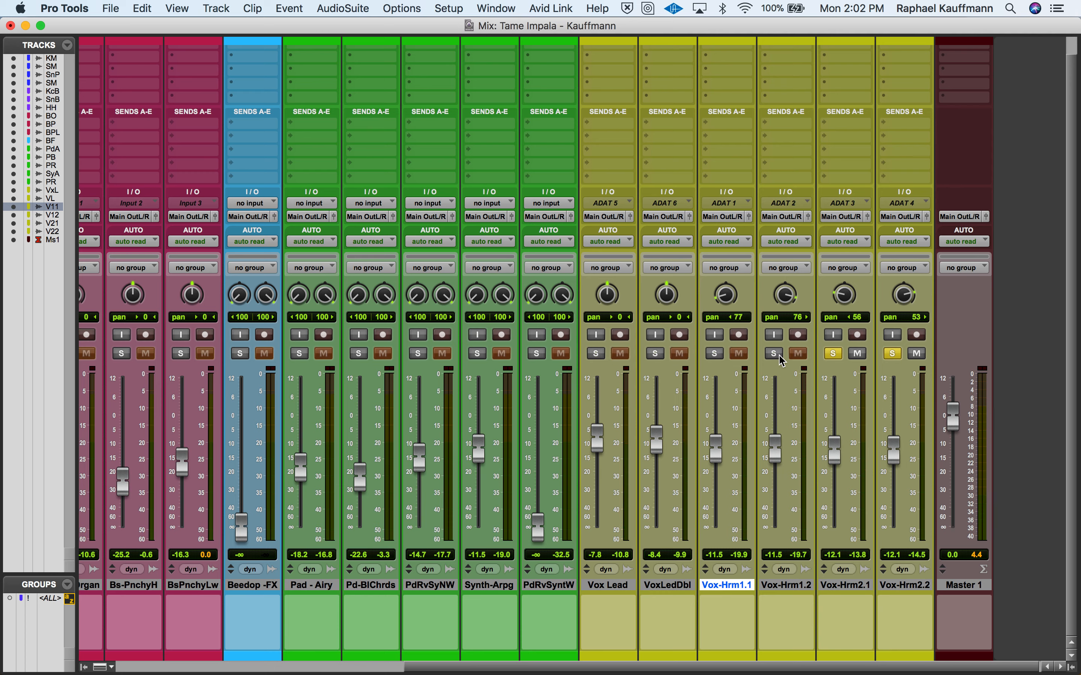
{"action": "left_click", "coordinate": [834, 354]}
{"action": "left_click", "coordinate": [892, 353]}
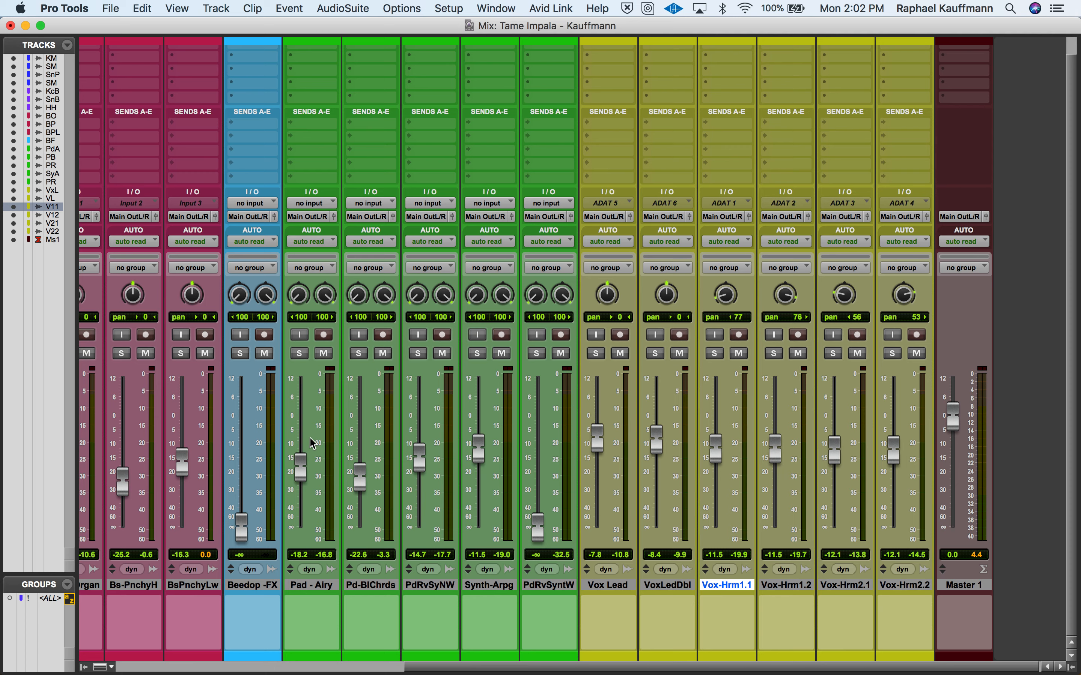
- Play the full mix and raise Vox Lead to −3.0 dB and VoxLeadDouble to −3.6 dB
{"action": "key", "text": "space"}
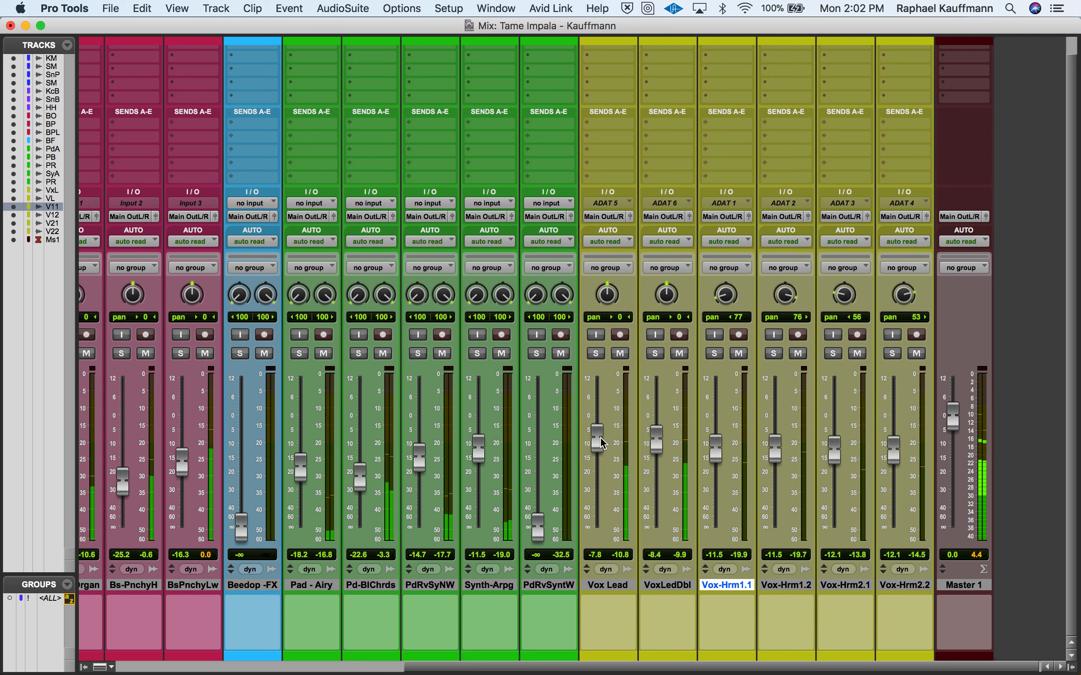
{"action": "left_click_drag", "start_coordinate": [603, 443], "coordinate": [658, 432]}
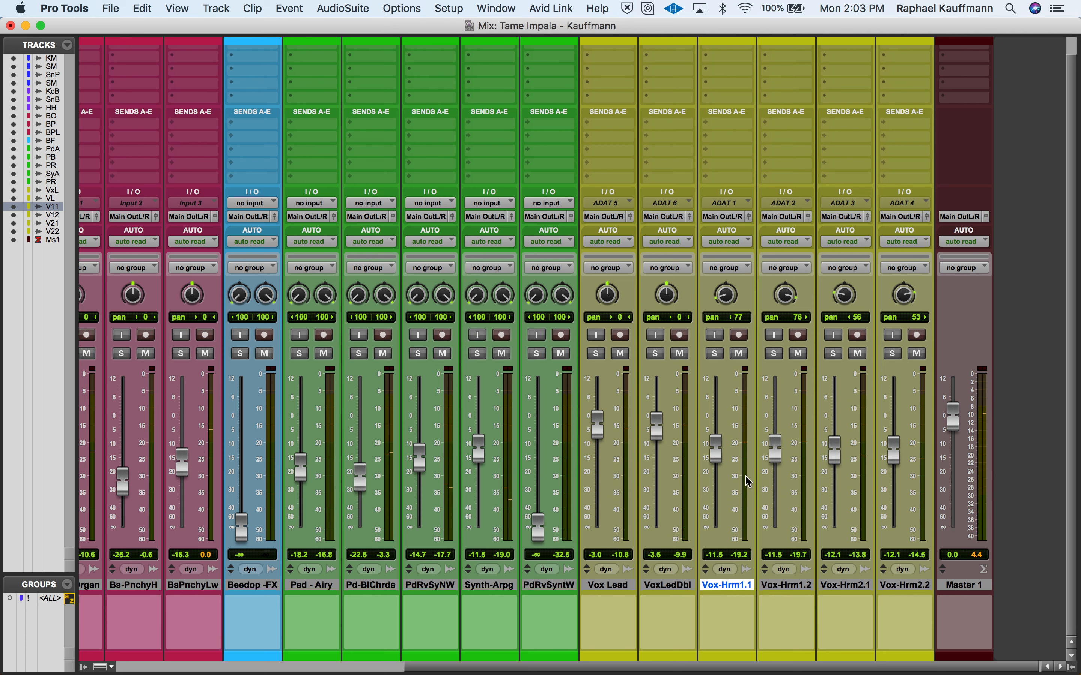
- Select the Beedop-FX track, review the fader levels across the mixer, and play back the full mix
{"action": "left_click", "coordinate": [251, 591]}
{"action": "scroll", "coordinate": [251, 592], "scroll_direction": "left", "scroll_amount": 5}
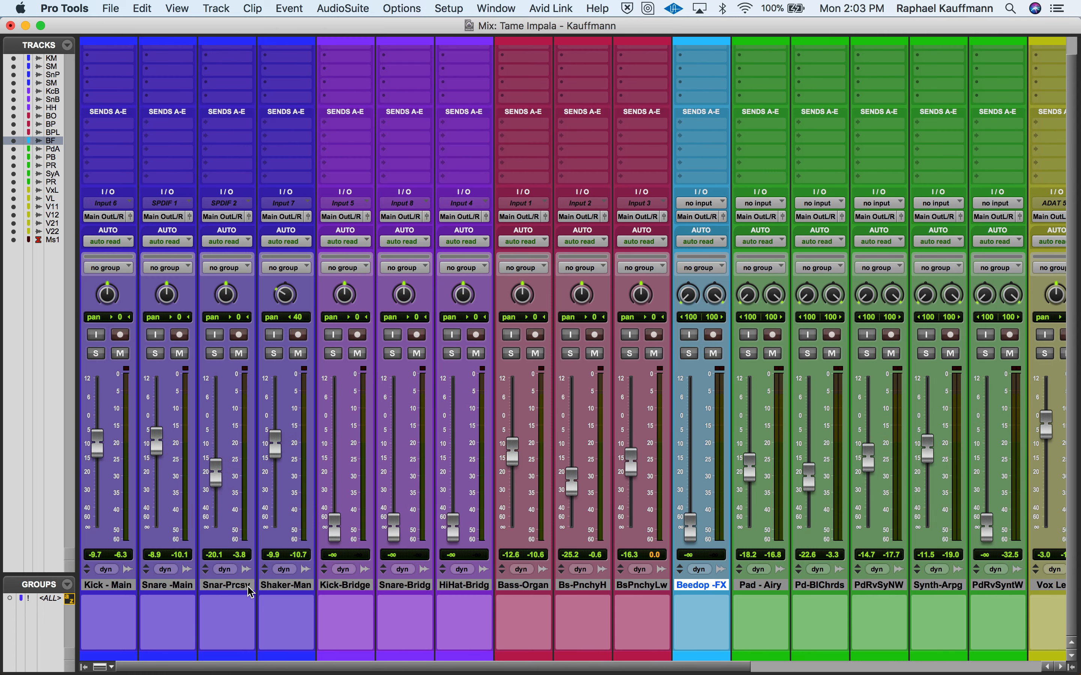
{"action": "scroll", "coordinate": [250, 592], "scroll_direction": "right", "scroll_amount": 10}
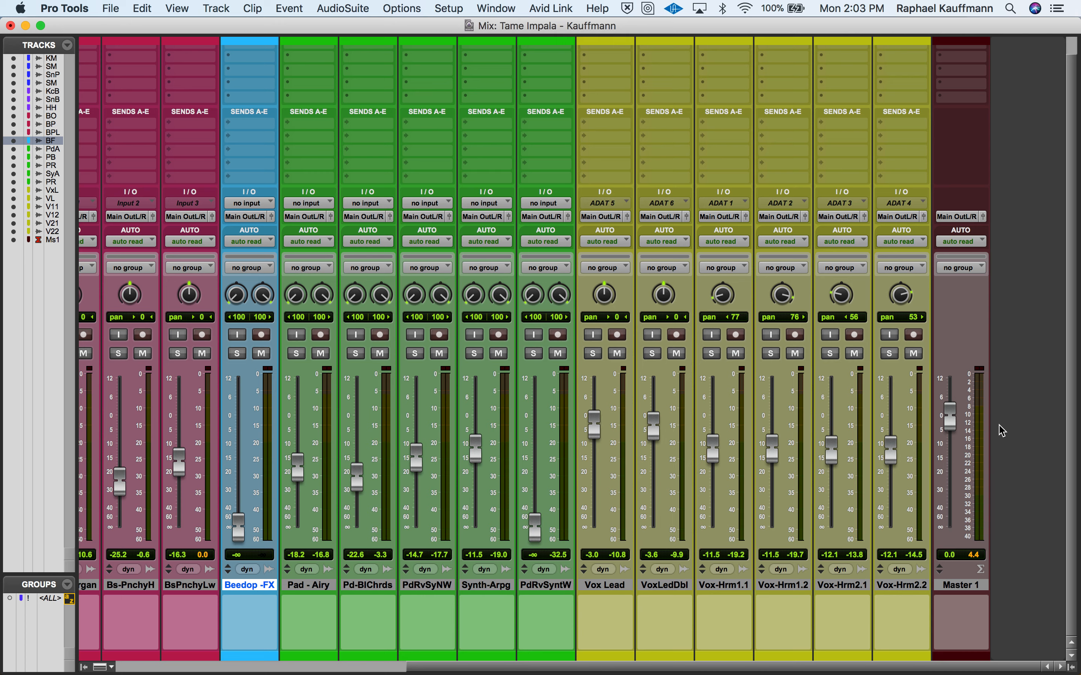
{"action": "key", "text": "space"}
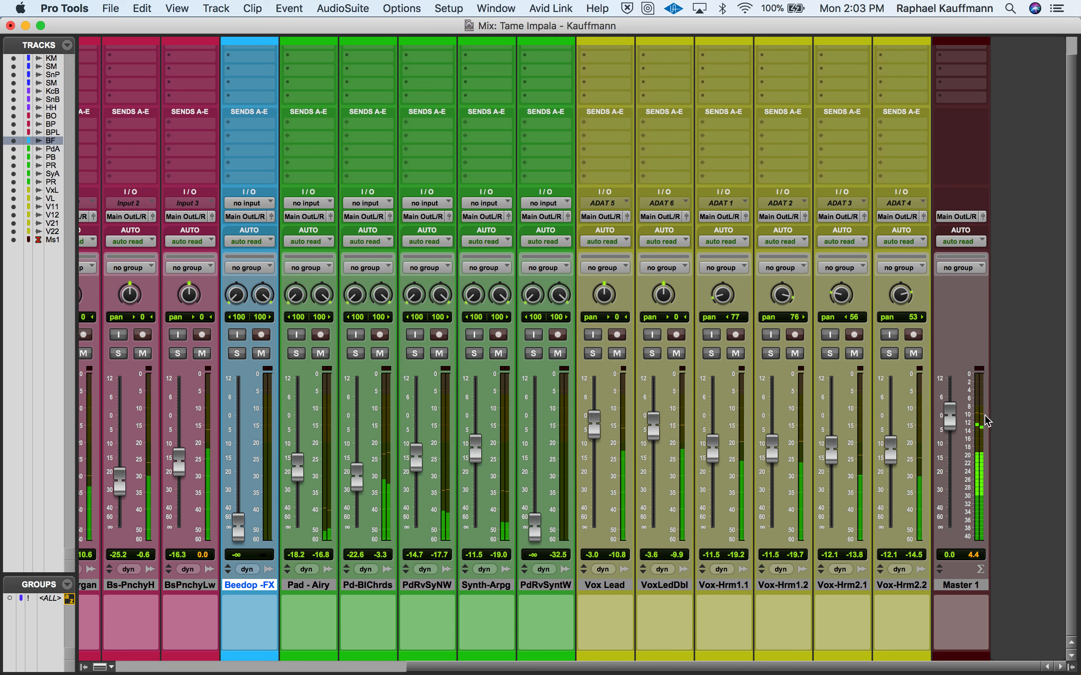
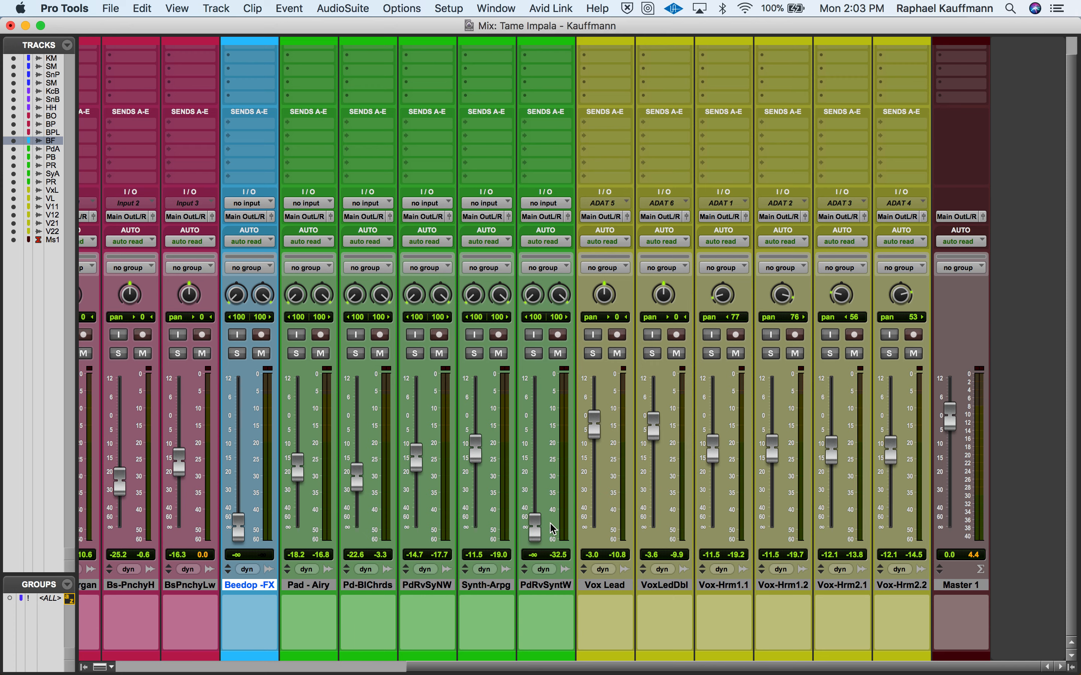
- Play the session from the start of the Beedop-FX clip at bar 121 and raise the Beedop-FX fader to −14.5 dB
{"action": "scroll", "coordinate": [553, 529], "scroll_direction": "left", "scroll_amount": 10}
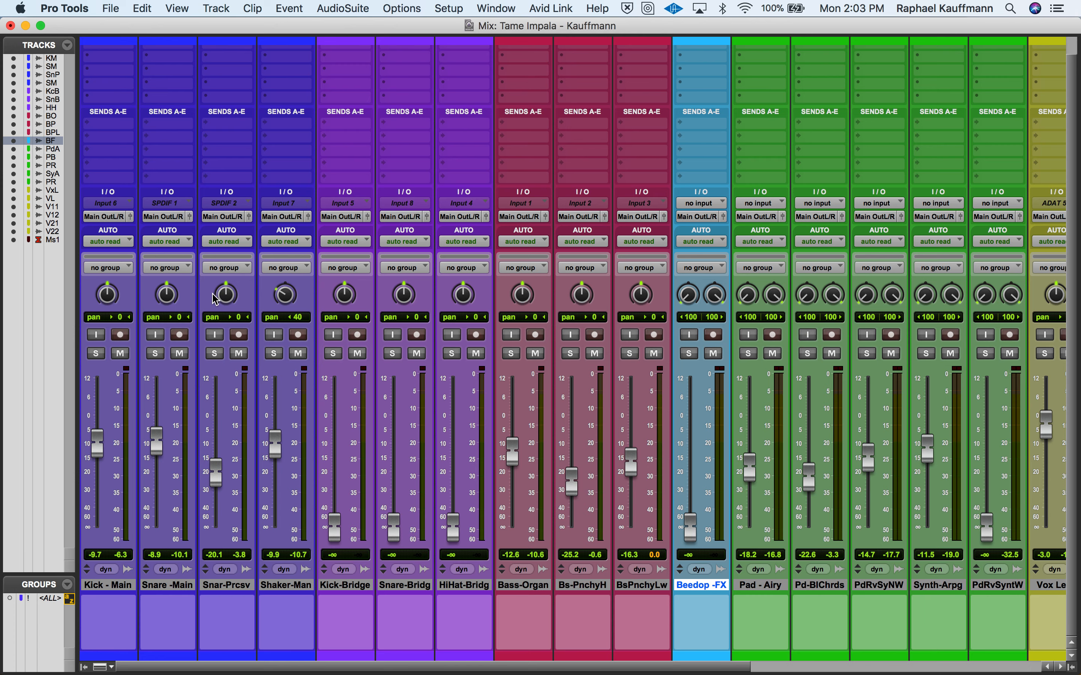
{"action": "scroll", "coordinate": [497, 581], "scroll_direction": "right", "scroll_amount": 10}
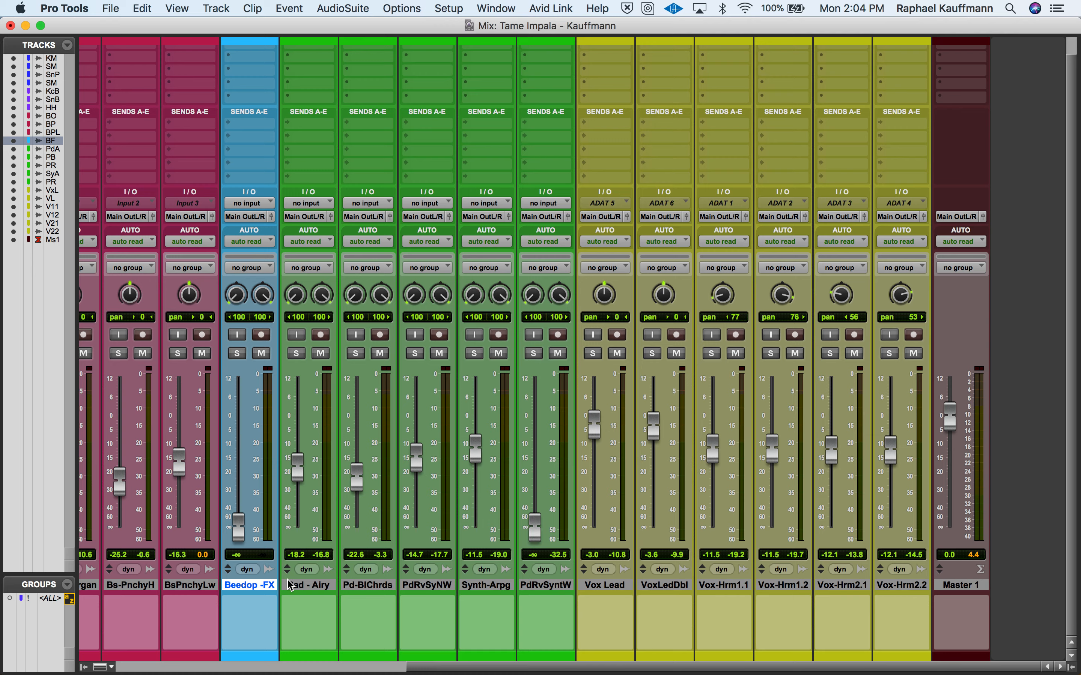
{"action": "key", "text": "super+equal"}
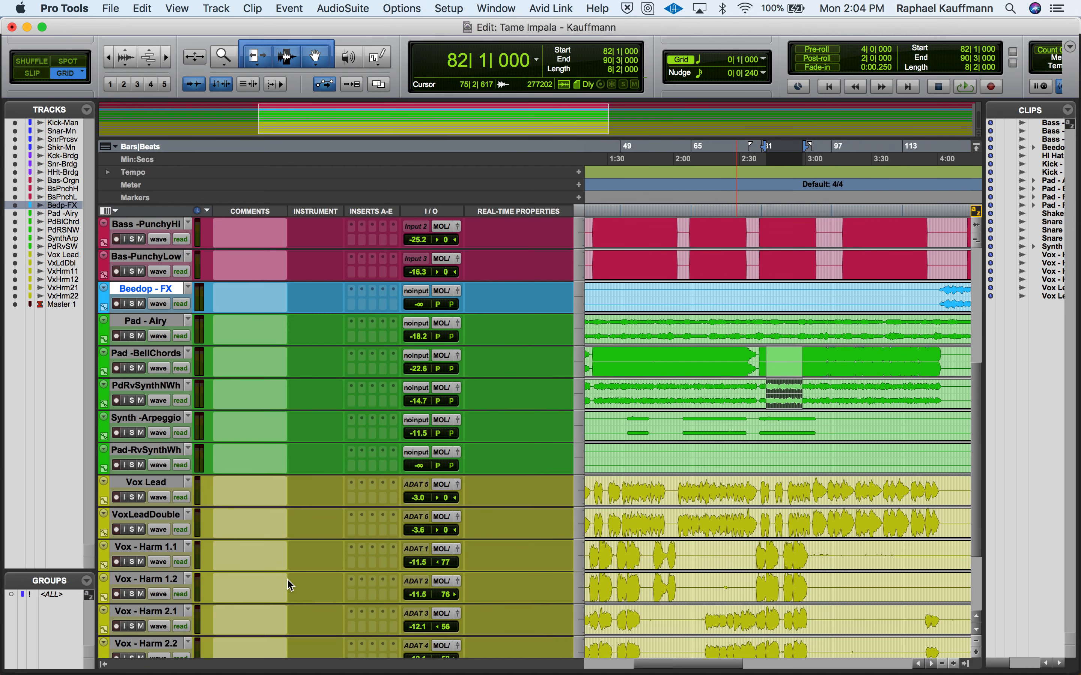
{"action": "left_click", "coordinate": [939, 286]}
{"action": "key", "text": "space"}
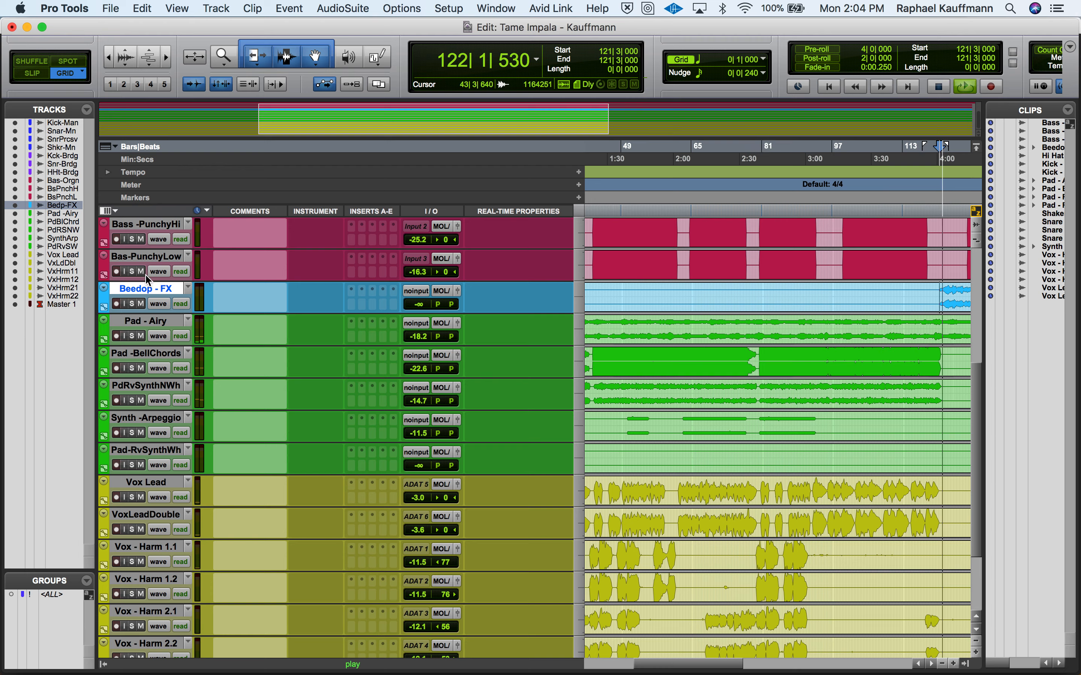
{"action": "key", "text": "super+equal"}
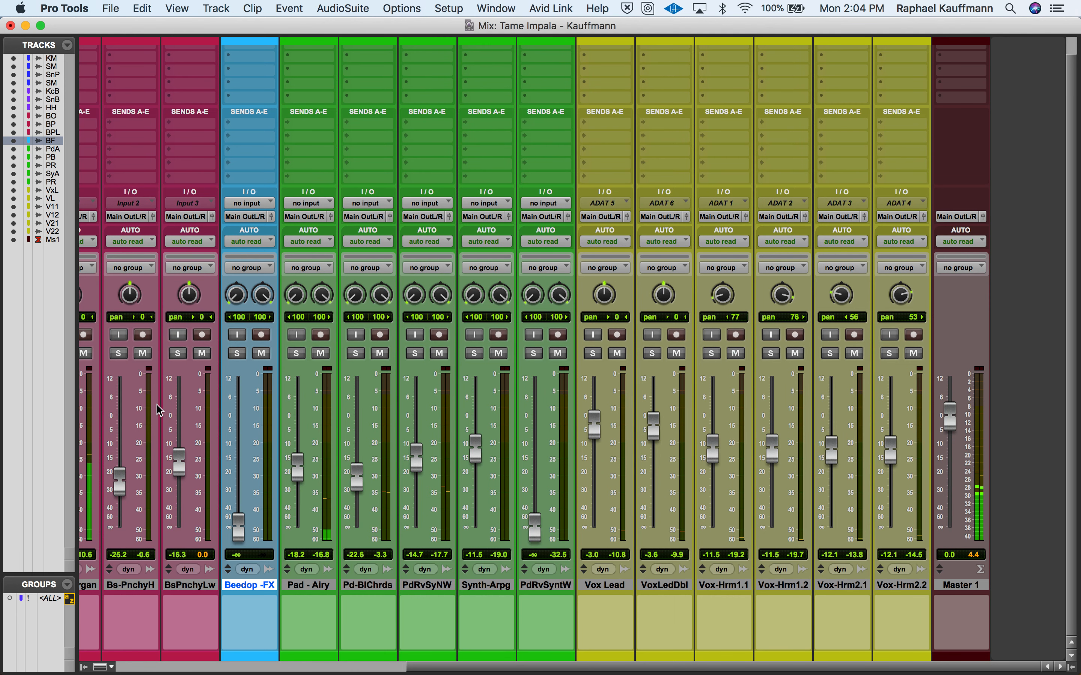
{"action": "left_click_drag", "start_coordinate": [239, 527], "coordinate": [244, 448]}
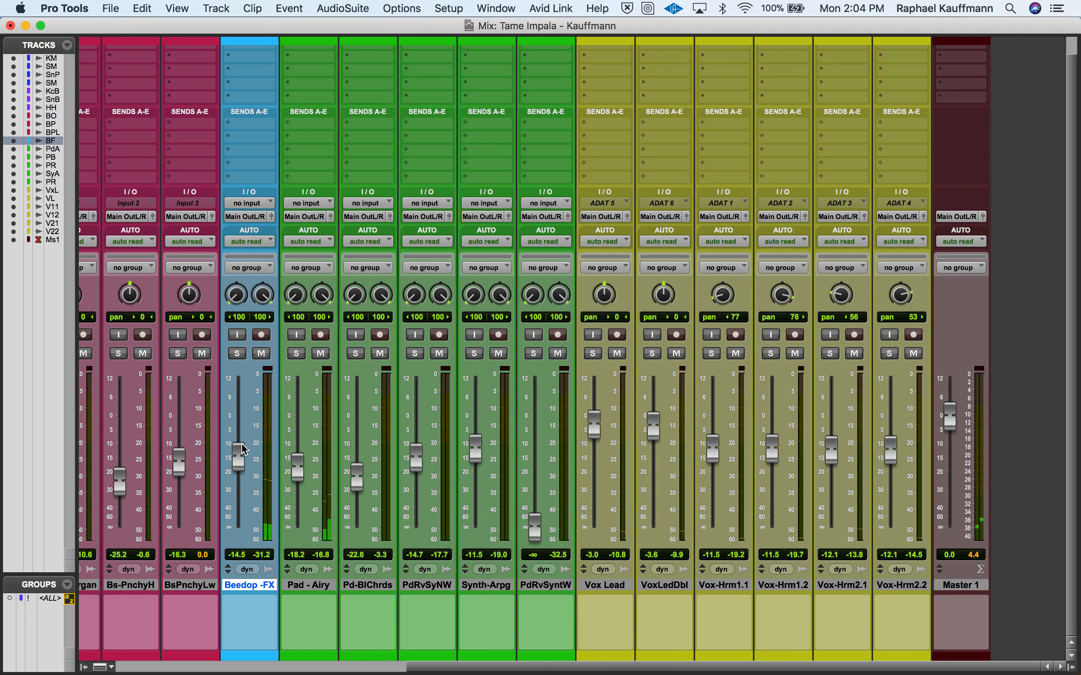
{"action": "key", "text": "super+equal"}
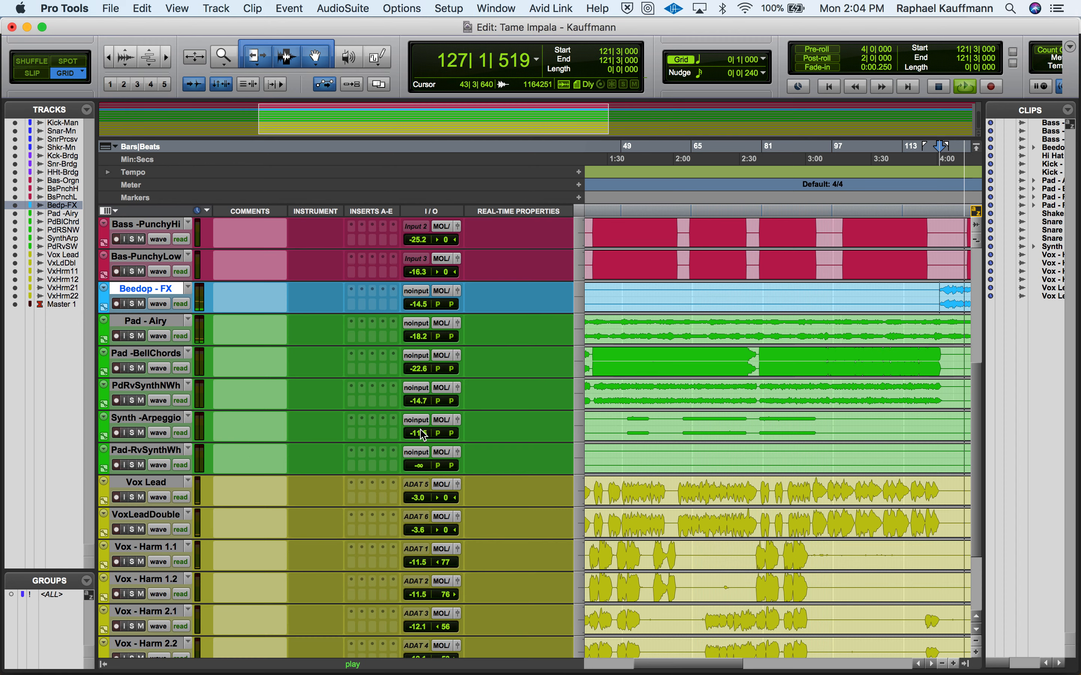
{"action": "key", "text": "space"}
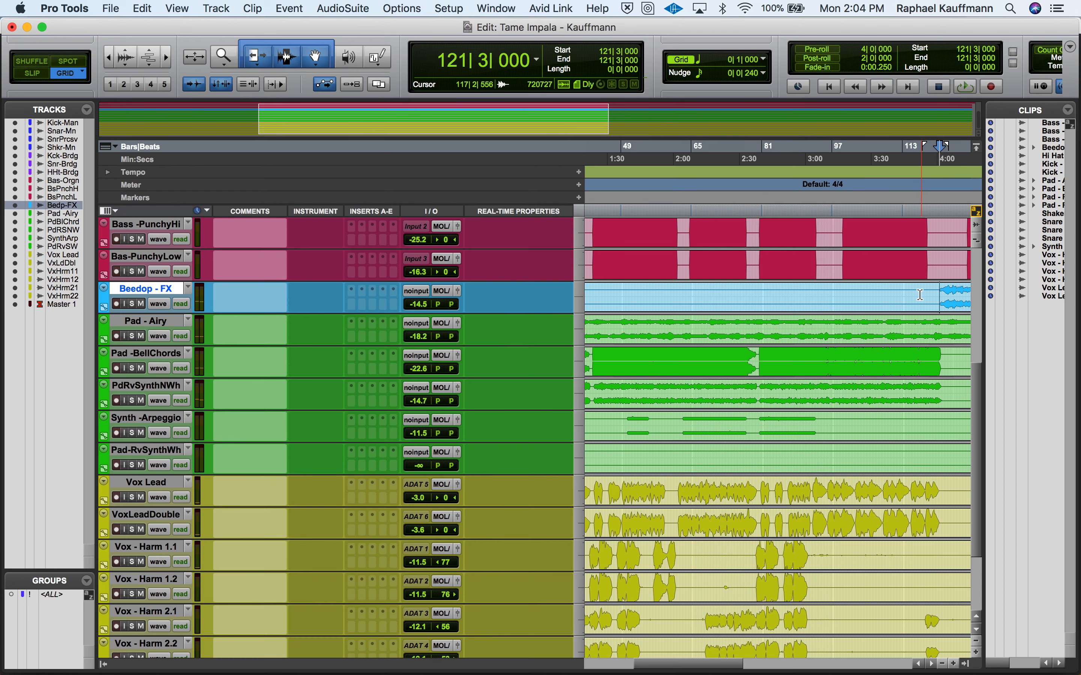
- Play the transition into the Beedop-FX section from bar 117 and replay the end of the Bass - Organ clip from bar 123
{"action": "left_click", "coordinate": [919, 295]}
{"action": "key", "text": "space"}
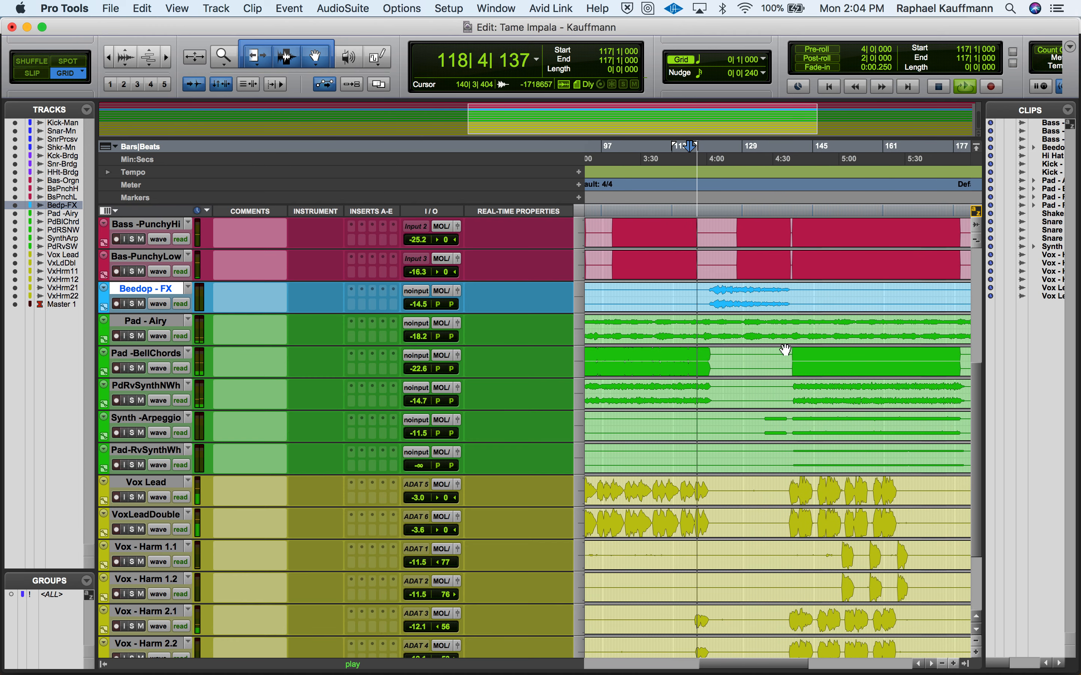
{"action": "scroll", "coordinate": [719, 436], "scroll_direction": "down", "scroll_amount": 3}
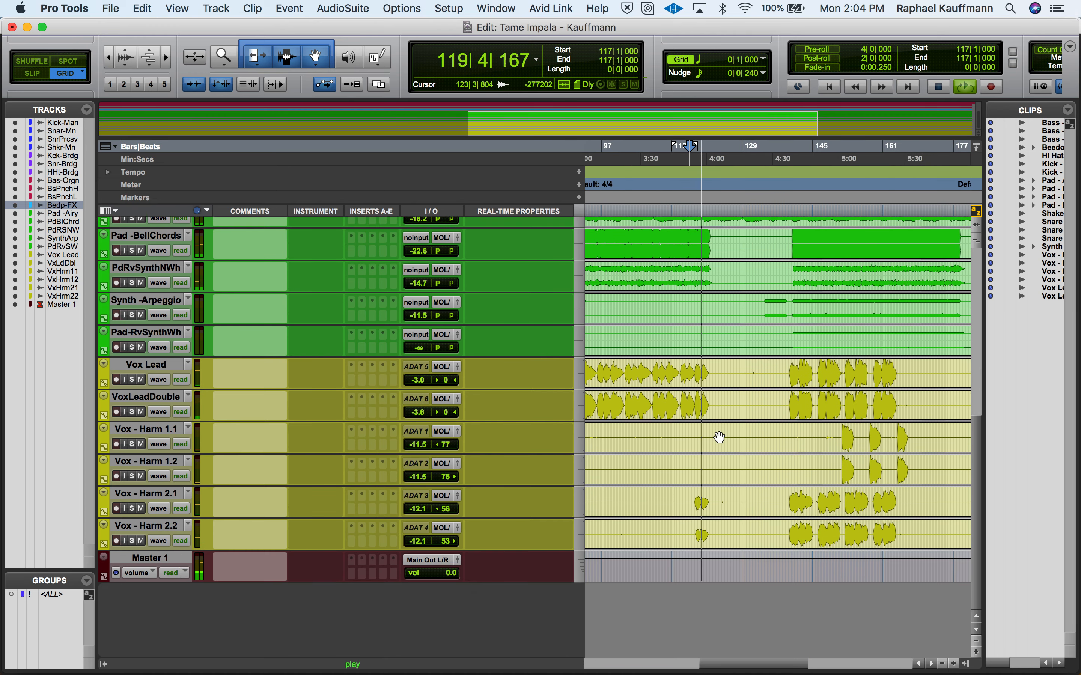
{"action": "scroll", "coordinate": [719, 436], "scroll_direction": "up", "scroll_amount": 5}
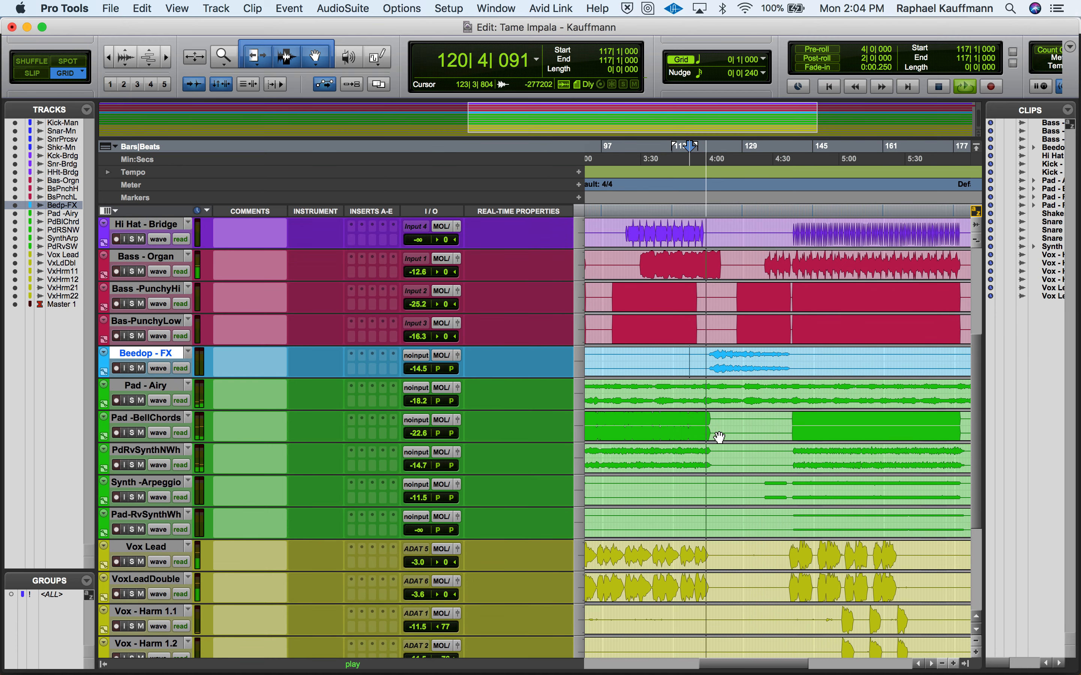
{"action": "scroll", "coordinate": [719, 436], "scroll_direction": "up", "scroll_amount": 3}
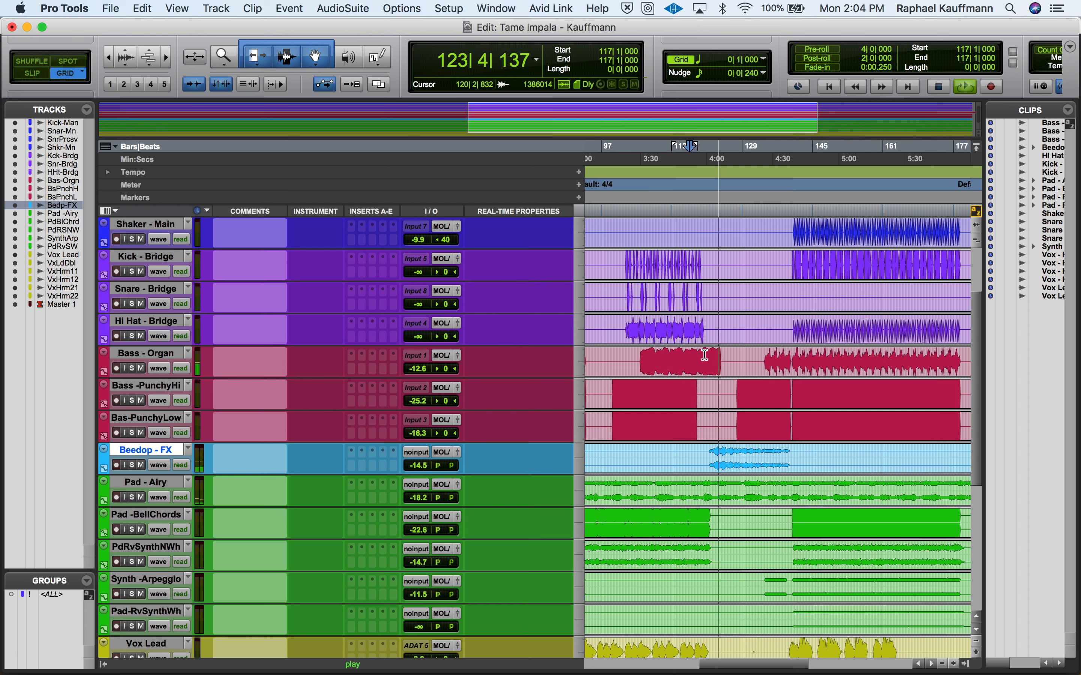
{"action": "key", "text": "space"}
{"action": "left_click", "coordinate": [718, 358]}
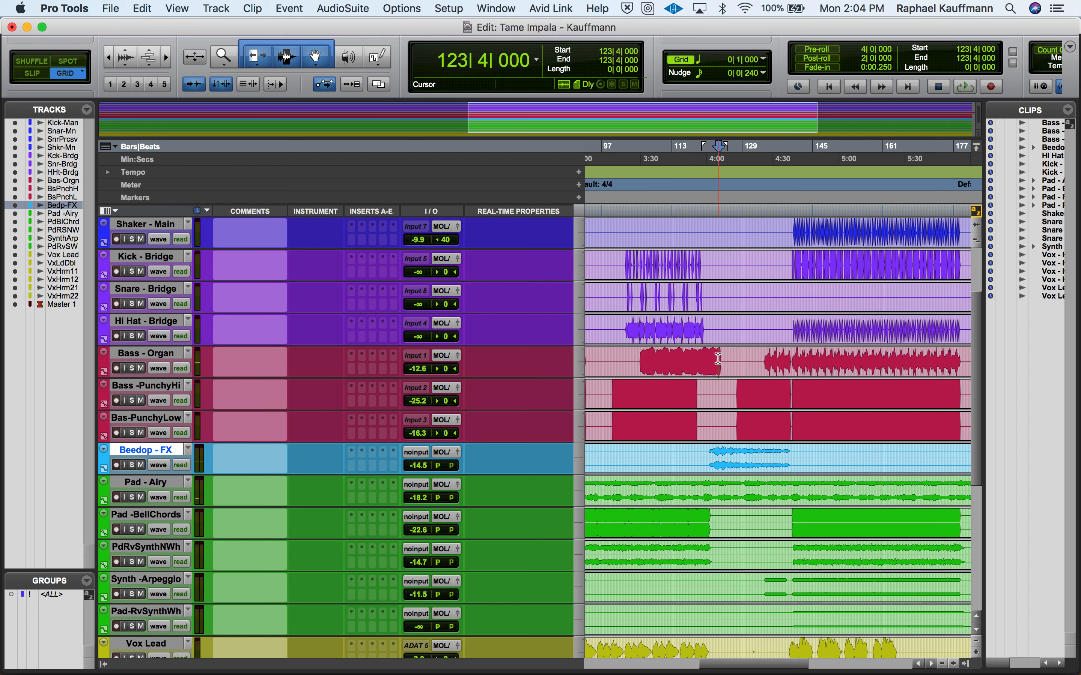
{"action": "key", "text": "space"}
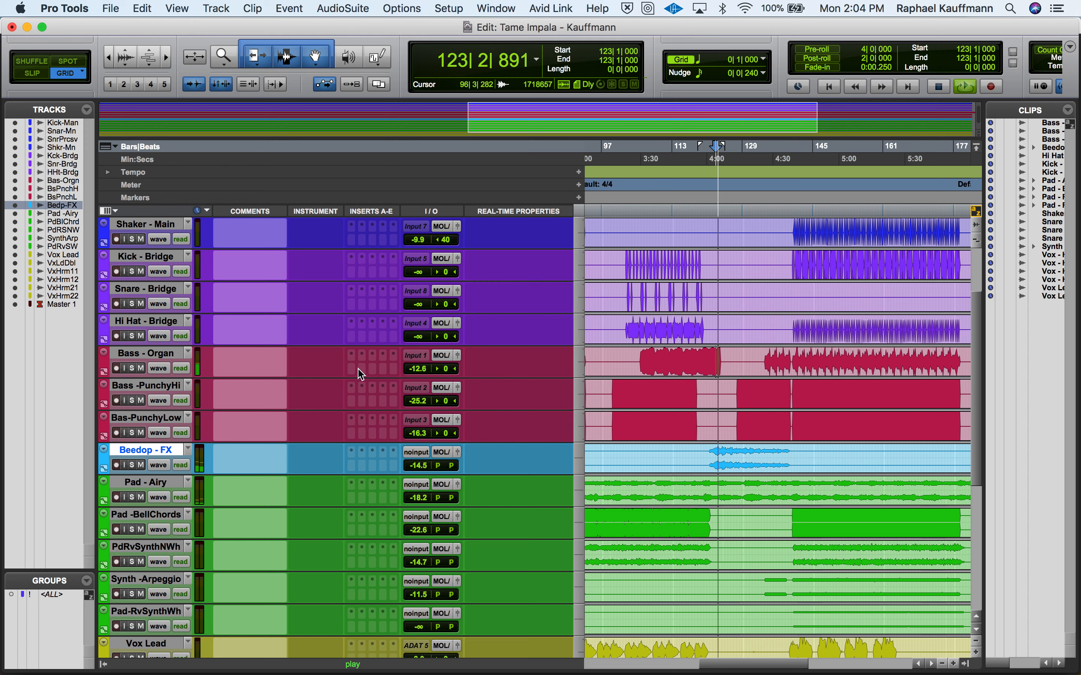
- Select the Bass - Organ track and enter the comment "Edit Bass at" for it
{"action": "left_click", "coordinate": [145, 354]}
{"action": "key", "text": "space"}
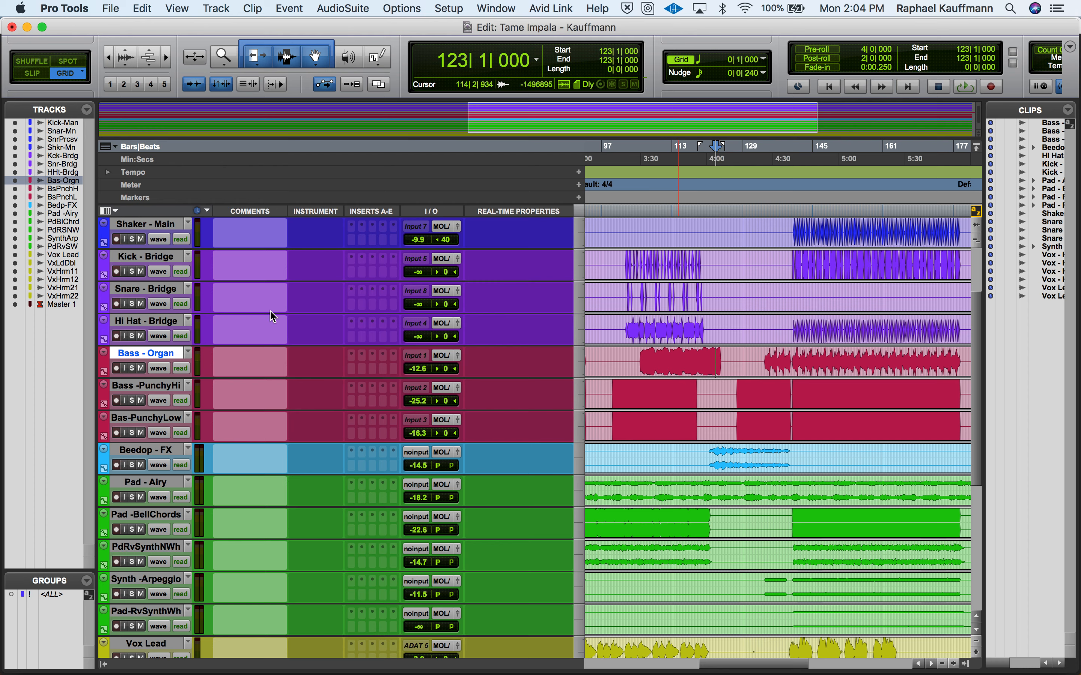
{"action": "left_click", "coordinate": [224, 367]}
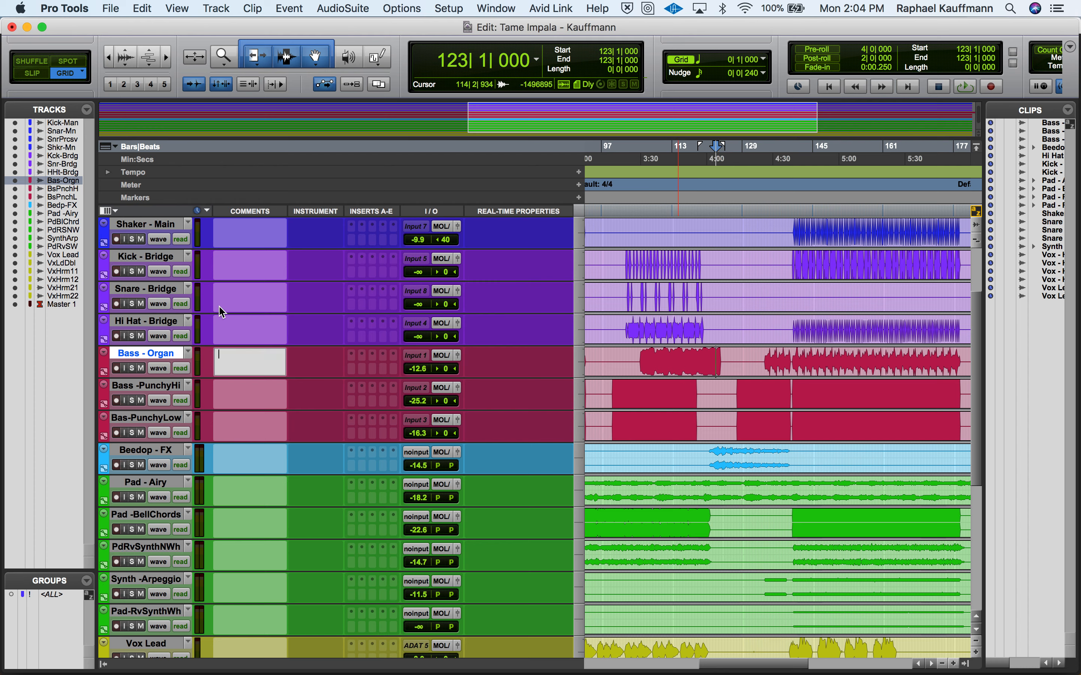
{"action": "type", "text": "Edit Bass at"}
{"action": "scroll", "coordinate": [641, 213], "scroll_direction": "left", "scroll_amount": 10}
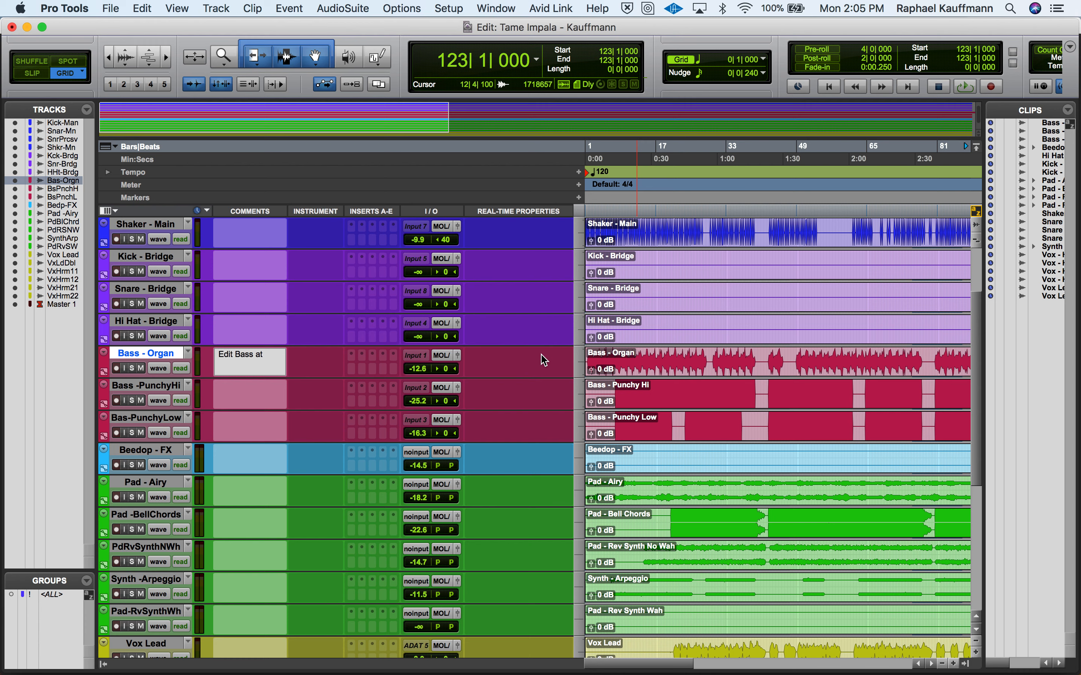
{"action": "left_click", "coordinate": [580, 173]}
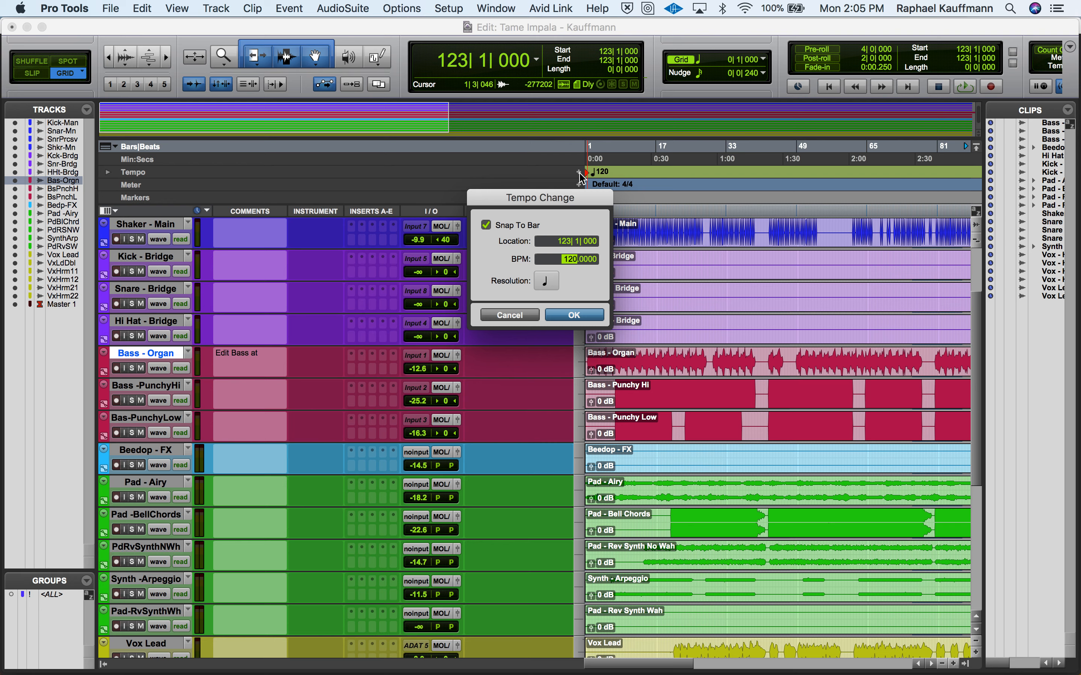
{"action": "left_click", "coordinate": [509, 315]}
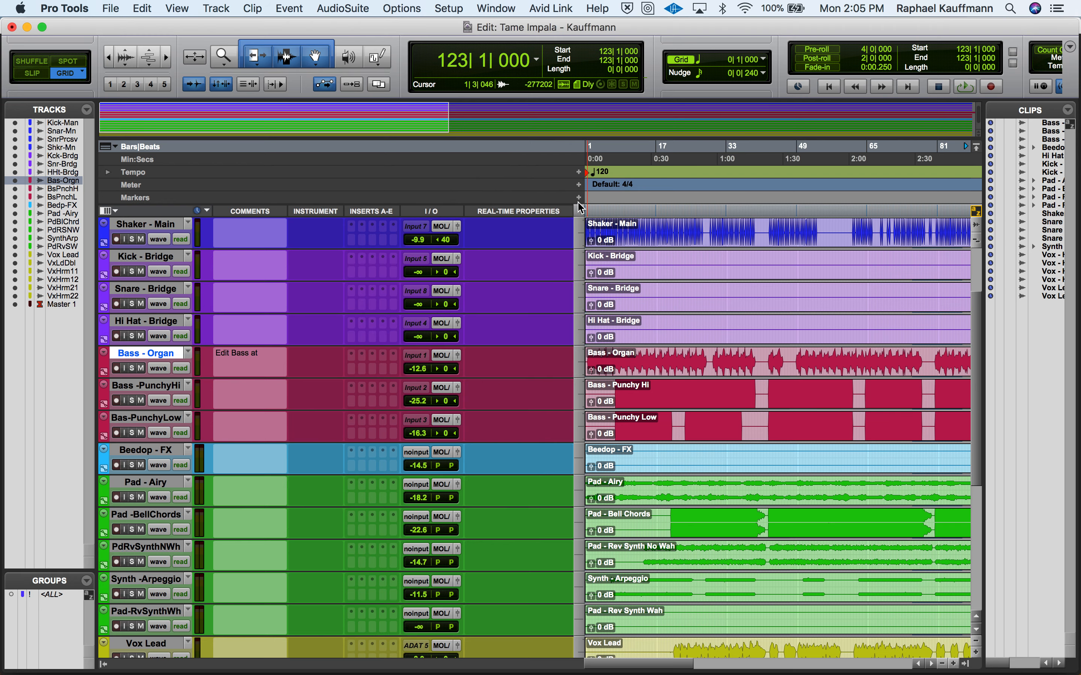
{"action": "left_click", "coordinate": [578, 174]}
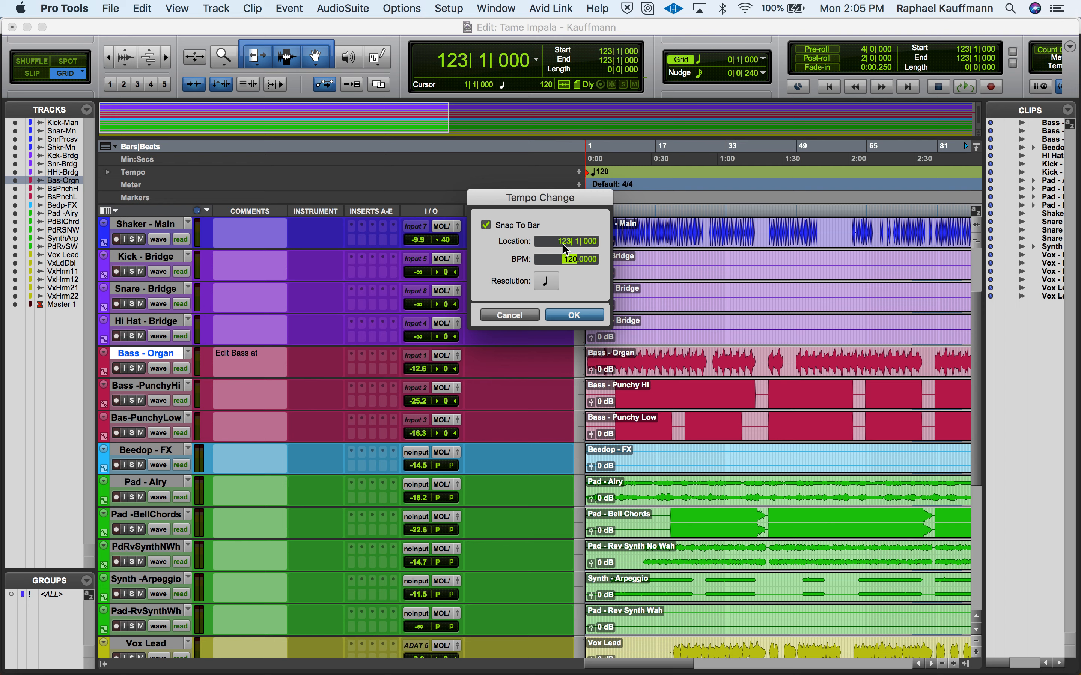
{"action": "left_click", "coordinate": [507, 316]}
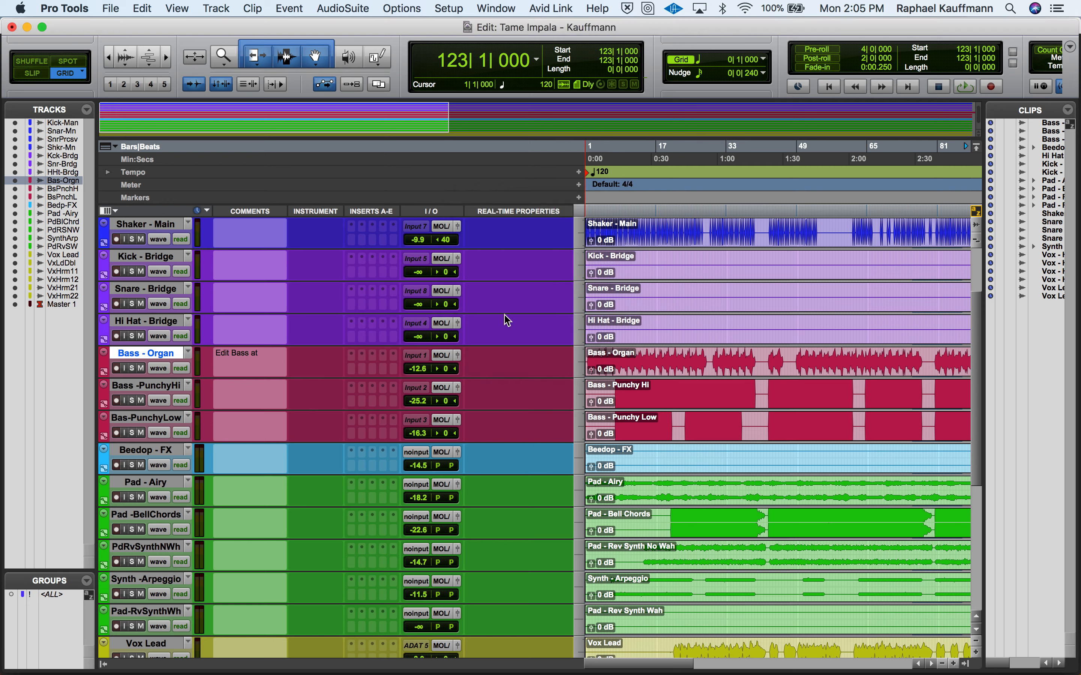
- Return to the session start and set the tempo to 152 BPM at location 1|1|000
{"action": "key", "text": "Return"}
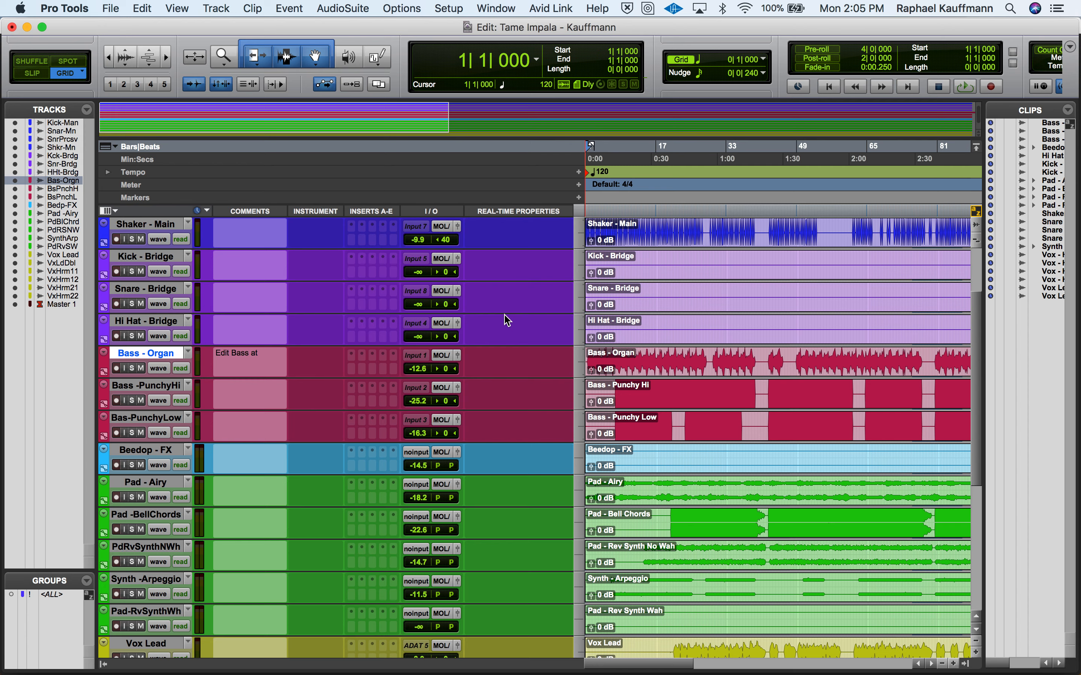
{"action": "left_click", "coordinate": [580, 172]}
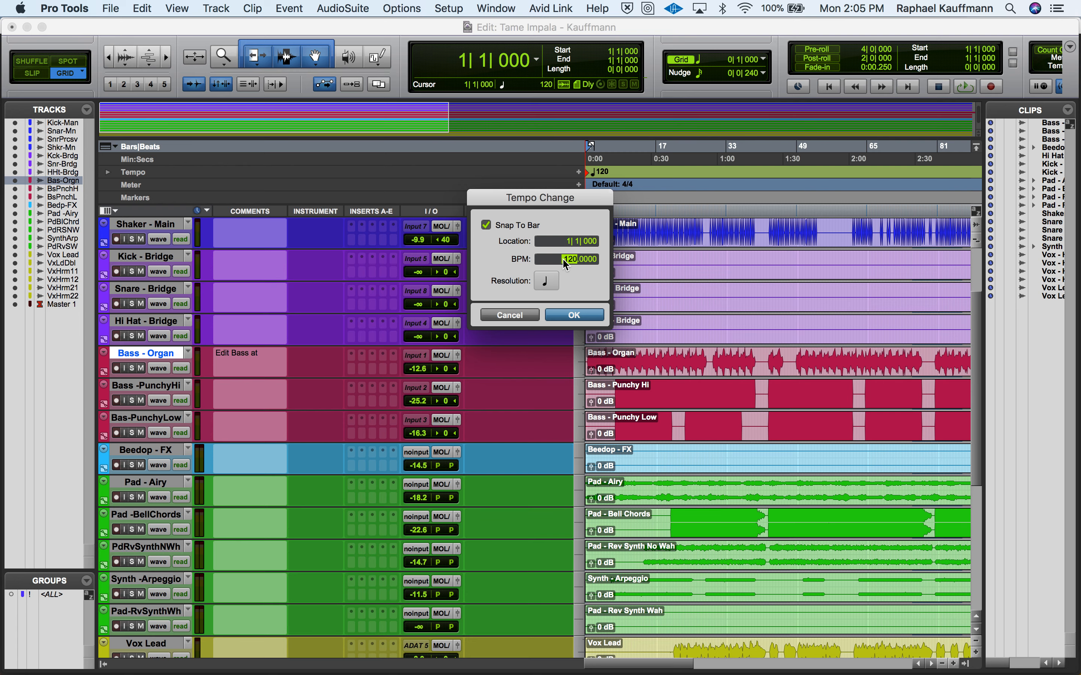
{"action": "type", "text": "152"}
{"action": "left_click", "coordinate": [574, 315]}
- Play the end of the Bass - Organ bridge section from bar 155 to locate the spot that needs editing
{"action": "scroll", "coordinate": [672, 284], "scroll_direction": "right", "scroll_amount": 10}
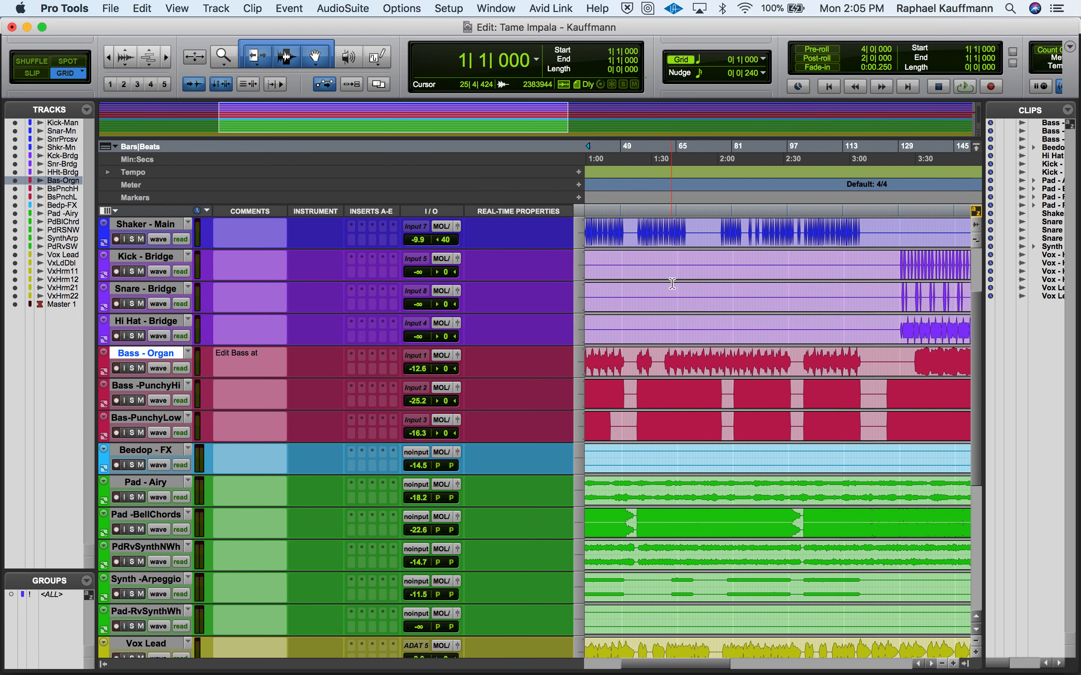
{"action": "scroll", "coordinate": [672, 284], "scroll_direction": "right", "scroll_amount": 10}
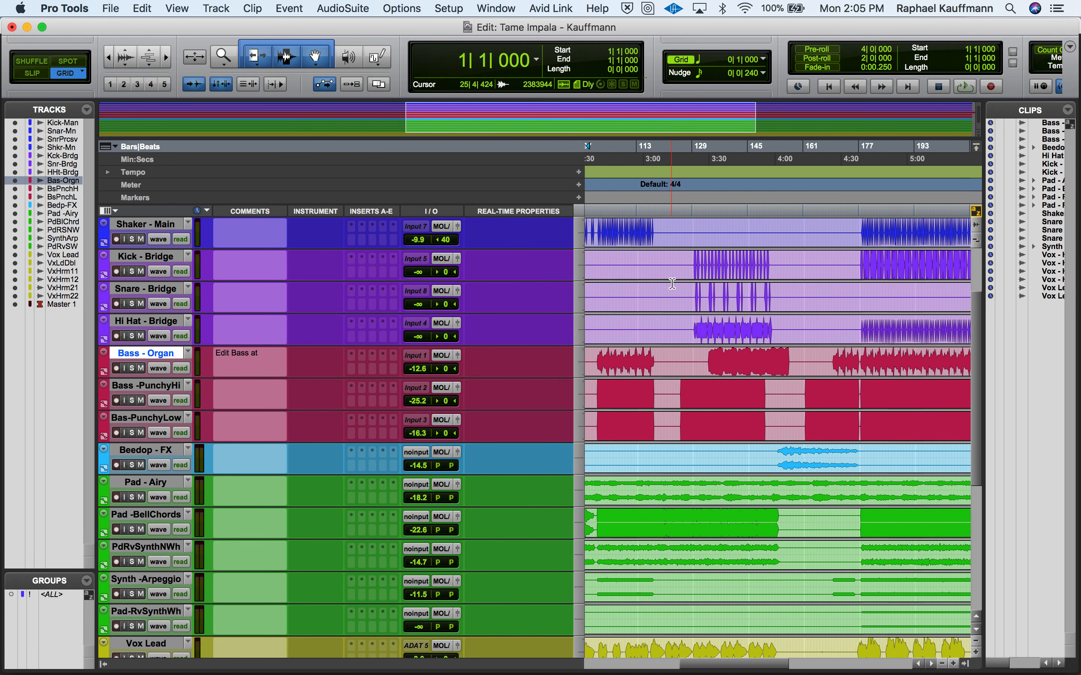
{"action": "scroll", "coordinate": [672, 284], "scroll_direction": "left", "scroll_amount": 3}
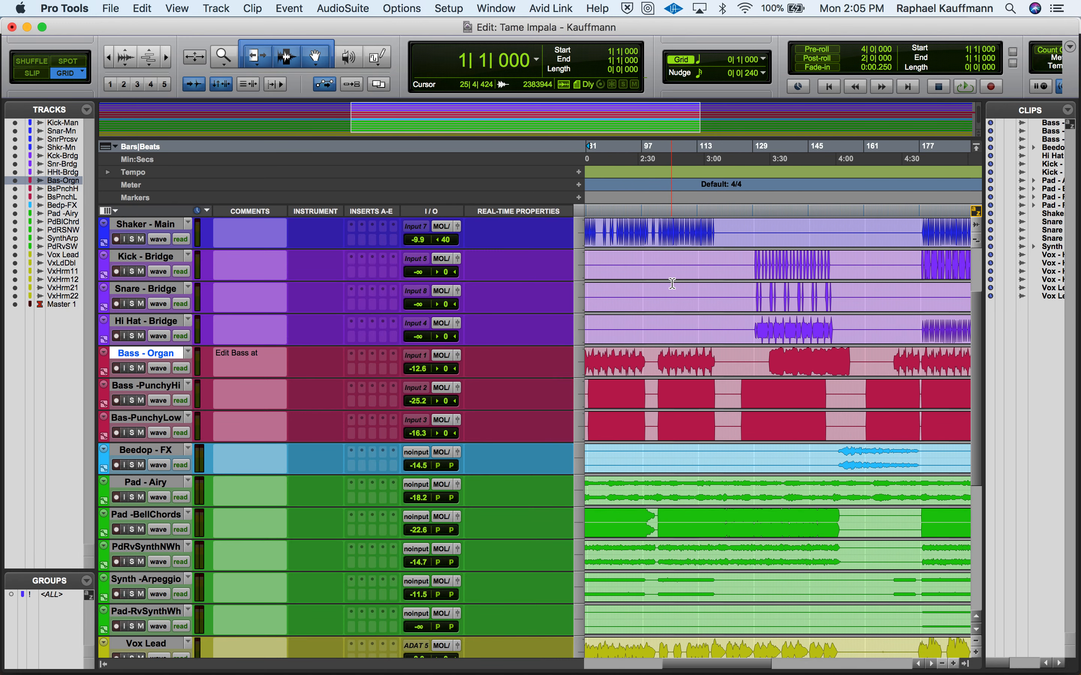
{"action": "left_click", "coordinate": [843, 353]}
{"action": "key", "text": "space"}
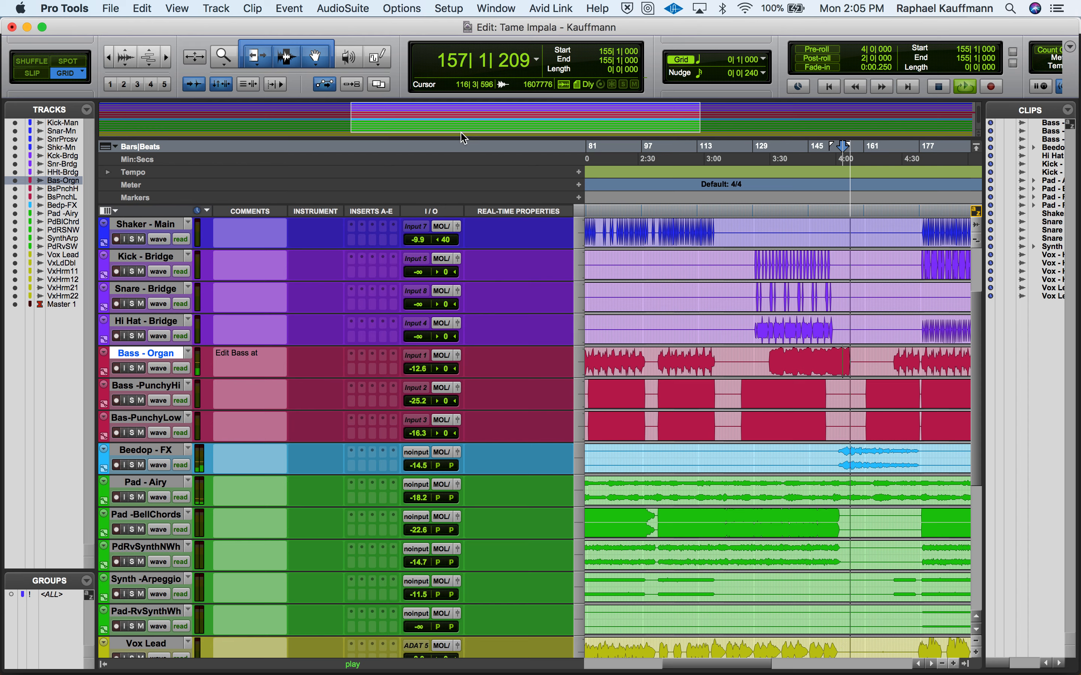
{"action": "key", "text": "space"}
- Complete the Bass - Organ track comment so it reads "Edit Bass at Bar 156"
{"action": "left_click", "coordinate": [264, 357]}
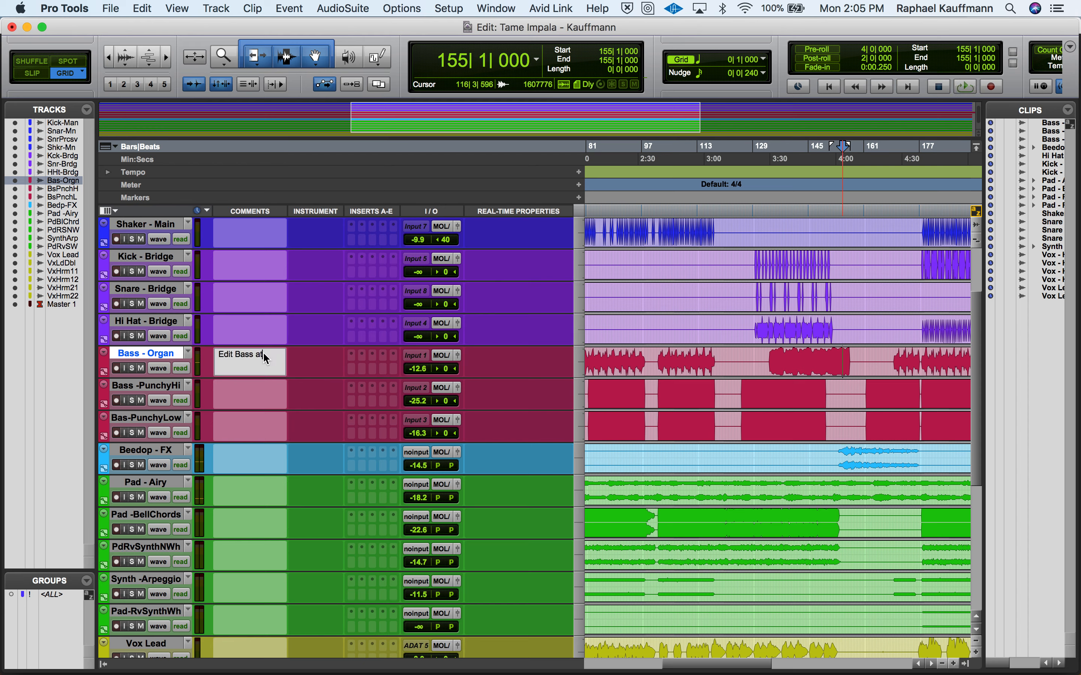
{"action": "type", "text": "156"}
{"action": "left_click", "coordinate": [268, 354]}
{"action": "type", "text": "Bar"}
{"action": "left_click", "coordinate": [629, 308]}
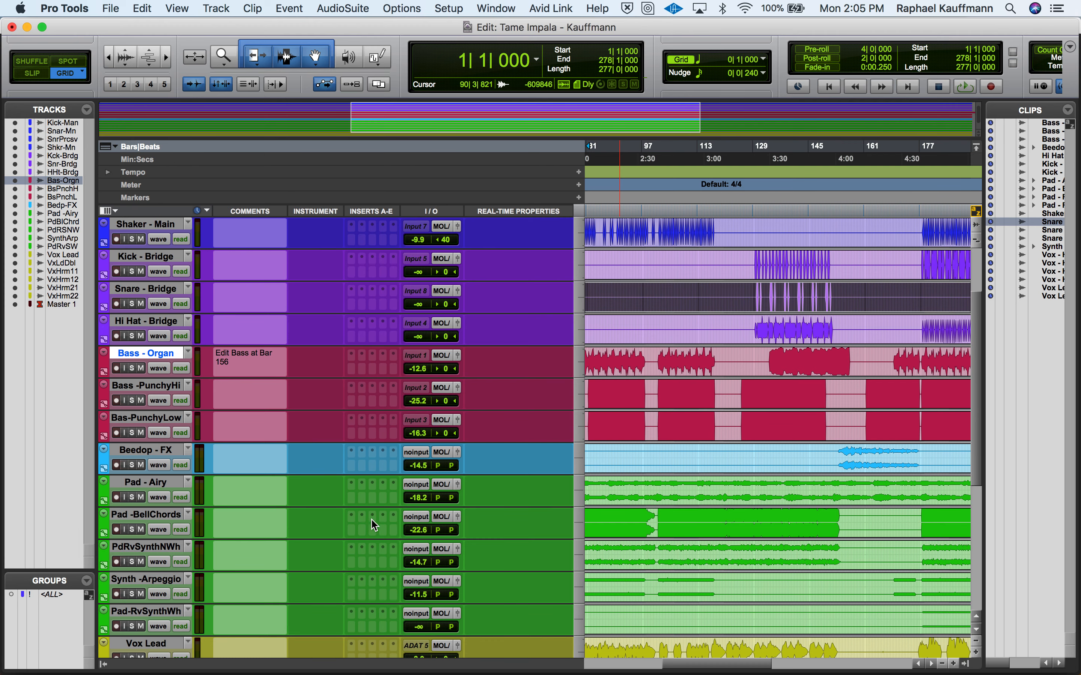
- Hide the Real-Time Properties and Instrument columns in the Edit window
{"action": "scroll", "coordinate": [496, 224], "scroll_direction": "right", "scroll_amount": 2}
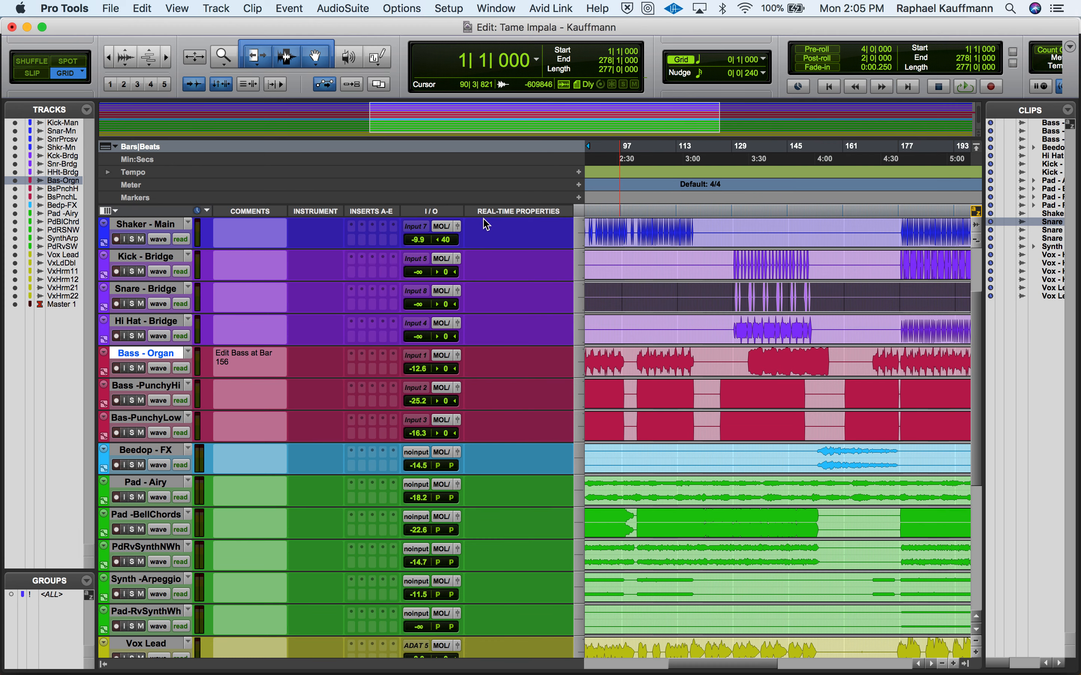
{"action": "left_click", "coordinate": [115, 211]}
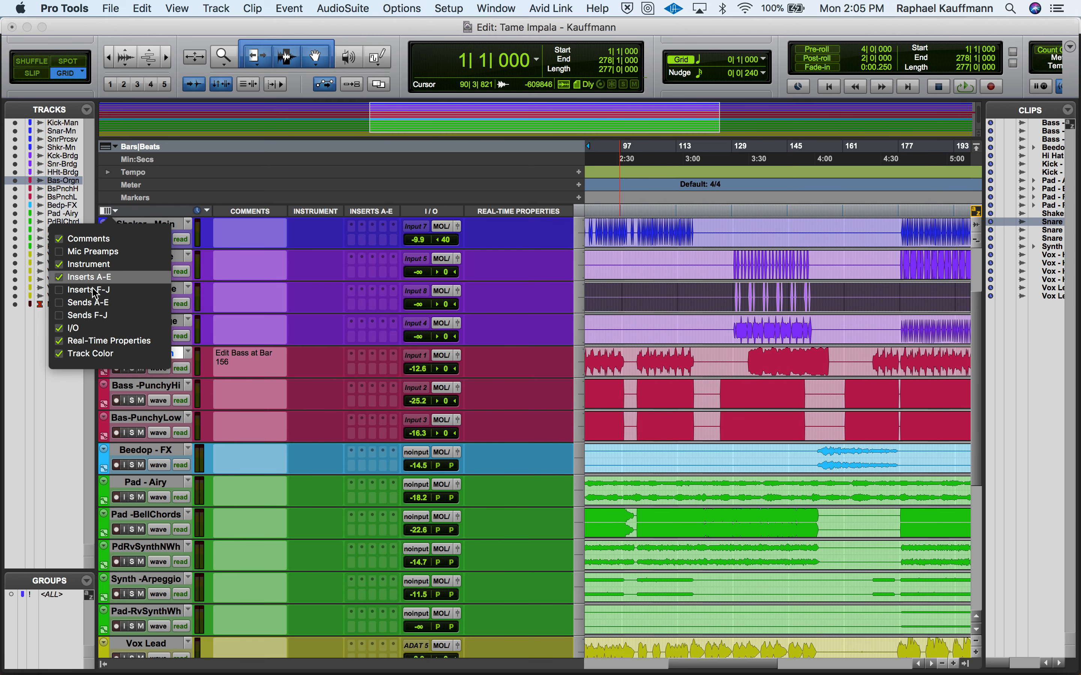
{"action": "left_click", "coordinate": [89, 341]}
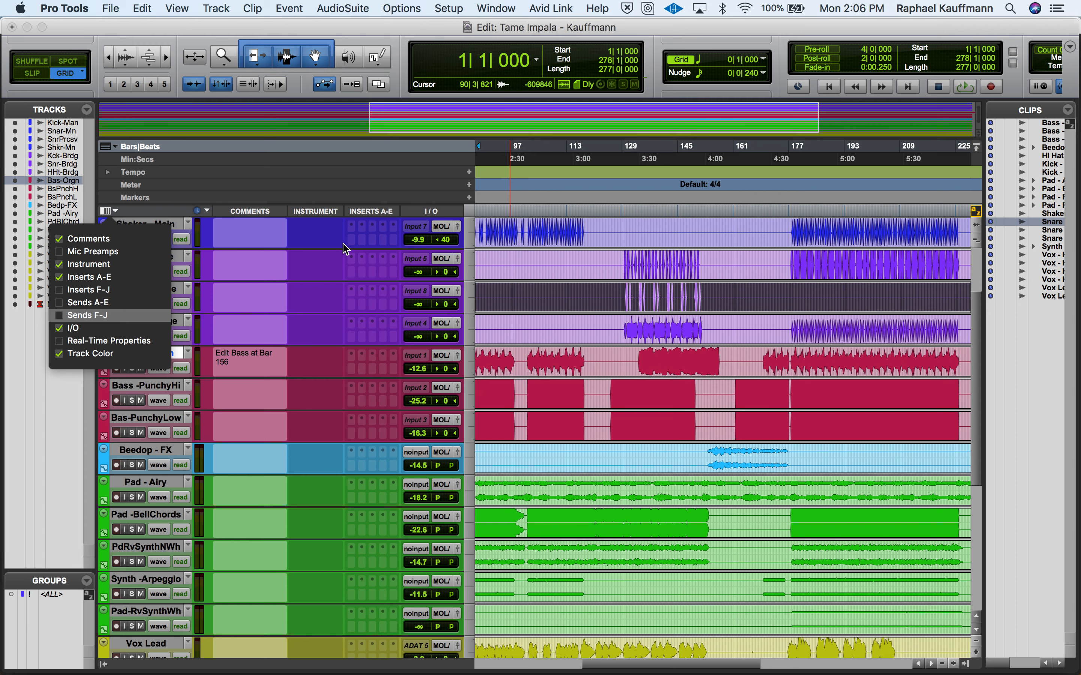
{"action": "left_click", "coordinate": [315, 218]}
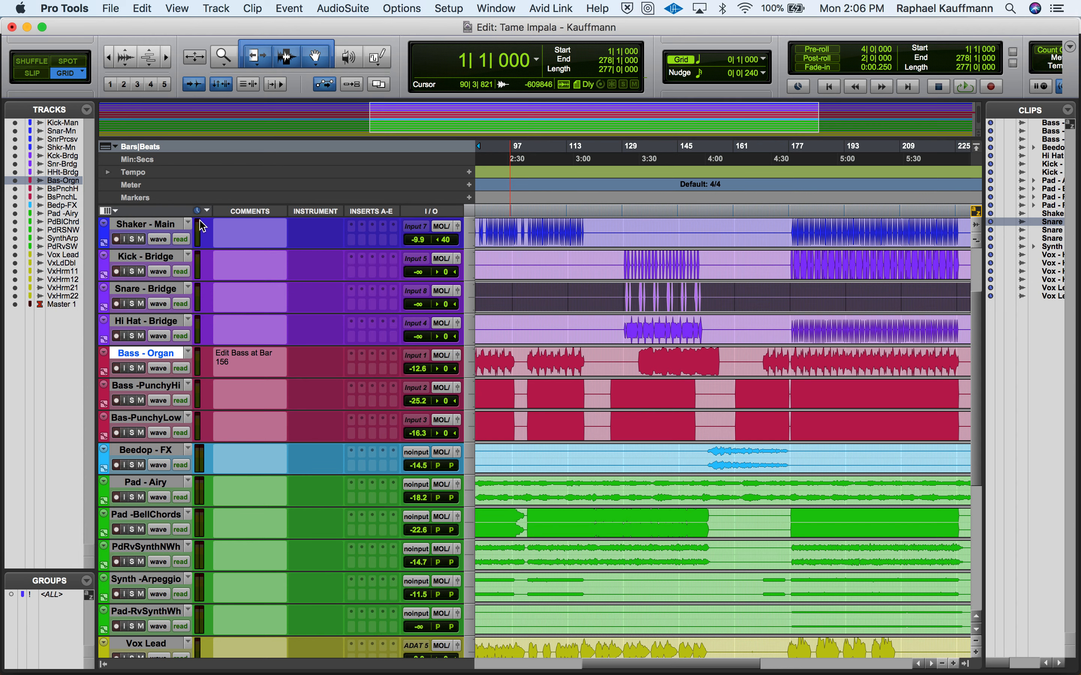
{"action": "left_click", "coordinate": [115, 212]}
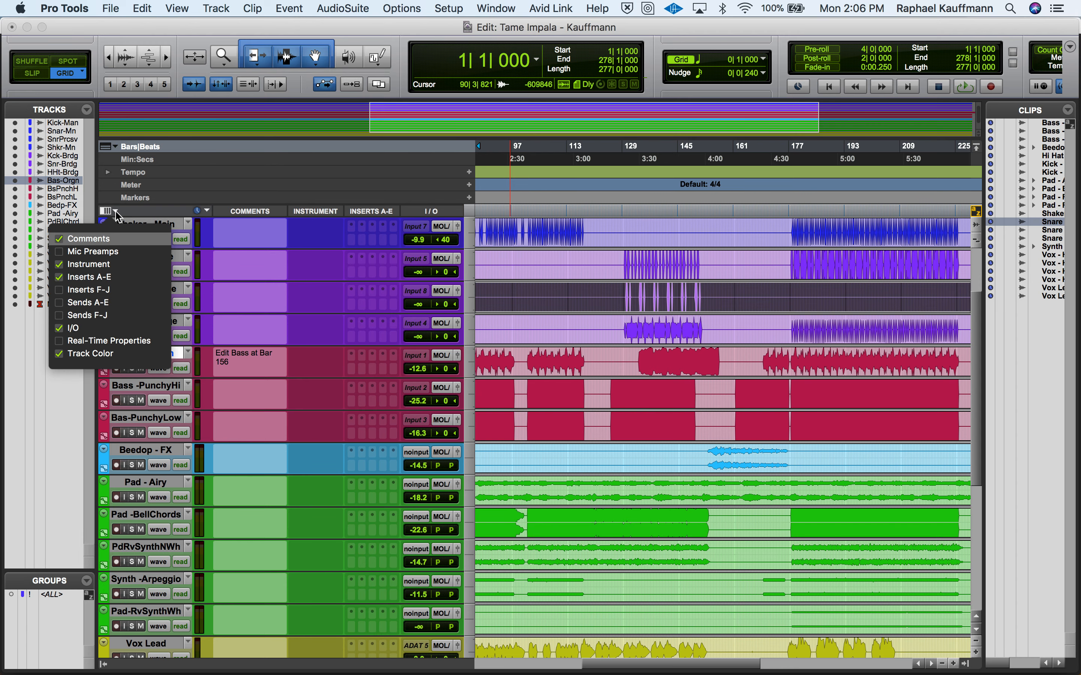
{"action": "left_click", "coordinate": [98, 267]}
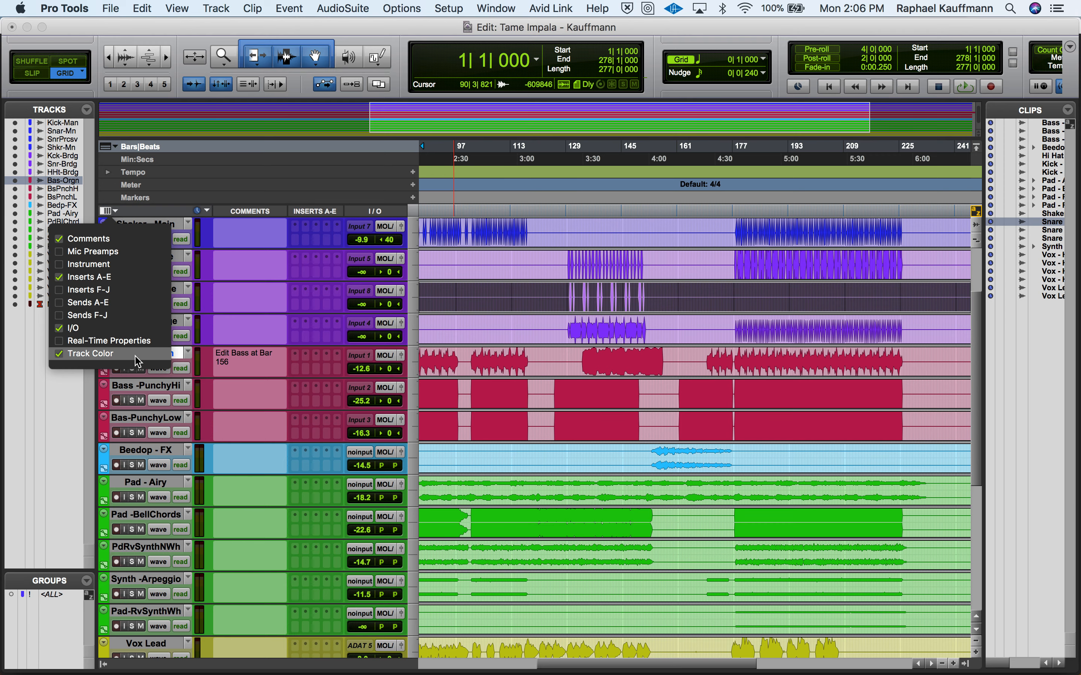
- Hide the I/O column in the Edit window, keeping the comments, inserts and track colour columns
{"action": "left_click", "coordinate": [107, 328]}
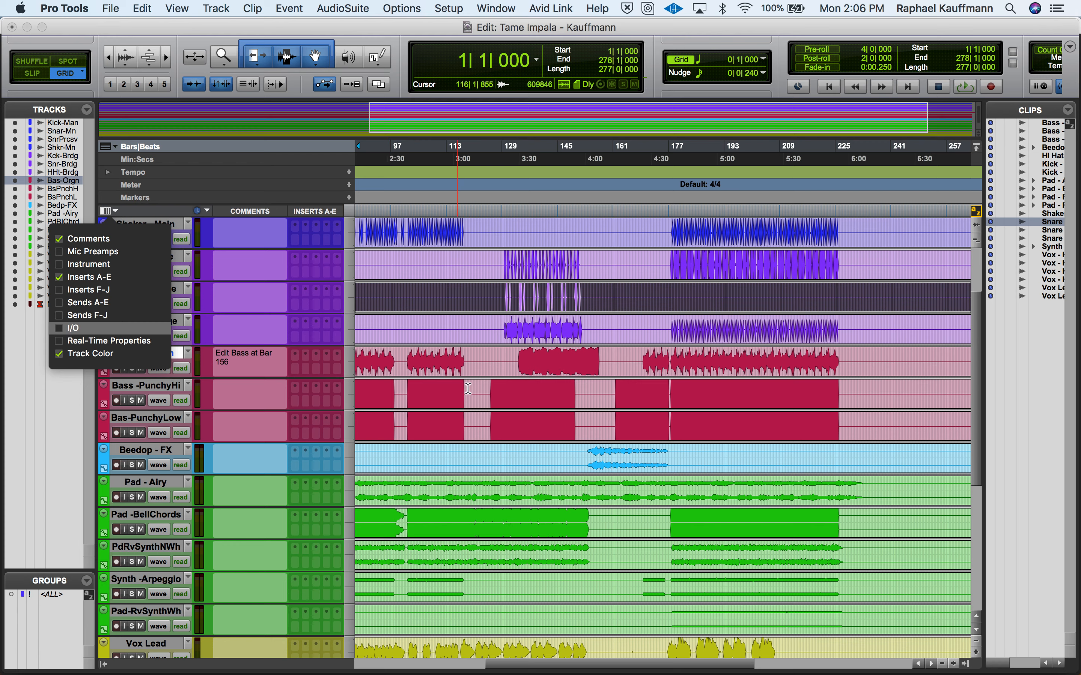
{"action": "left_click", "coordinate": [442, 267]}
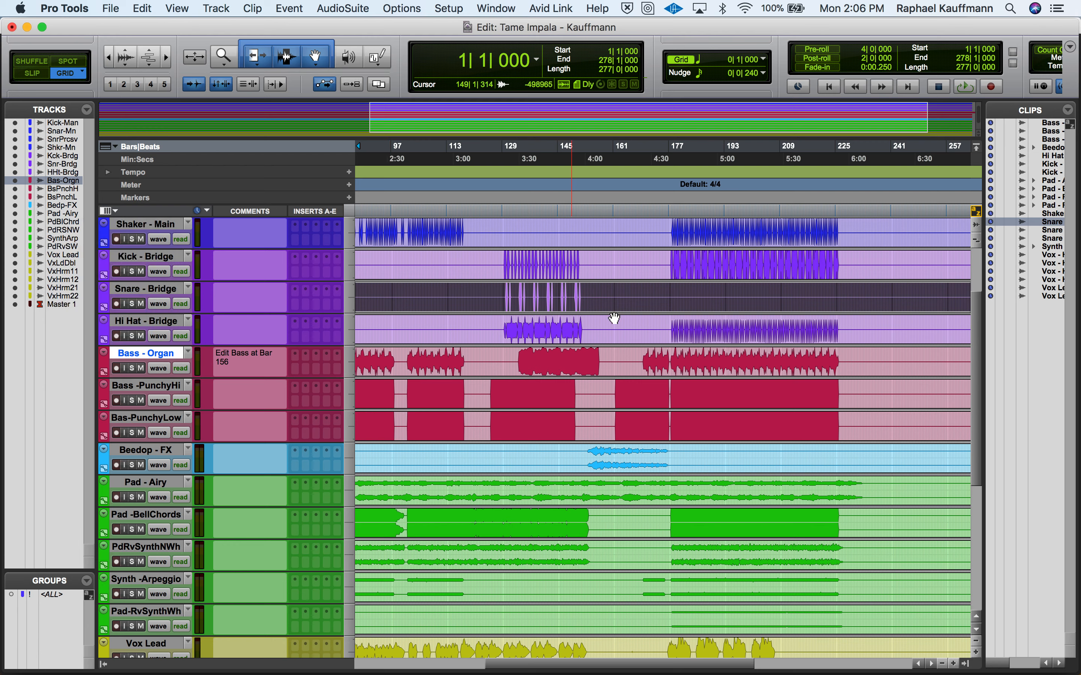
- Play the section starting at 176|3|000 and check the track levels in the Mix window
{"action": "scroll", "coordinate": [612, 317], "scroll_direction": "up", "scroll_amount": 3}
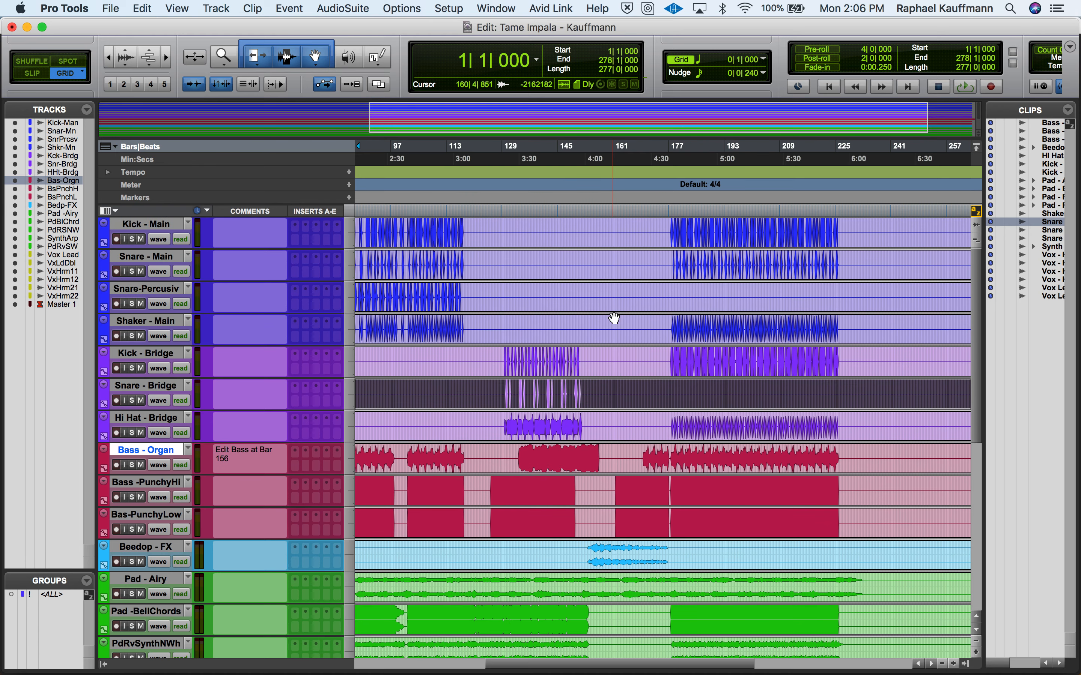
{"action": "left_click", "coordinate": [667, 321]}
{"action": "key", "text": "space"}
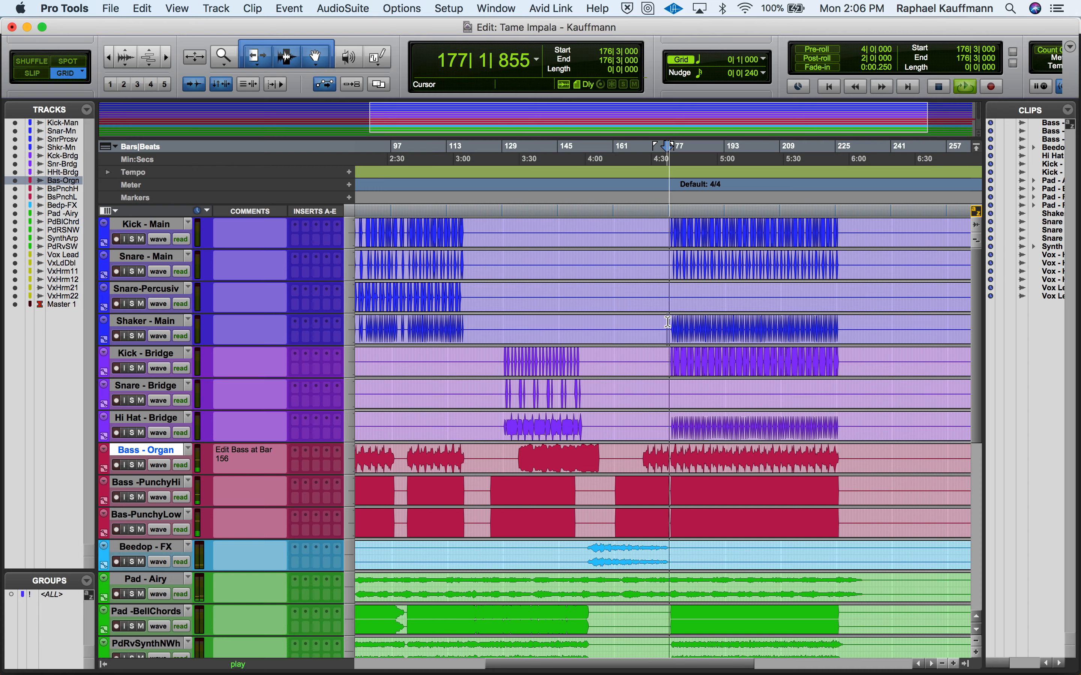
{"action": "key", "text": "super+equal"}
{"action": "scroll", "coordinate": [282, 431], "scroll_direction": "left", "scroll_amount": 10}
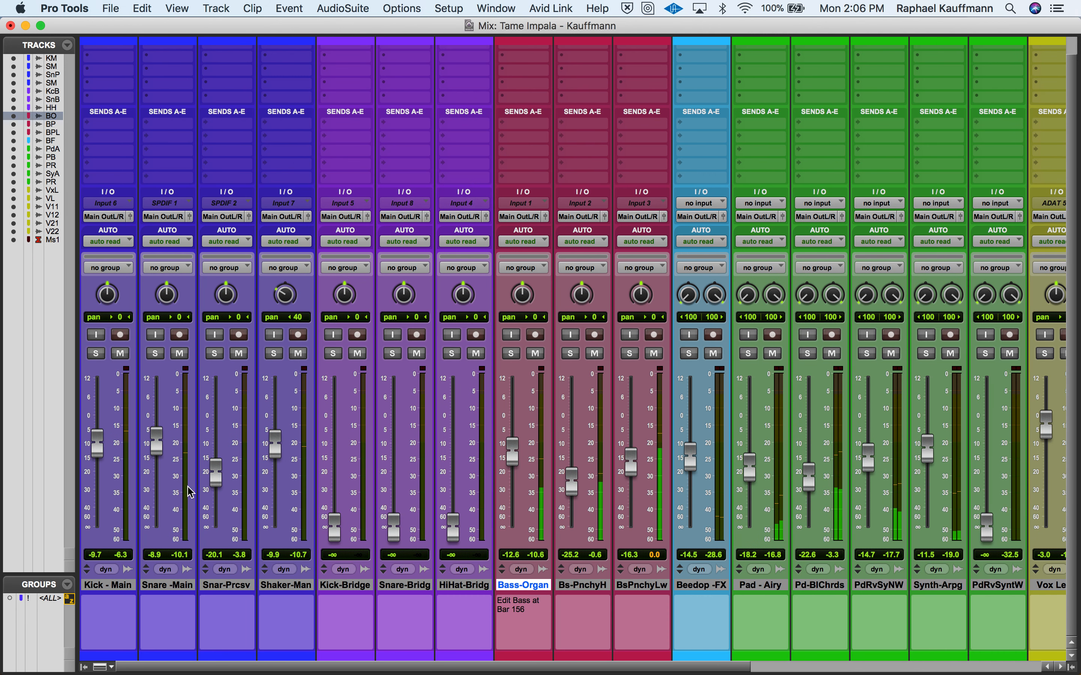
{"action": "key", "text": "super+equal"}
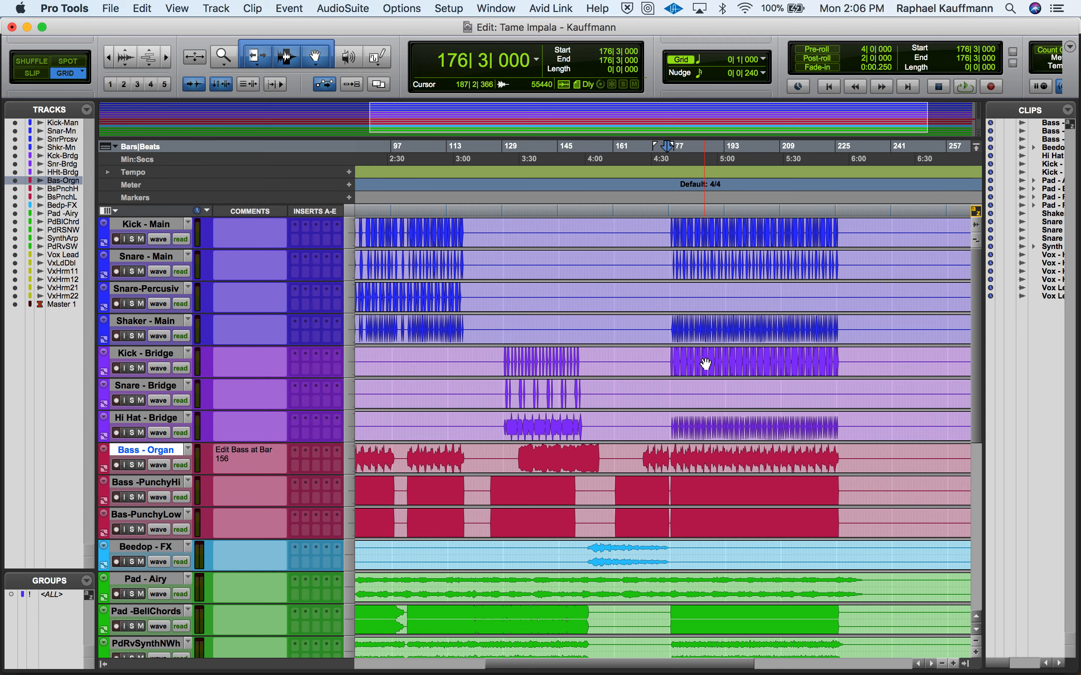
- Play the bridge from 129|4|000 and set the Kick, Snare and Hi Hat Bridge volumes to -13.1, -10.7 and -11.8 dB
{"action": "left_click", "coordinate": [493, 358]}
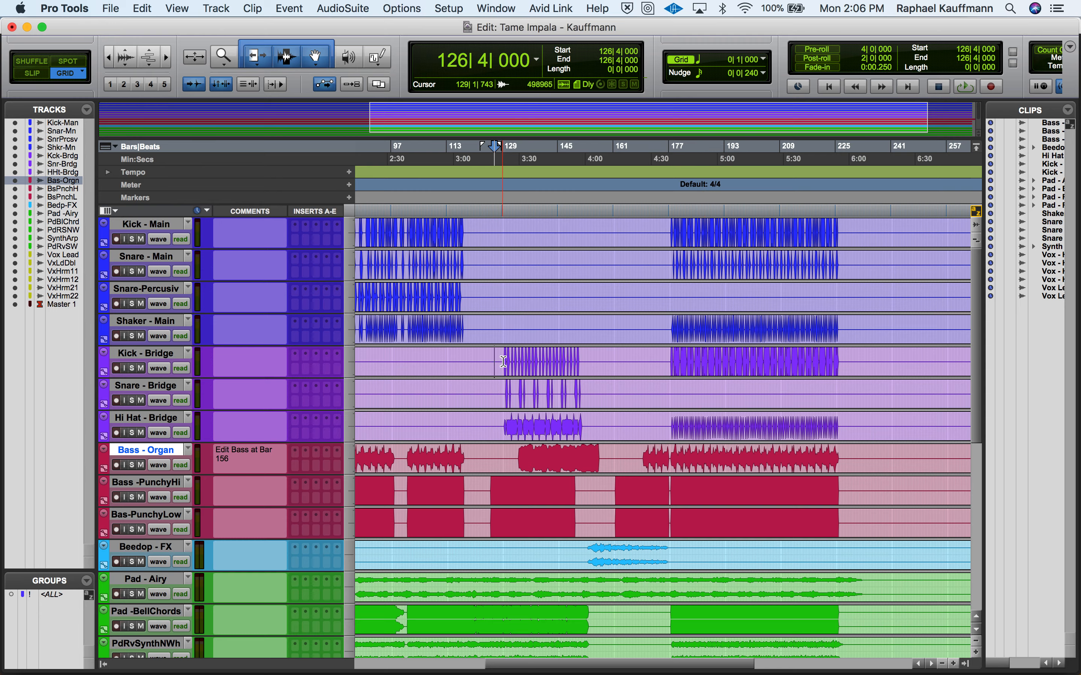
{"action": "left_click", "coordinate": [504, 361]}
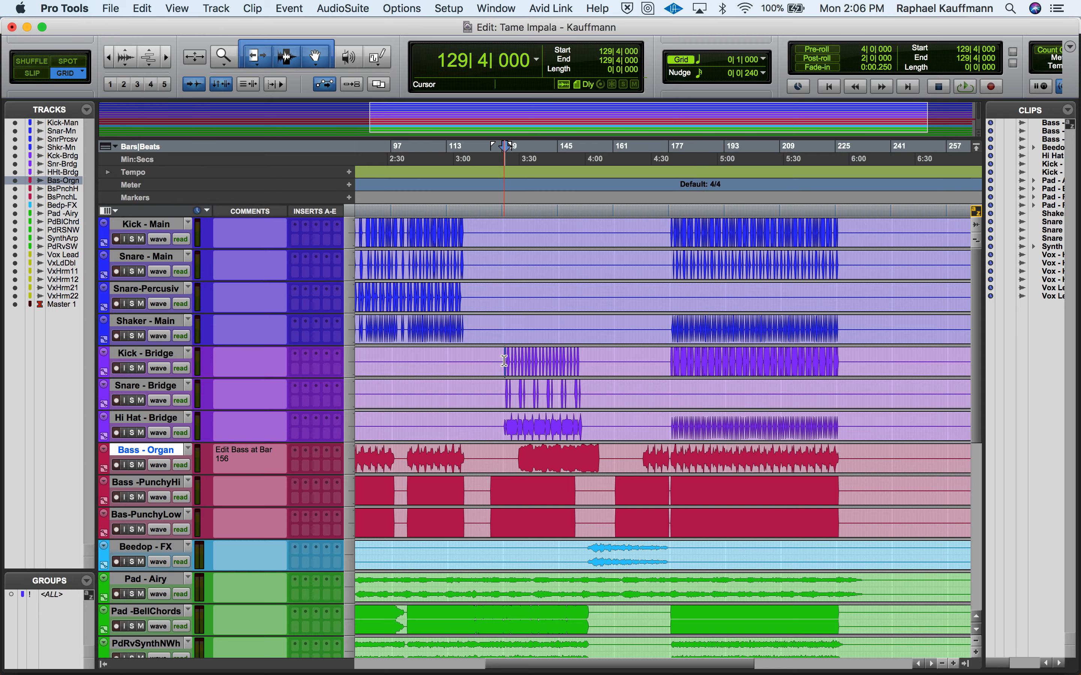
{"action": "key", "text": "super+equal"}
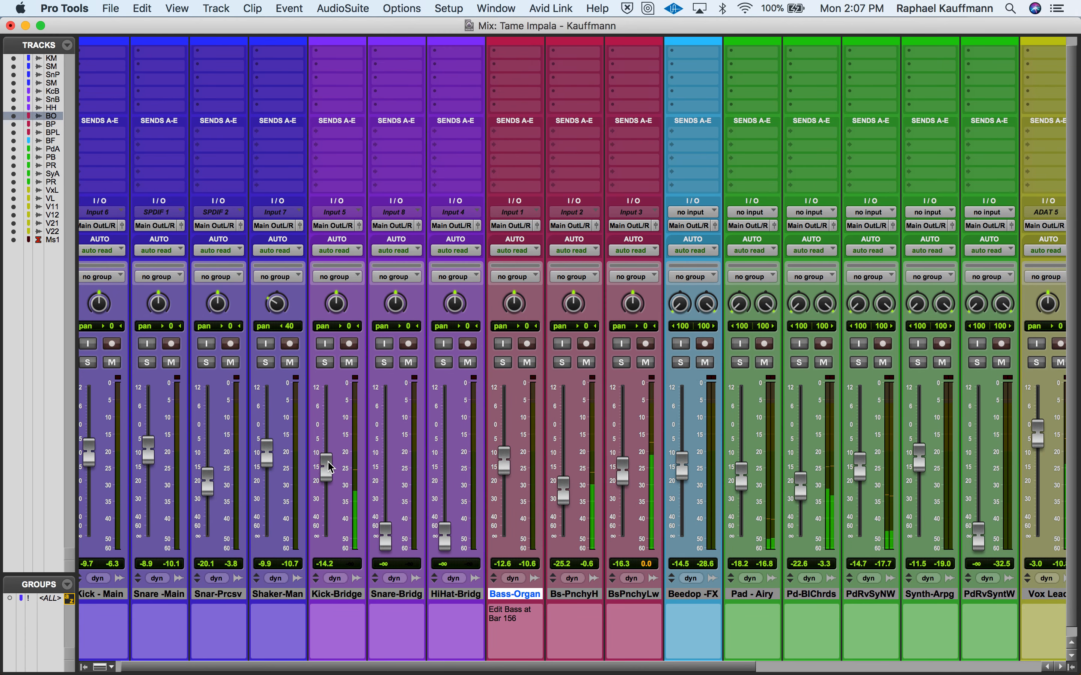
{"action": "left_click_drag", "start_coordinate": [393, 538], "coordinate": [393, 464]}
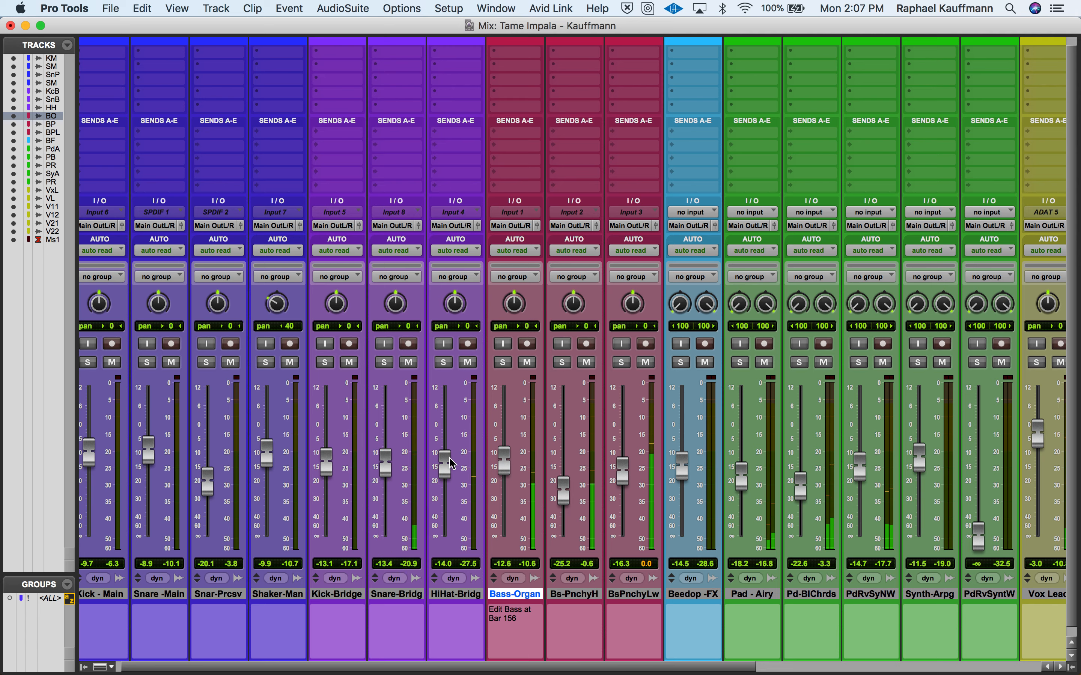
{"action": "left_click_drag", "start_coordinate": [390, 462], "coordinate": [390, 455]}
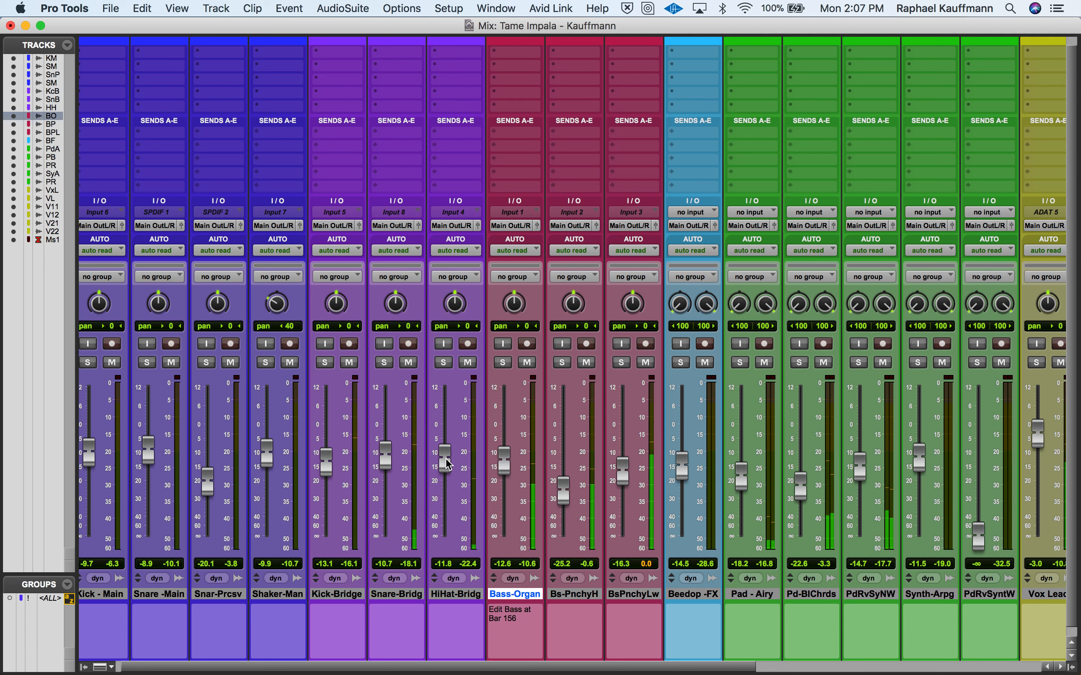
- Pan the Hi Hat - Bridge track 43 to the right, opposite the Shaker, and select the hi-hat track
{"action": "left_click_drag", "start_coordinate": [459, 312], "coordinate": [458, 291]}
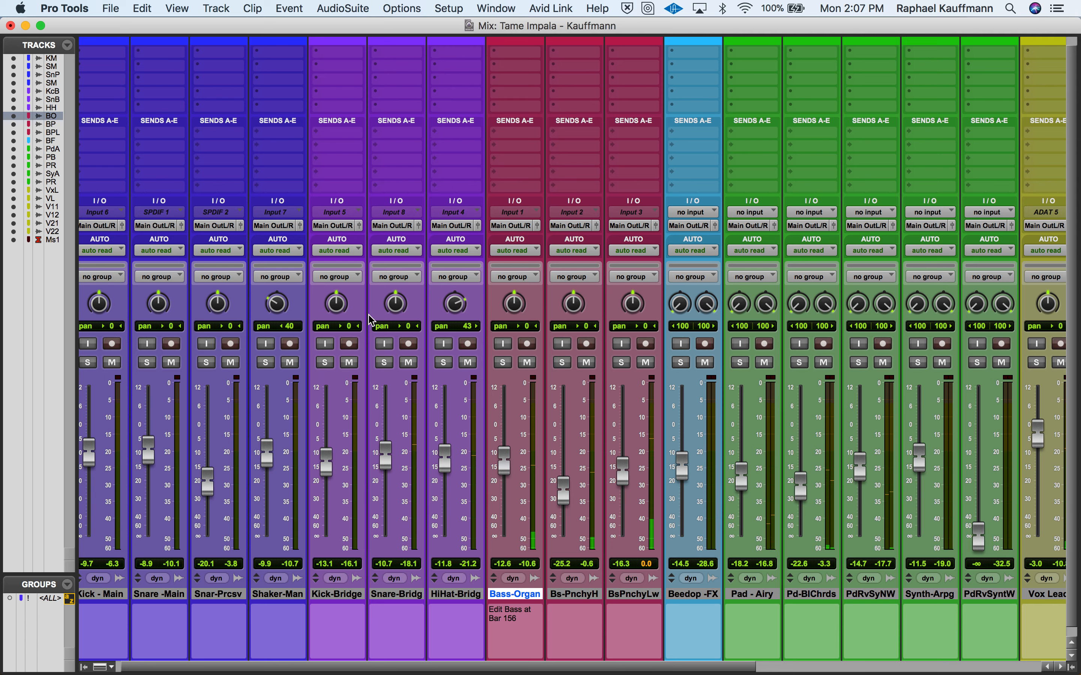
{"action": "left_click", "coordinate": [293, 597]}
{"action": "left_click", "coordinate": [523, 598]}
{"action": "left_click", "coordinate": [443, 596]}
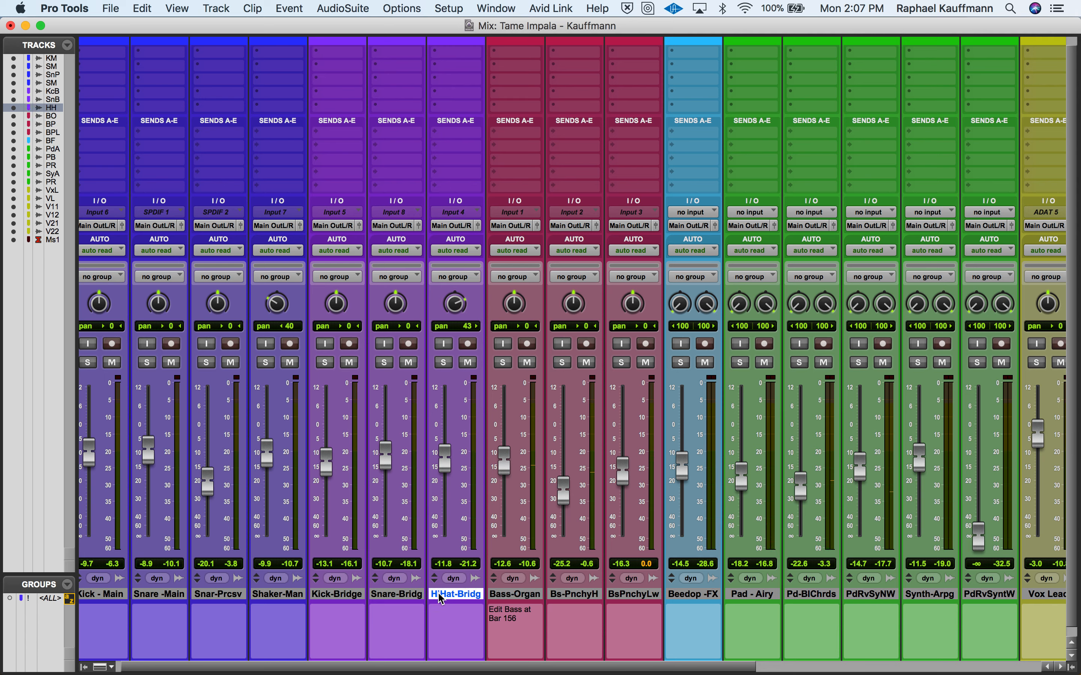
{"action": "left_click", "coordinate": [295, 598]}
{"action": "left_click", "coordinate": [451, 594]}
- Play the bridge from 129|4|000 and the section from 178|4|000 to hear the bridge drums in the mix
{"action": "key", "text": "super+equal"}
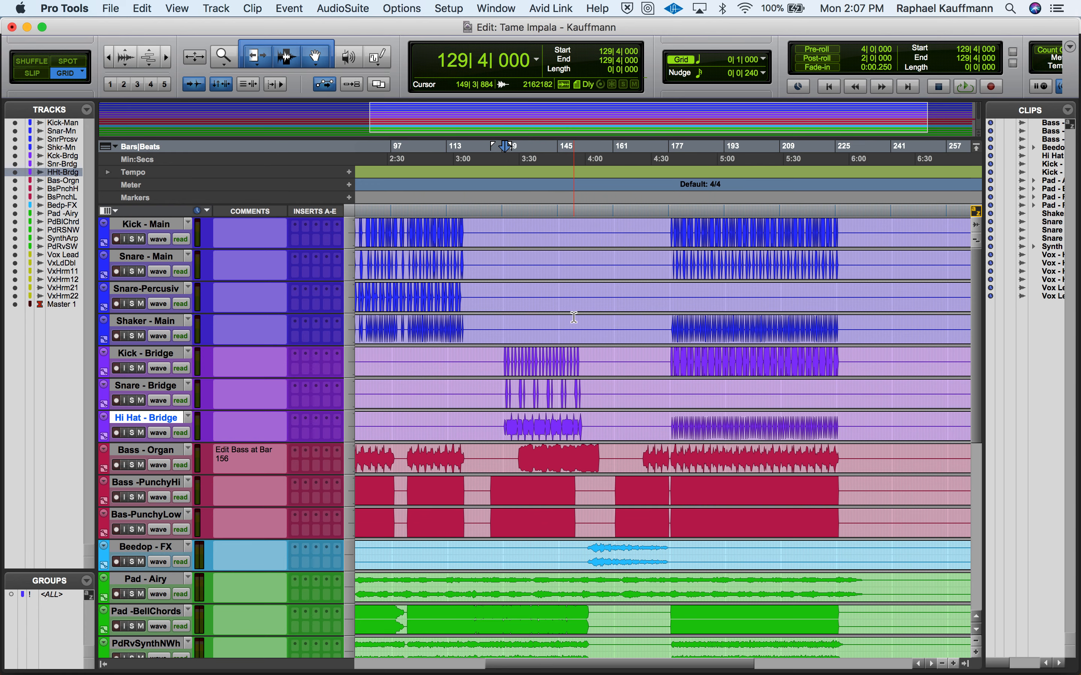
{"action": "key", "text": "super+equal"}
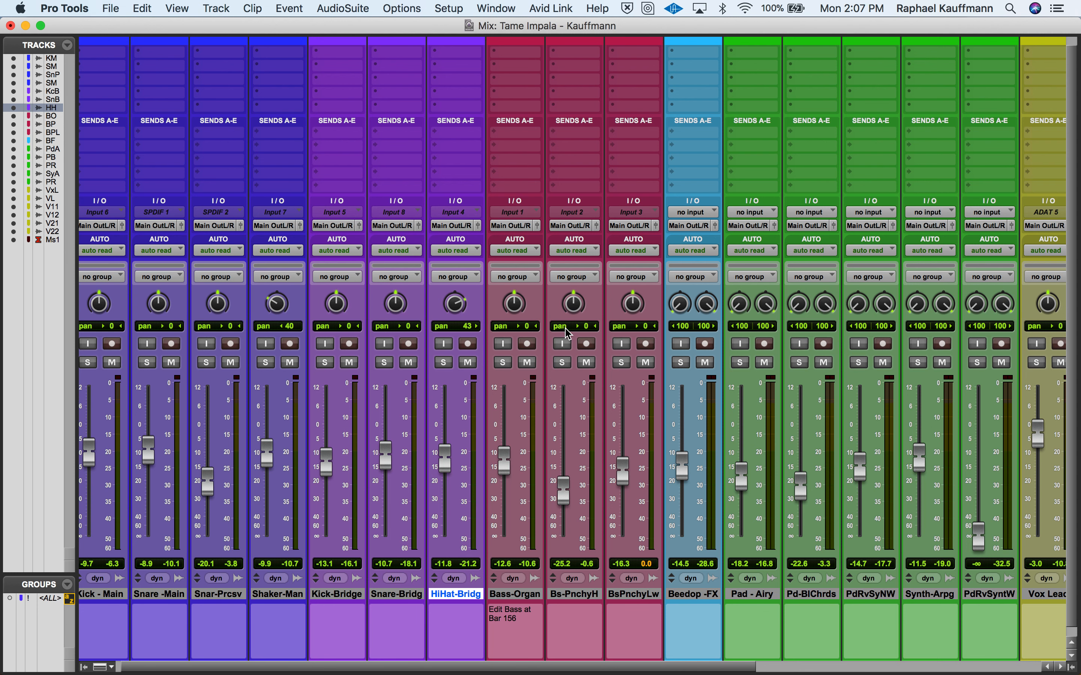
{"action": "key", "text": "super+equal"}
{"action": "key", "text": "space"}
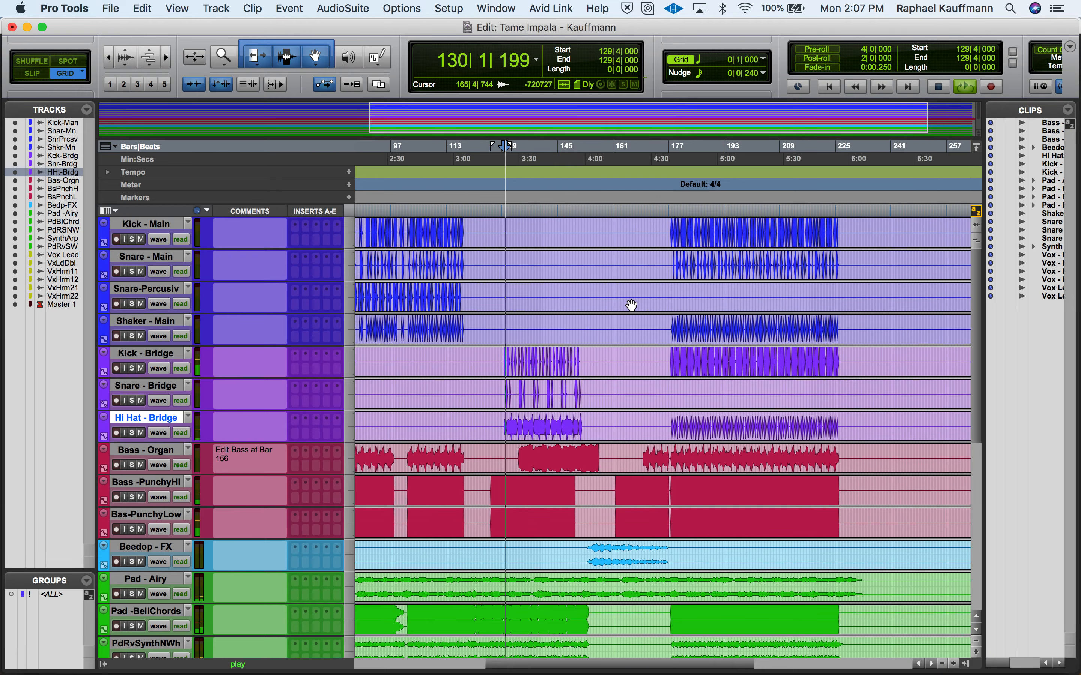
{"action": "left_click", "coordinate": [674, 225]}
{"action": "key", "text": "space"}
{"action": "key", "text": "space"}
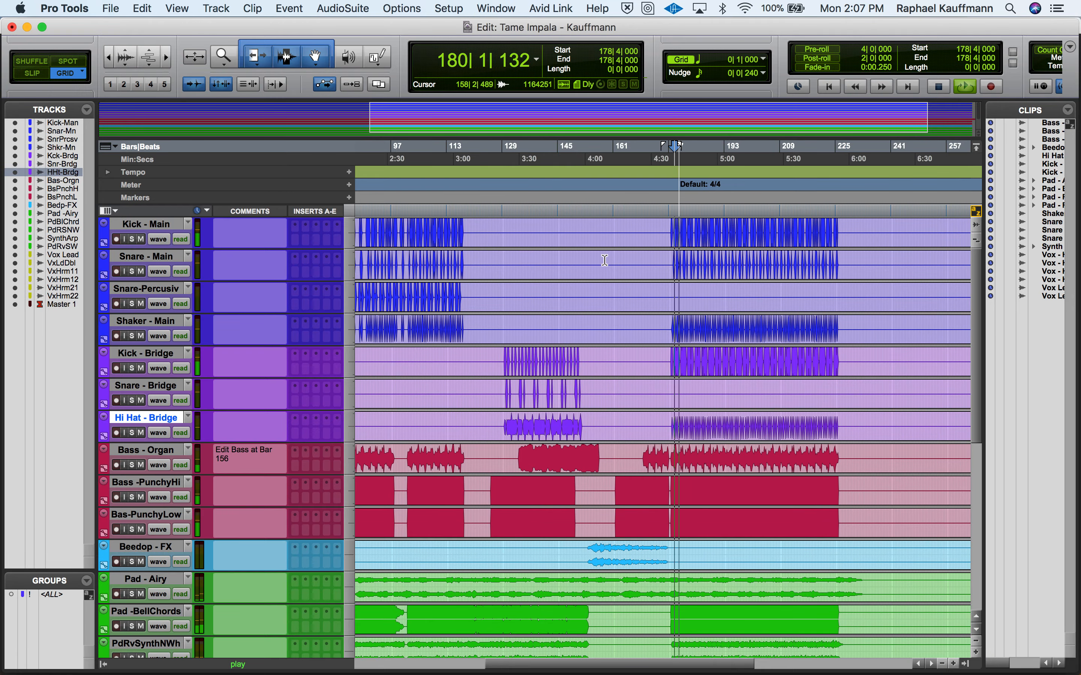
- Using solo temporarily, pan Shaker - Main 48 left and Hi Hat - Bridge 51 right, and set their volumes to -11.3 and -12.6 dB
{"action": "key", "text": "super+equal"}
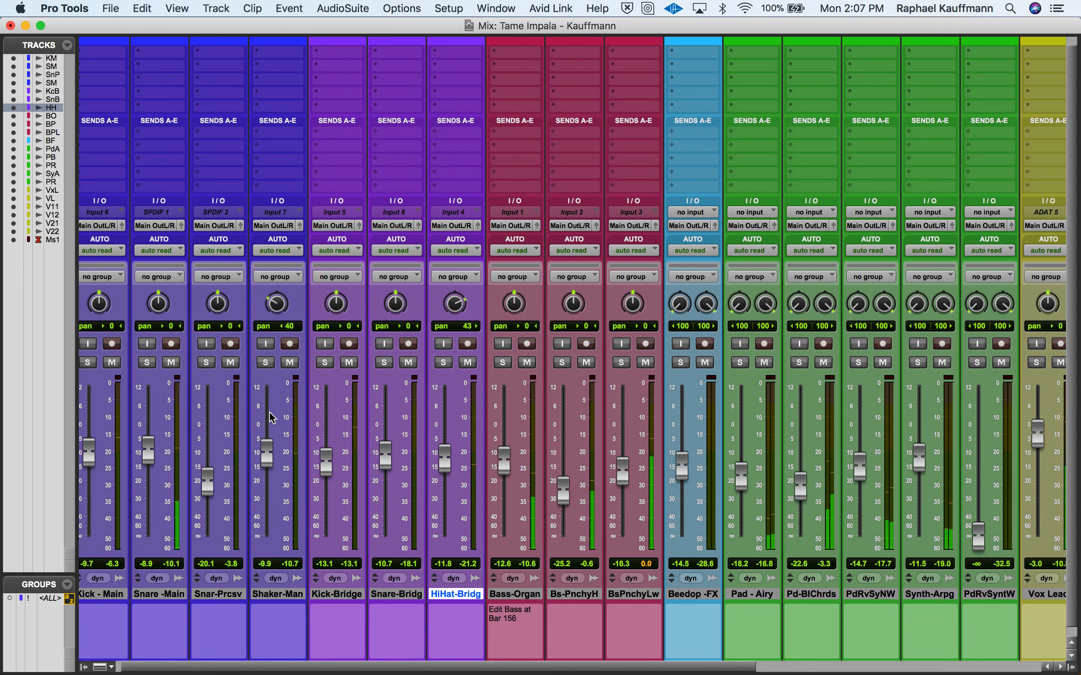
{"action": "left_click", "coordinate": [267, 362]}
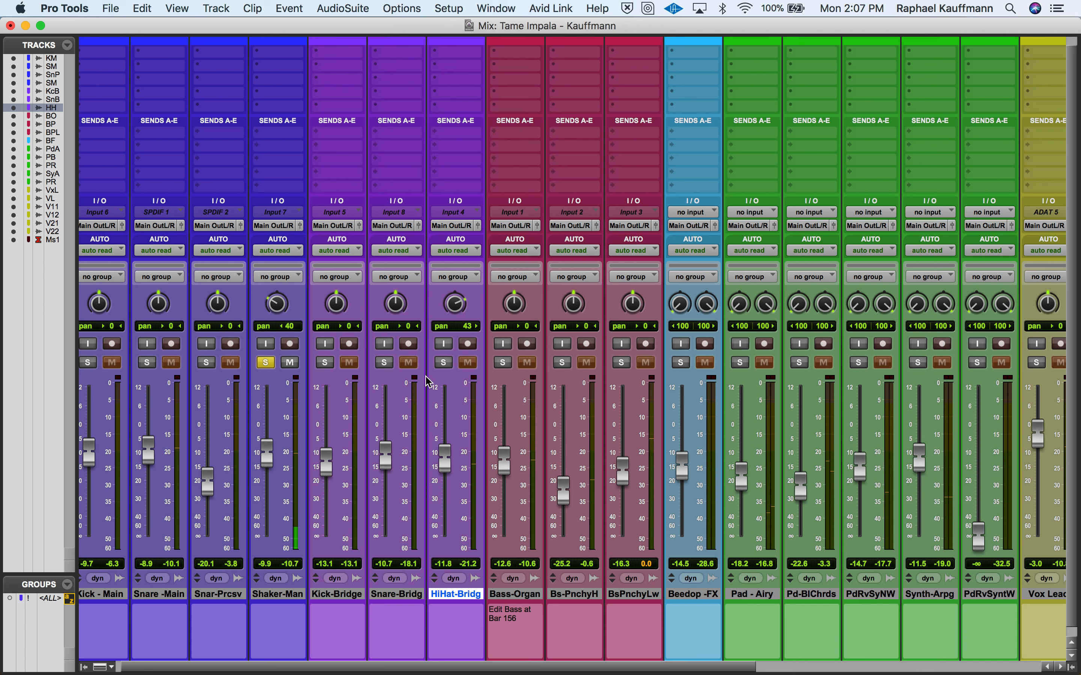
{"action": "left_click", "coordinate": [443, 362]}
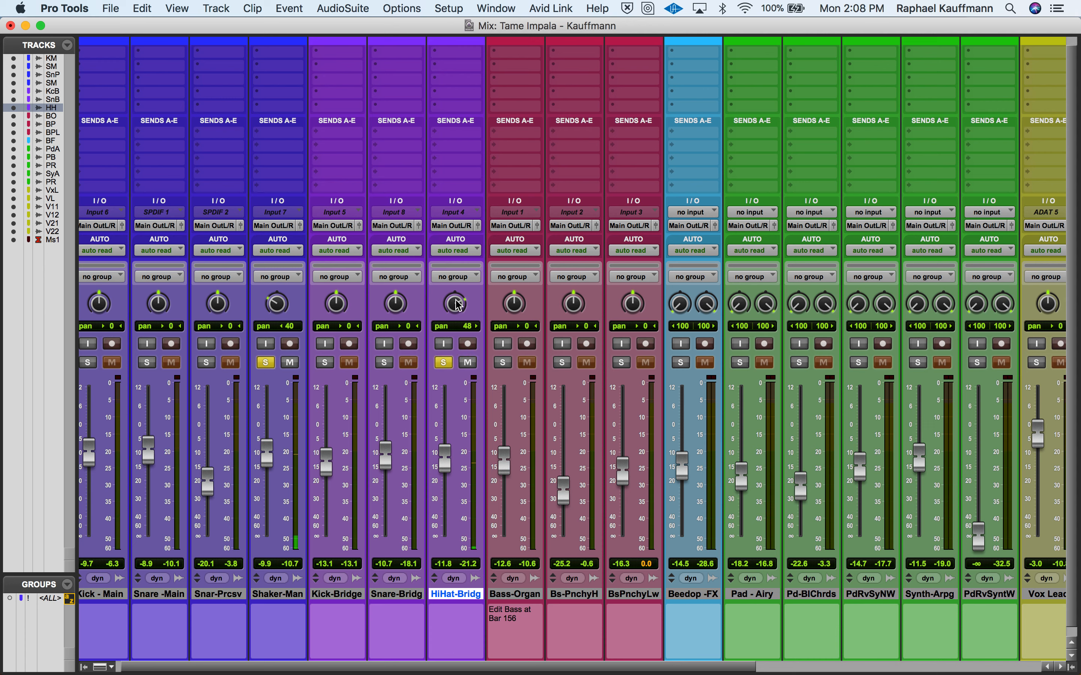
{"action": "left_click_drag", "start_coordinate": [277, 304], "coordinate": [276, 310]}
{"action": "left_click", "coordinate": [444, 362]}
{"action": "left_click", "coordinate": [266, 362]}
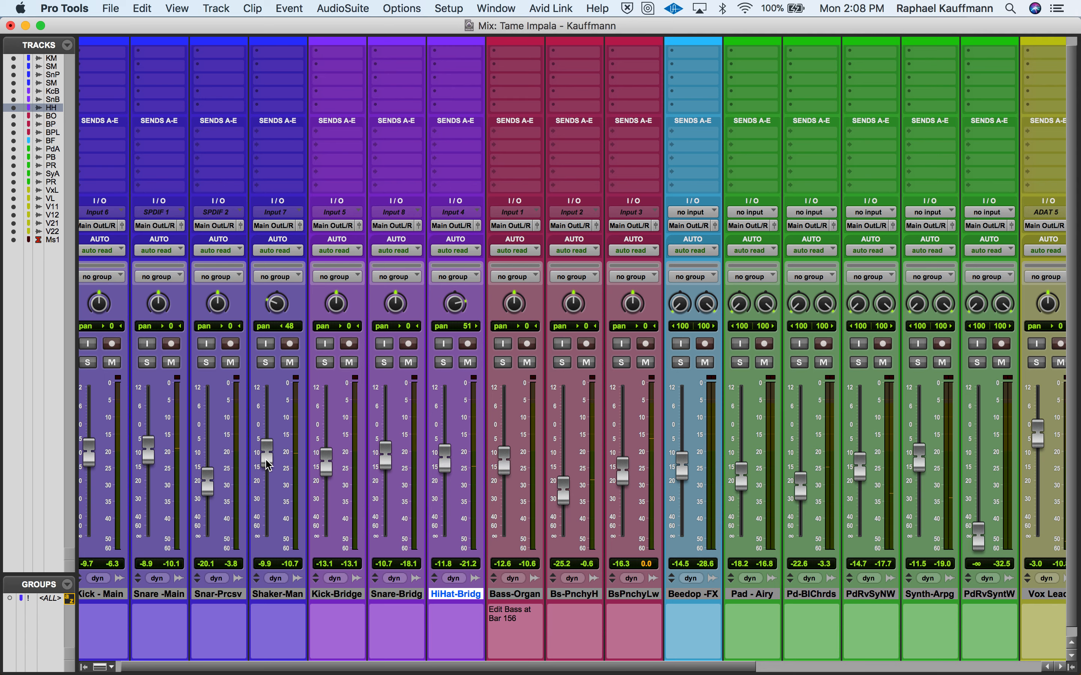
{"action": "left_click_drag", "start_coordinate": [265, 462], "coordinate": [266, 463]}
{"action": "left_click_drag", "start_coordinate": [447, 466], "coordinate": [447, 469]}
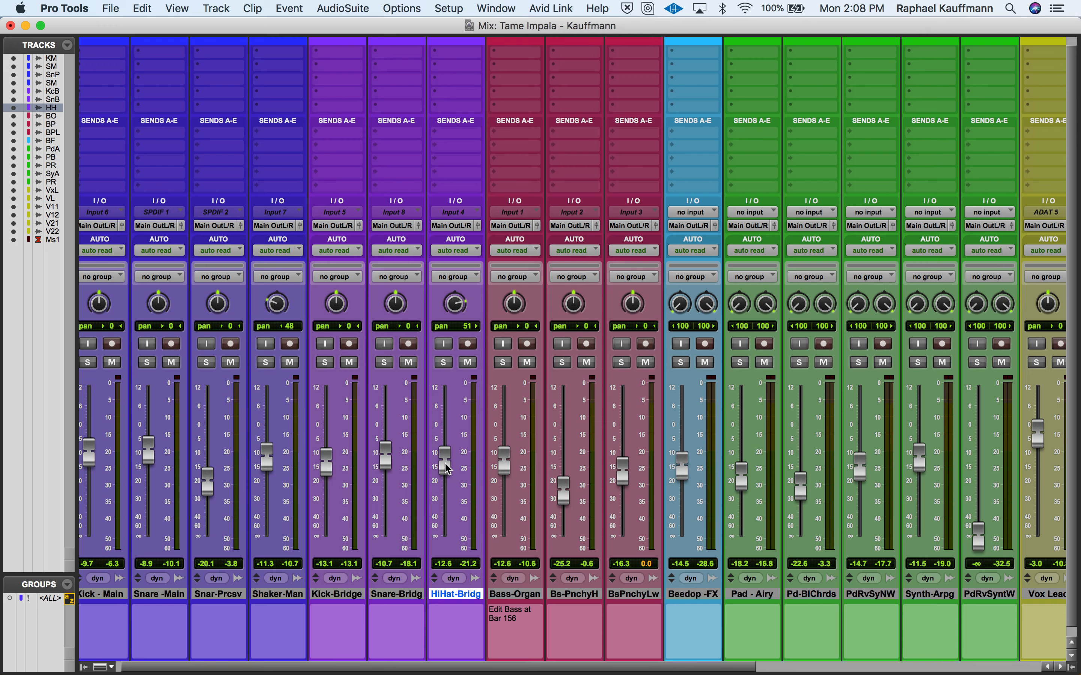
- Play from 176|4|000, raise the Pad-RvSynthWh volume to -3.8 dB, checking it in solo, and stop playback
{"action": "scroll", "coordinate": [448, 470], "scroll_direction": "right", "scroll_amount": 10}
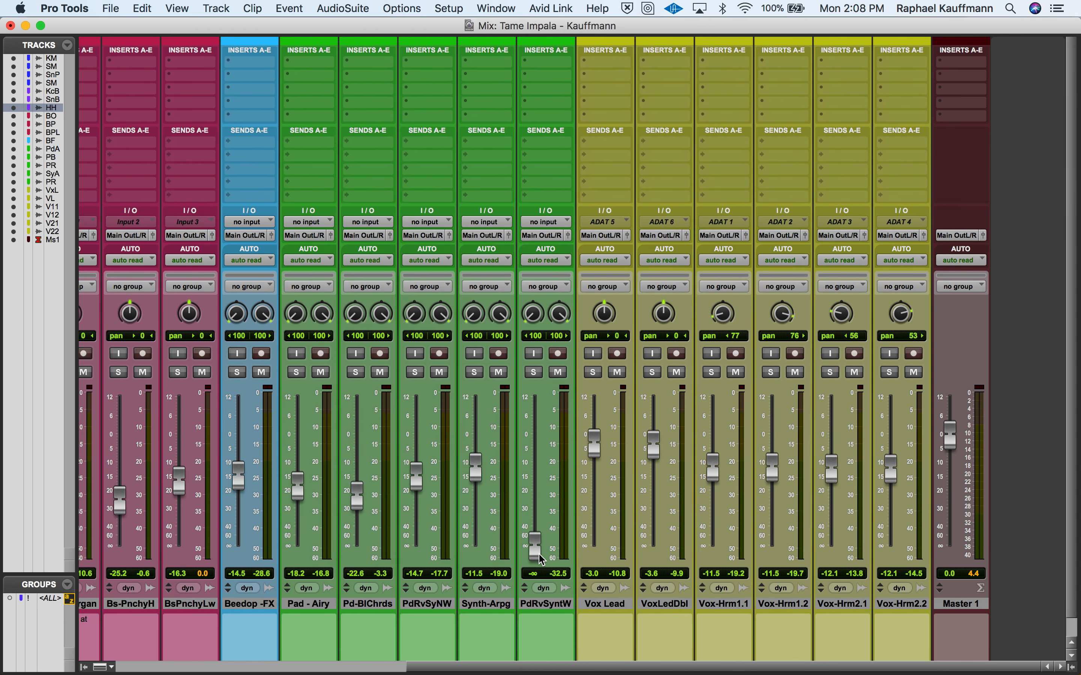
{"action": "key", "text": "super+equal"}
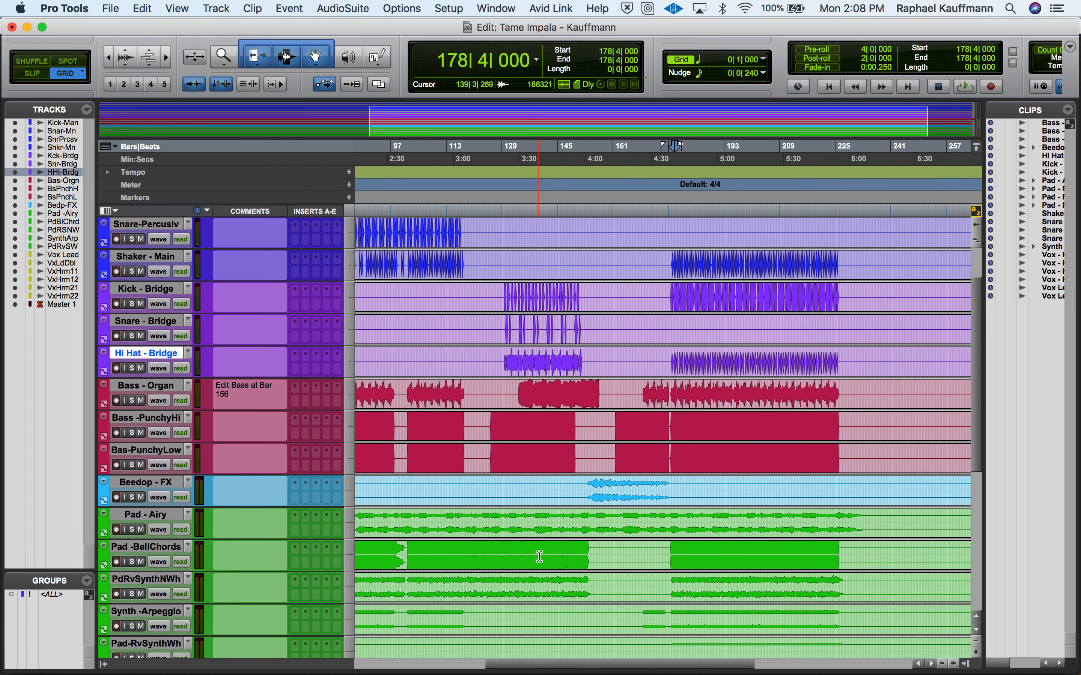
{"action": "scroll", "coordinate": [567, 532], "scroll_direction": "down", "scroll_amount": 1}
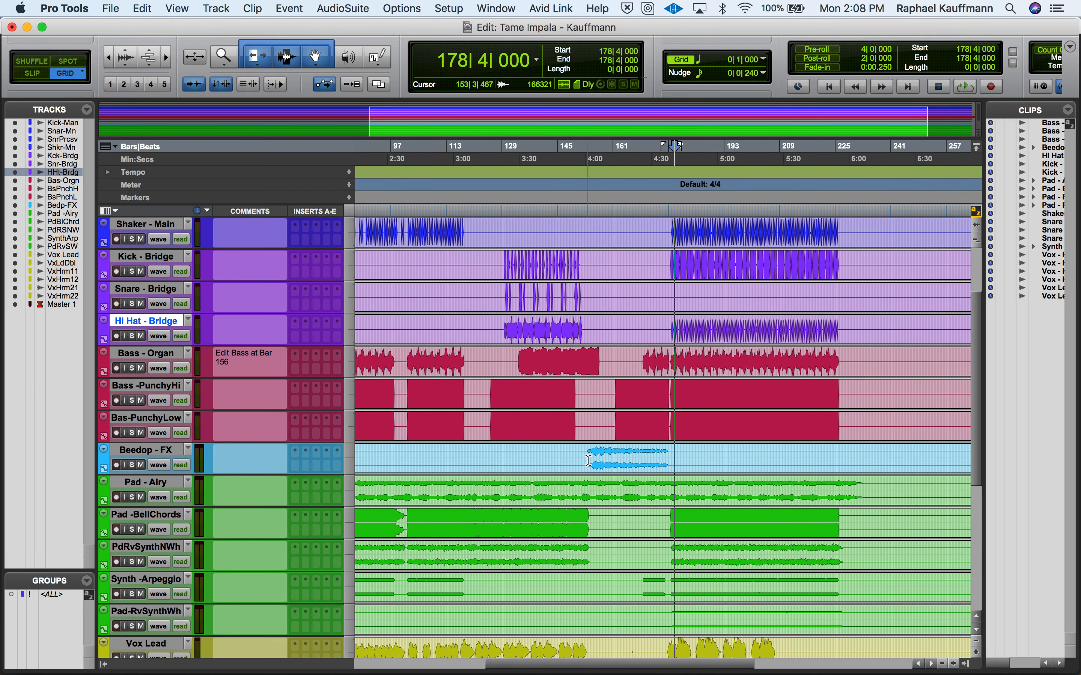
{"action": "scroll", "coordinate": [584, 545], "scroll_direction": "down", "scroll_amount": 1}
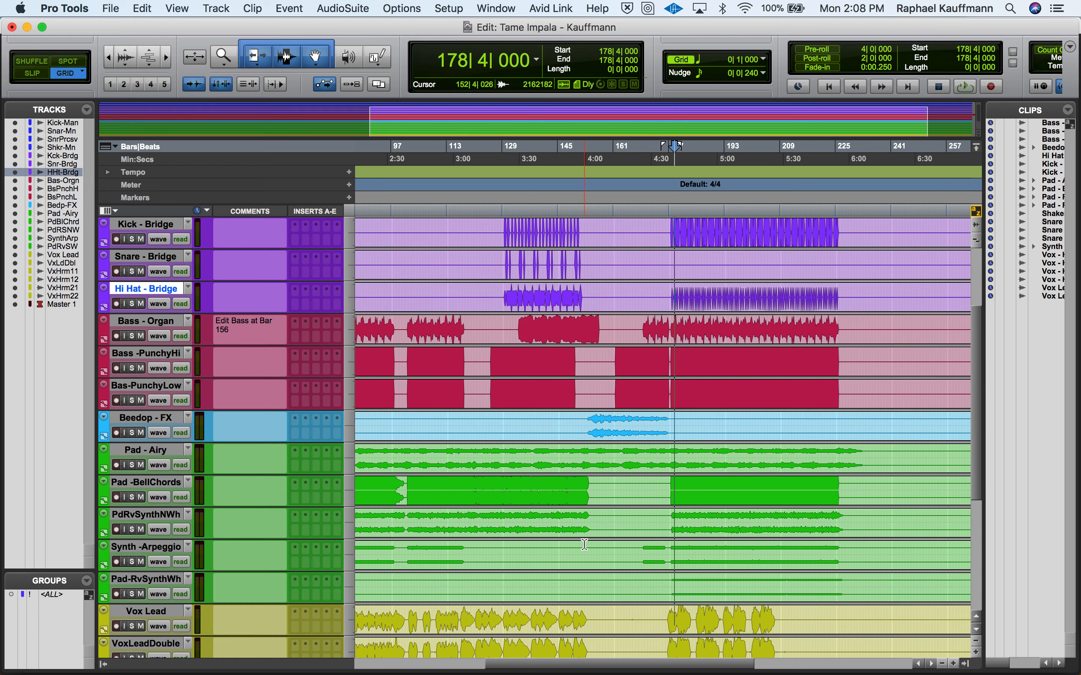
{"action": "left_click", "coordinate": [667, 584]}
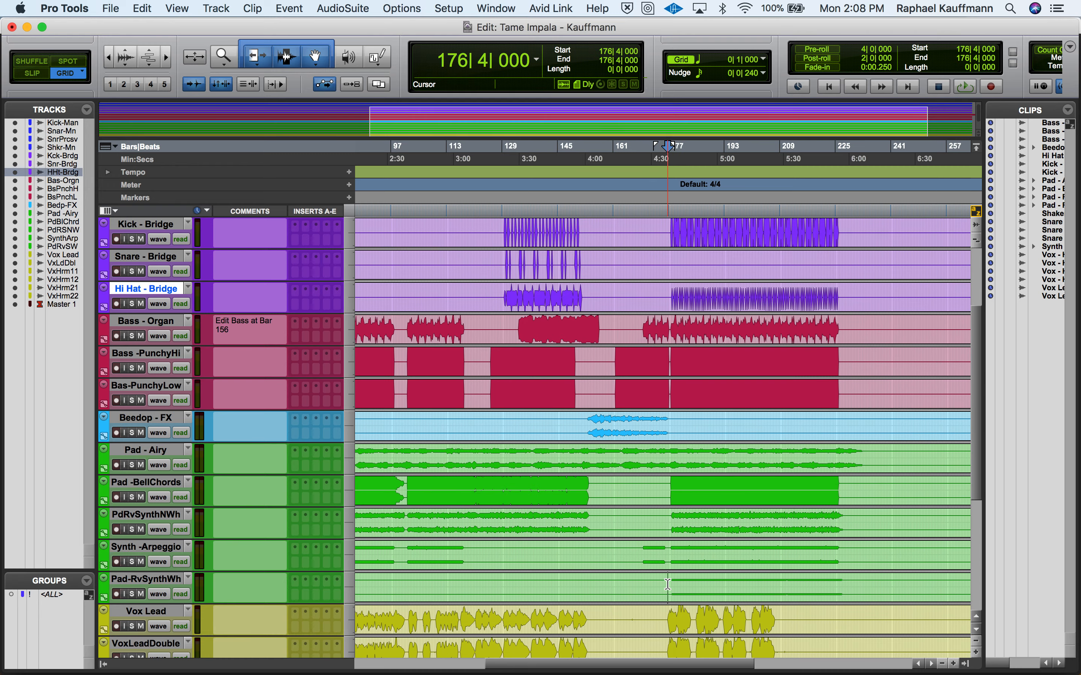
{"action": "key", "text": "super+equal"}
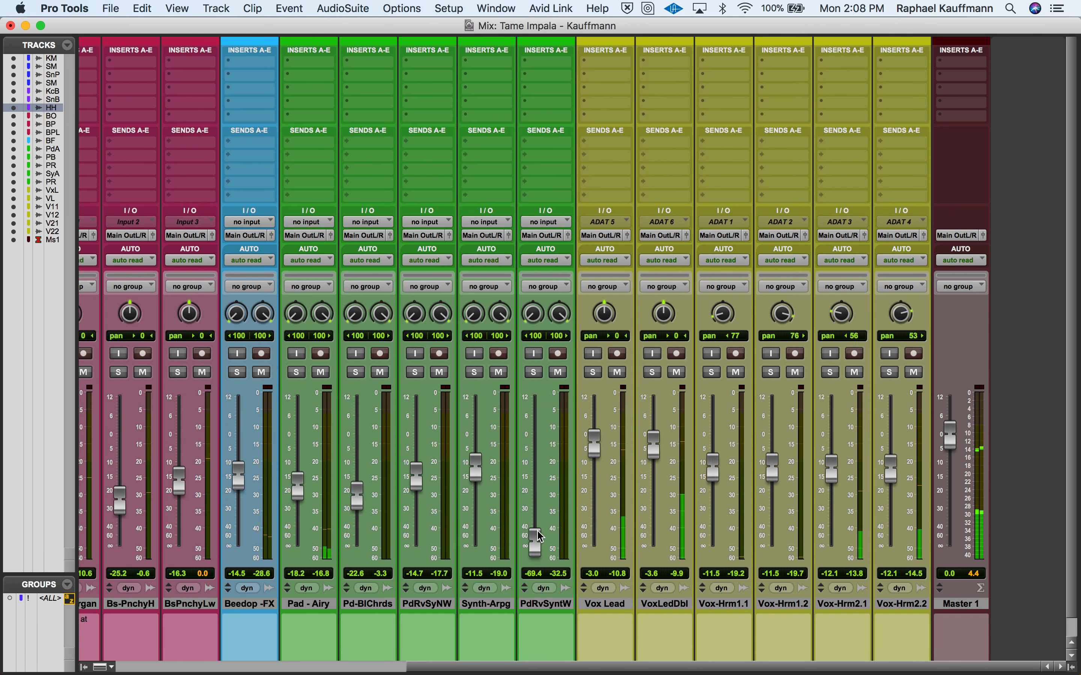
{"action": "left_click_drag", "start_coordinate": [539, 536], "coordinate": [536, 445]}
{"action": "left_click", "coordinate": [535, 372]}
{"action": "left_click", "coordinate": [539, 371]}
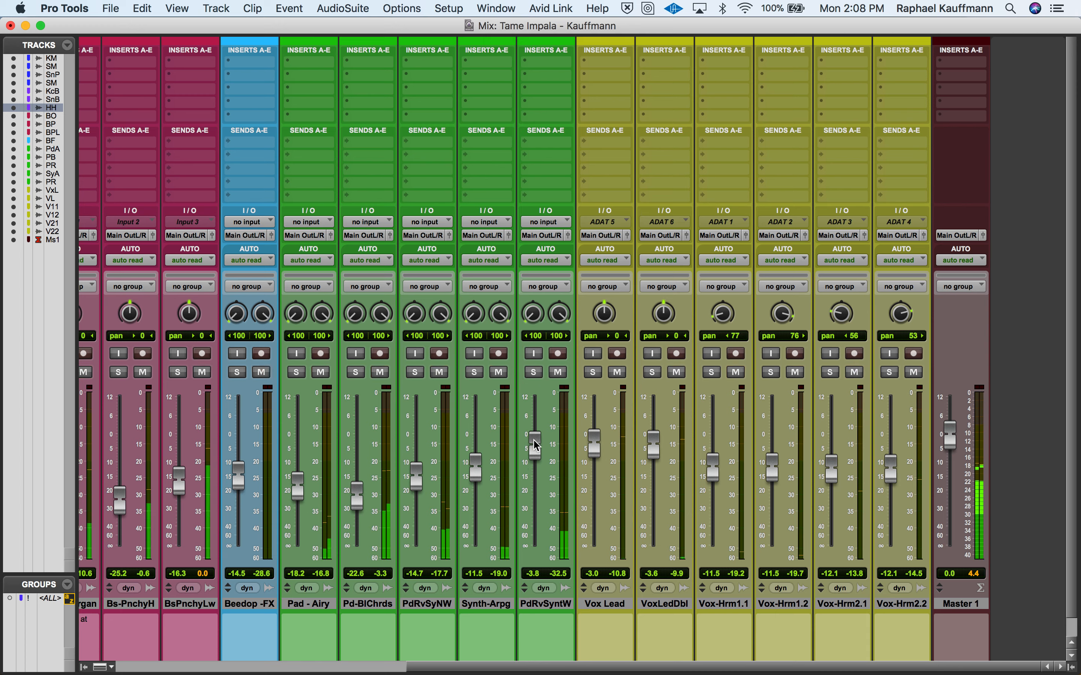
{"action": "key", "text": "space"}
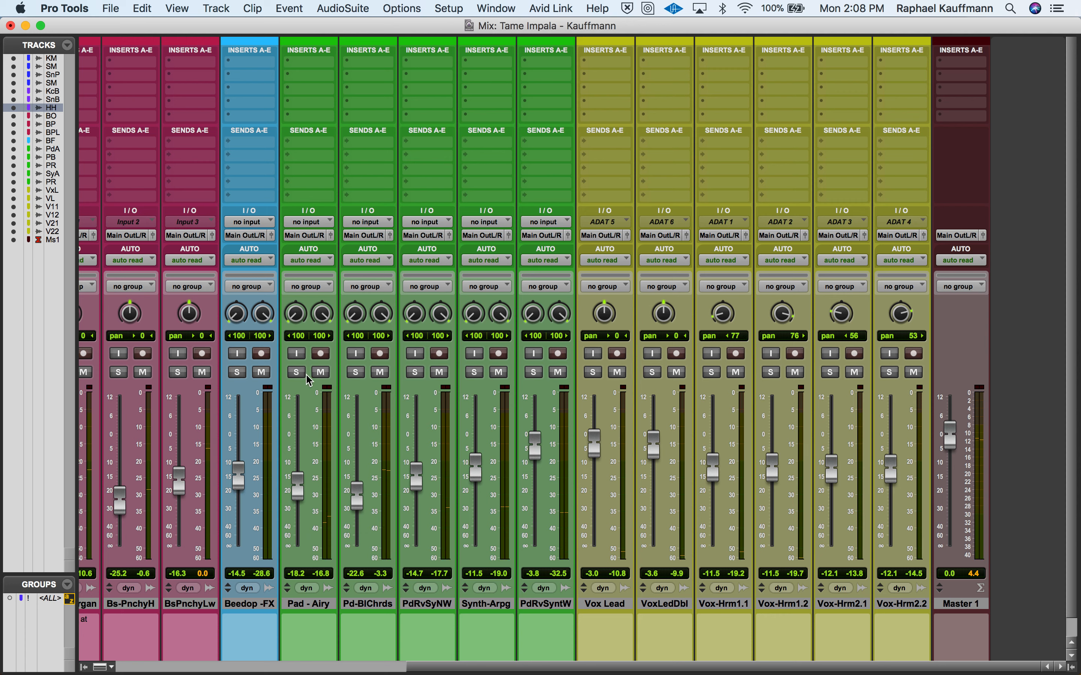
- Solo all five green pad and synth tracks, from Pad - Airy to Pad-RvSynthWh, to hear them together
{"action": "left_click", "coordinate": [296, 372]}
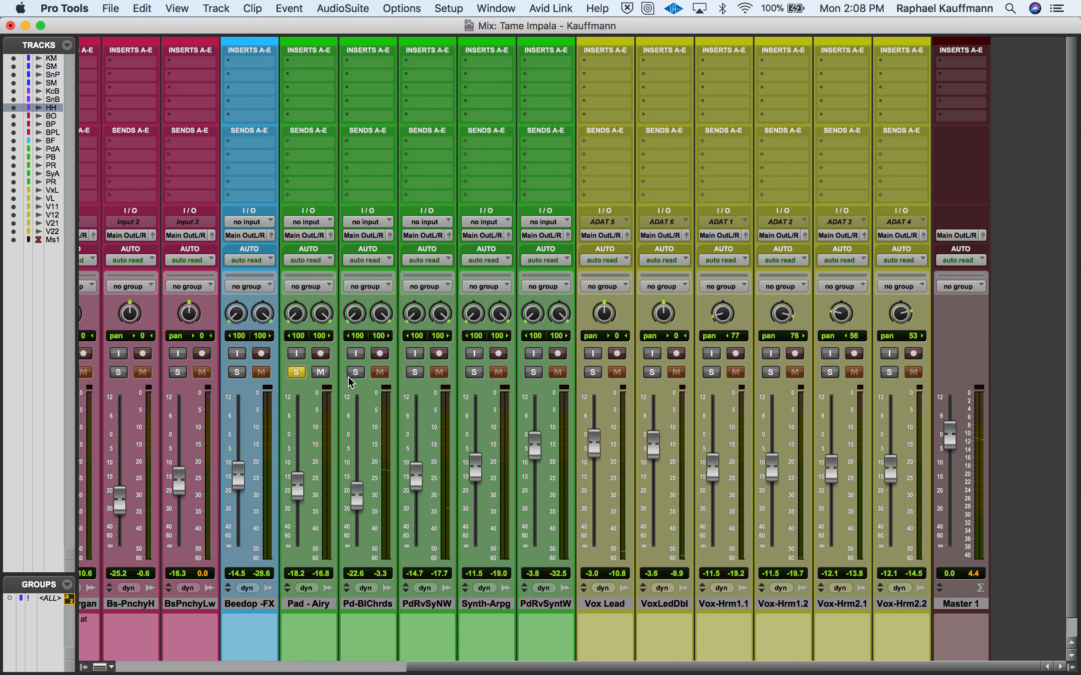
{"action": "left_click", "coordinate": [356, 372]}
{"action": "left_click", "coordinate": [416, 374]}
{"action": "left_click", "coordinate": [474, 373]}
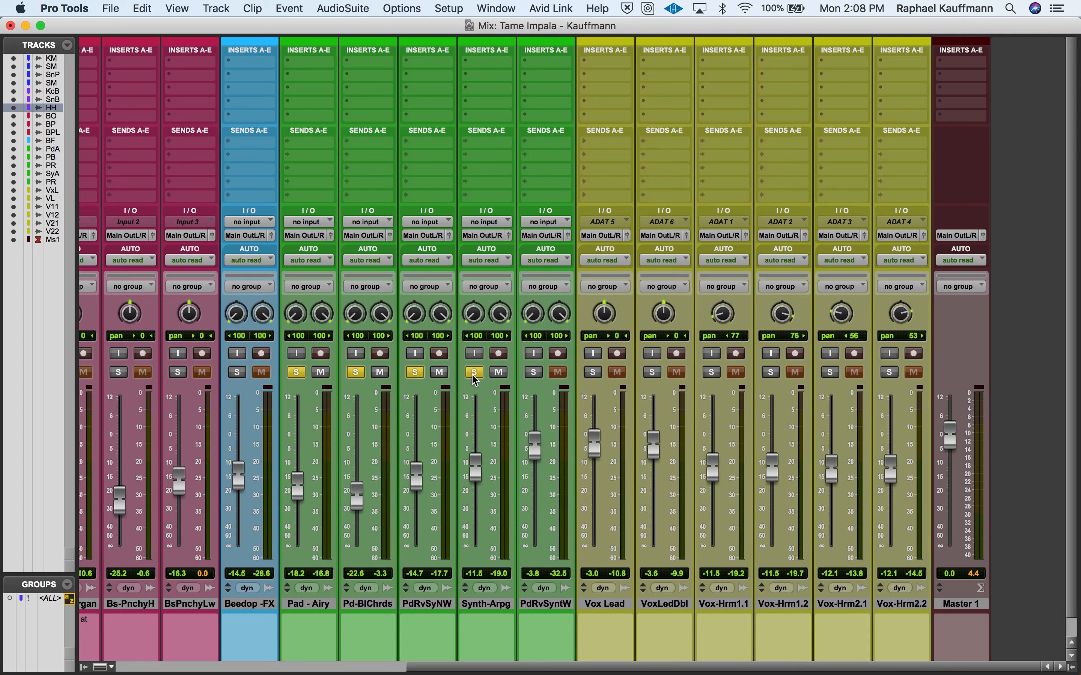
{"action": "left_click", "coordinate": [533, 373]}
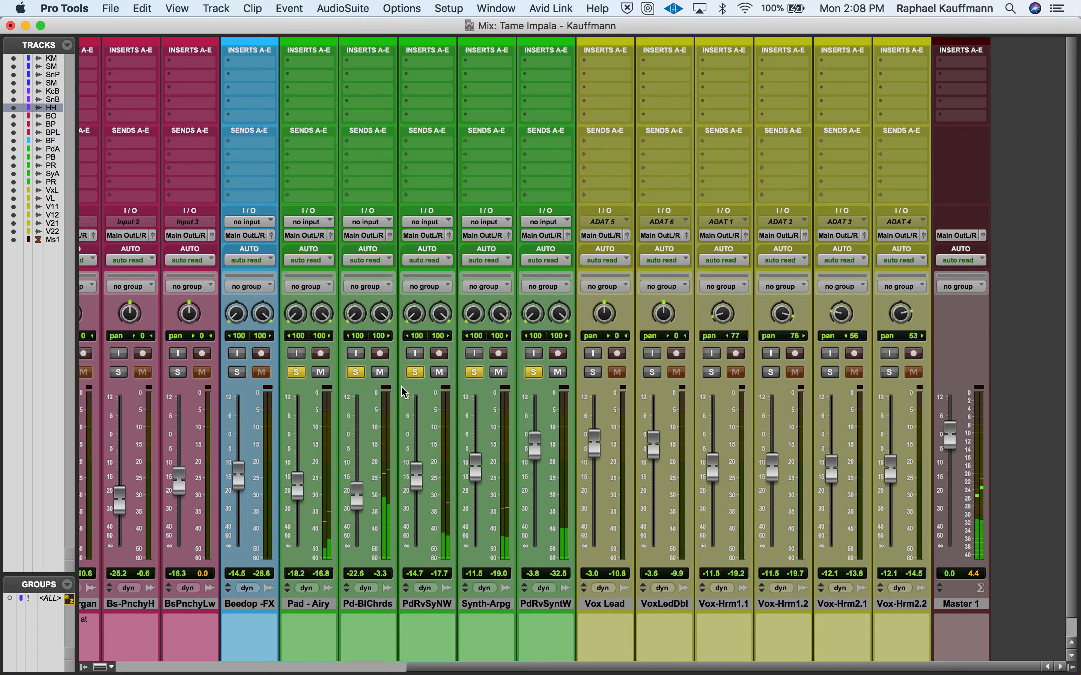
- Set the Synth - Arpeggio volume to -7.8 dB and take Pad-RvSynthWh out of solo
{"action": "left_click_drag", "start_coordinate": [477, 468], "coordinate": [476, 458]}
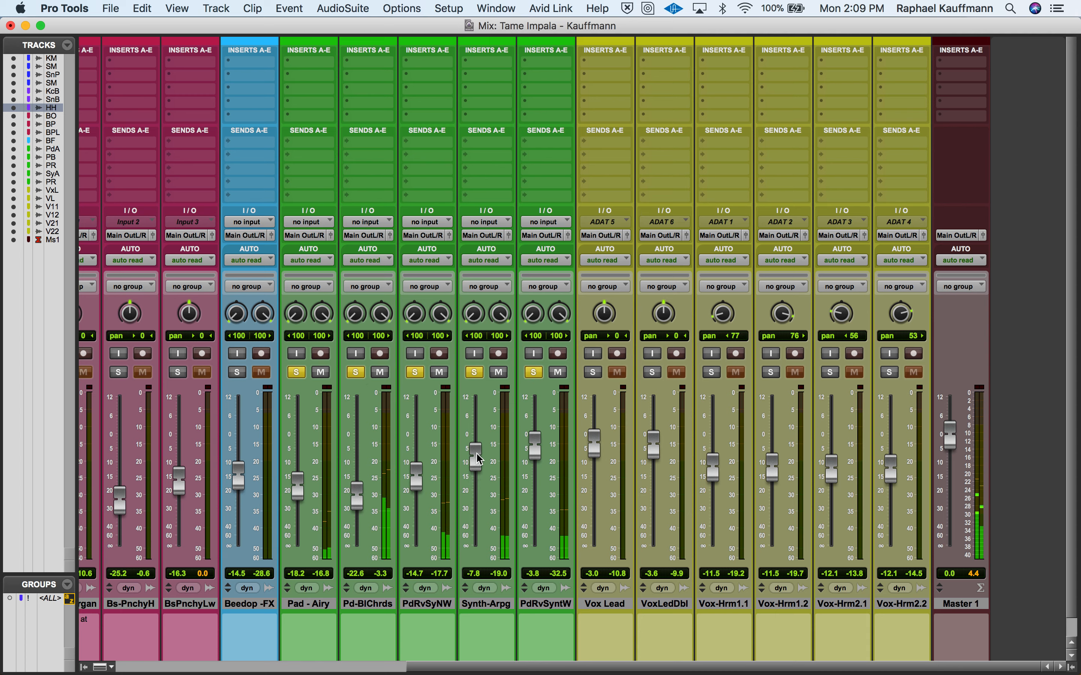
{"action": "left_click", "coordinate": [534, 373]}
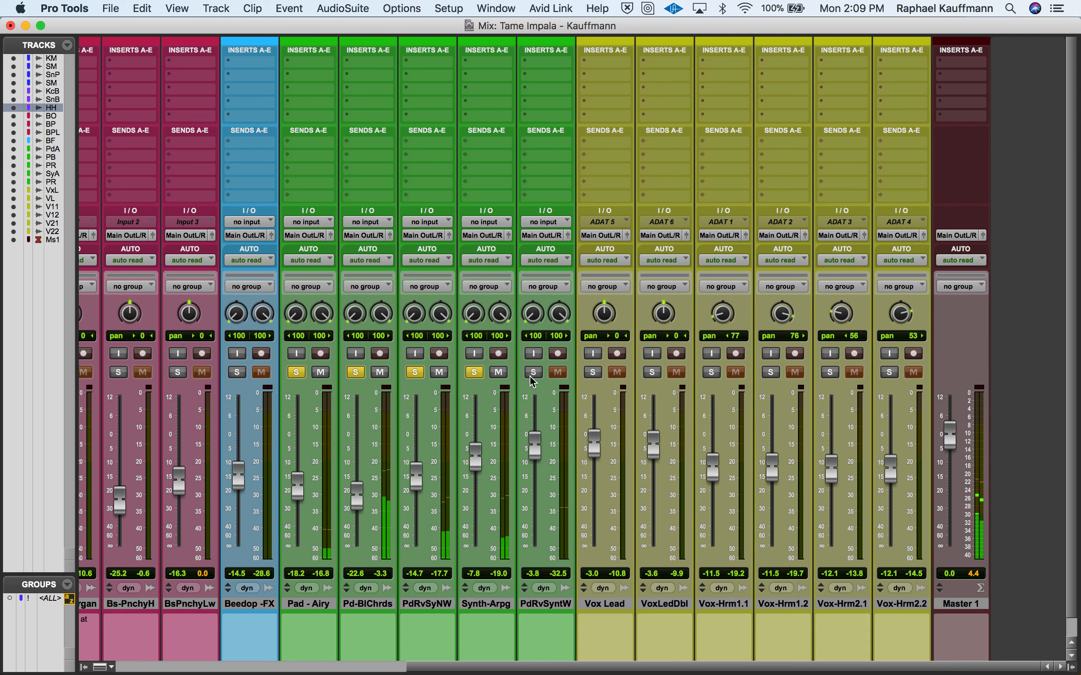
- Solo only Pad-RvSynthWh among the green tracks and raise its volume to -0.6 dB
{"action": "left_click", "coordinate": [534, 372]}
{"action": "left_click", "coordinate": [474, 372]}
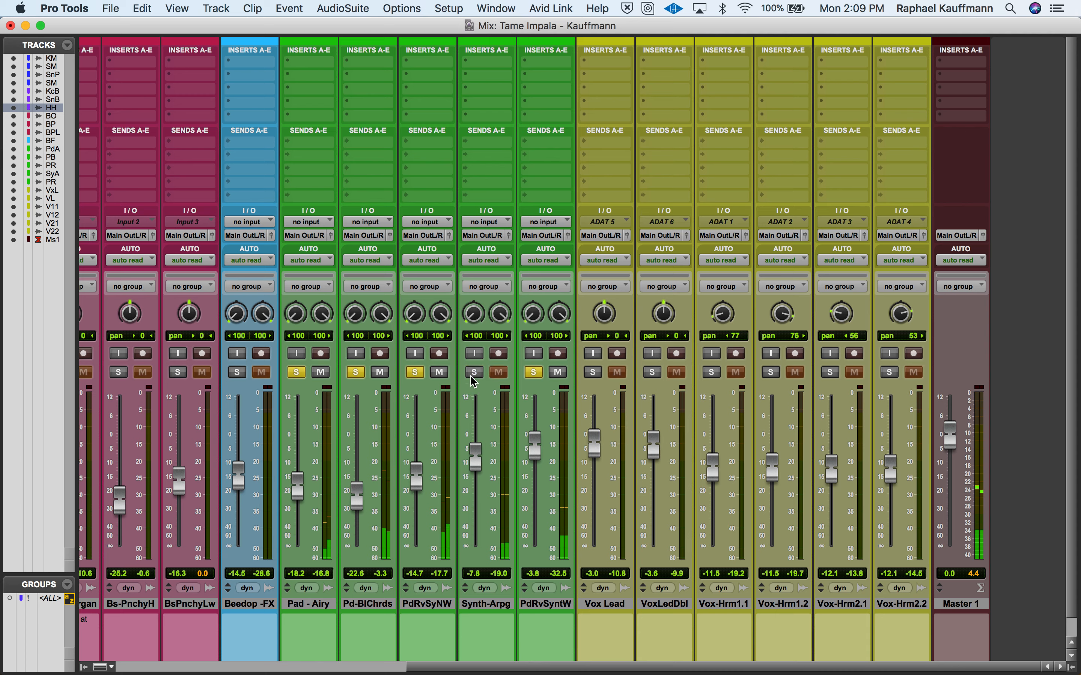
{"action": "left_click", "coordinate": [417, 372]}
{"action": "left_click", "coordinate": [356, 373]}
{"action": "left_click", "coordinate": [297, 372]}
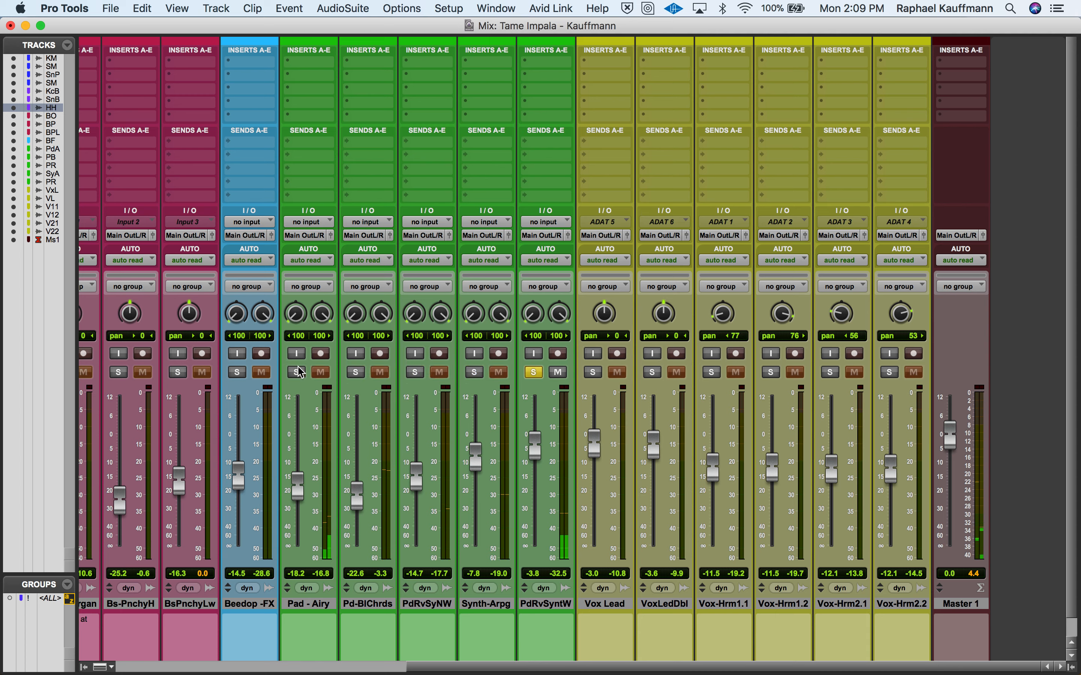
{"action": "left_click_drag", "start_coordinate": [540, 452], "coordinate": [541, 440]}
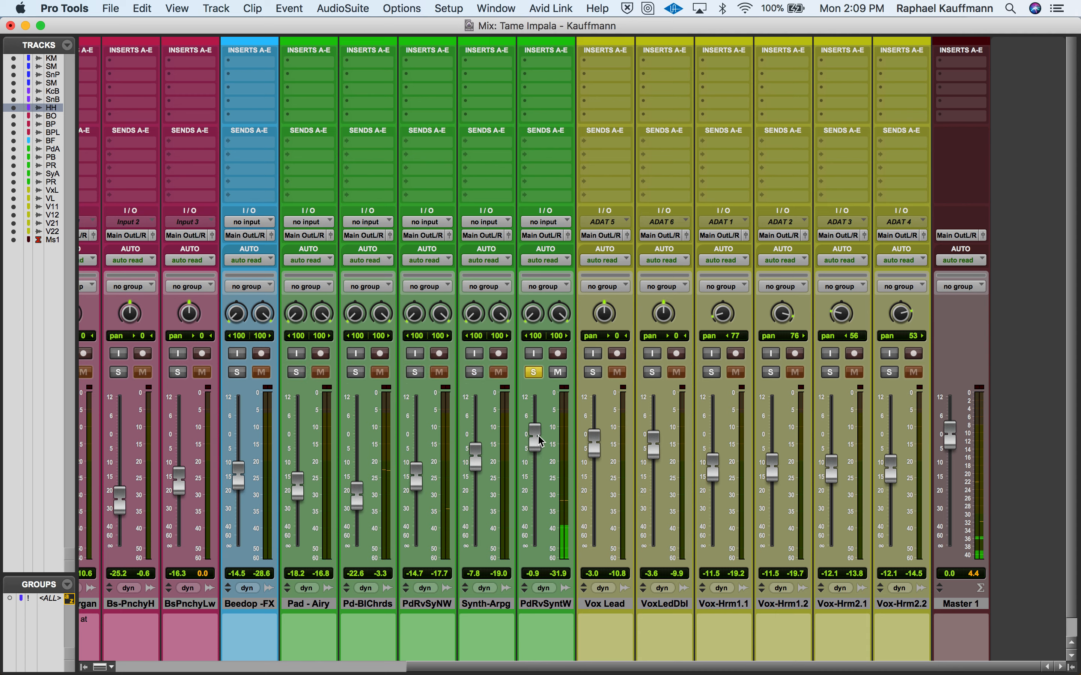
- Add the other green synth and pad tracks back into solo and lower the Pd-BlChrds volume to -24.7 dB
{"action": "left_click", "coordinate": [475, 373]}
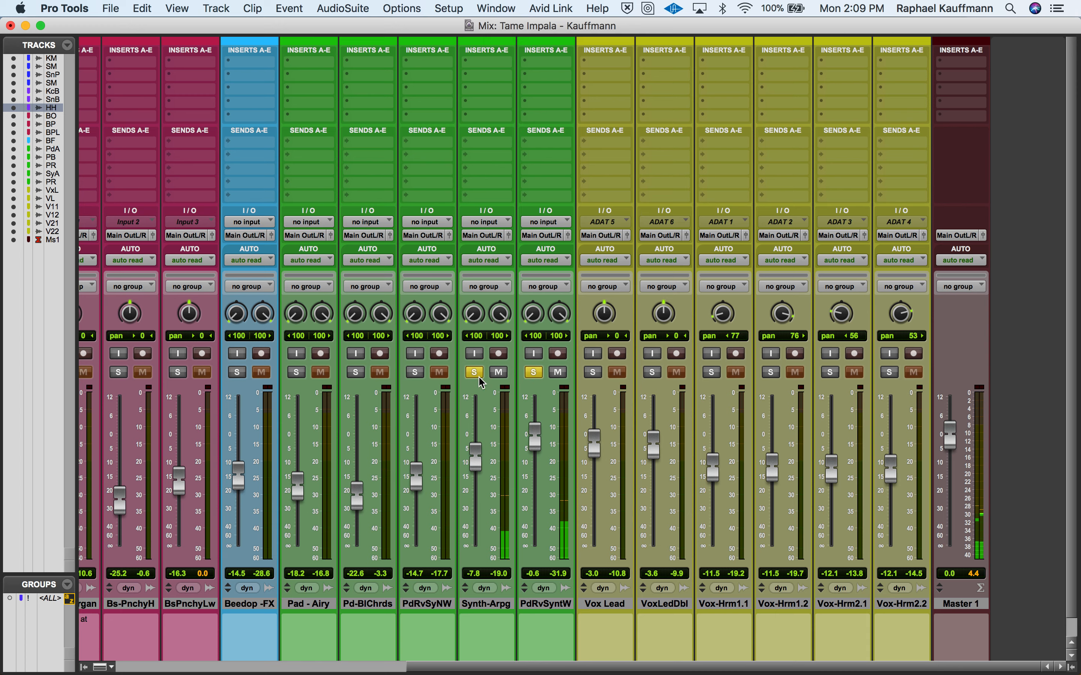
{"action": "left_click", "coordinate": [415, 372]}
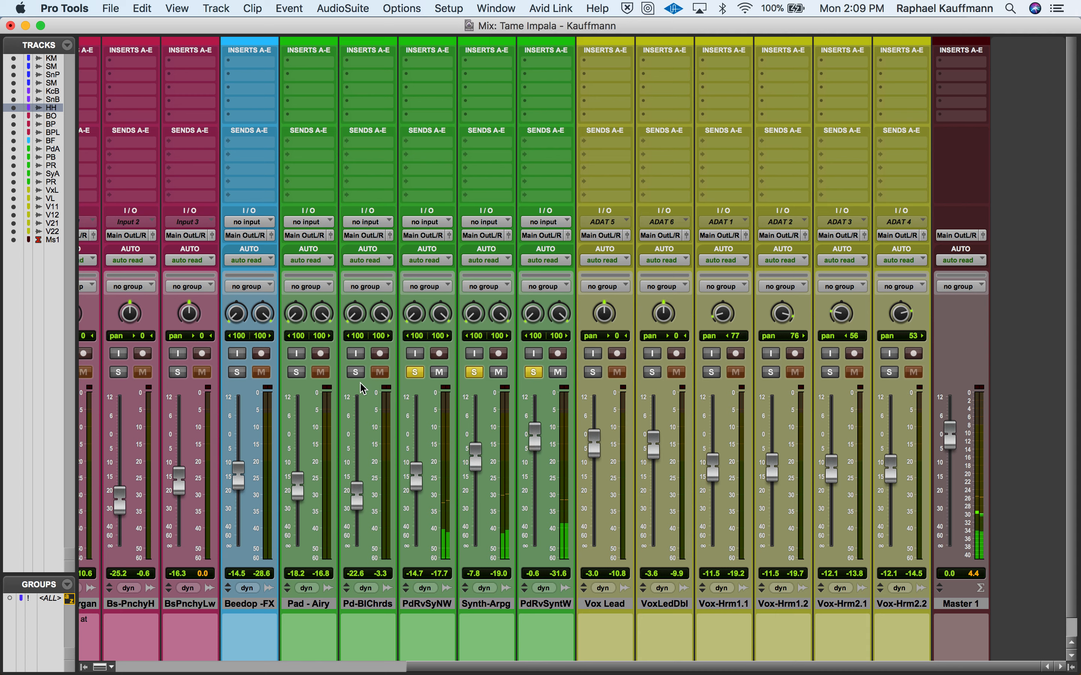
{"action": "left_click", "coordinate": [356, 372]}
{"action": "left_click_drag", "start_coordinate": [356, 498], "coordinate": [356, 501]}
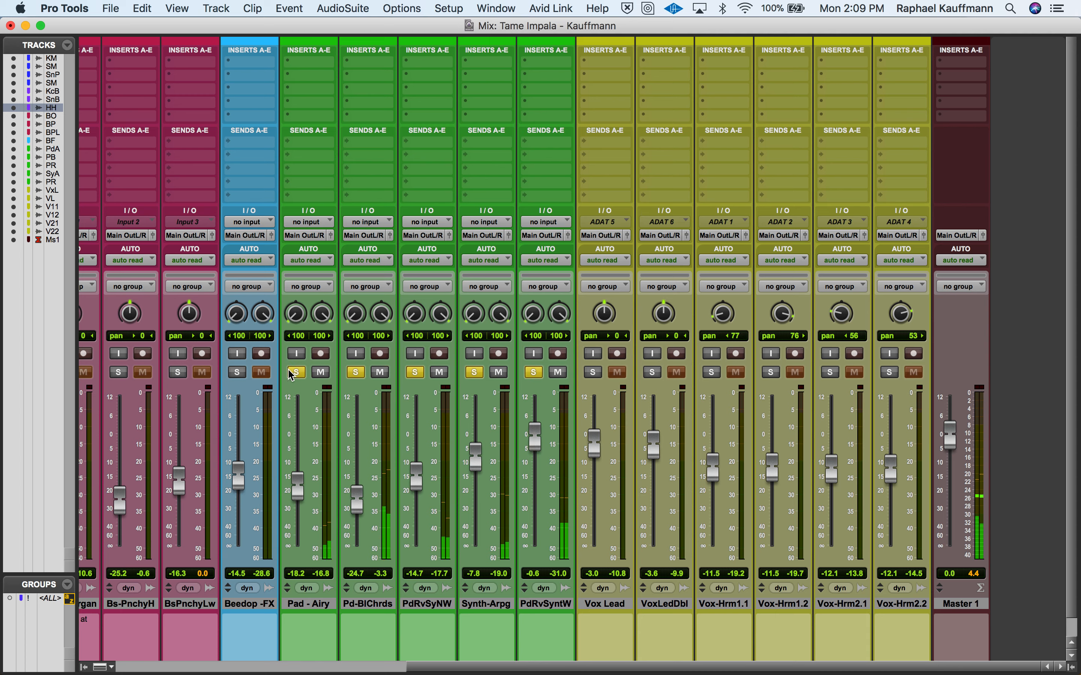
- Take all the green pad and synth tracks out of solo to hear the full mix, and stop playback
{"action": "left_click", "coordinate": [356, 373]}
{"action": "left_click", "coordinate": [415, 372]}
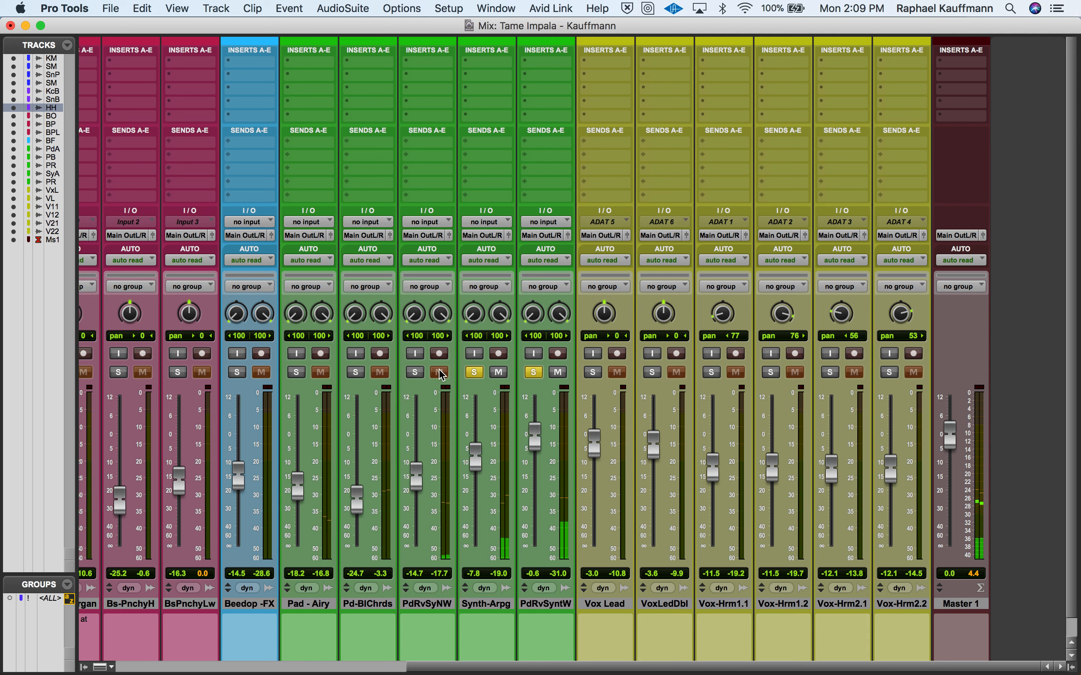
{"action": "left_click", "coordinate": [475, 373]}
{"action": "left_click", "coordinate": [534, 373]}
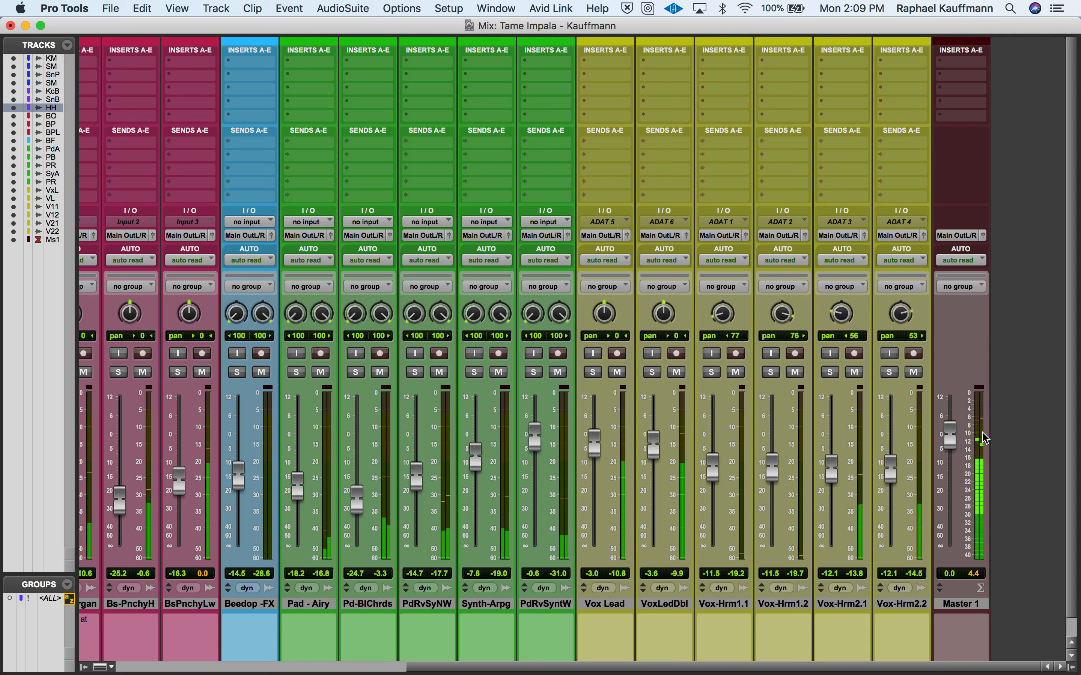
{"action": "key", "text": "space"}
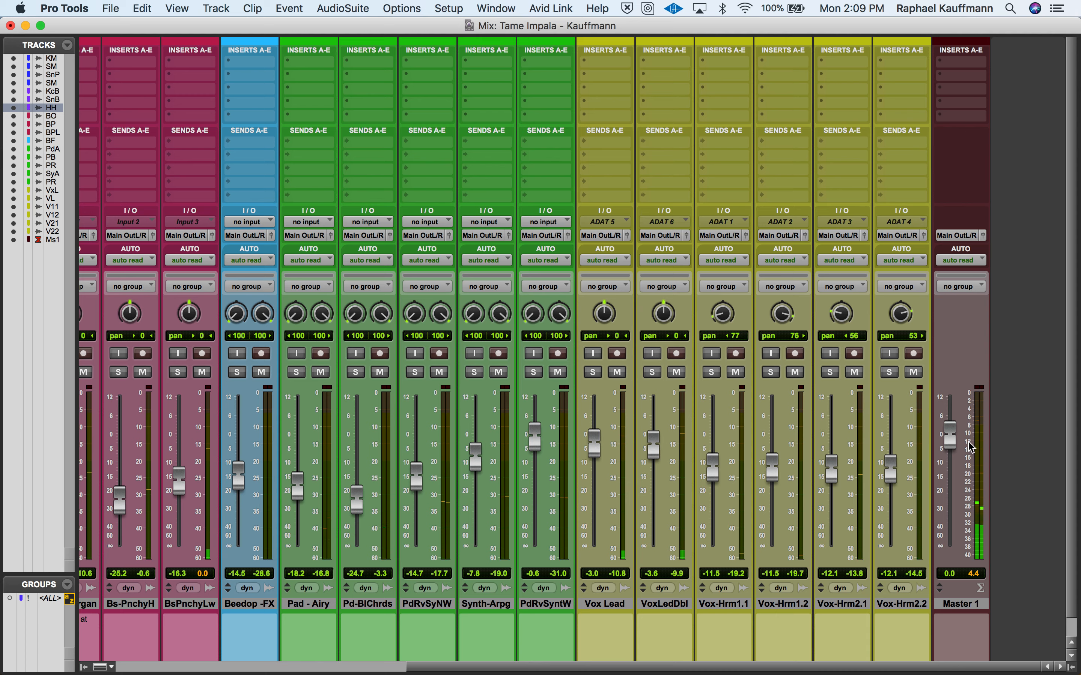
{"action": "left_click", "coordinate": [924, 438]}
{"action": "left_click", "coordinate": [582, 411]}
{"action": "left_click", "coordinate": [555, 461]}
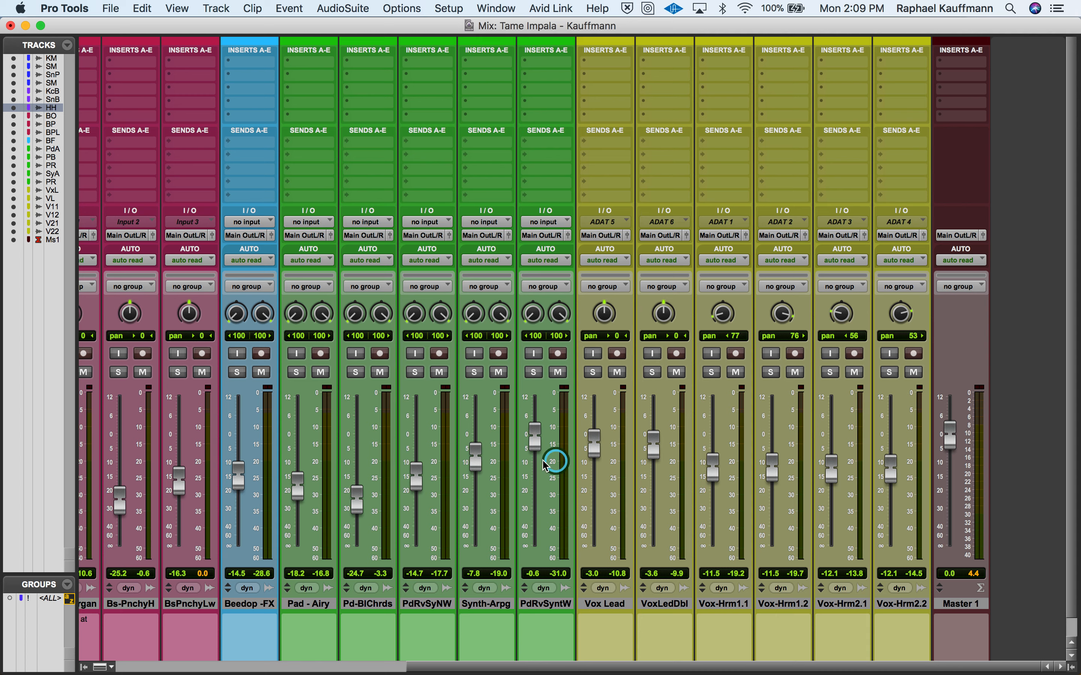
- Play the full mix, lower Vox Lead to -4.6 dB and VoxLedDbl to -8.6 dB, and stop playback
{"action": "scroll", "coordinate": [682, 484], "scroll_direction": "left", "scroll_amount": 10}
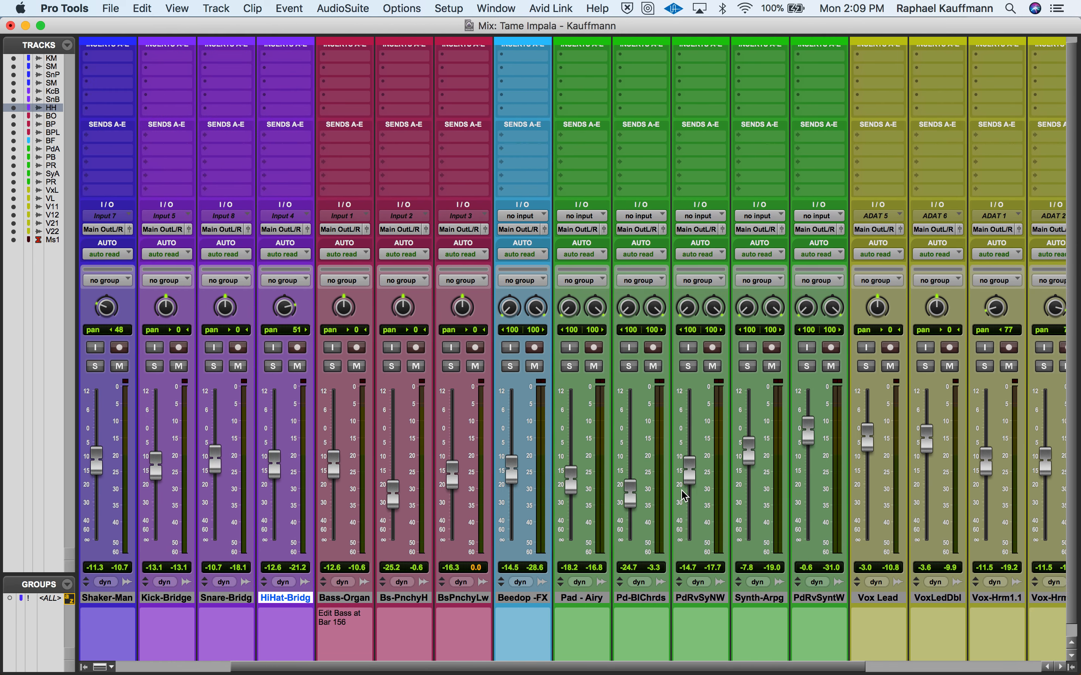
{"action": "scroll", "coordinate": [682, 494], "scroll_direction": "left", "scroll_amount": 3}
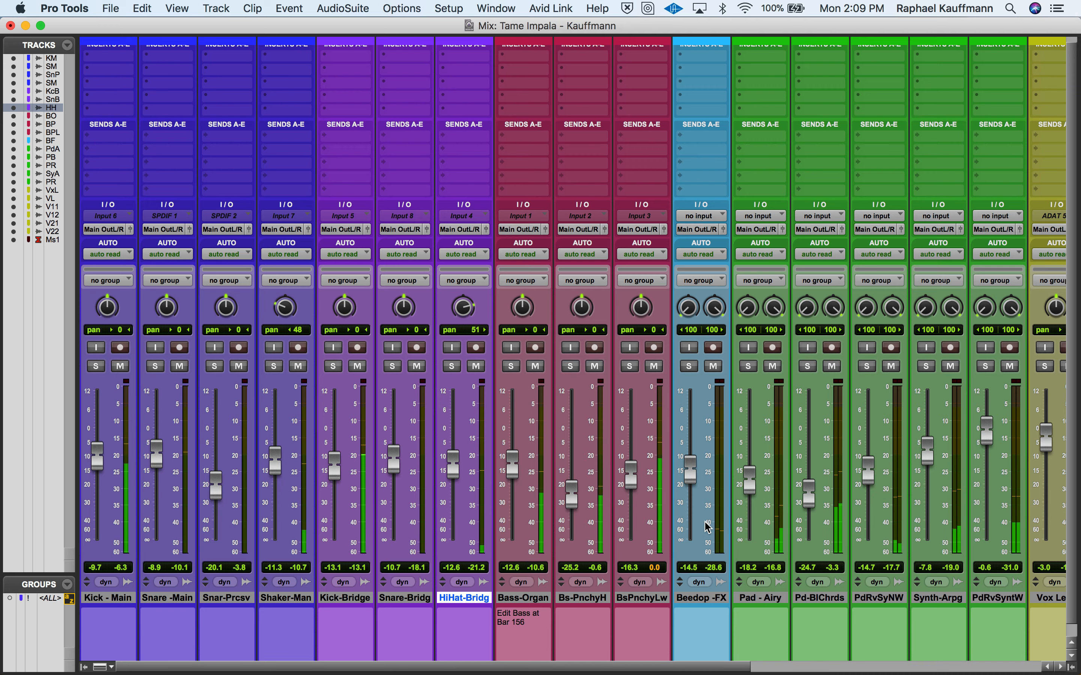
{"action": "scroll", "coordinate": [697, 512], "scroll_direction": "right", "scroll_amount": 7}
{"action": "scroll", "coordinate": [709, 527], "scroll_direction": "right", "scroll_amount": 5}
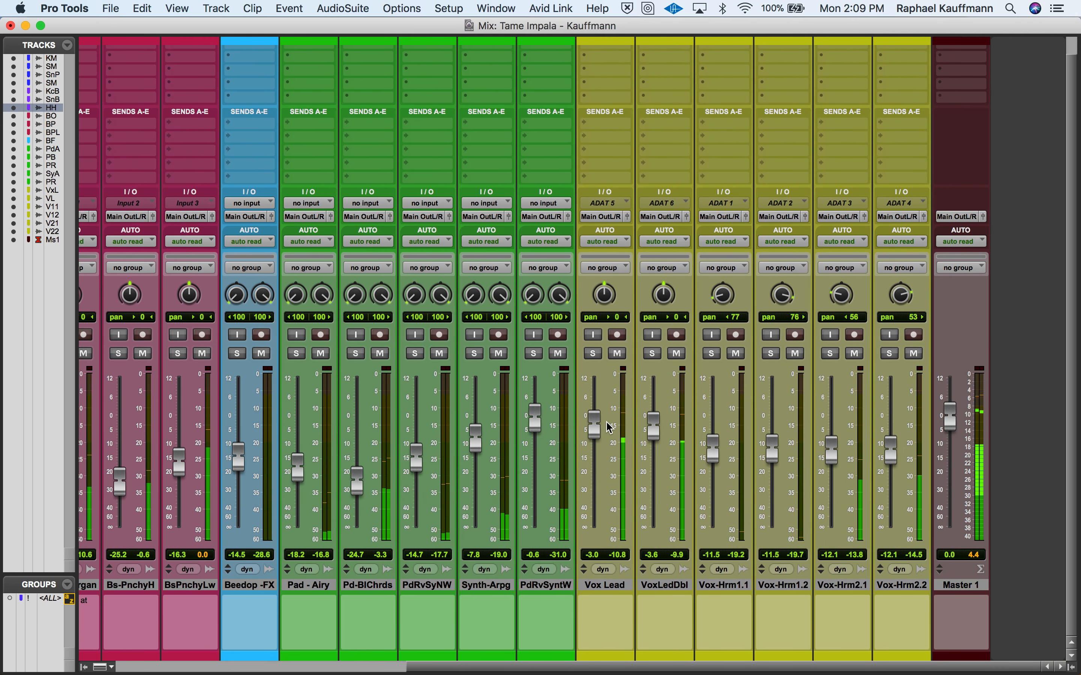
{"action": "left_click_drag", "start_coordinate": [598, 425], "coordinate": [659, 435]}
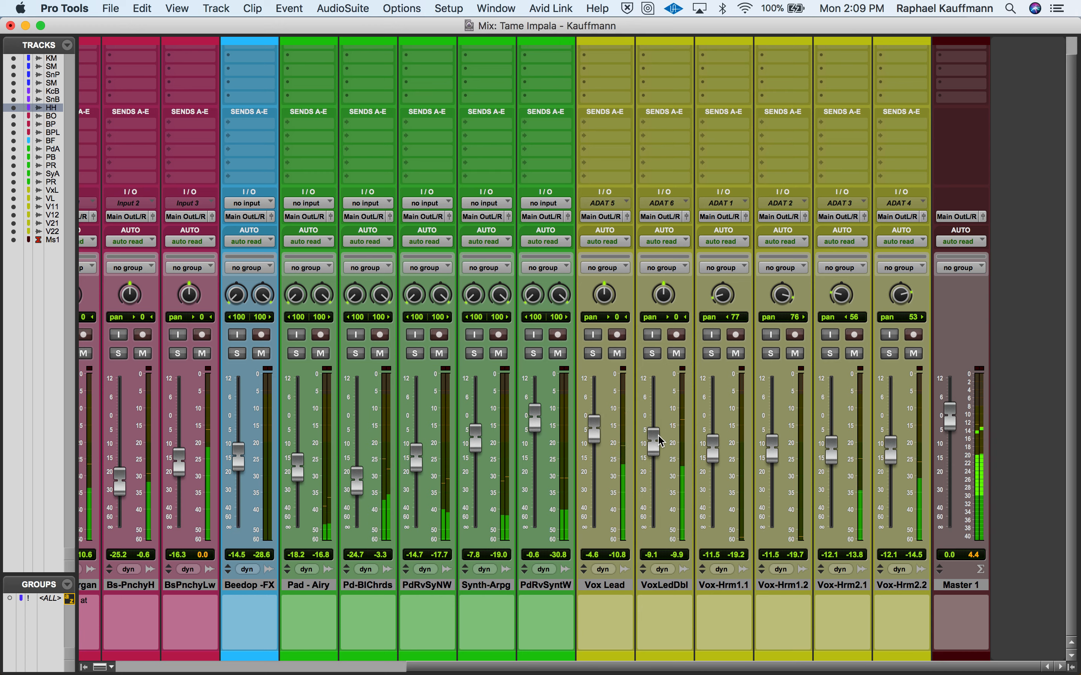
{"action": "key", "text": "space"}
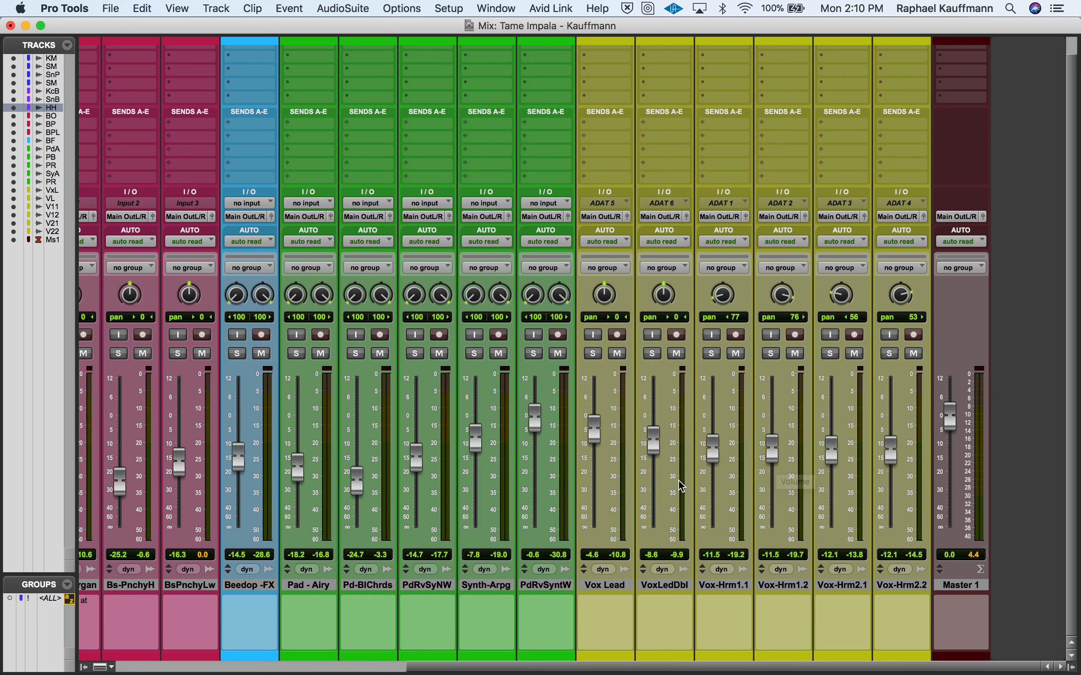
- Switch to QuickTime Player, quit it, and name the unsaved screen recording "Staticx Mix" for saving on the Desktop
{"action": "key", "text": "super+Tab"}
{"action": "key", "text": "super+Tab"}
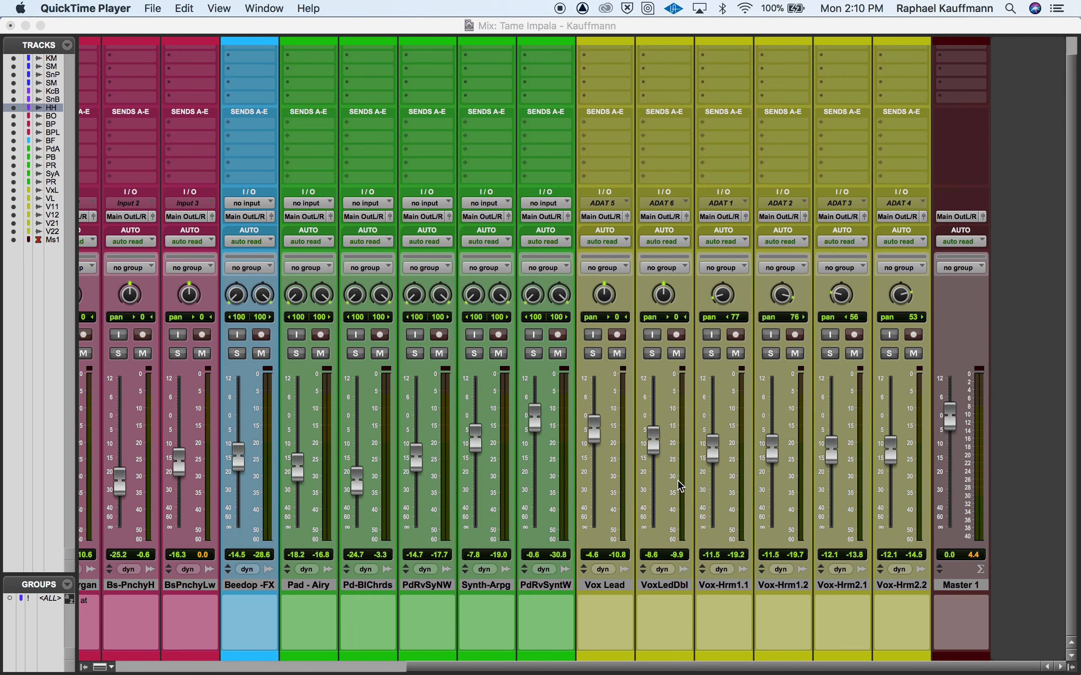
{"action": "left_click", "coordinate": [85, 7]}
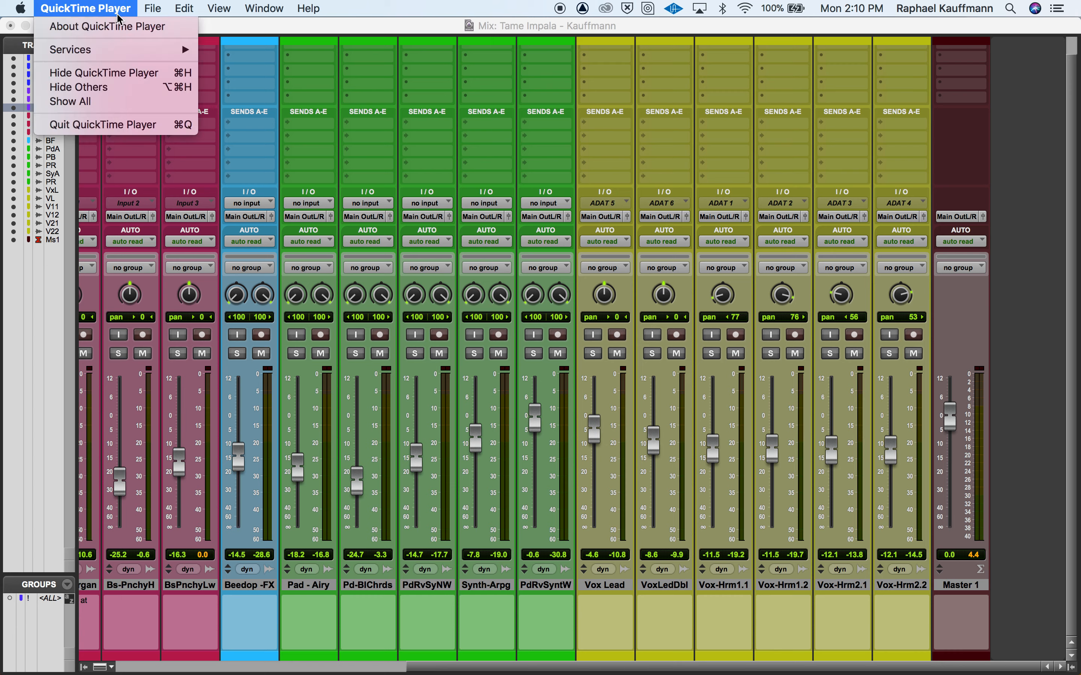
{"action": "left_click", "coordinate": [108, 125]}
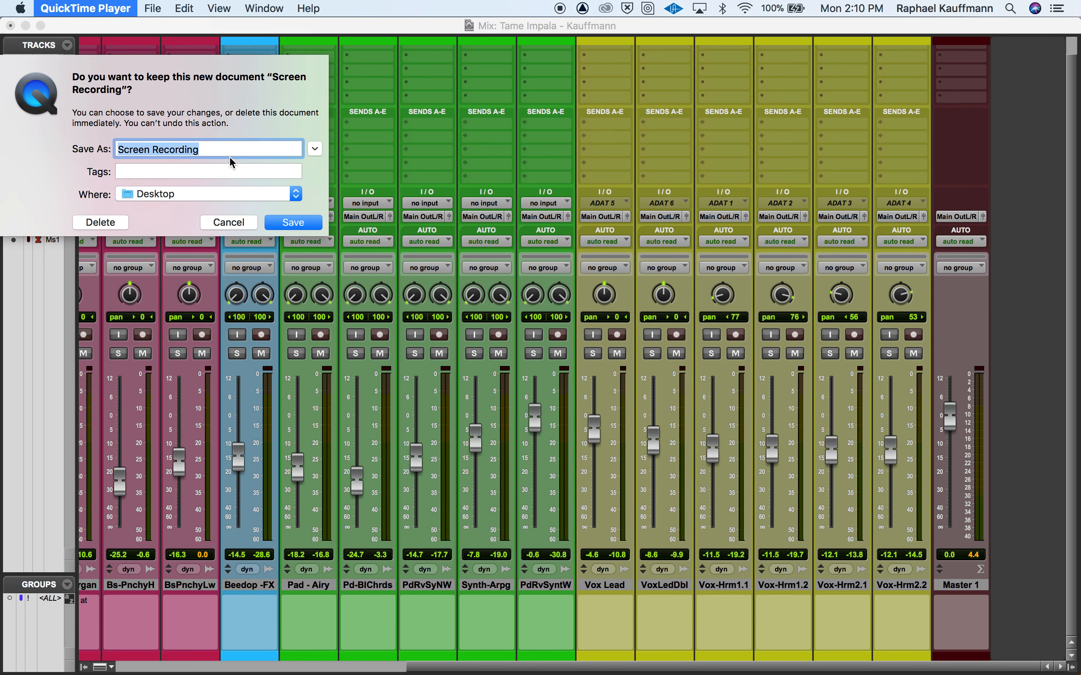
{"action": "type", "text": "Staticx Mix"}
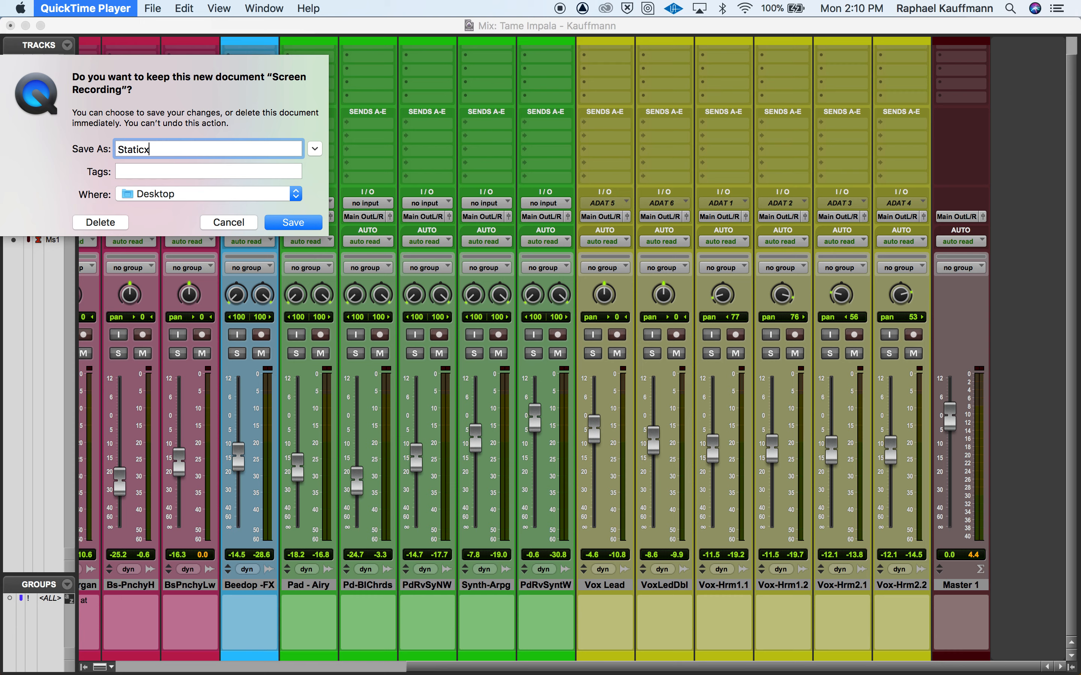